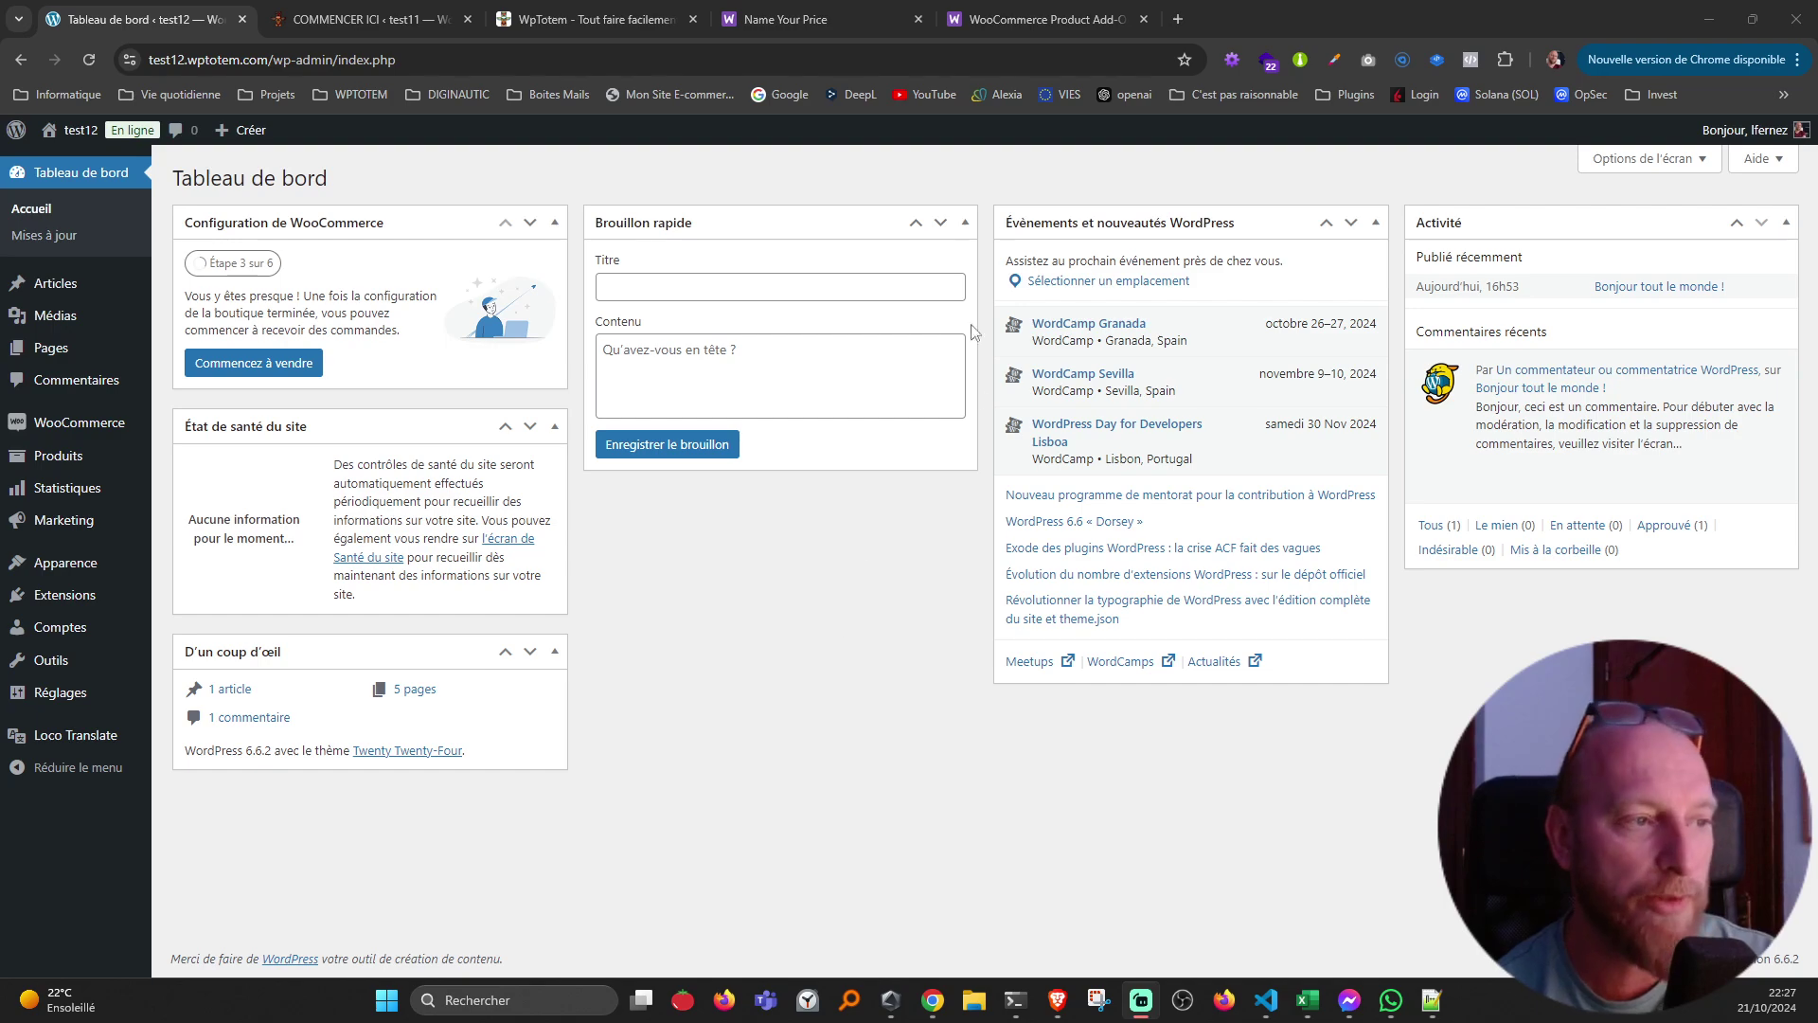
- Review the Name Your Price and Product Add-Ons pages on the WooCommerce marketplace, including the annual price of each extension
click(850, 28)
scroll(877, 349, down, 5)
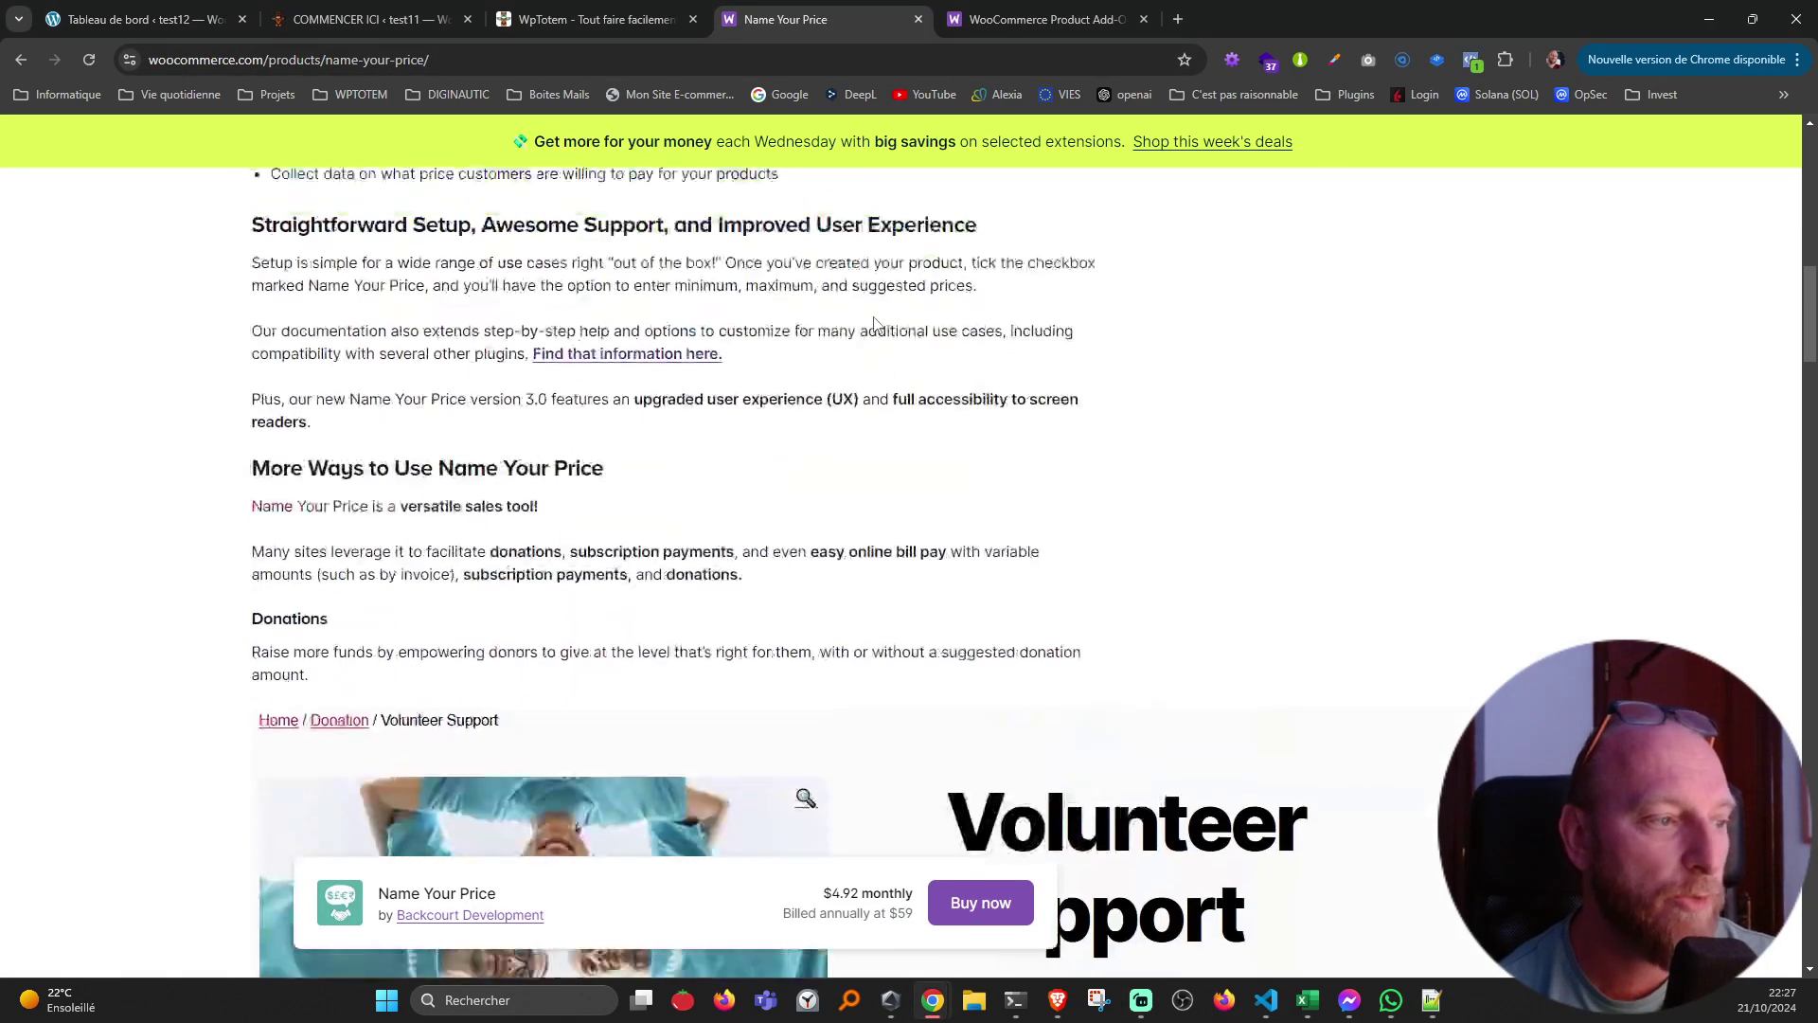
key(Home)
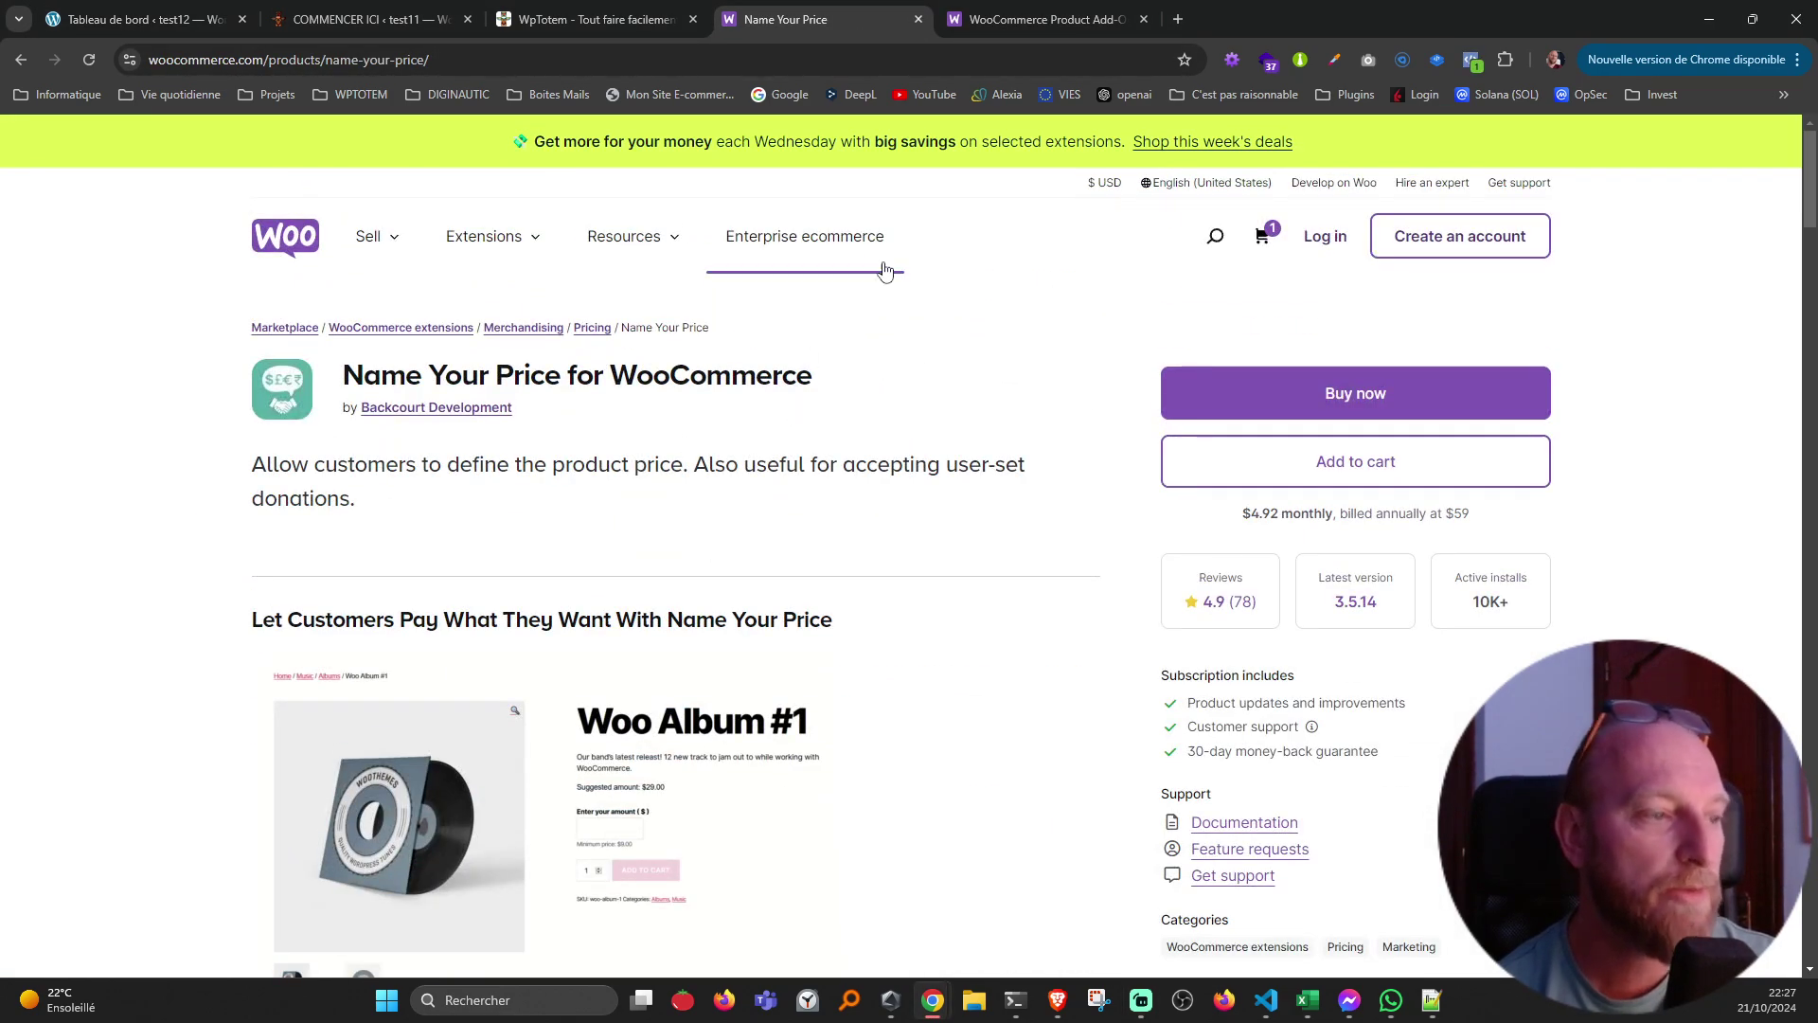
click(1021, 25)
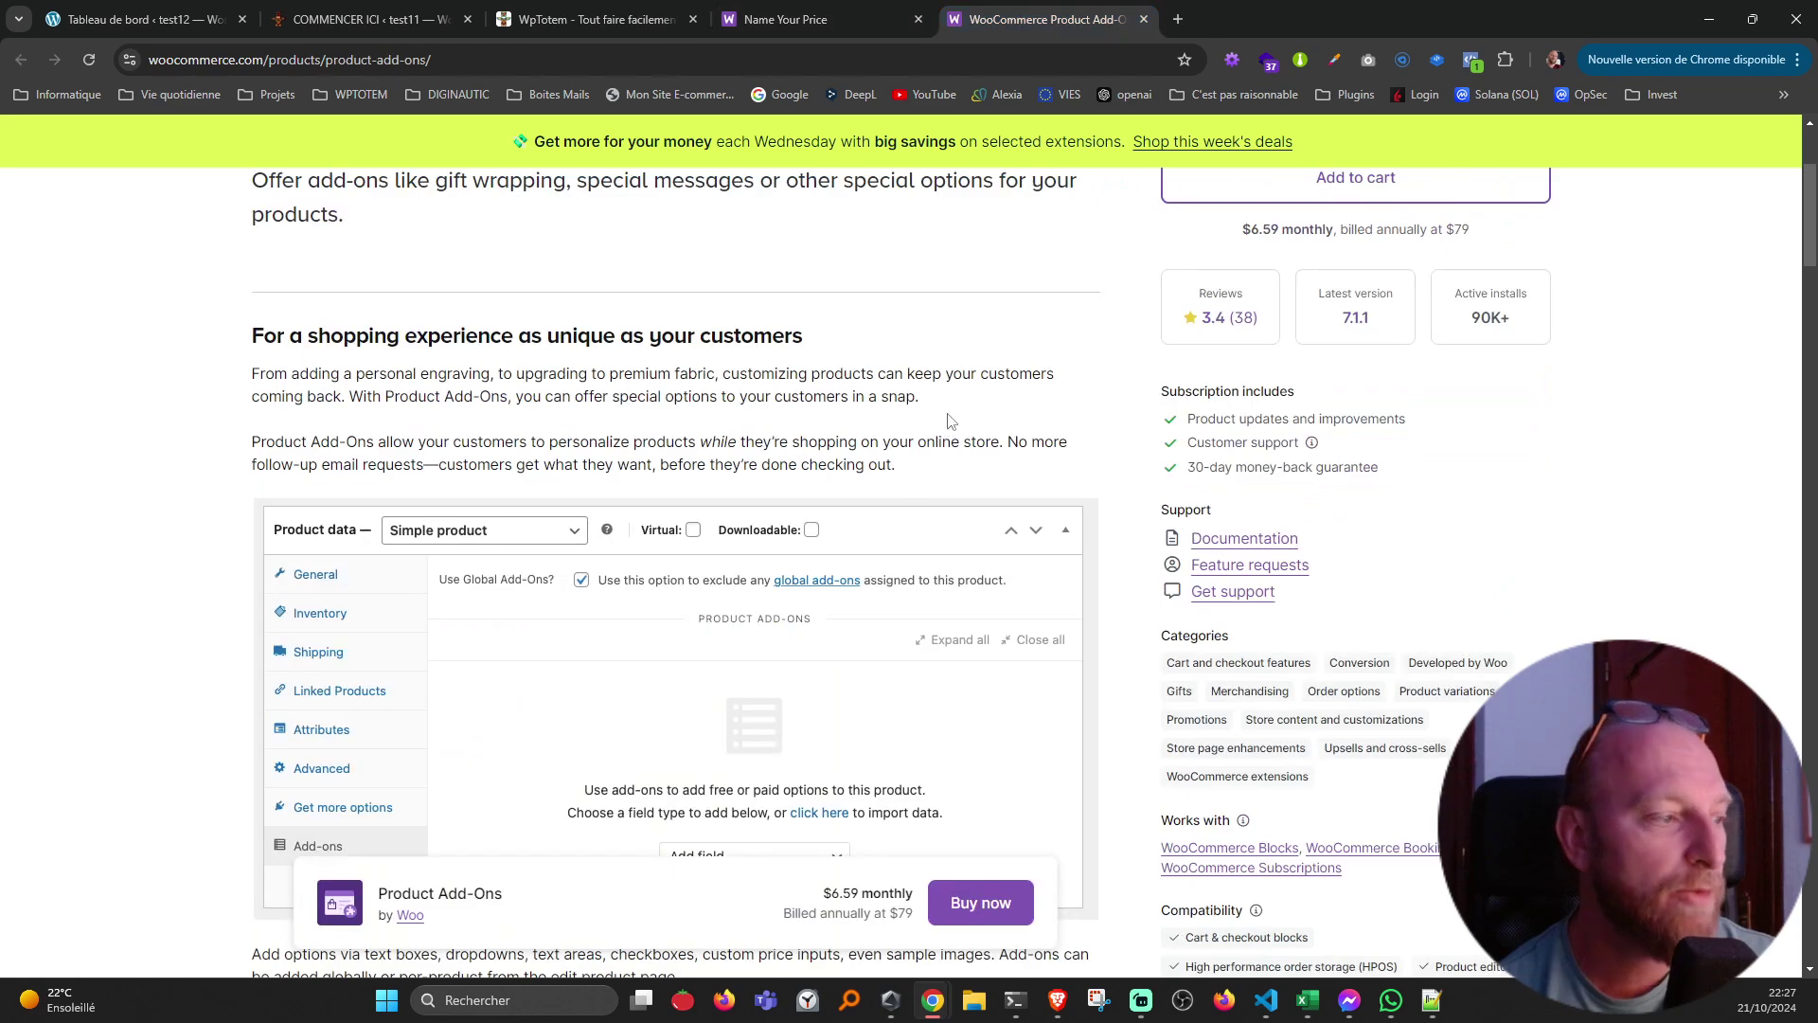
scroll(750, 471, up, 3)
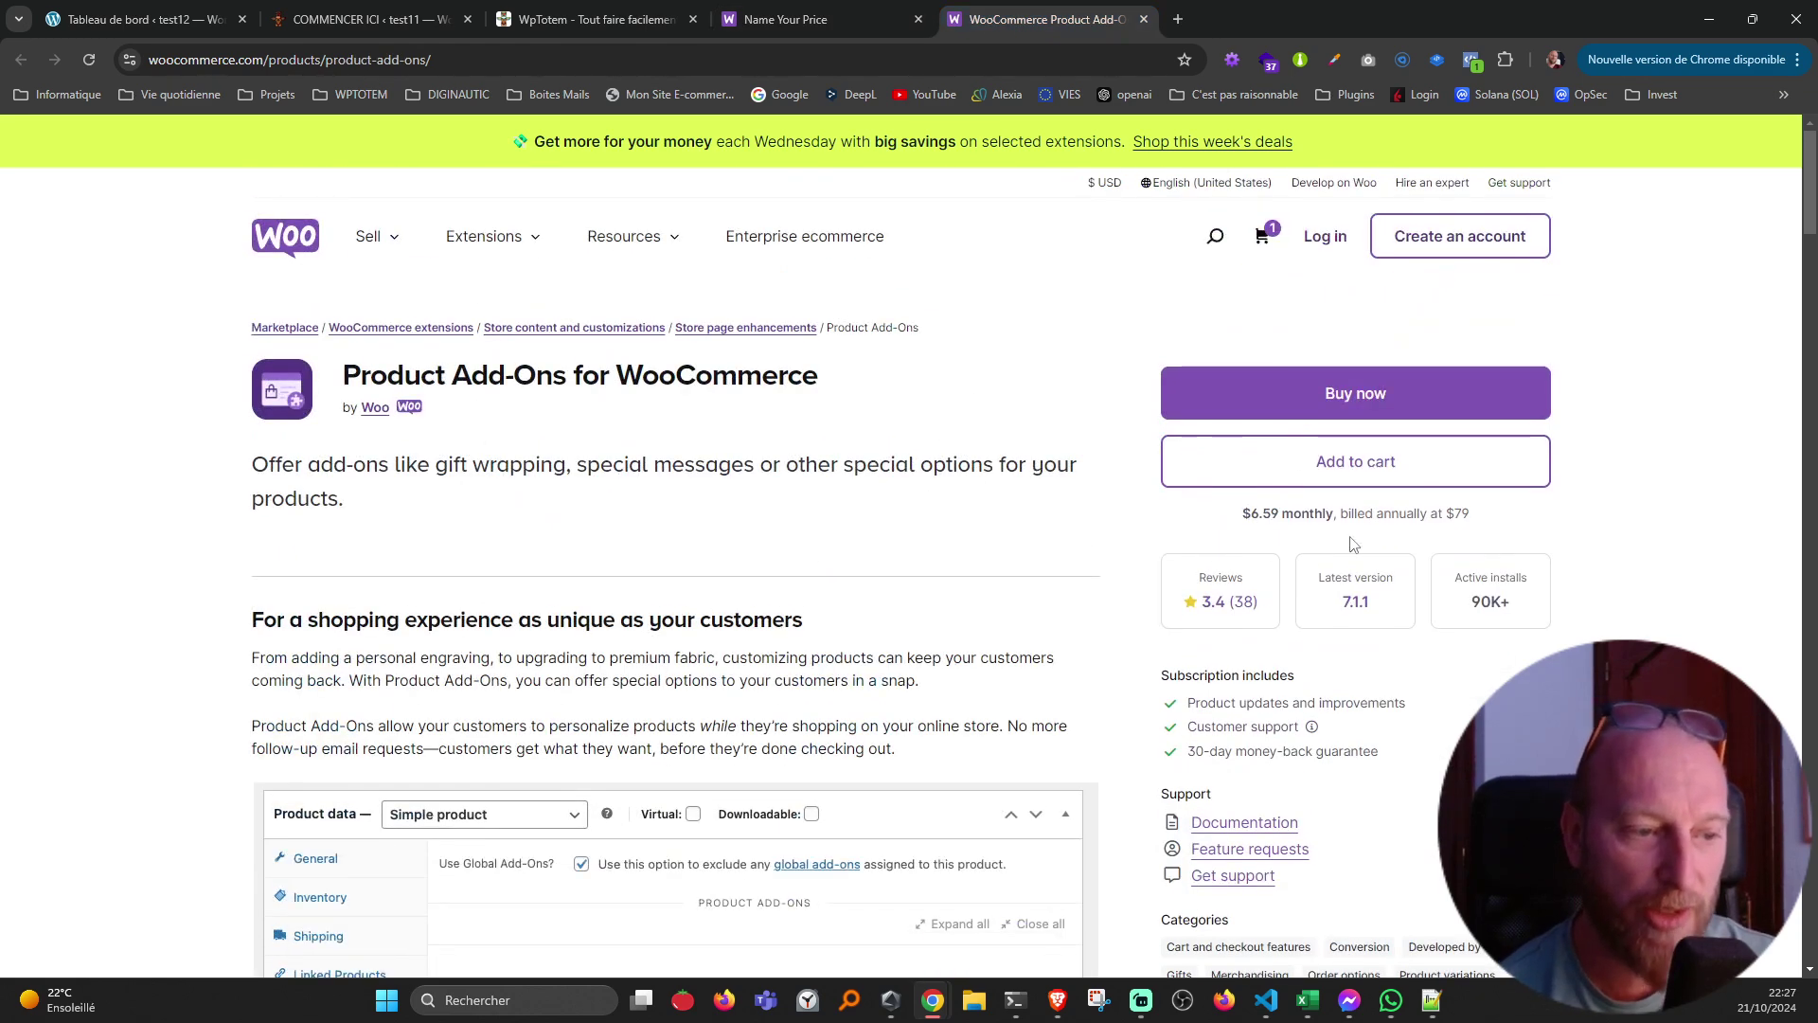
drag(1445, 514, 1465, 516)
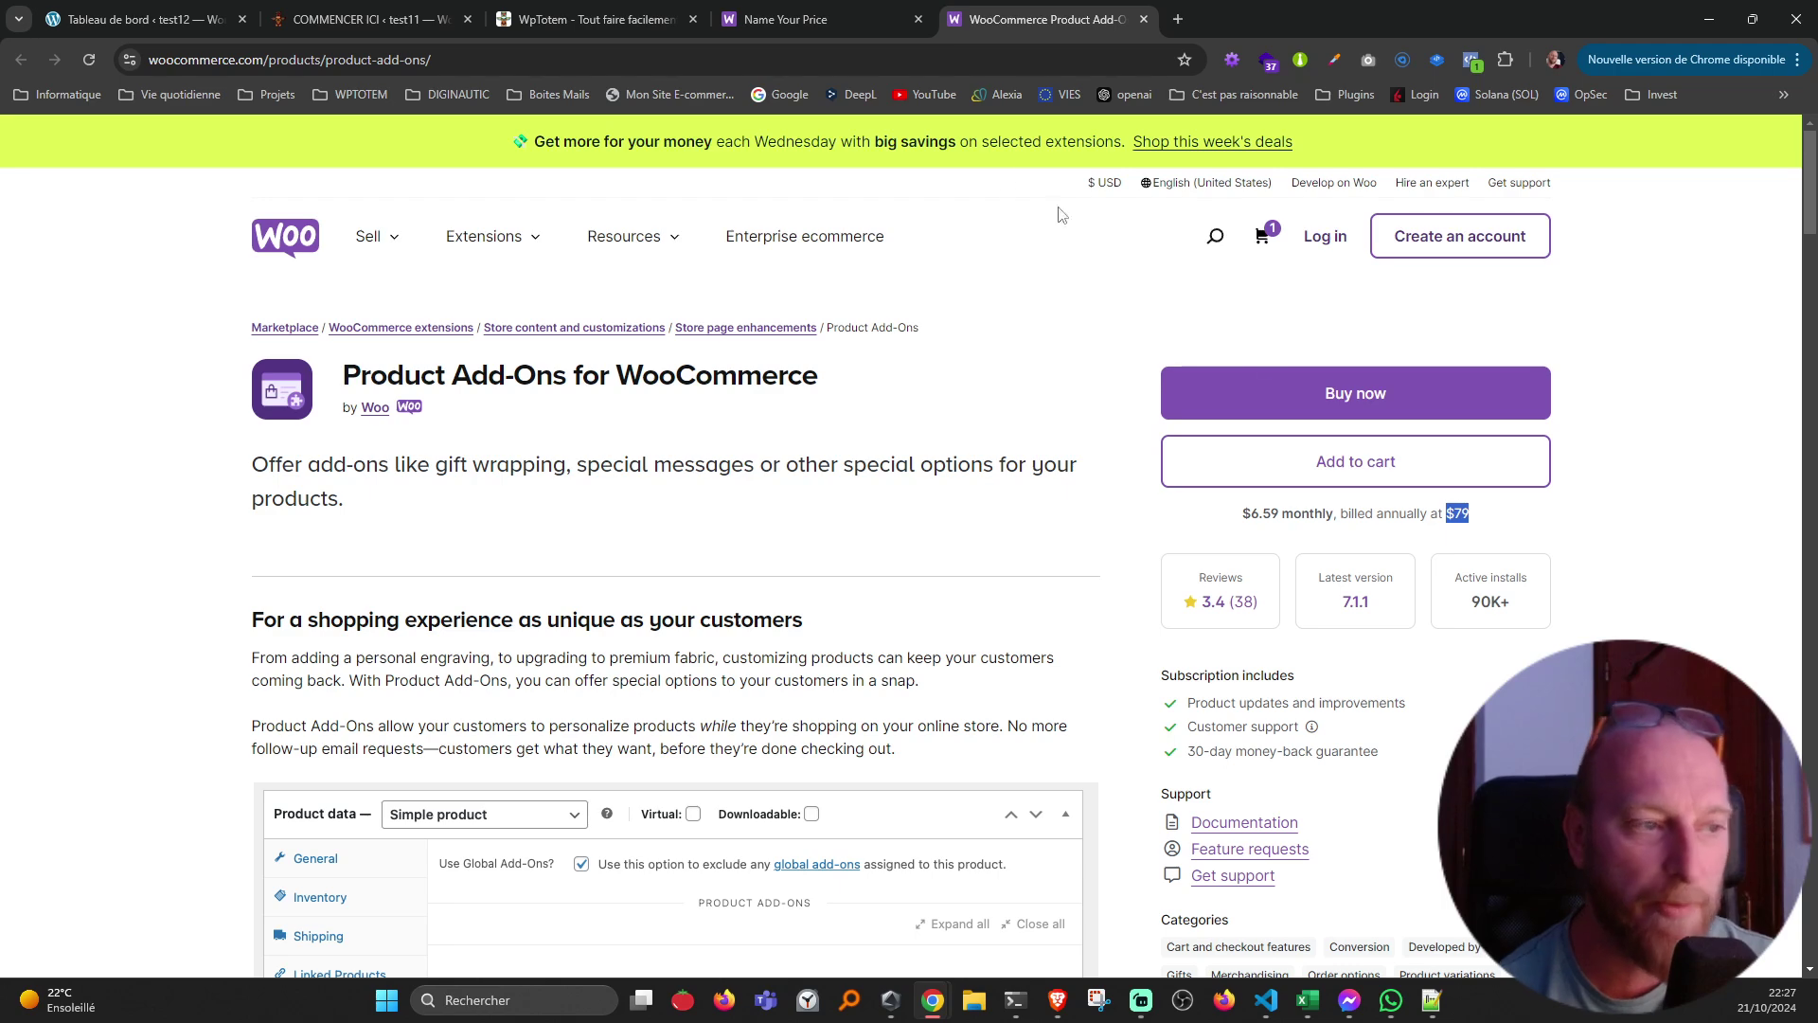
click(805, 25)
drag(1443, 514, 1469, 515)
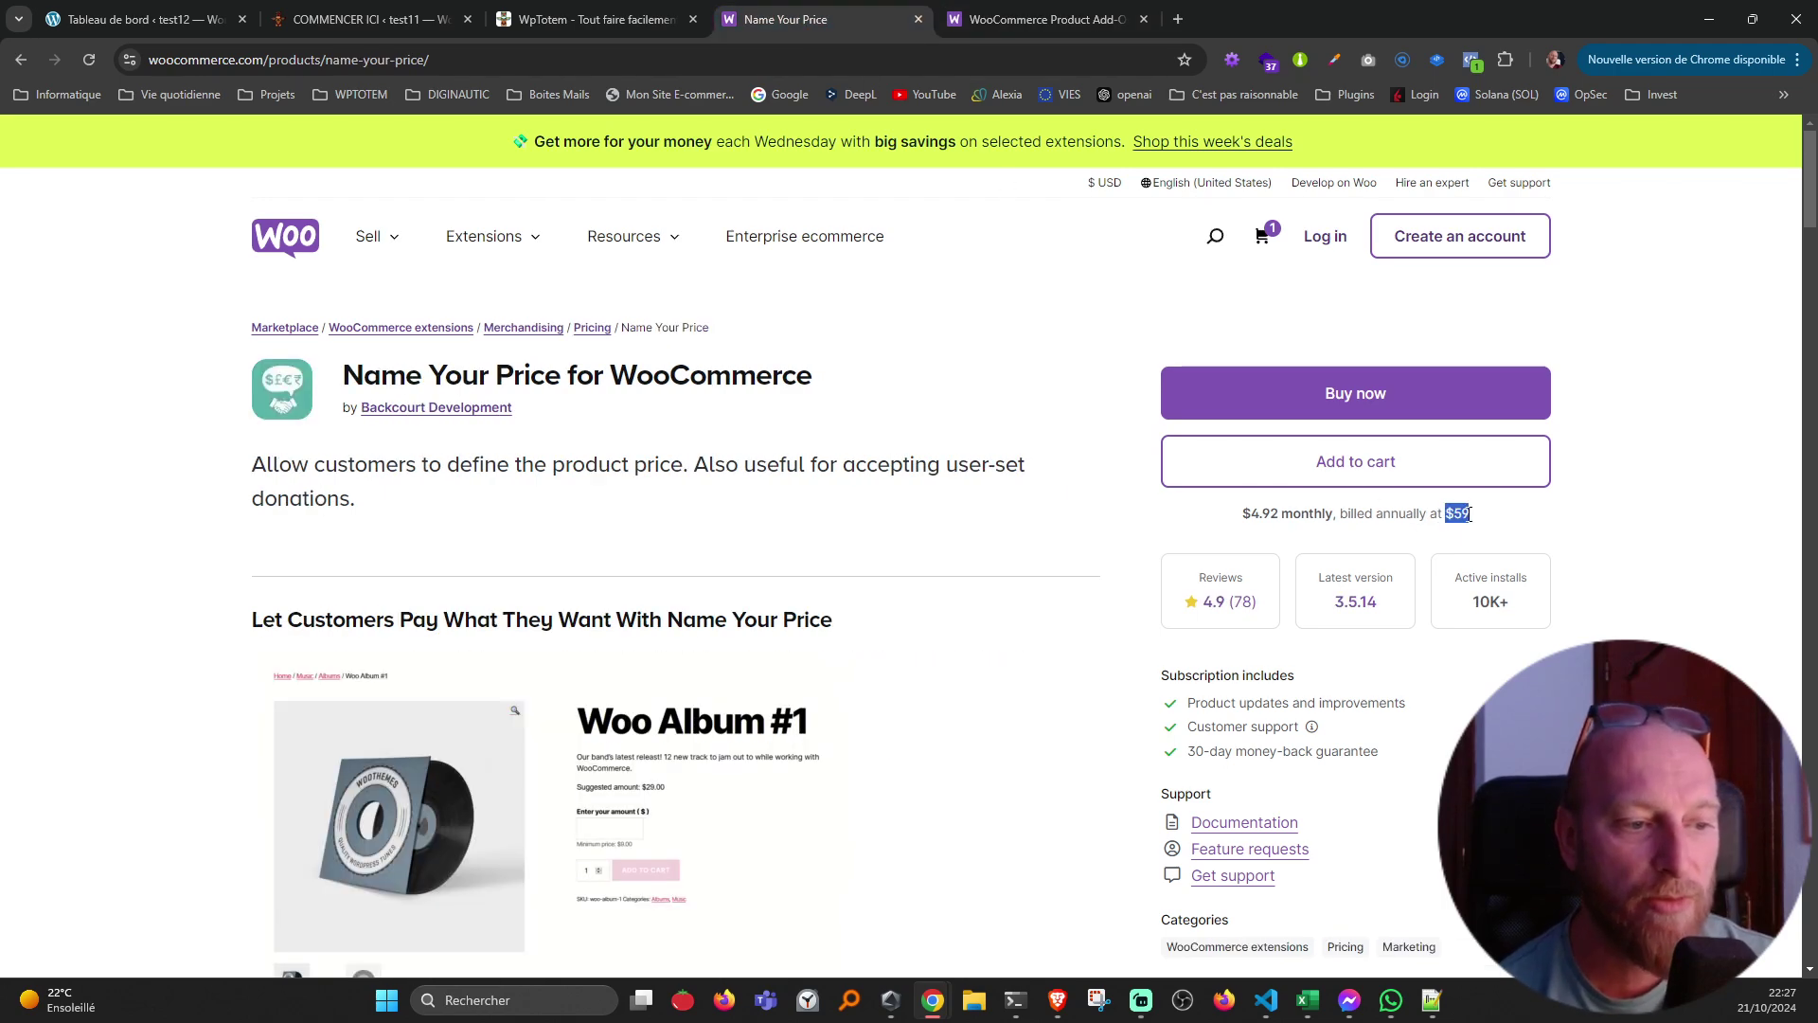
- Return to the test12 site's administration and display its installed extensions
click(153, 21)
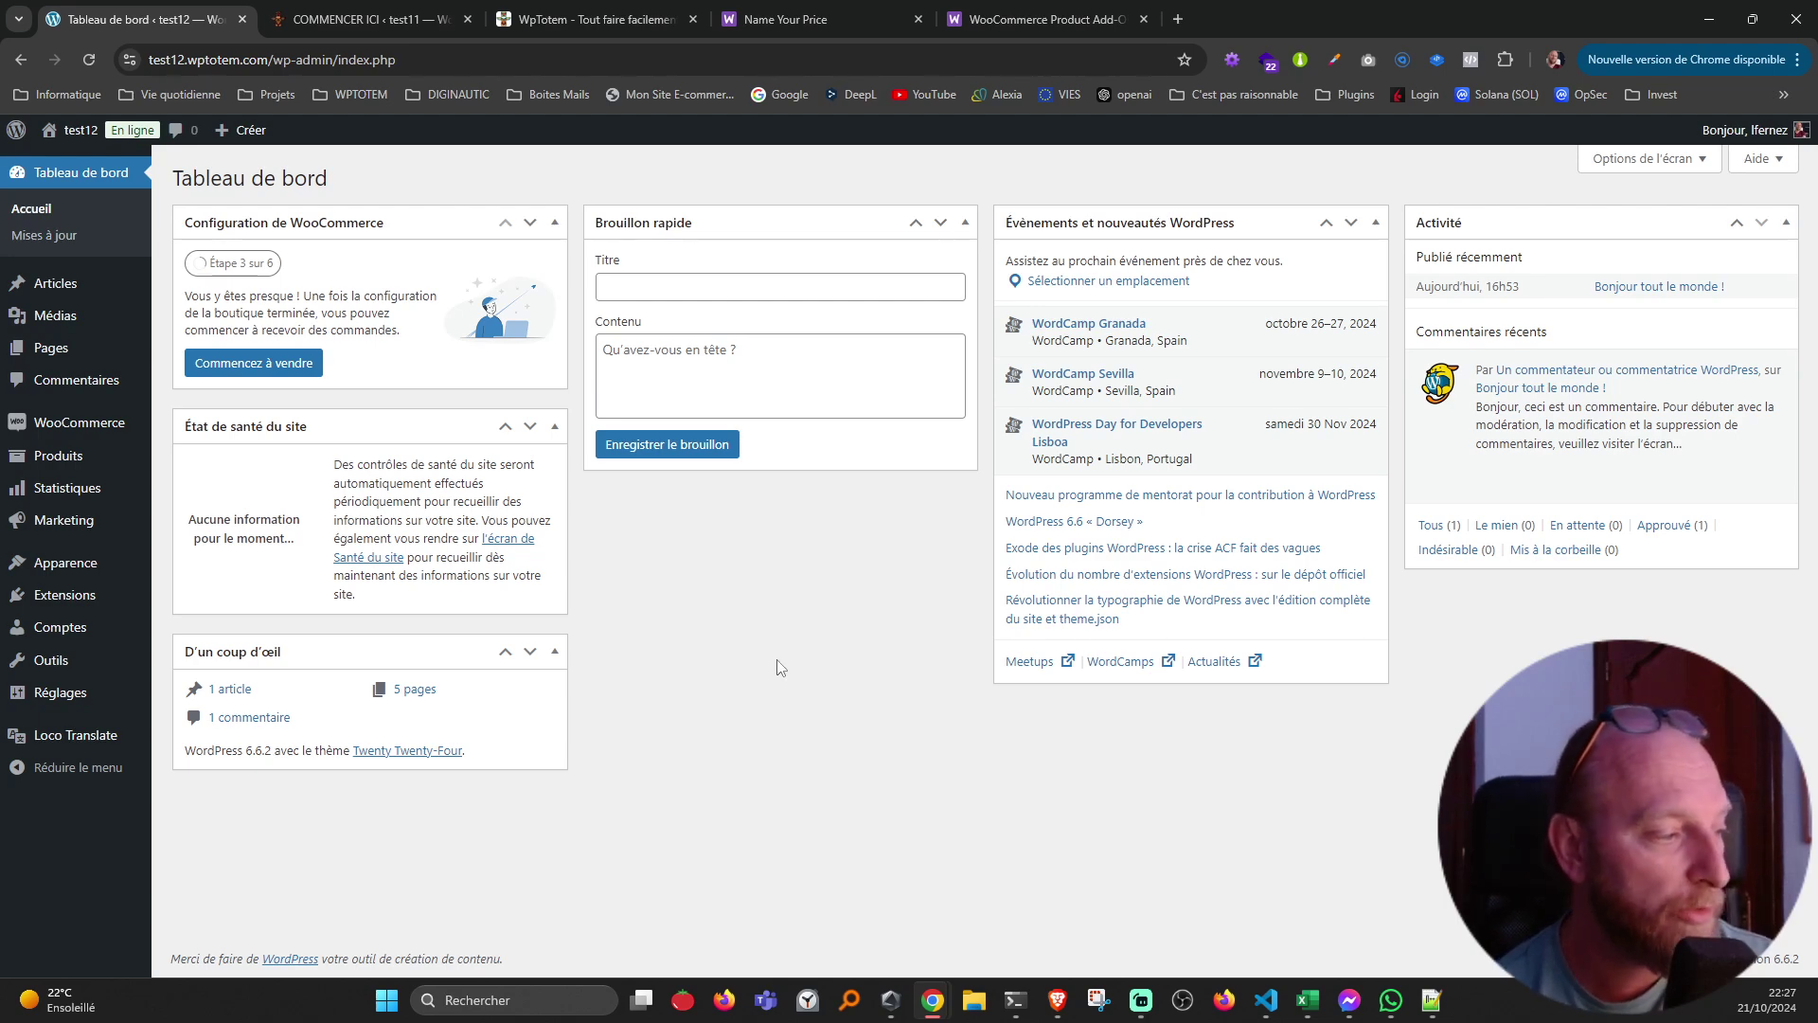
click(72, 597)
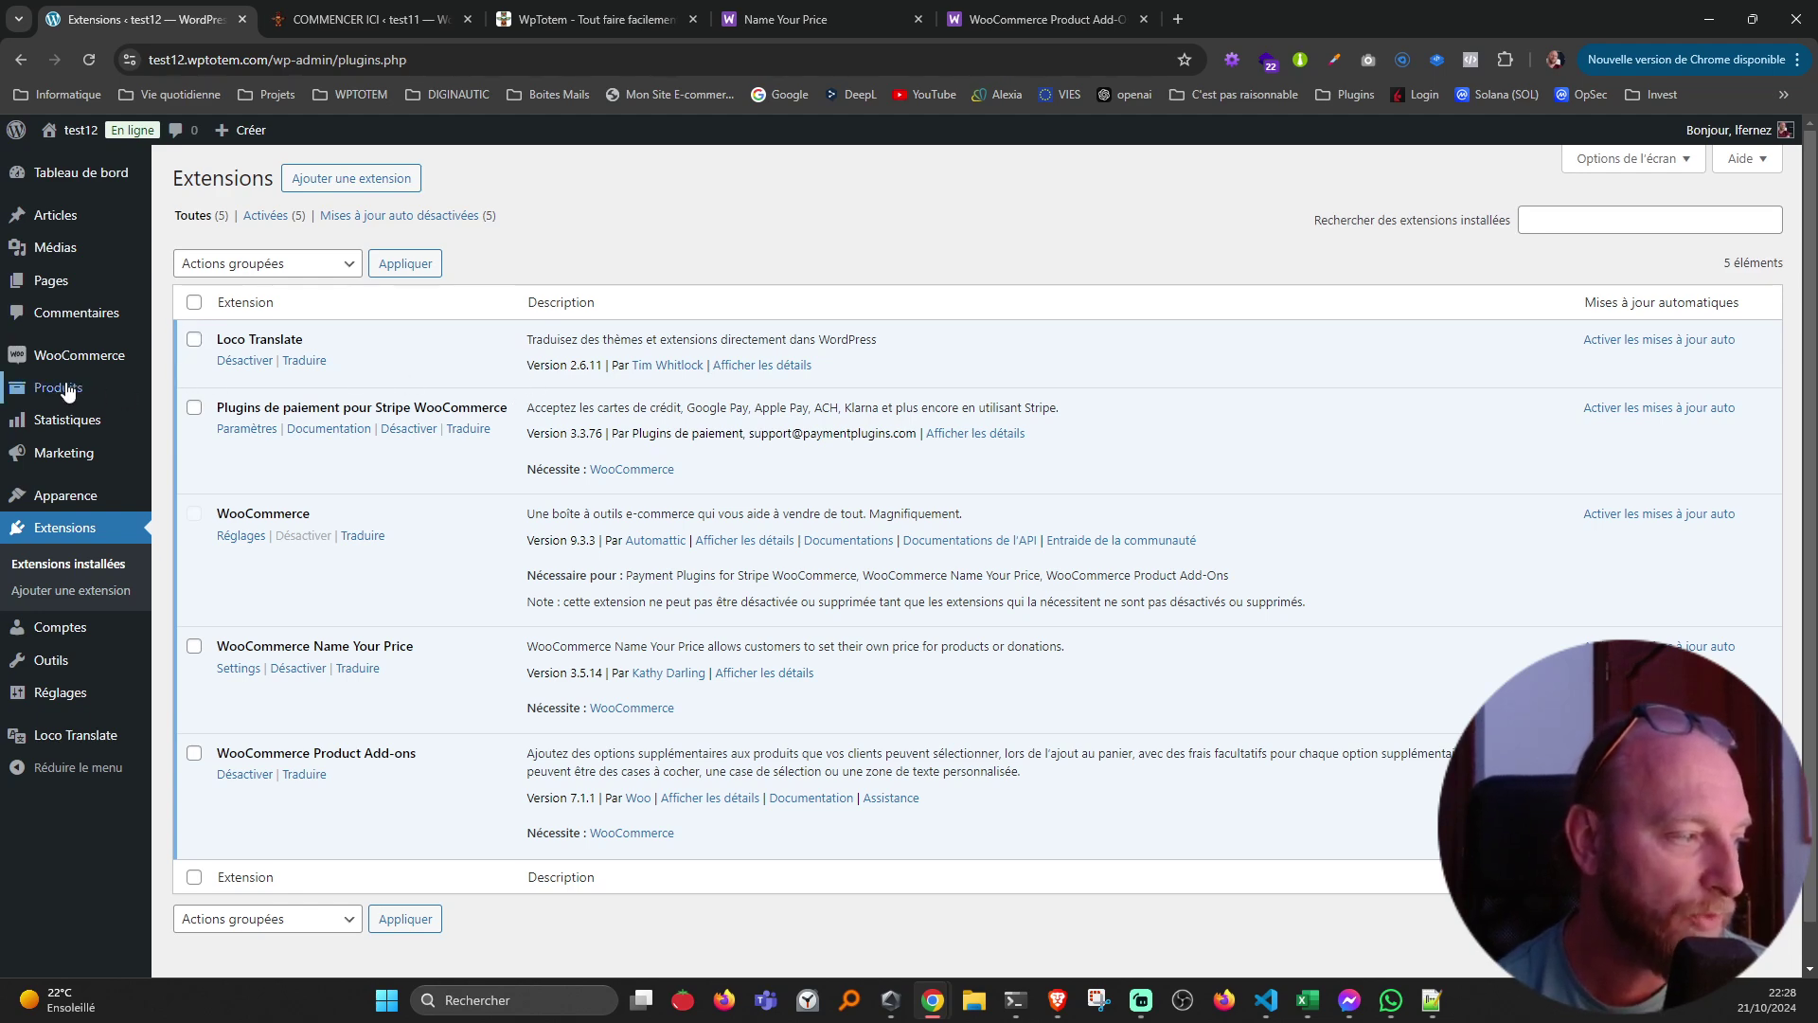
- Start a new product from the store's product list and dismiss the guided tour
mouse_move(64, 396)
click(184, 391)
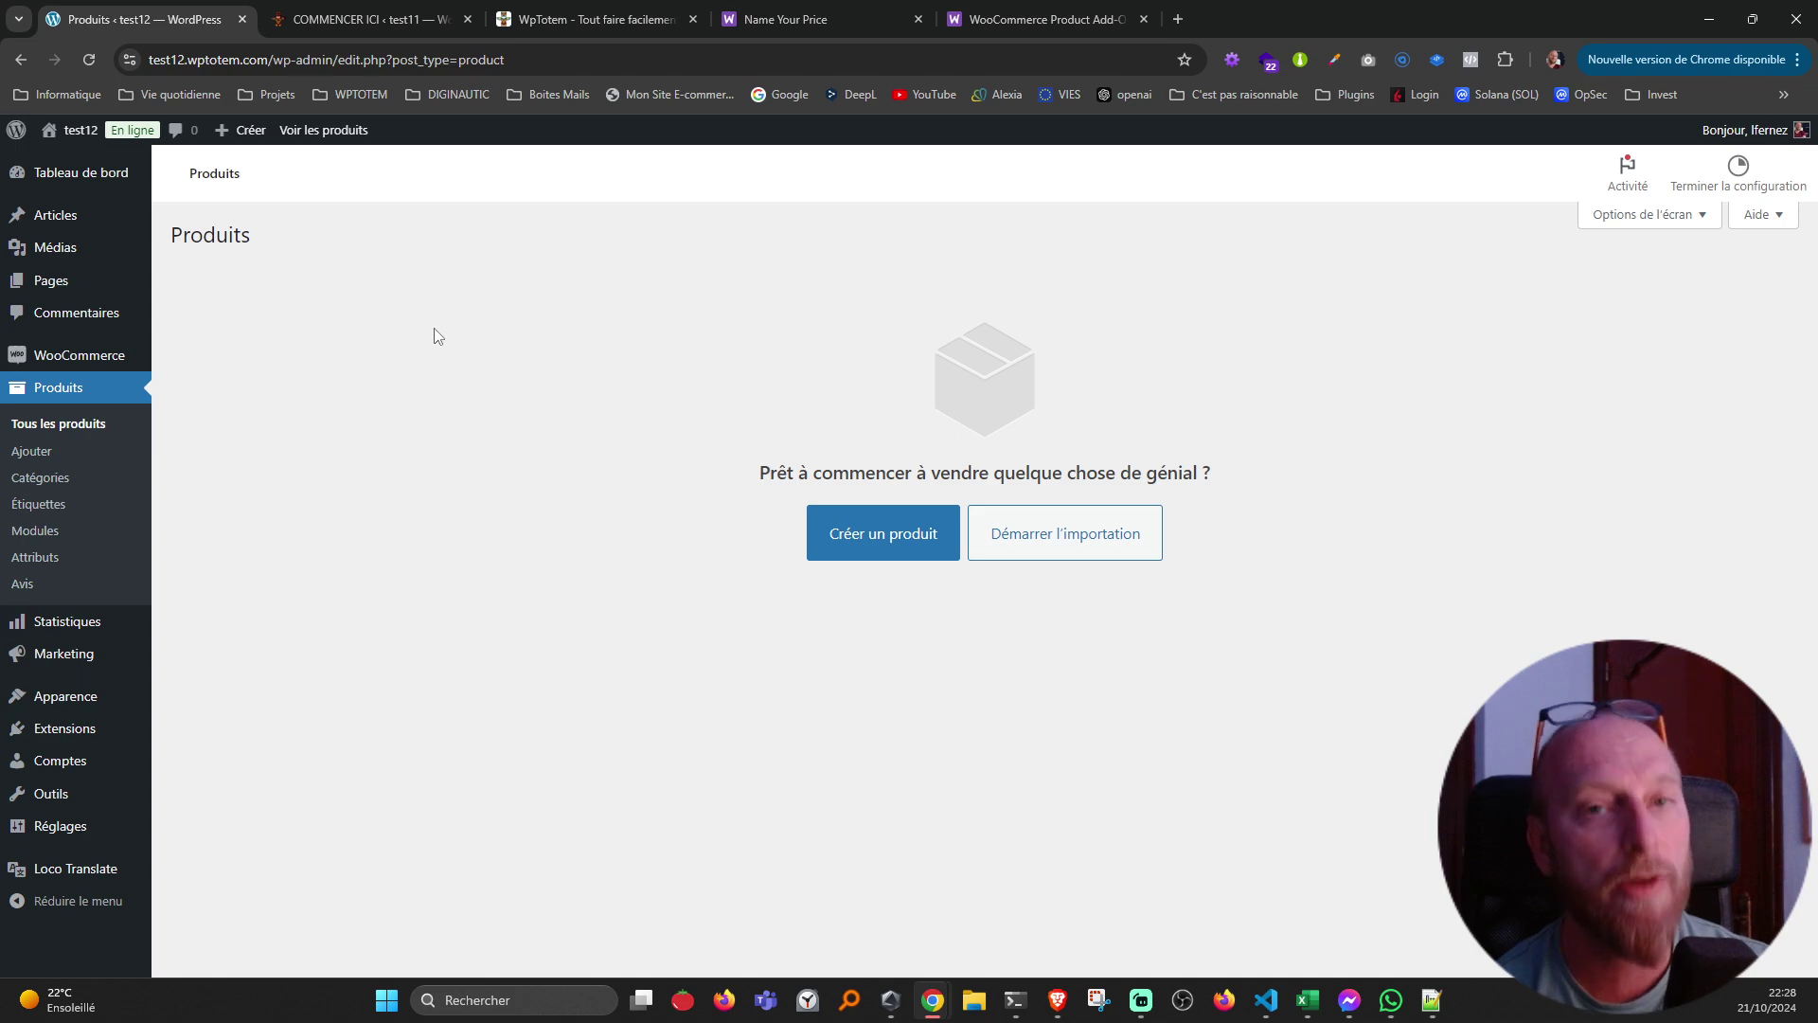
click(911, 553)
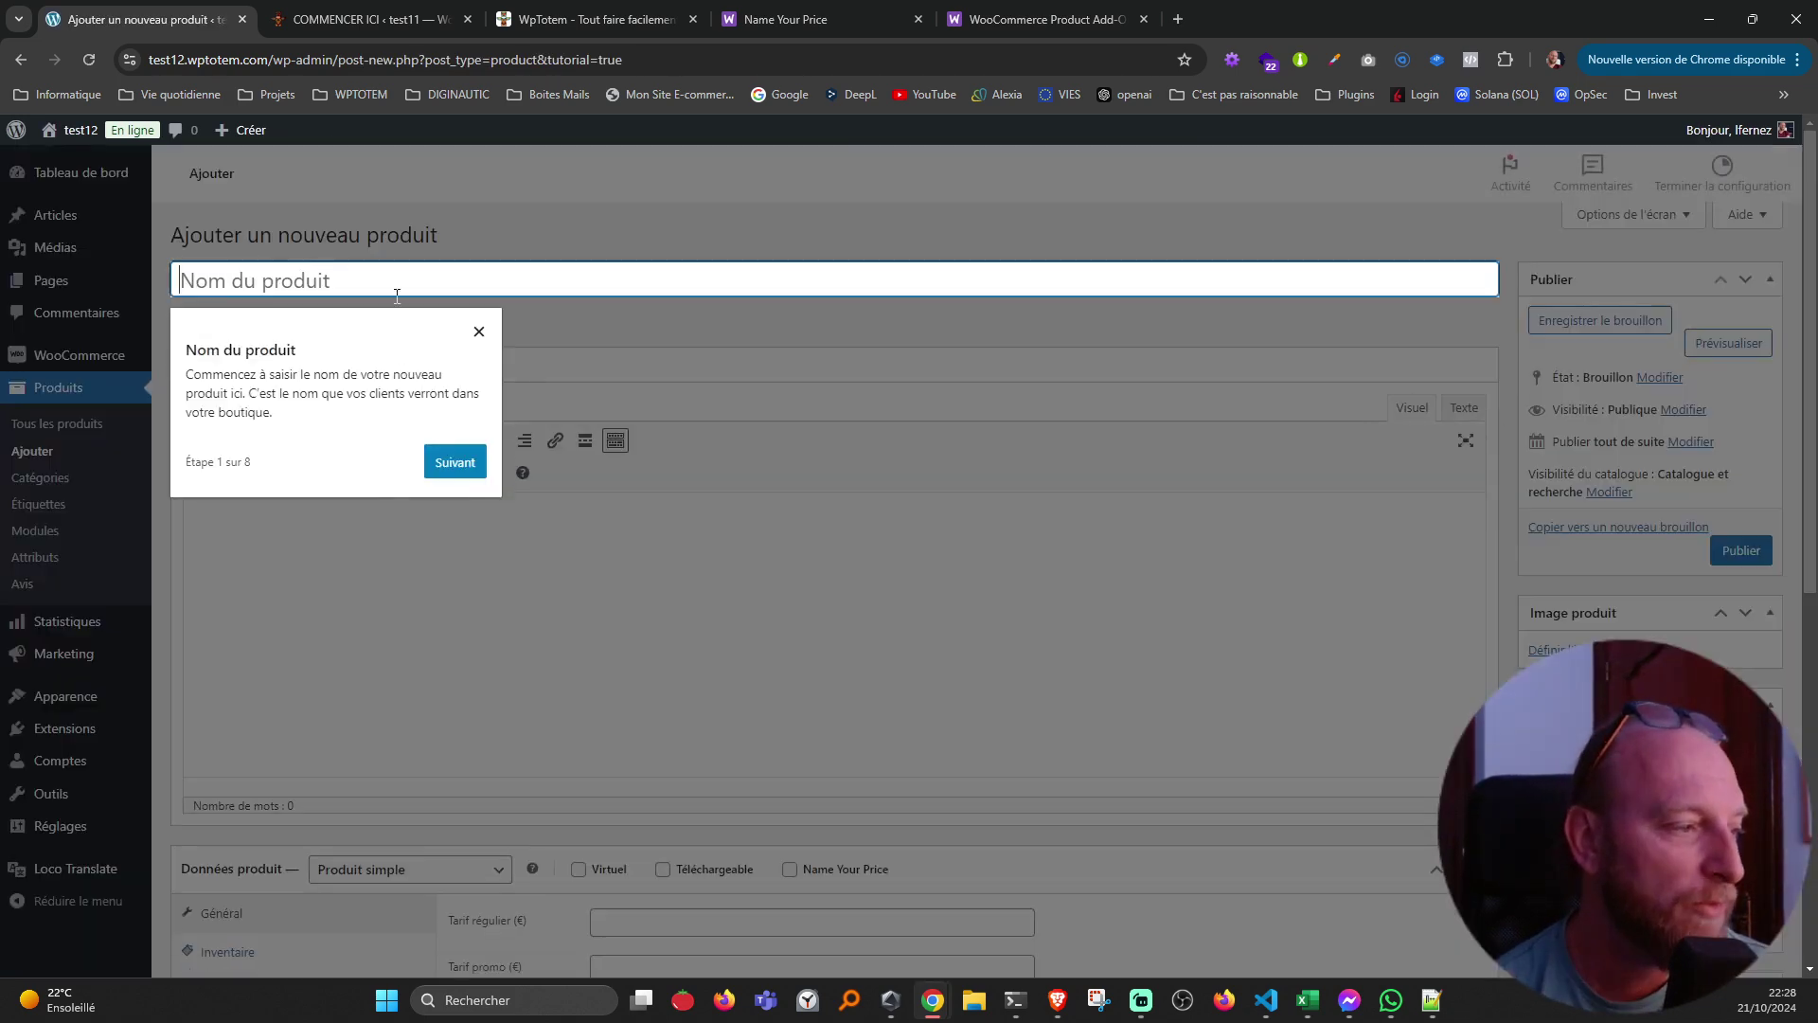
click(479, 331)
- Name the new product "Payer ma facture"
click(447, 272)
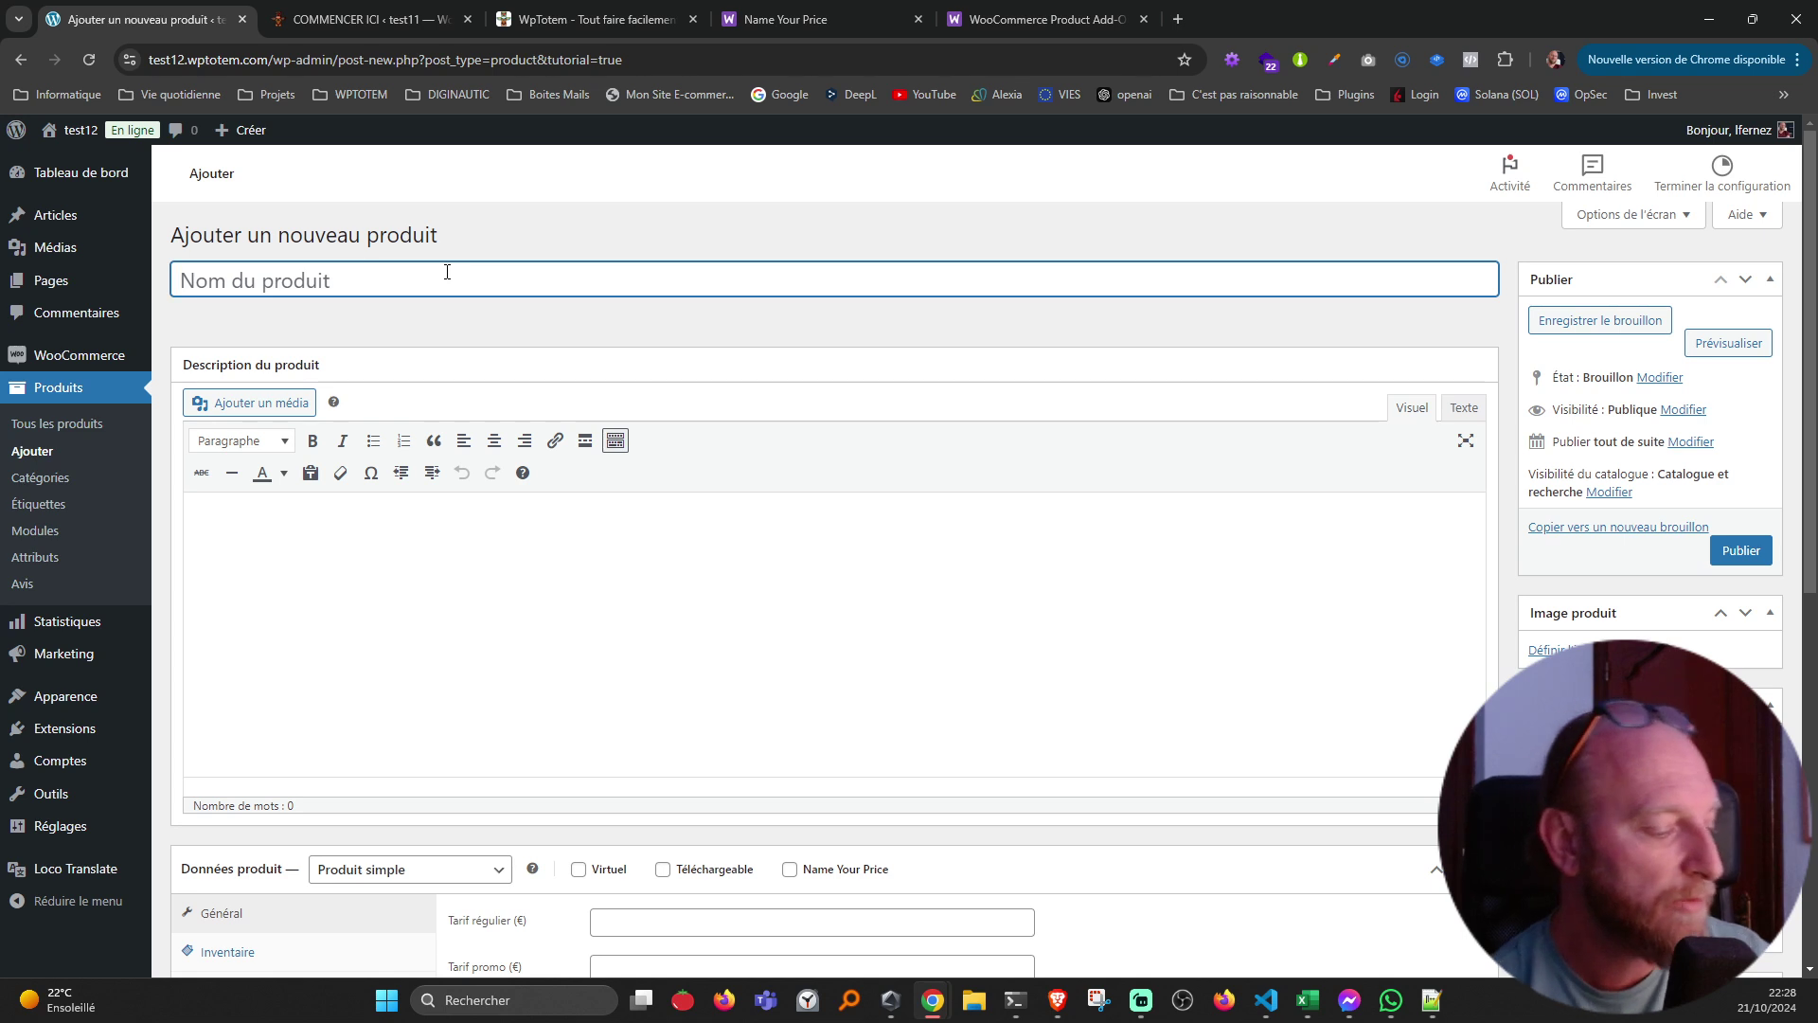
text(Payer )
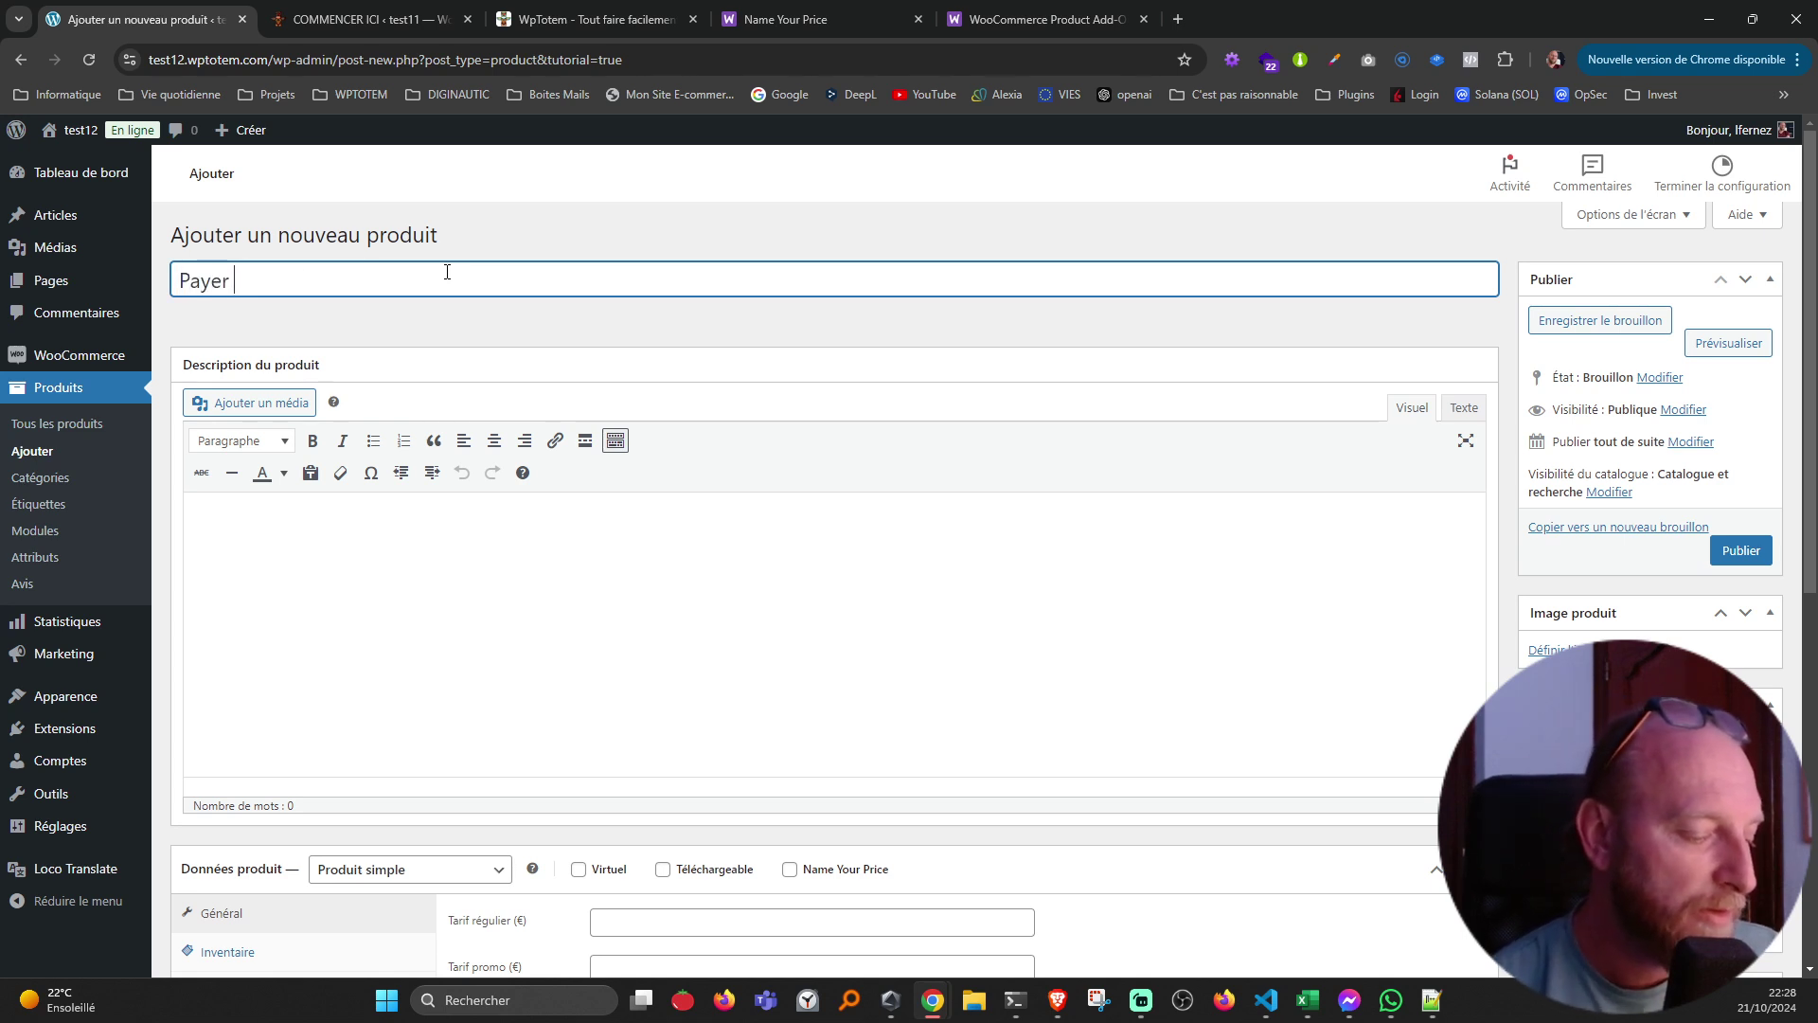
text(ma fzcturee)
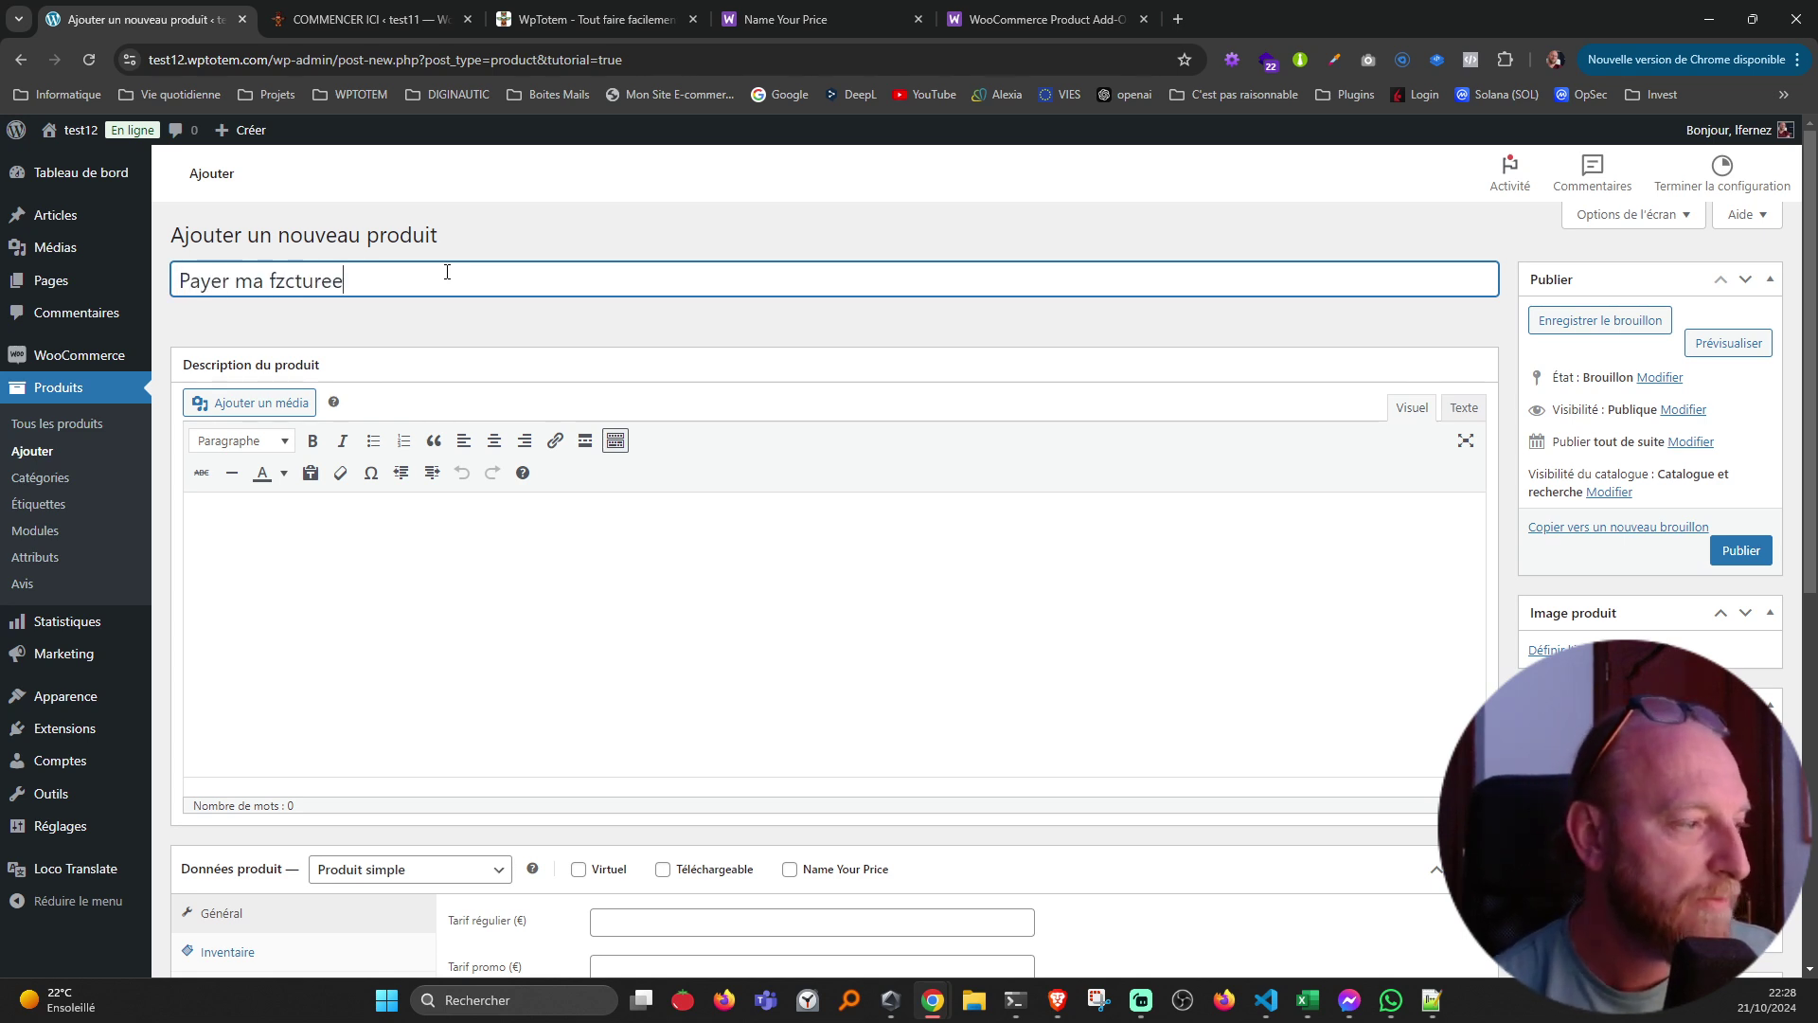
key(Left)
key(Left)
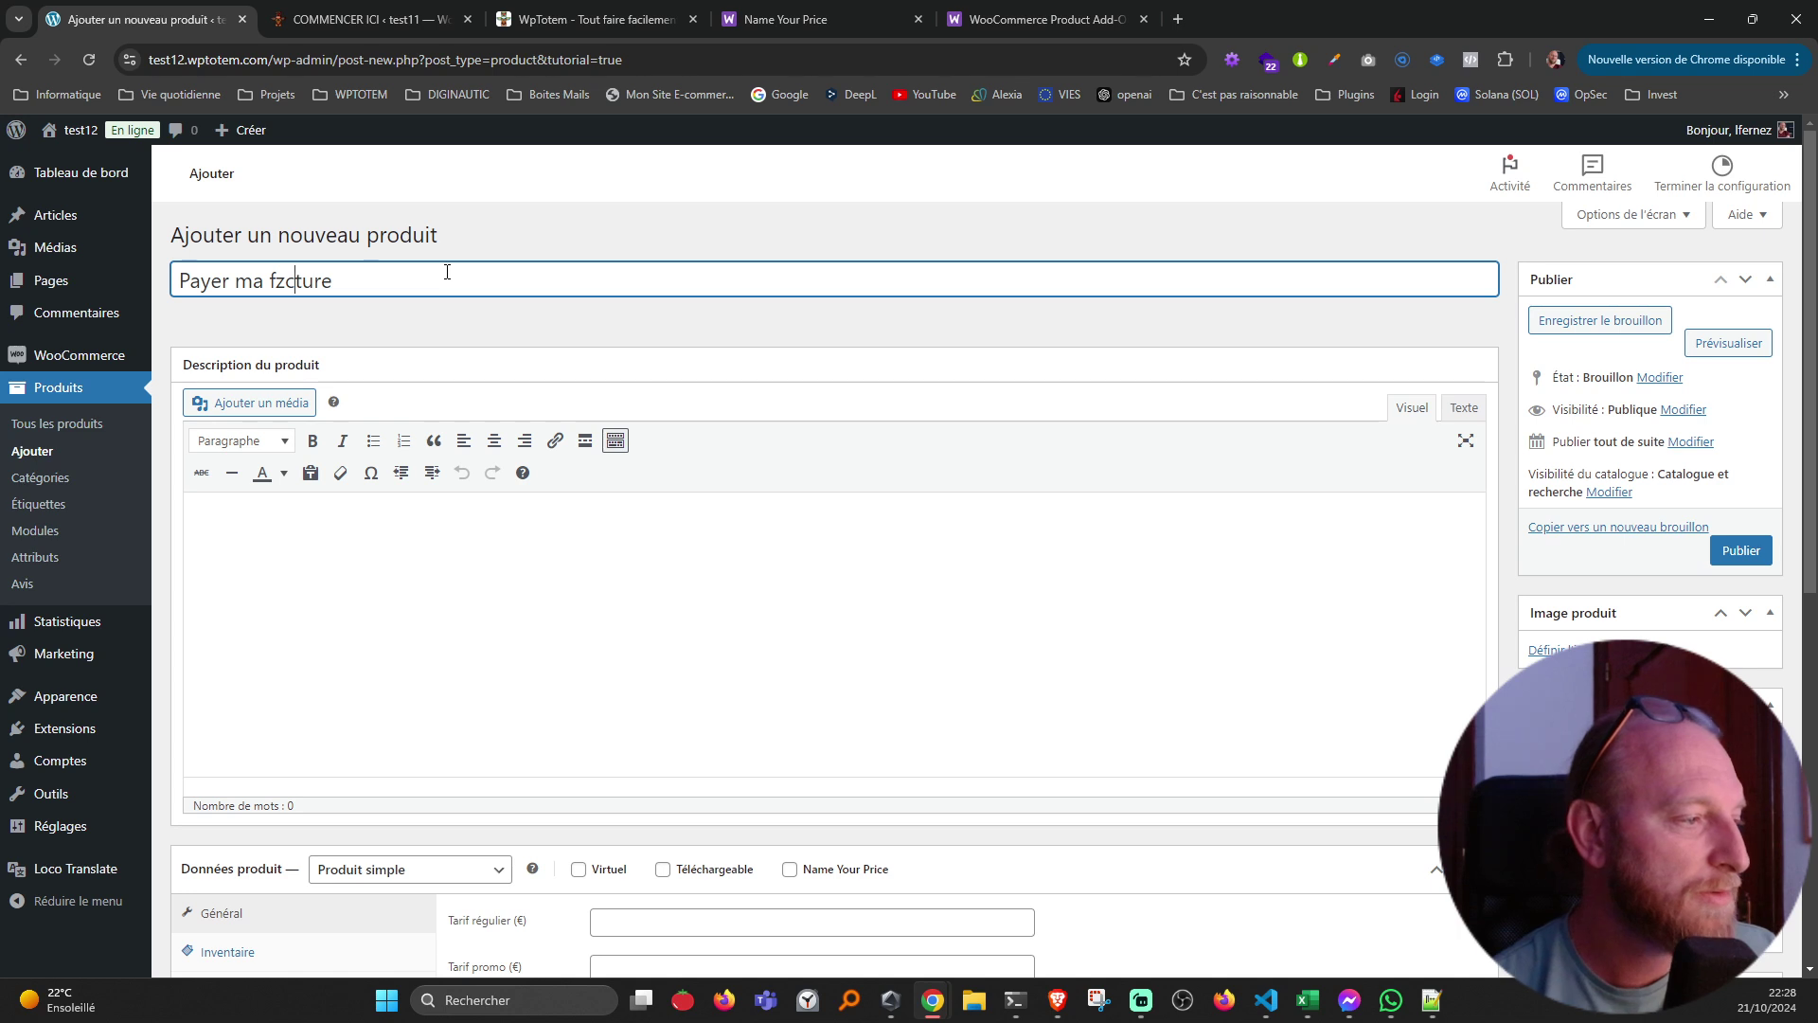
key(BackSpace)
text(a)
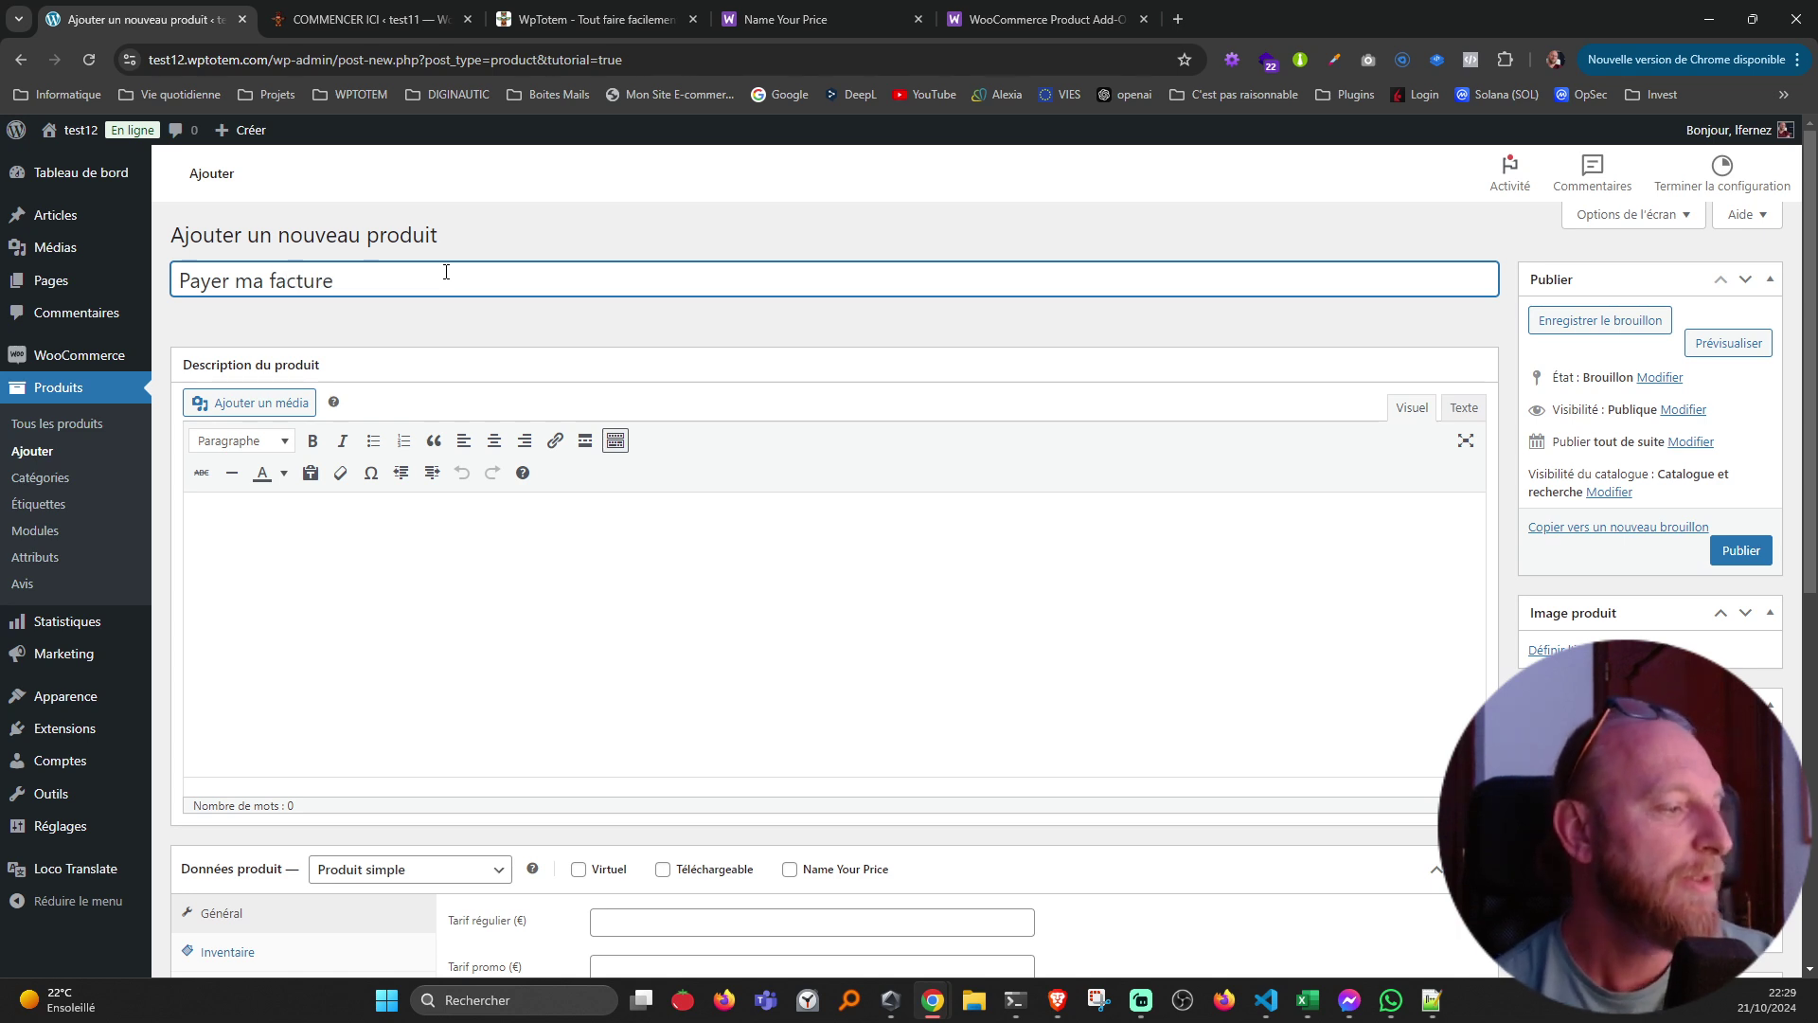
click(446, 552)
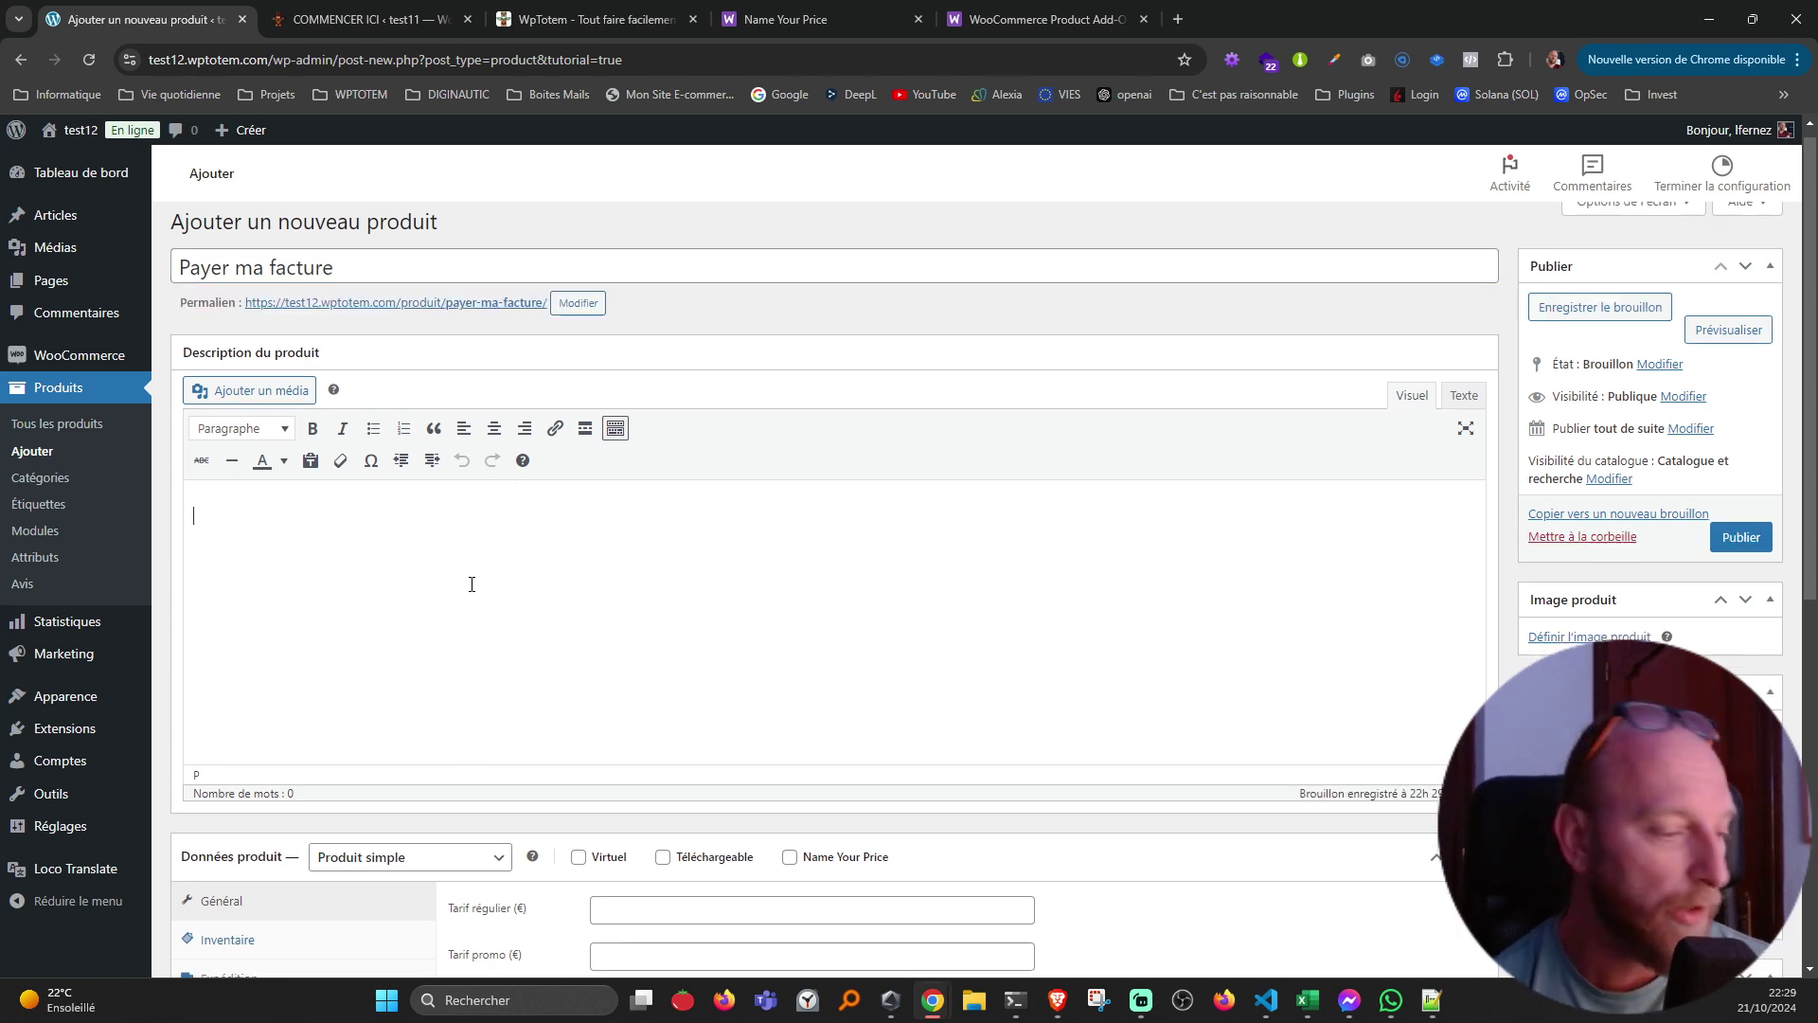
- Enable the Name Your Price option in the simple product's data
scroll(471, 584, down, 5)
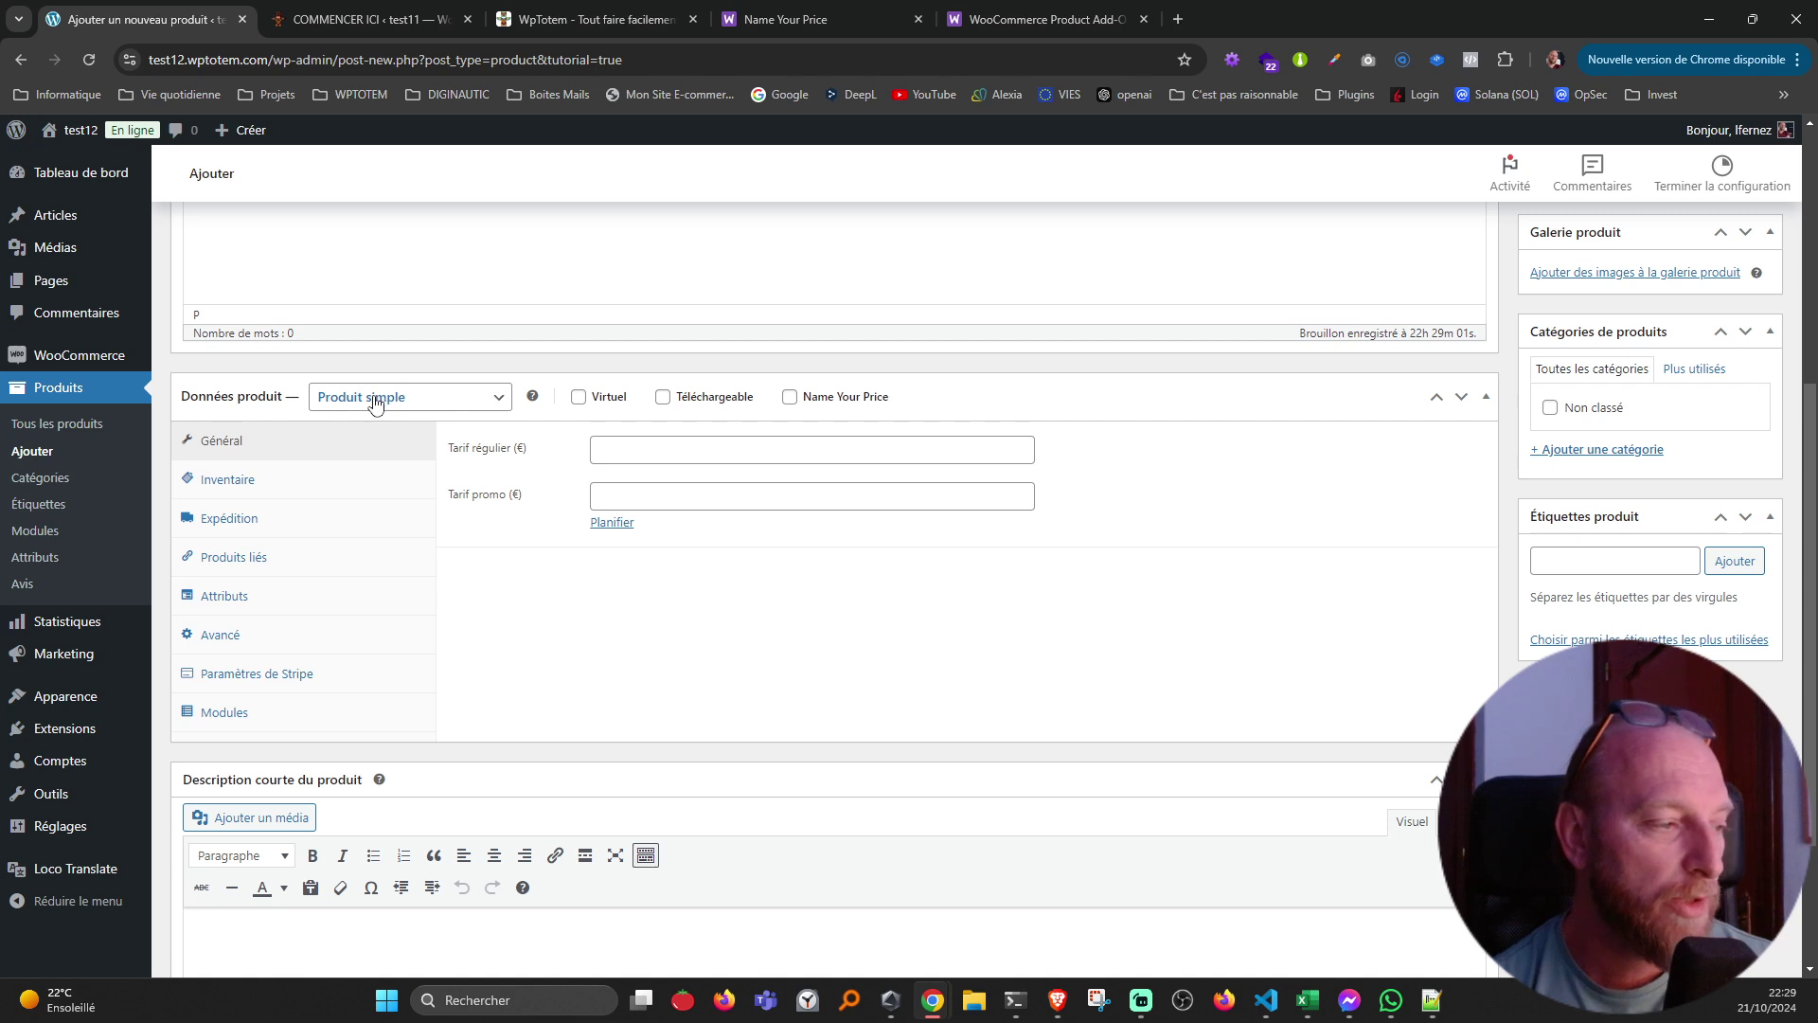
click(789, 398)
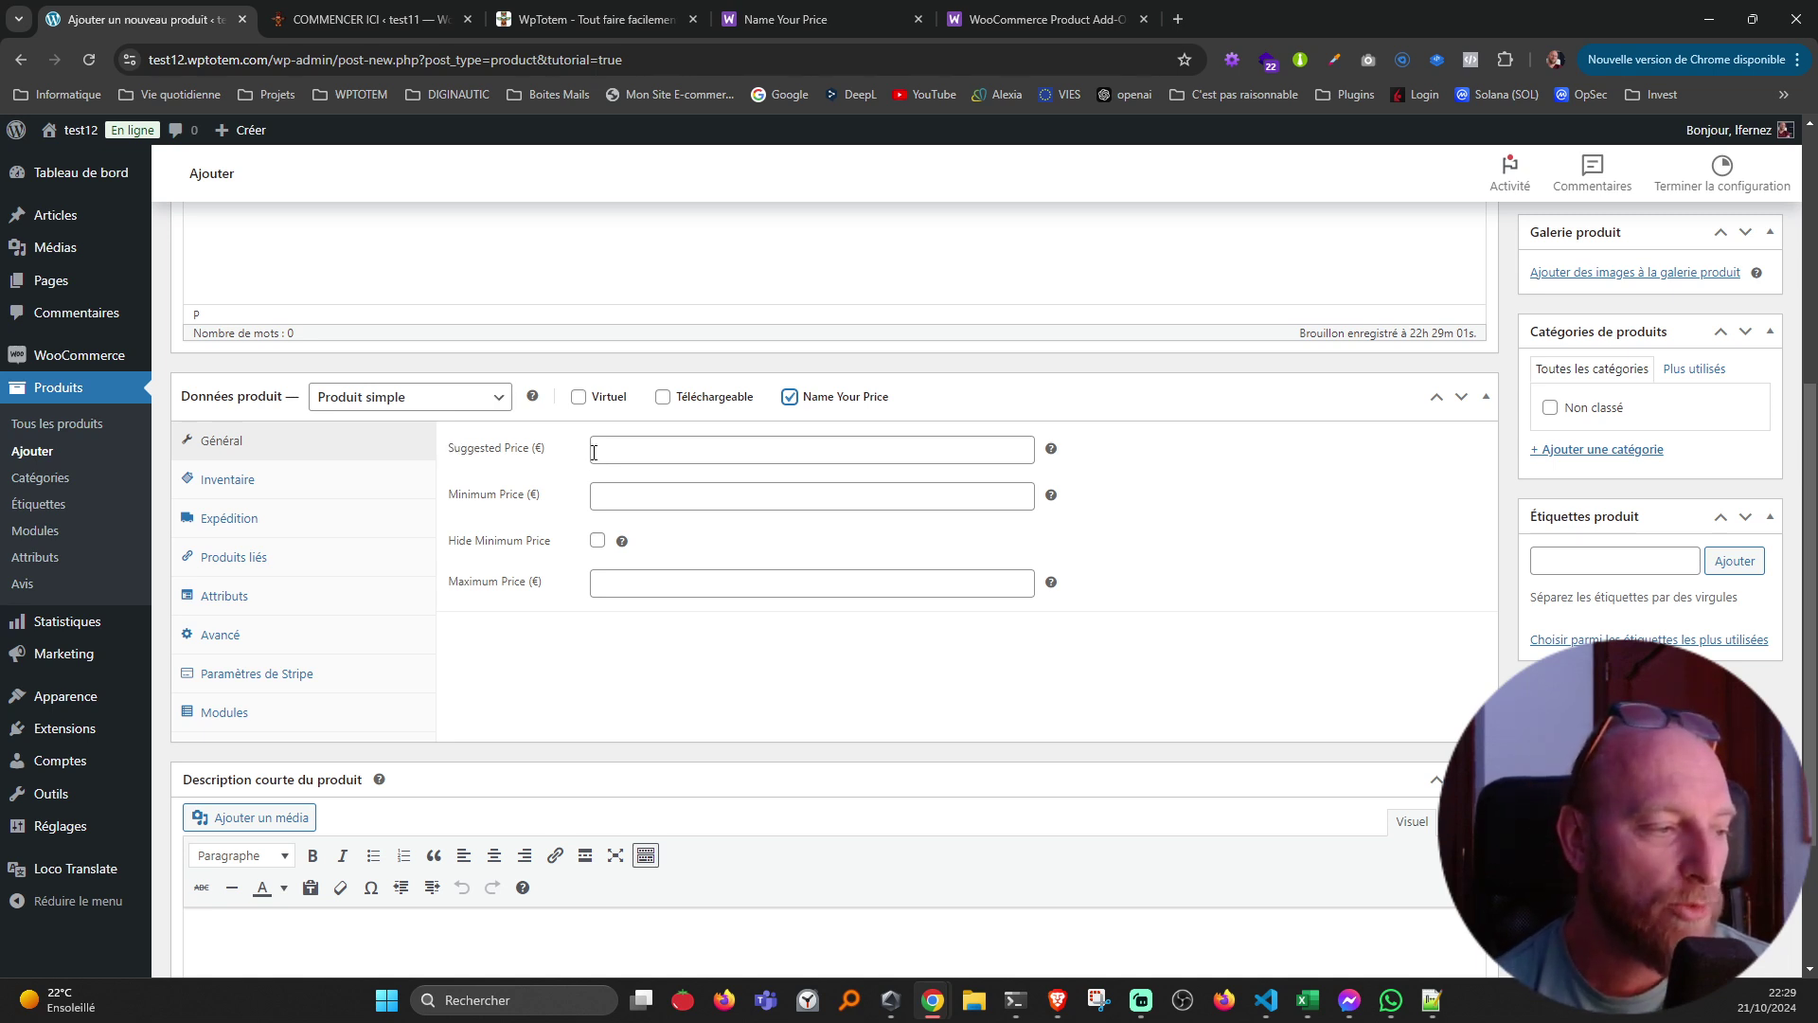
click(658, 447)
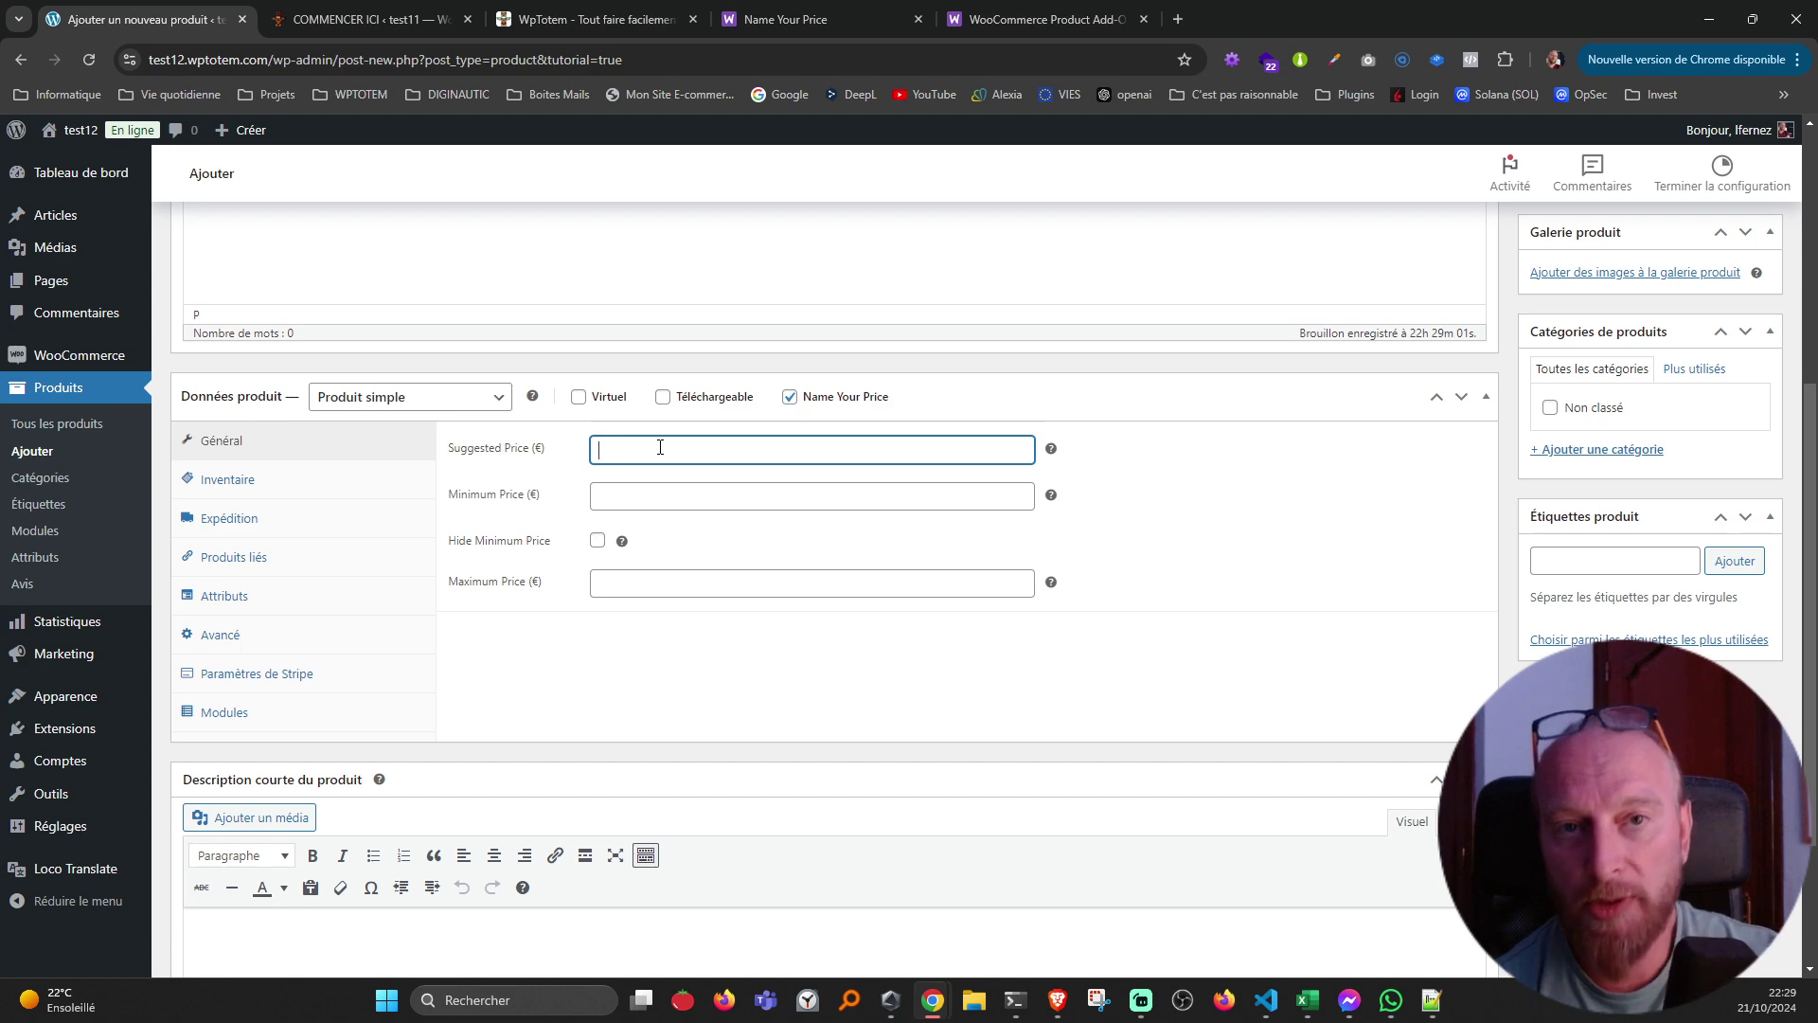
scroll(660, 447, up, 5)
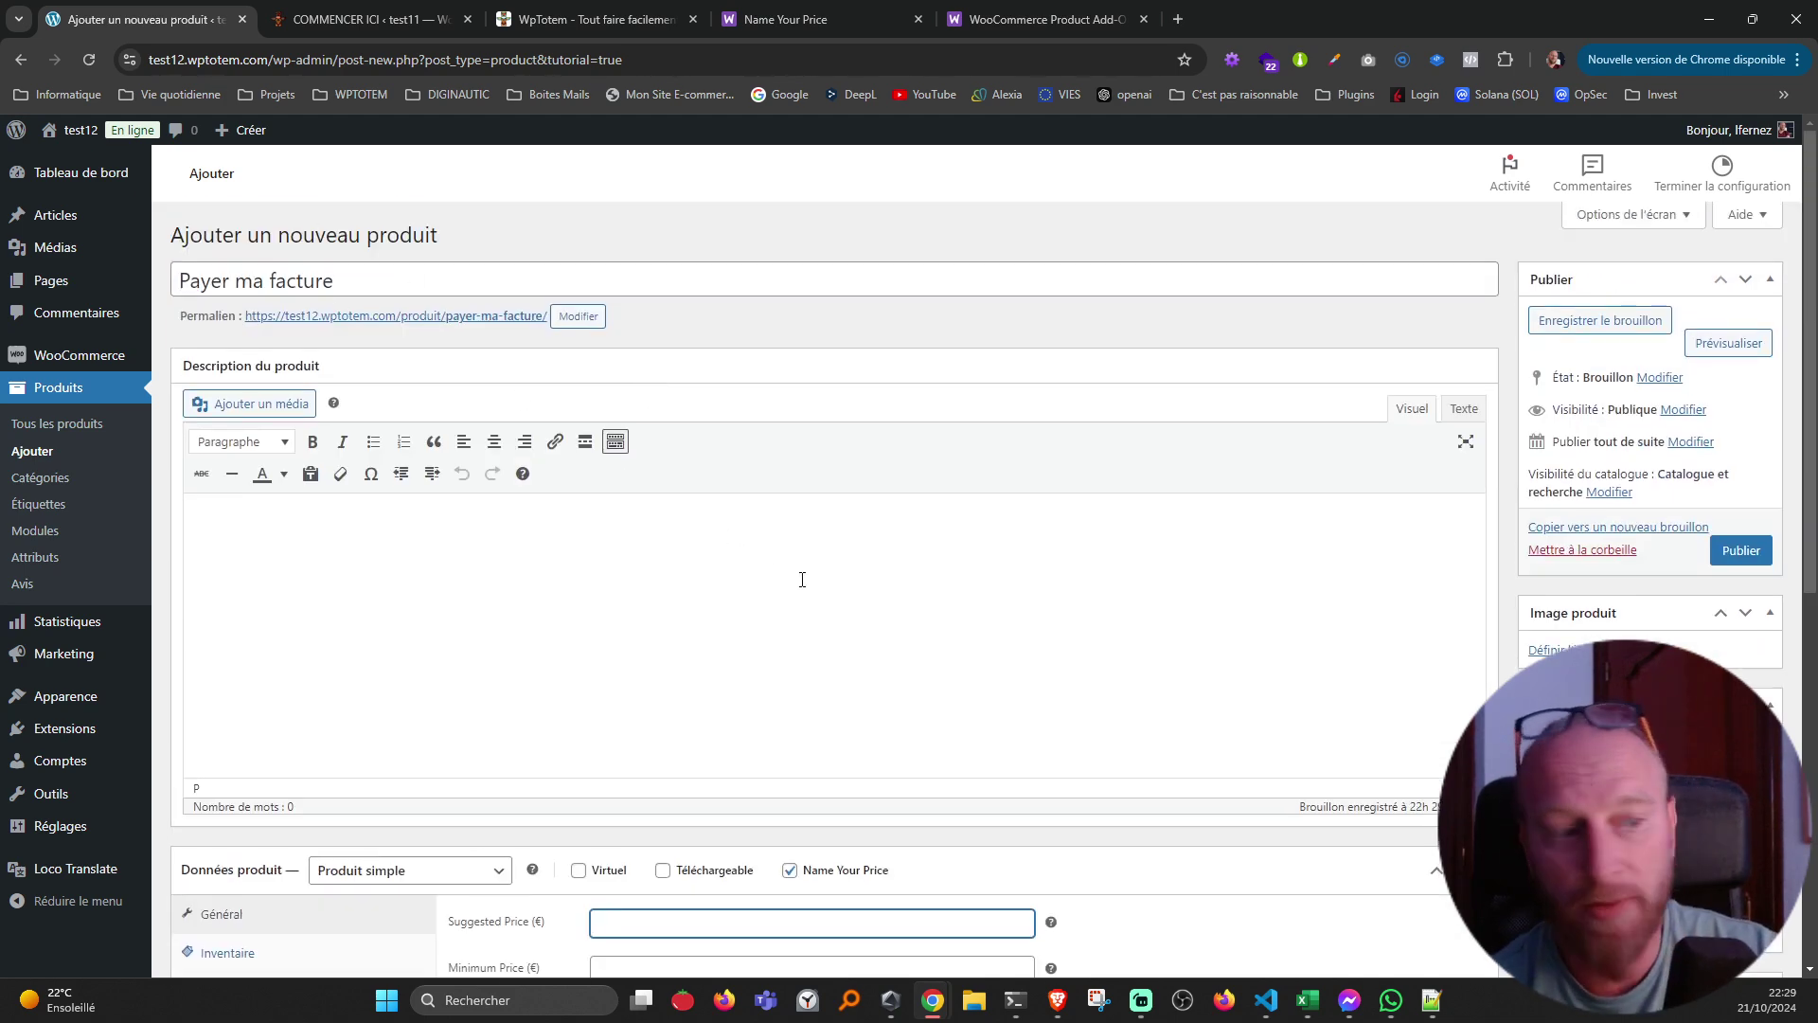
scroll(802, 580, down, 4)
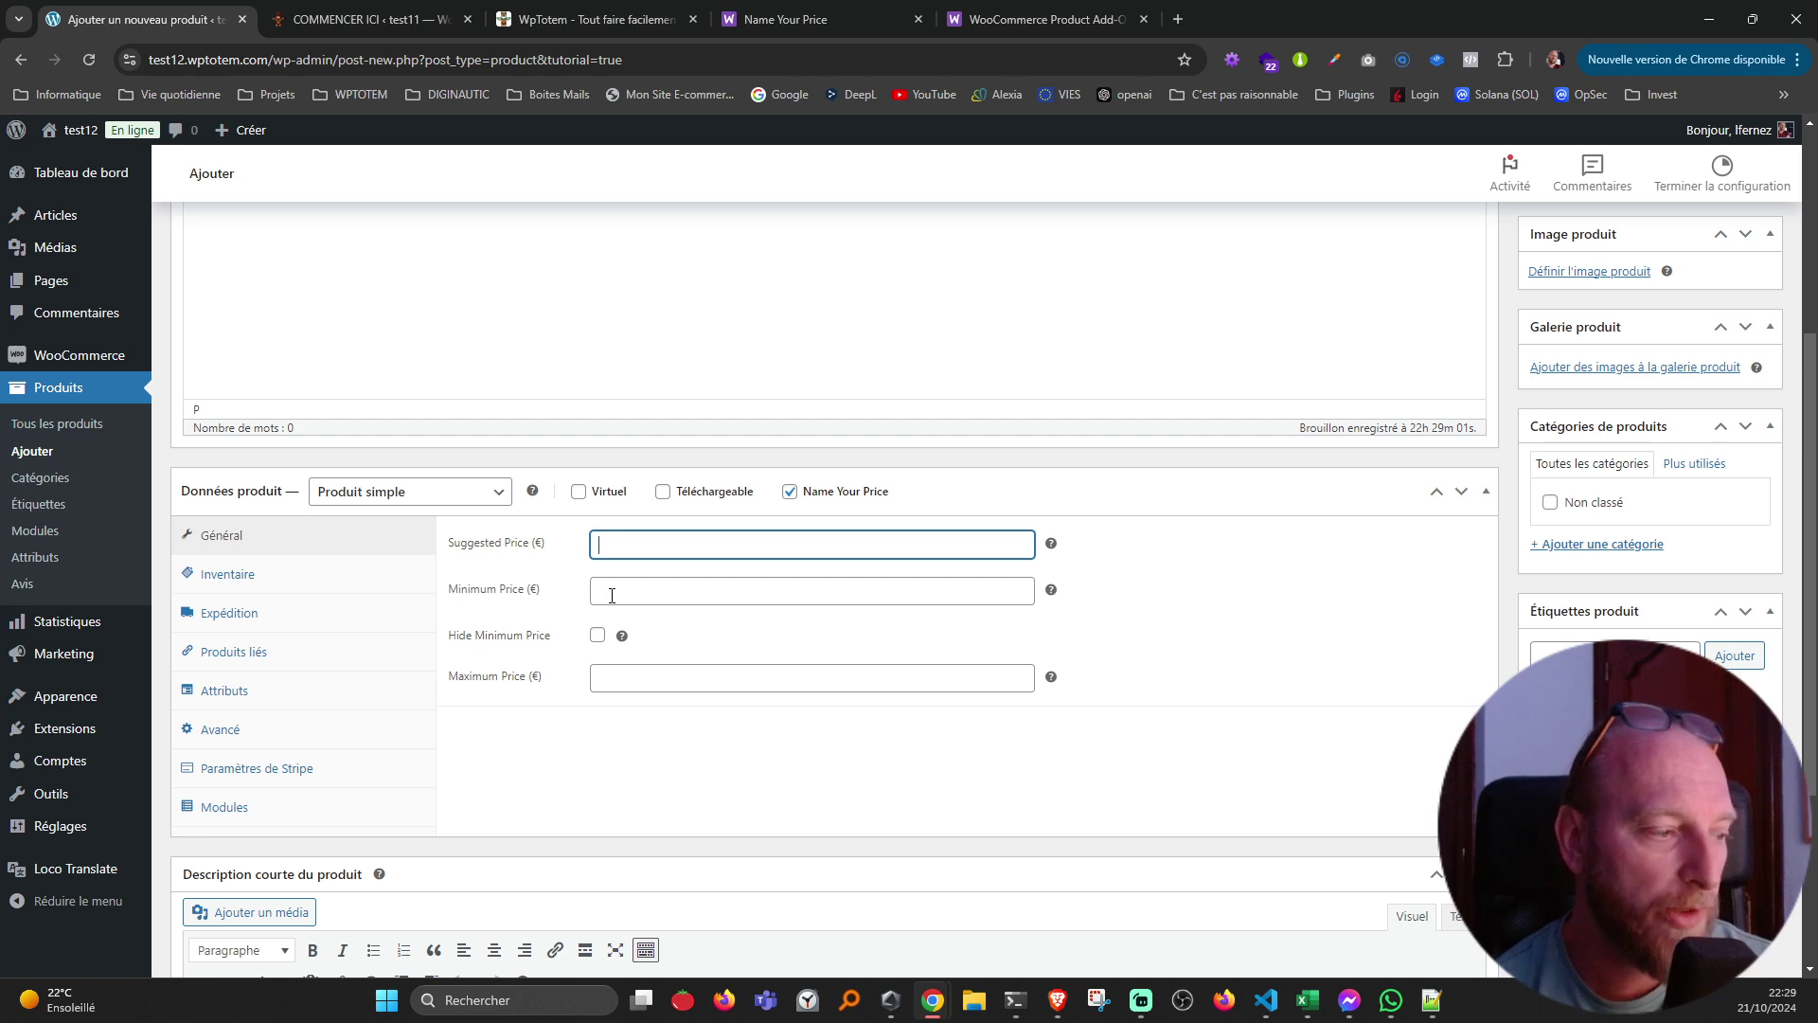
- Enable Hide Minimum Price and leave the suggested, minimum and maximum prices empty
click(611, 591)
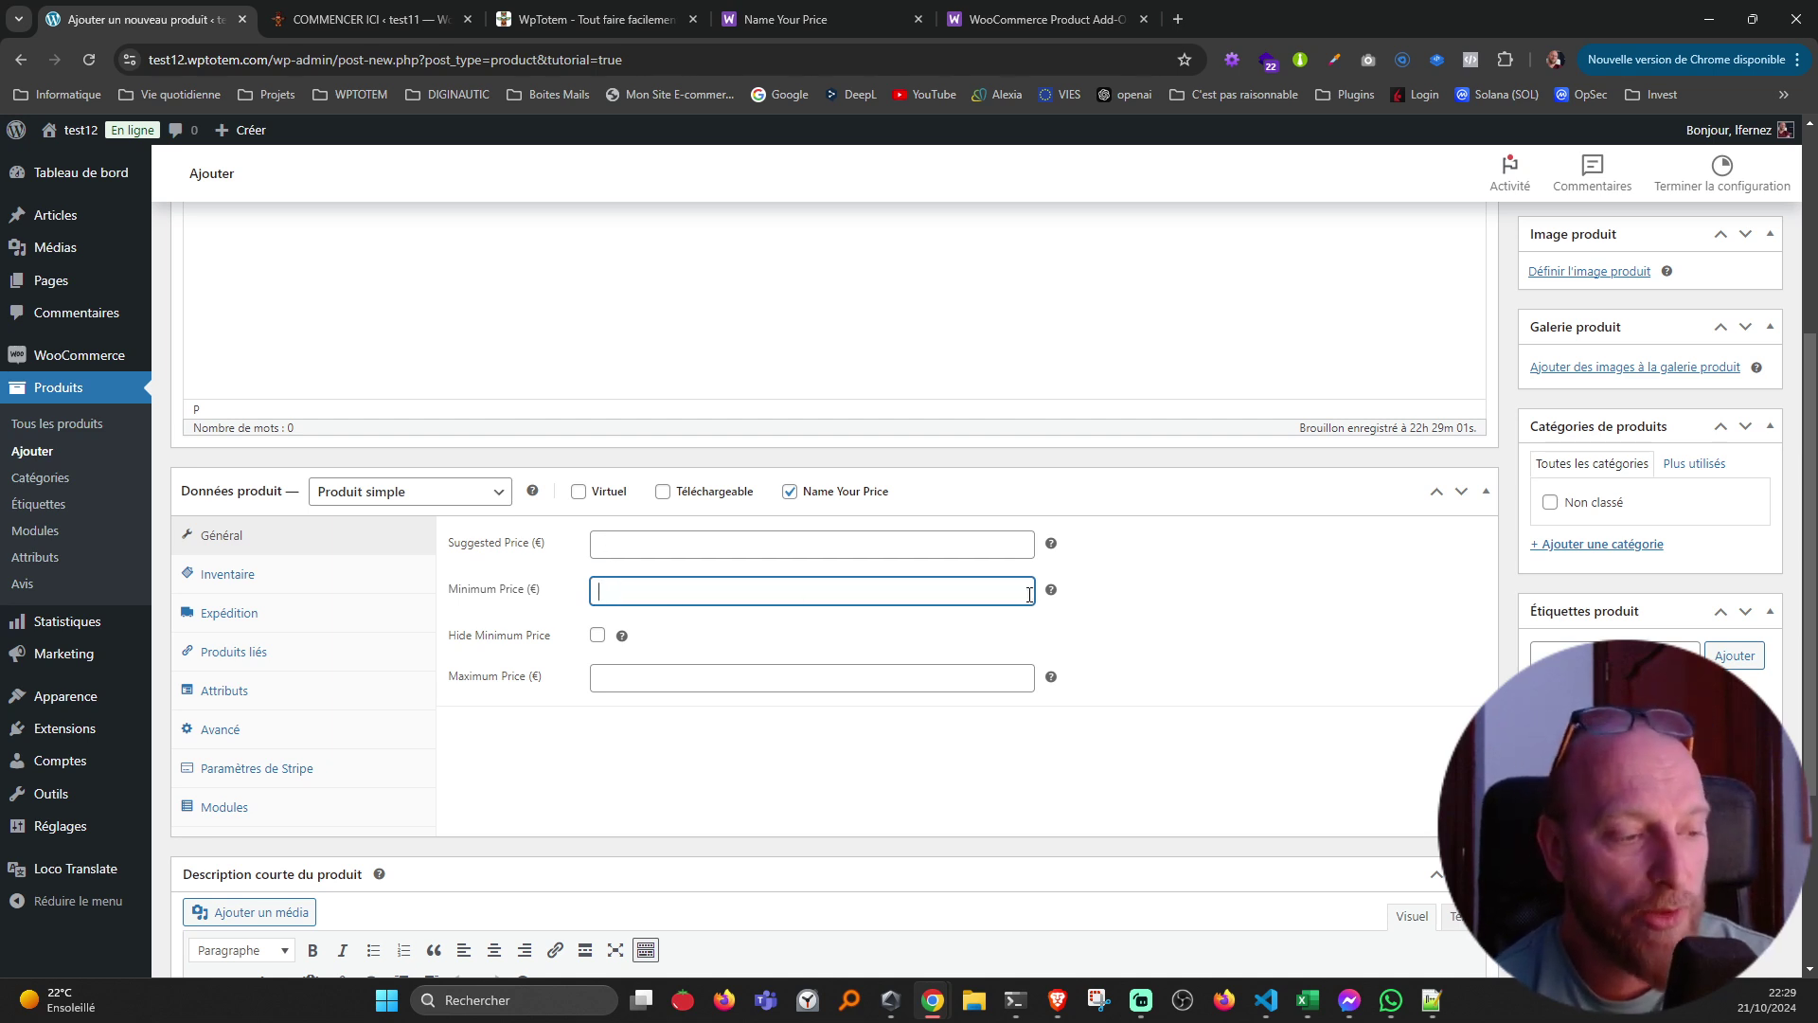
click(598, 636)
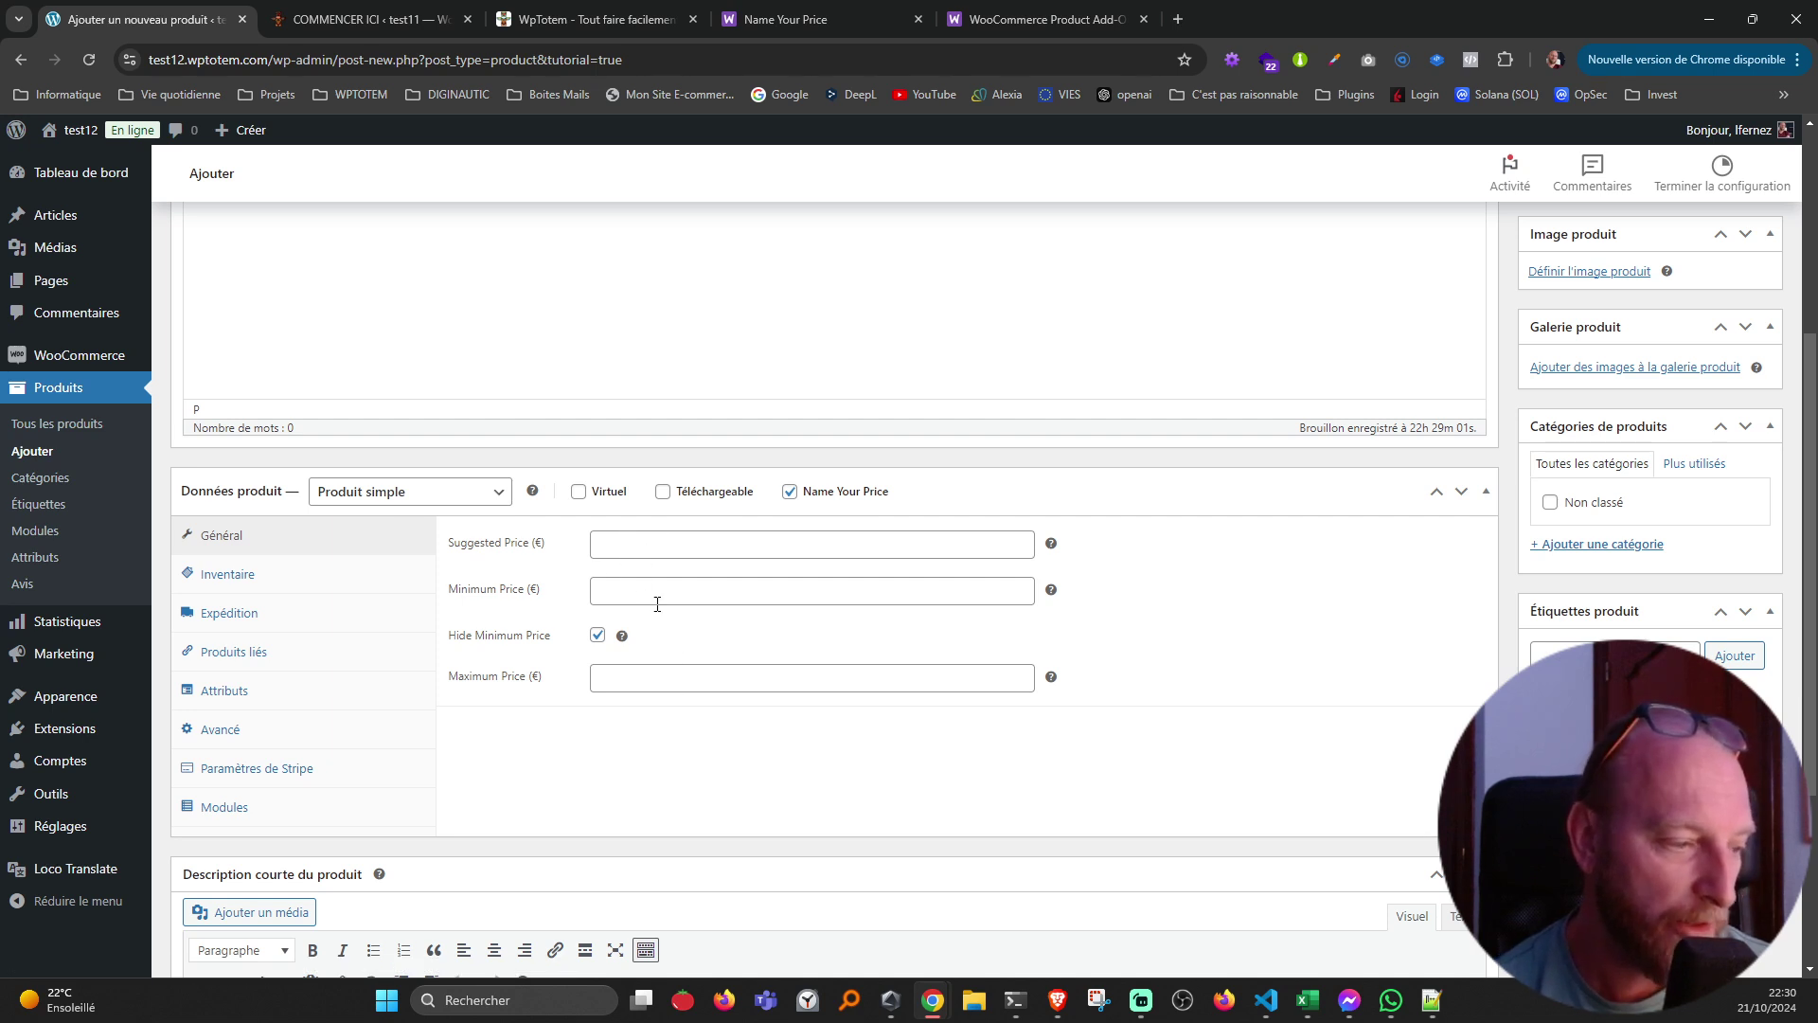
click(638, 546)
click(645, 589)
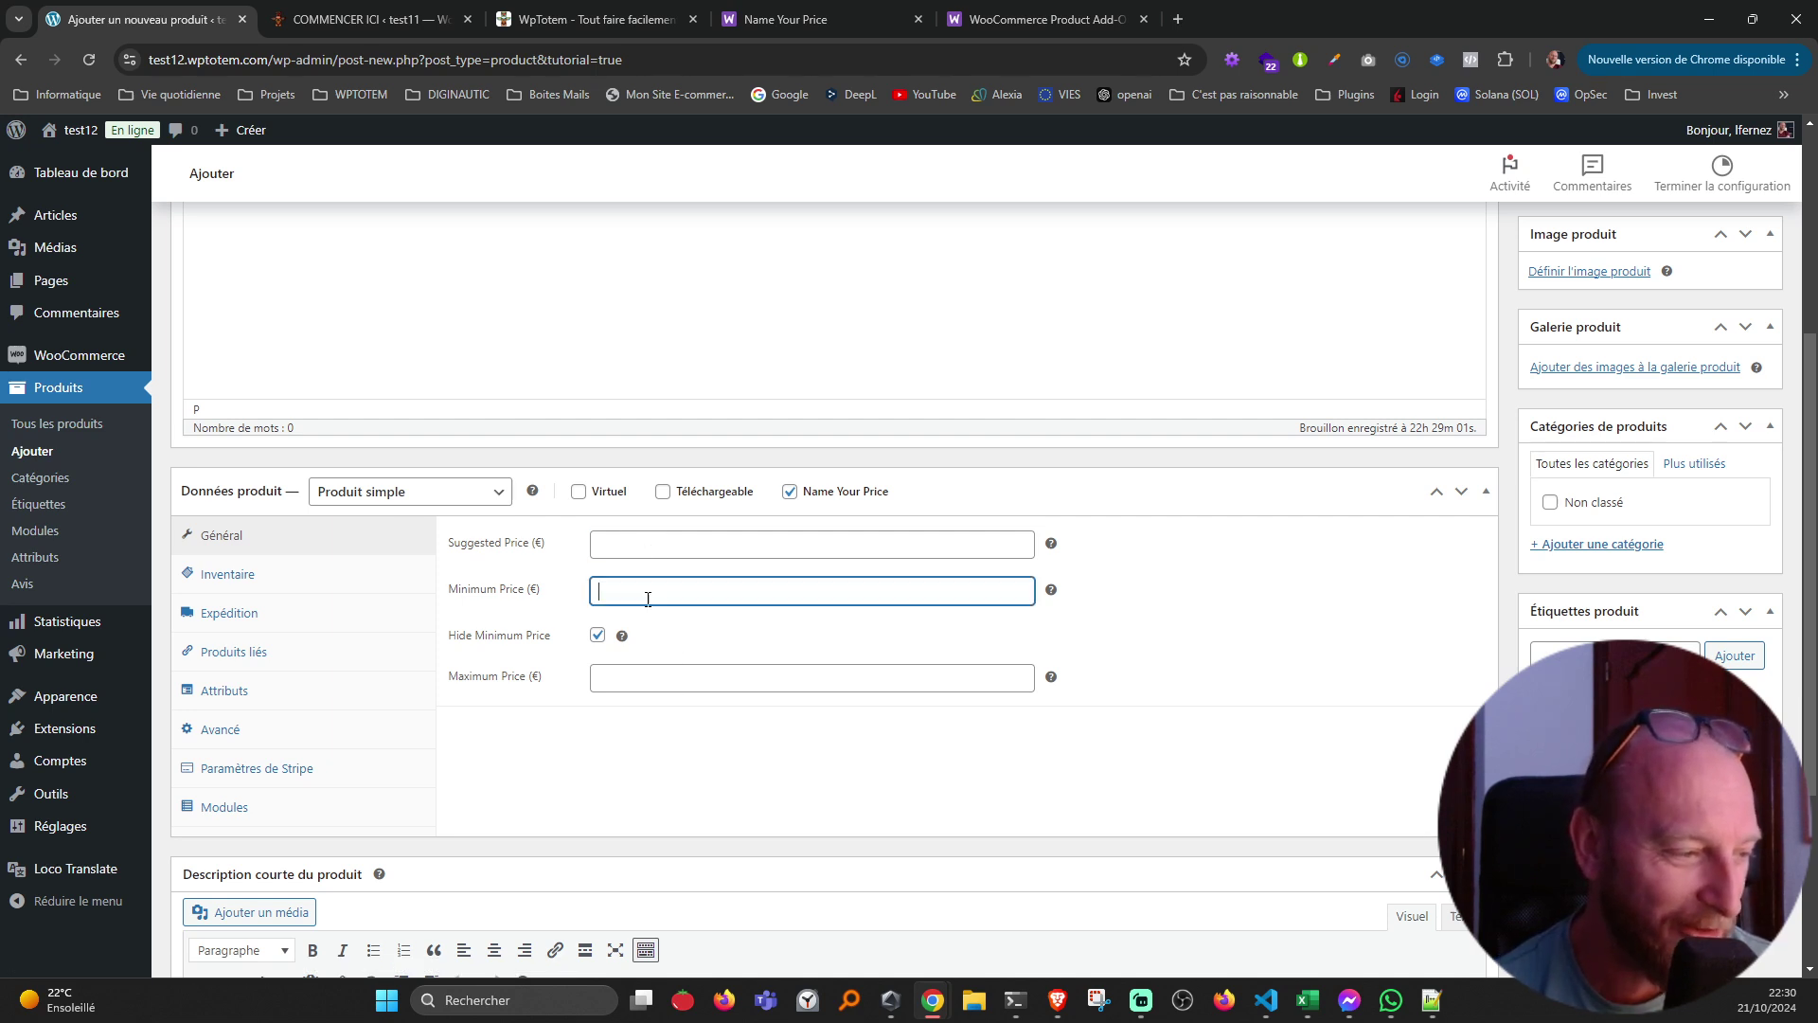
click(660, 676)
click(750, 762)
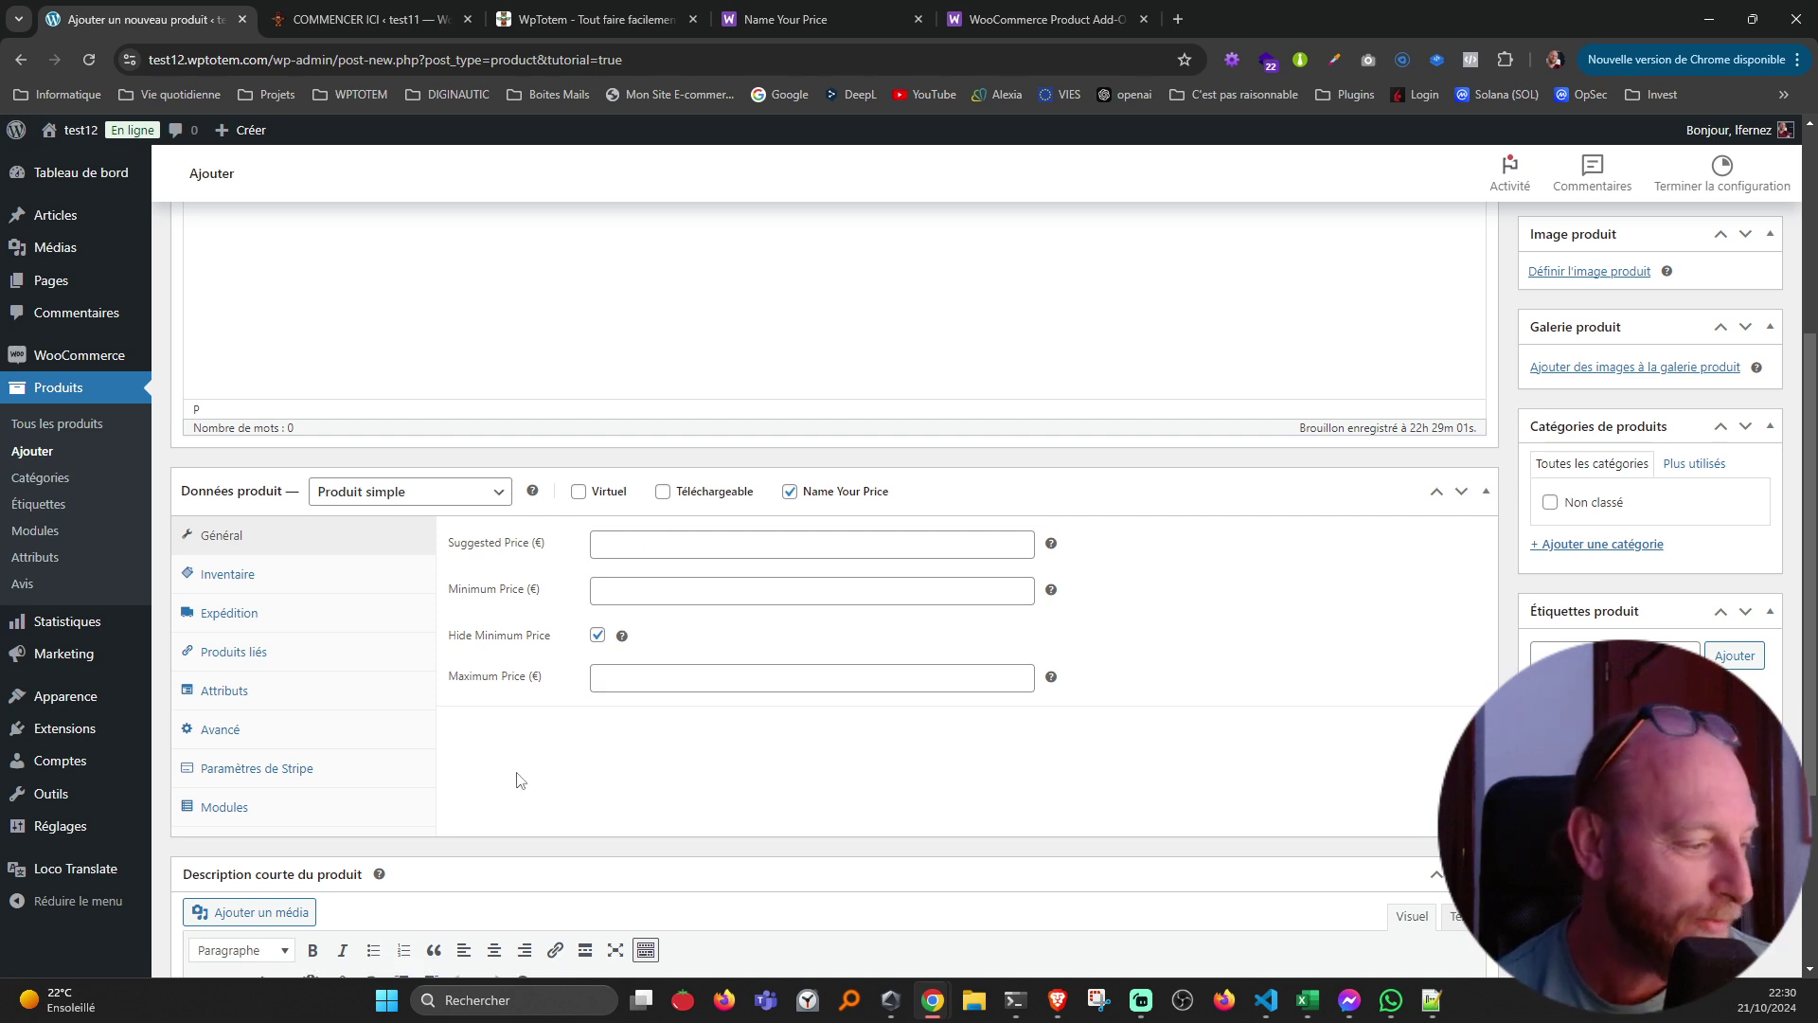
- Add a short text (Texte court) add-on field to the product and title it "Numéro de facture"
click(227, 809)
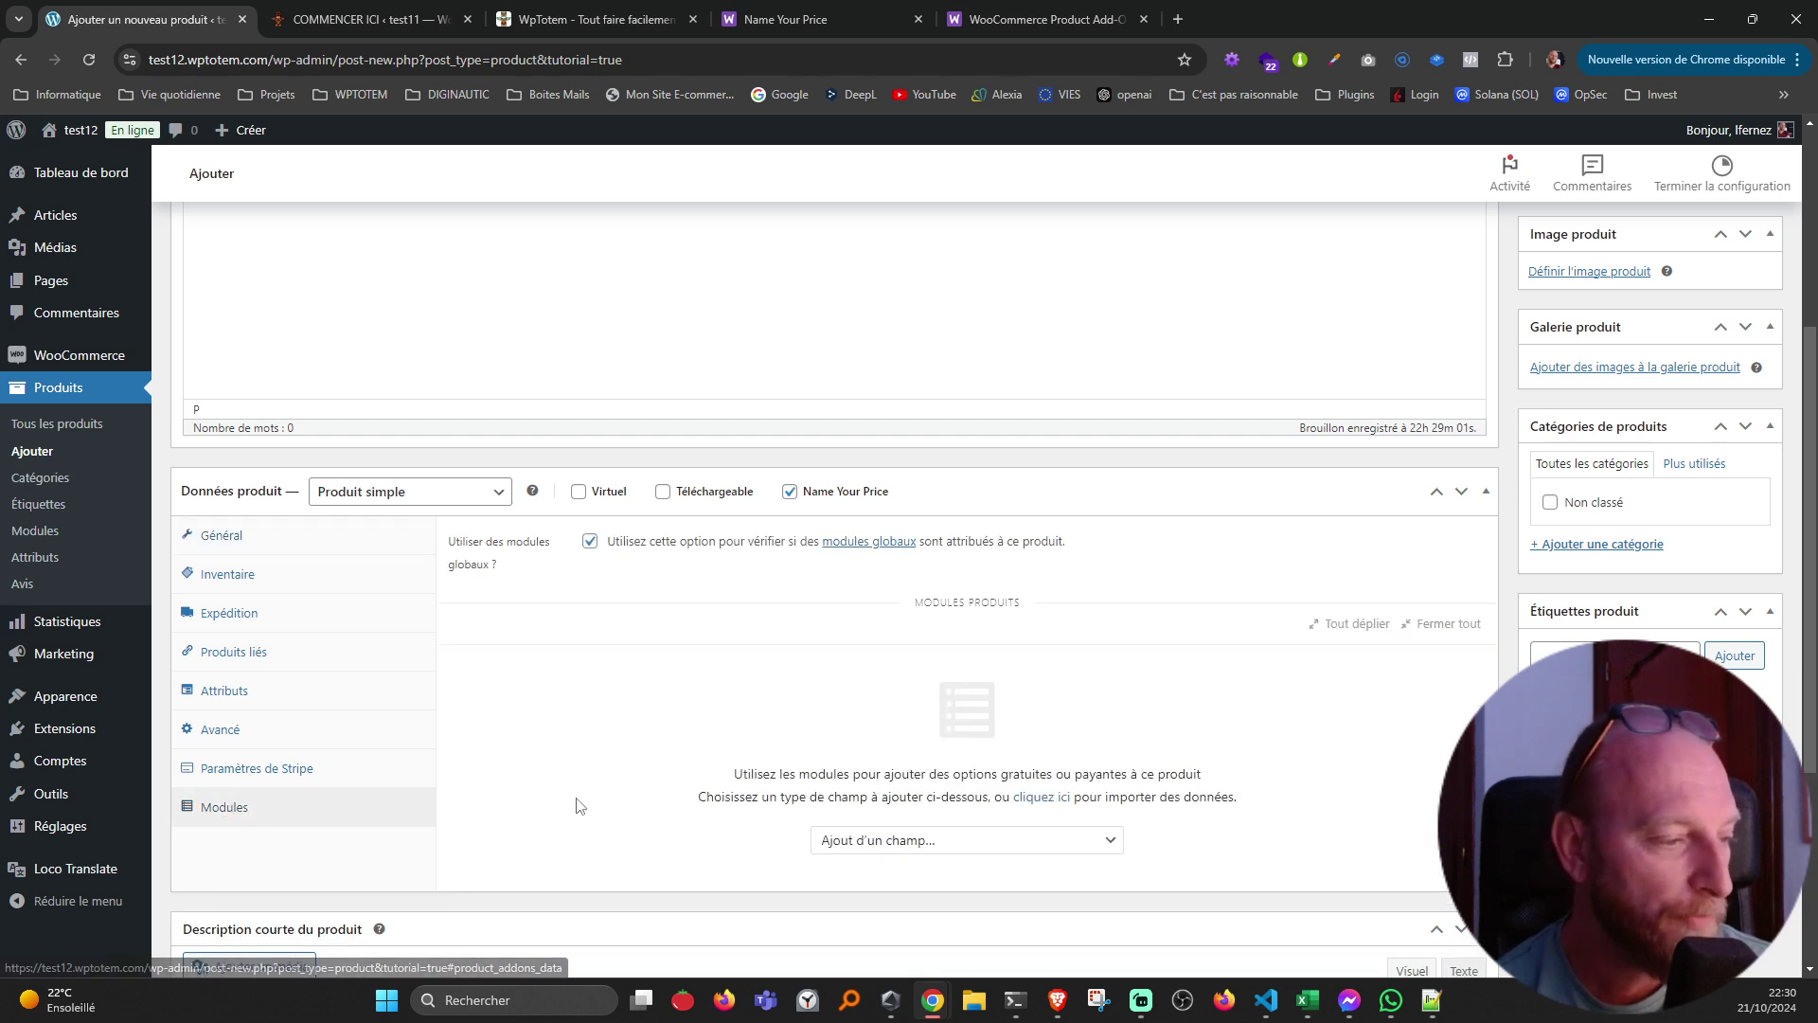
click(867, 842)
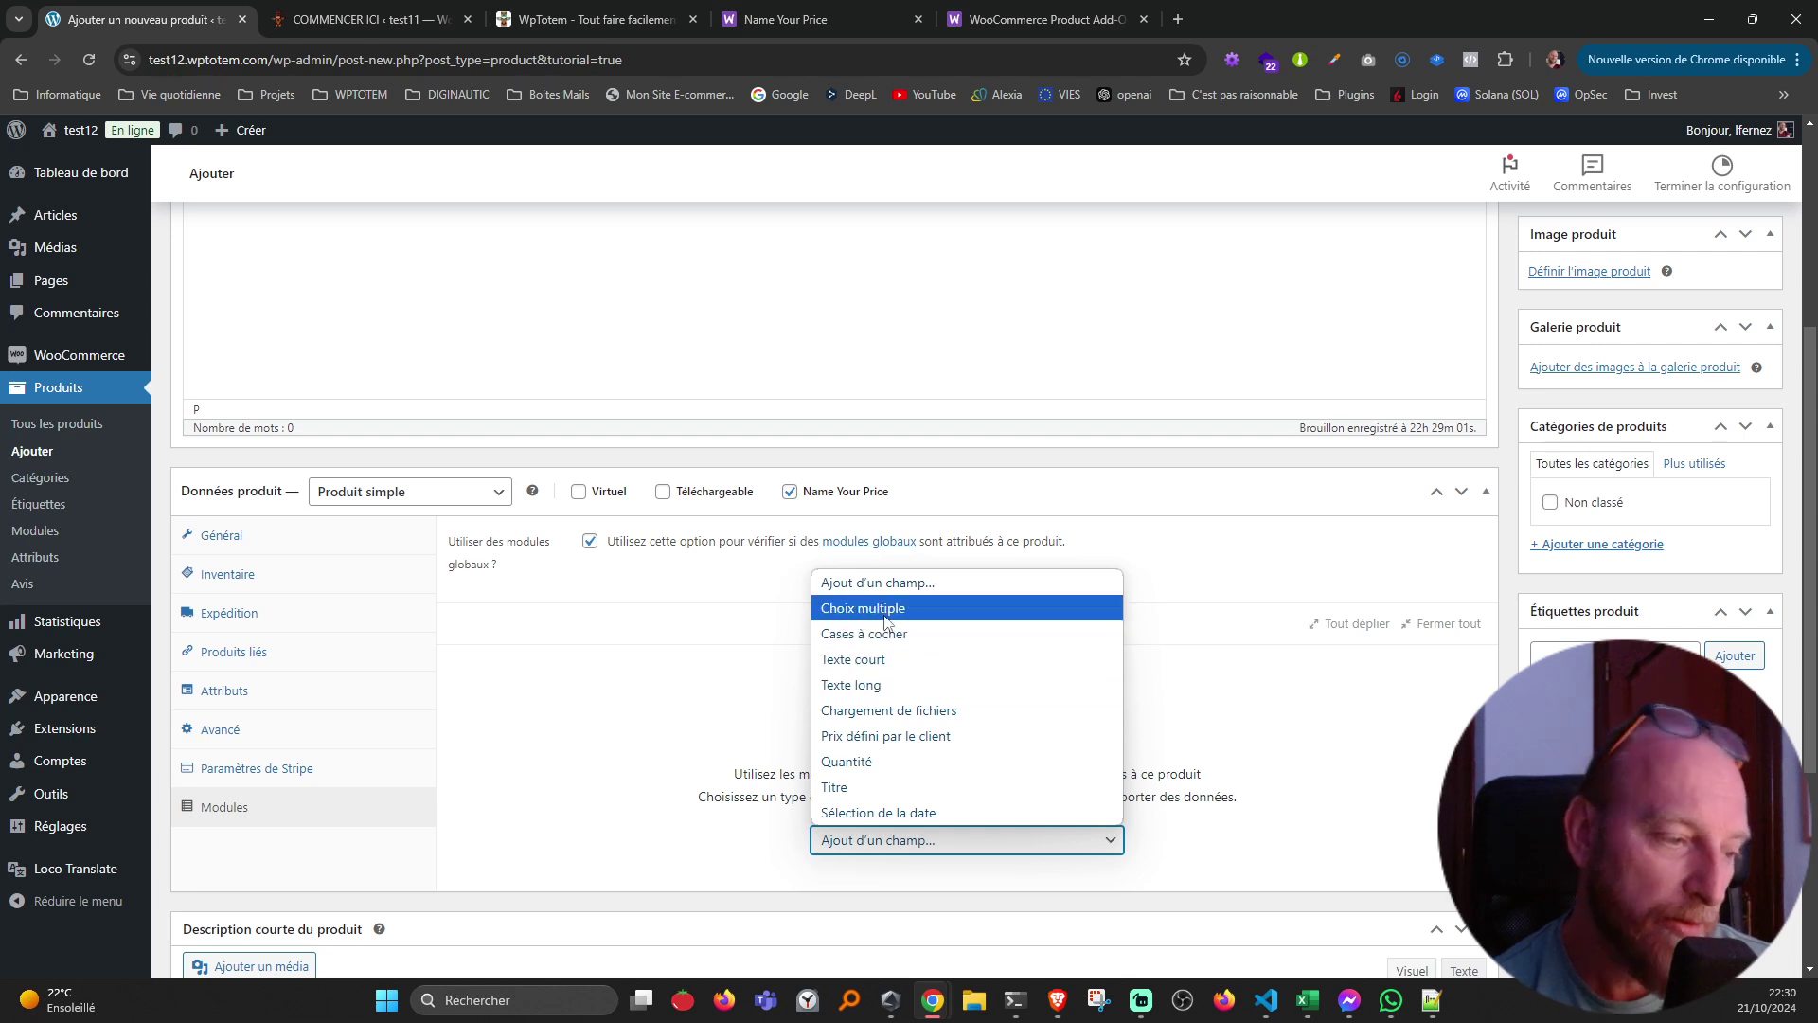
click(851, 659)
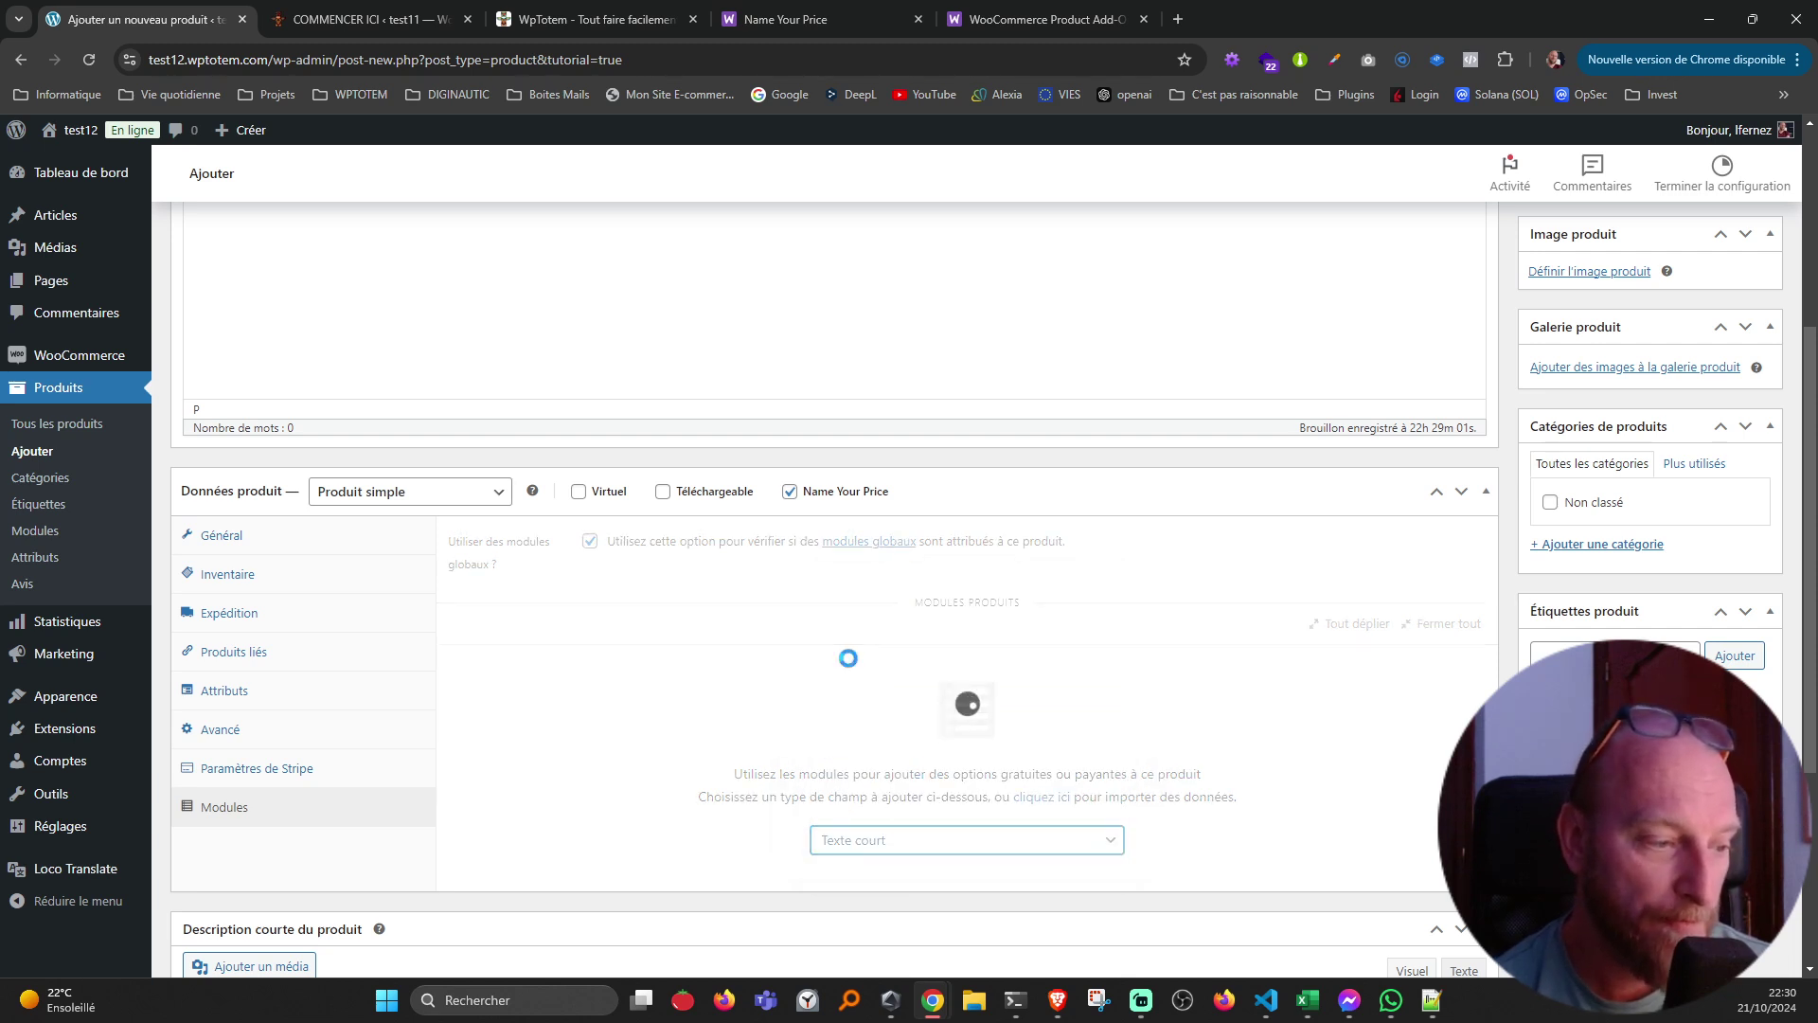
click(734, 746)
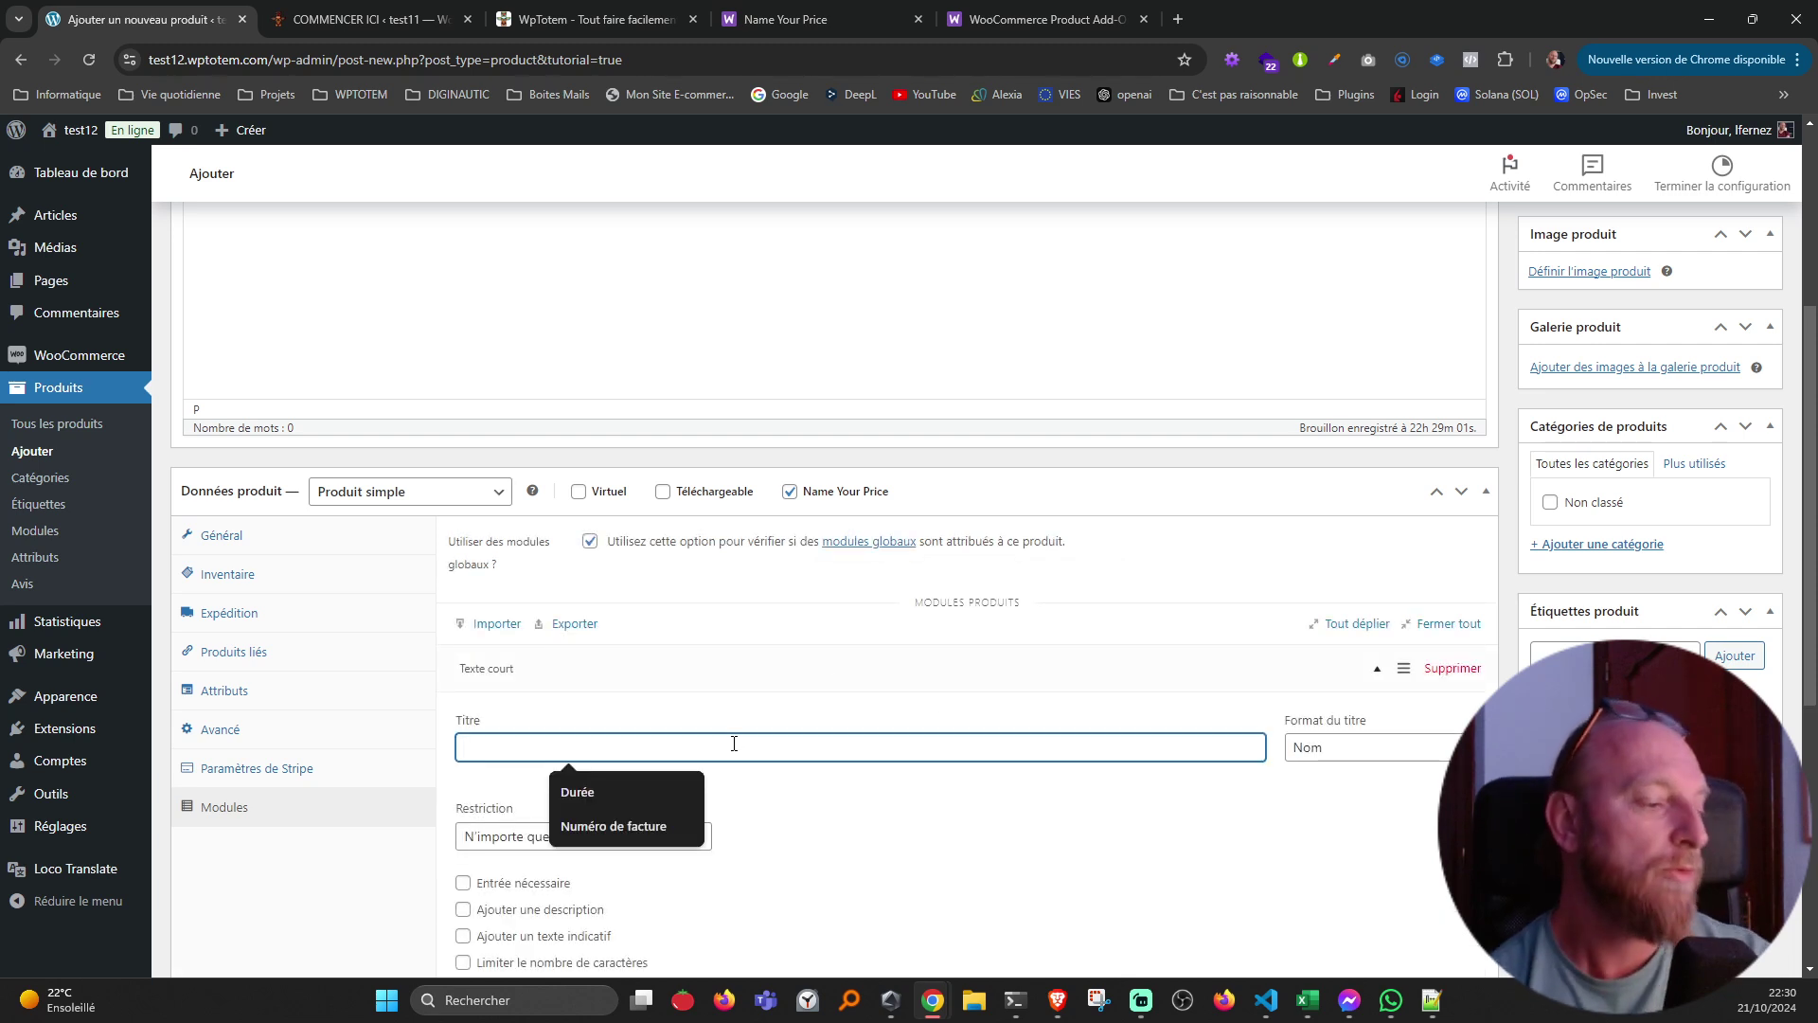
click(647, 821)
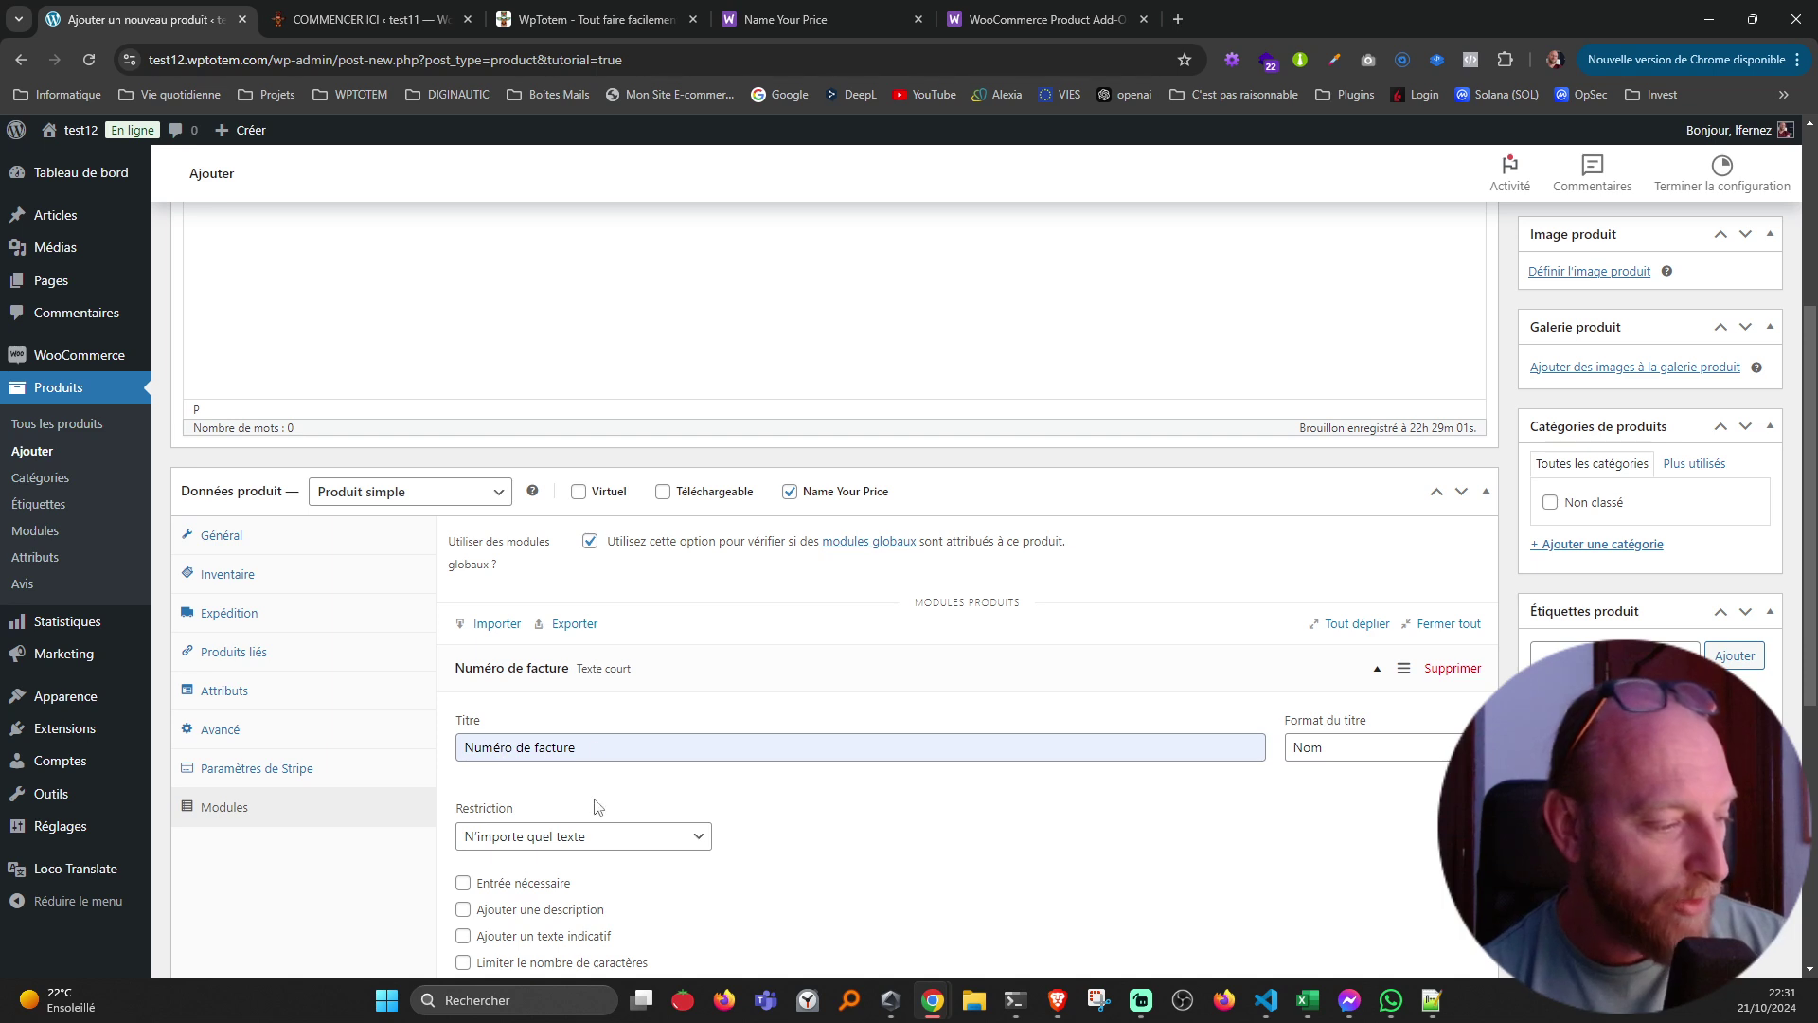
- Check which text restriction options the "Numéro de facture" field offers
scroll(764, 844, down, 1)
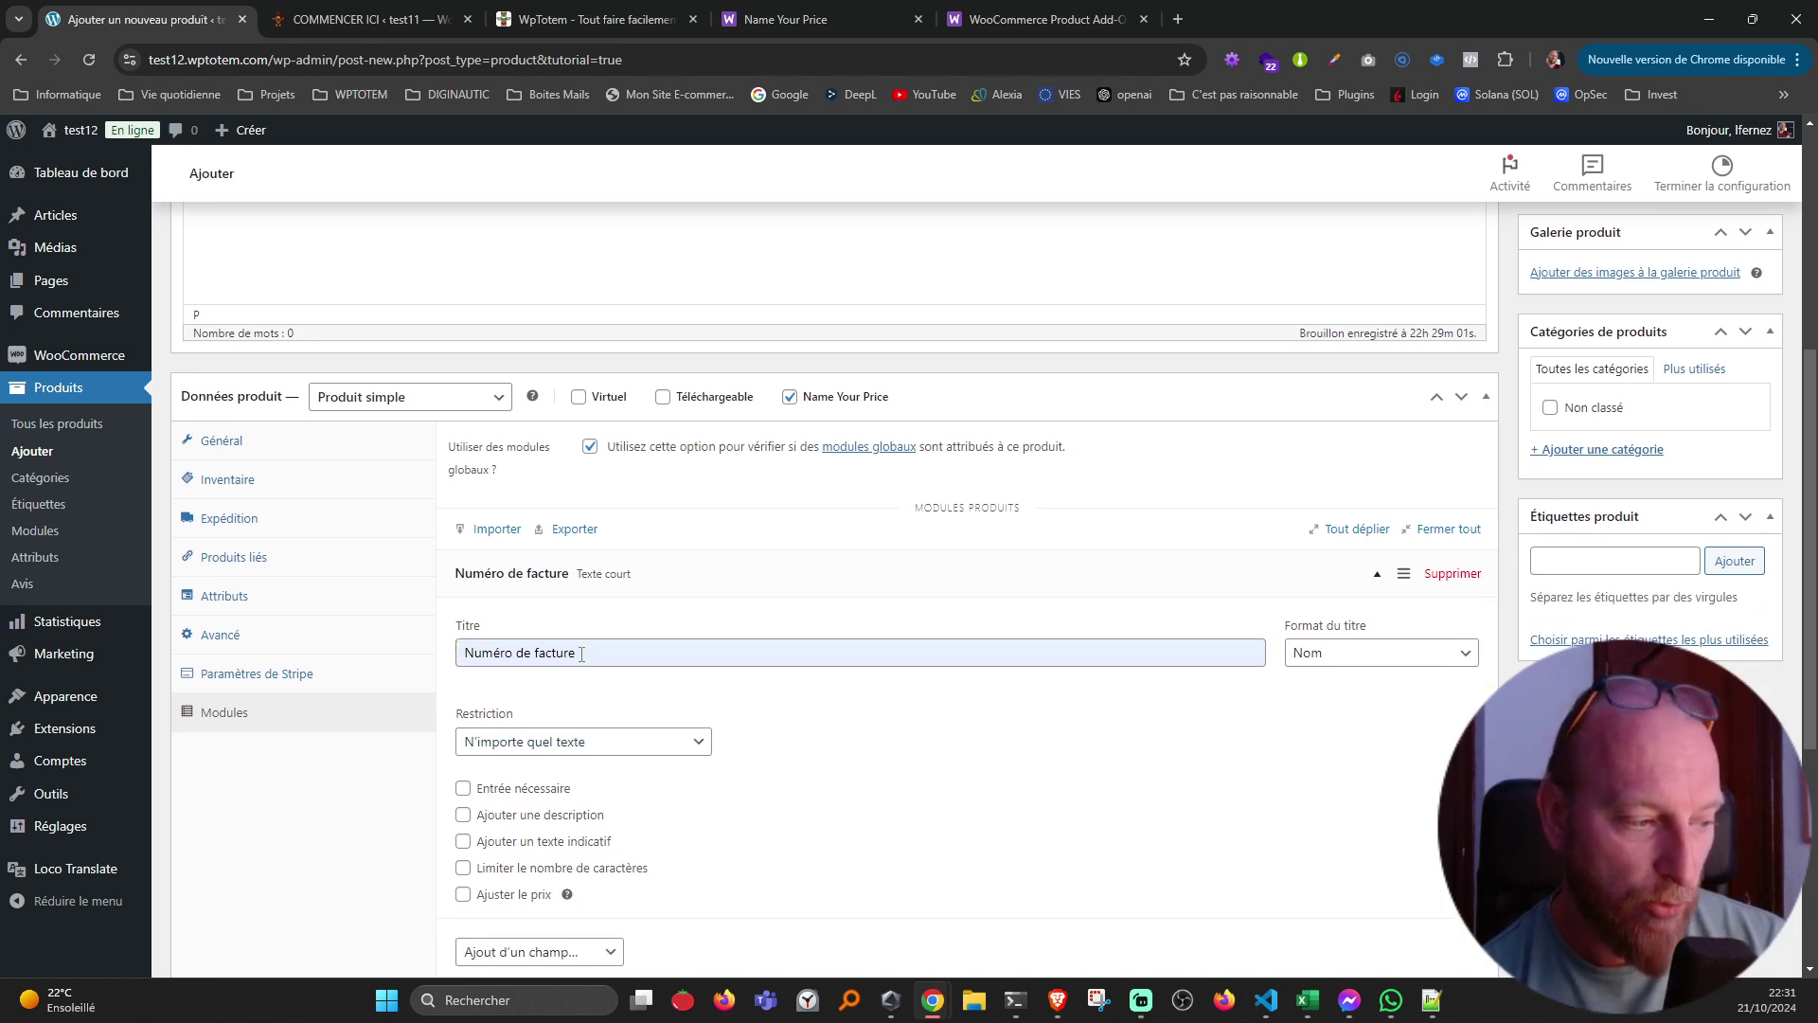
click(538, 748)
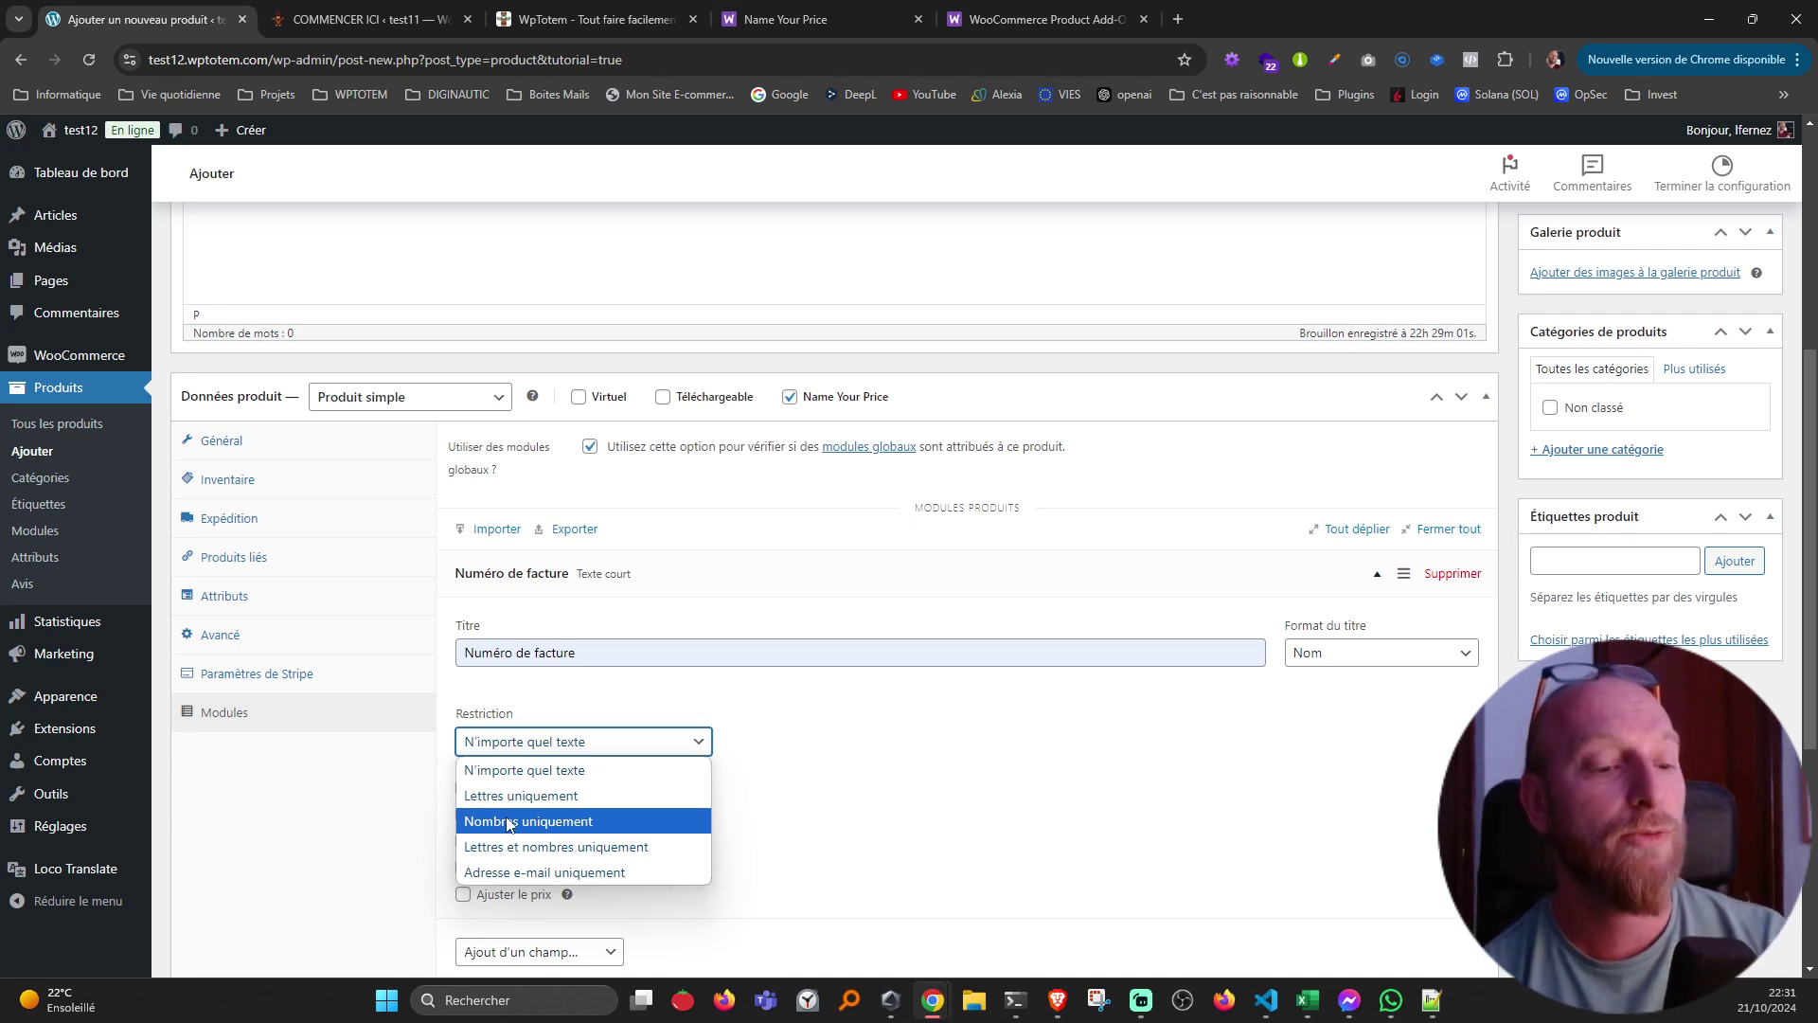
click(496, 653)
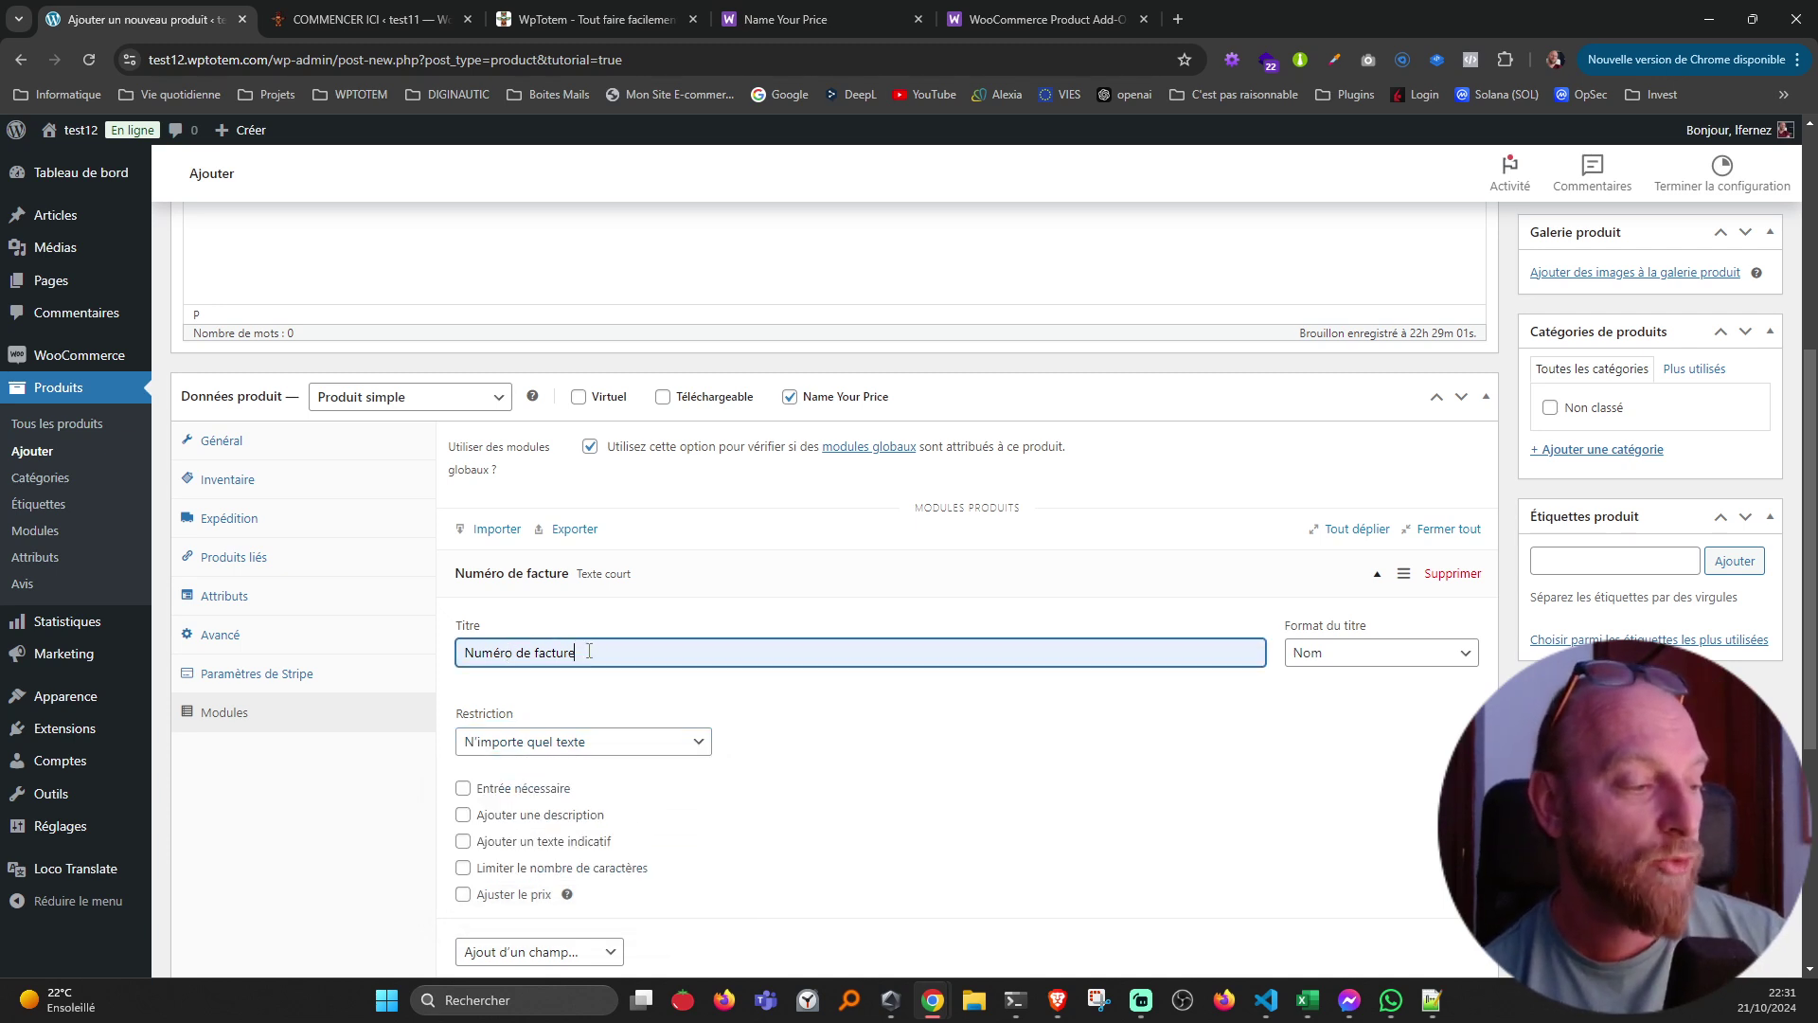
- Retitle the product's short text add-on field as "Numéro de devis"
drag(588, 652, 422, 648)
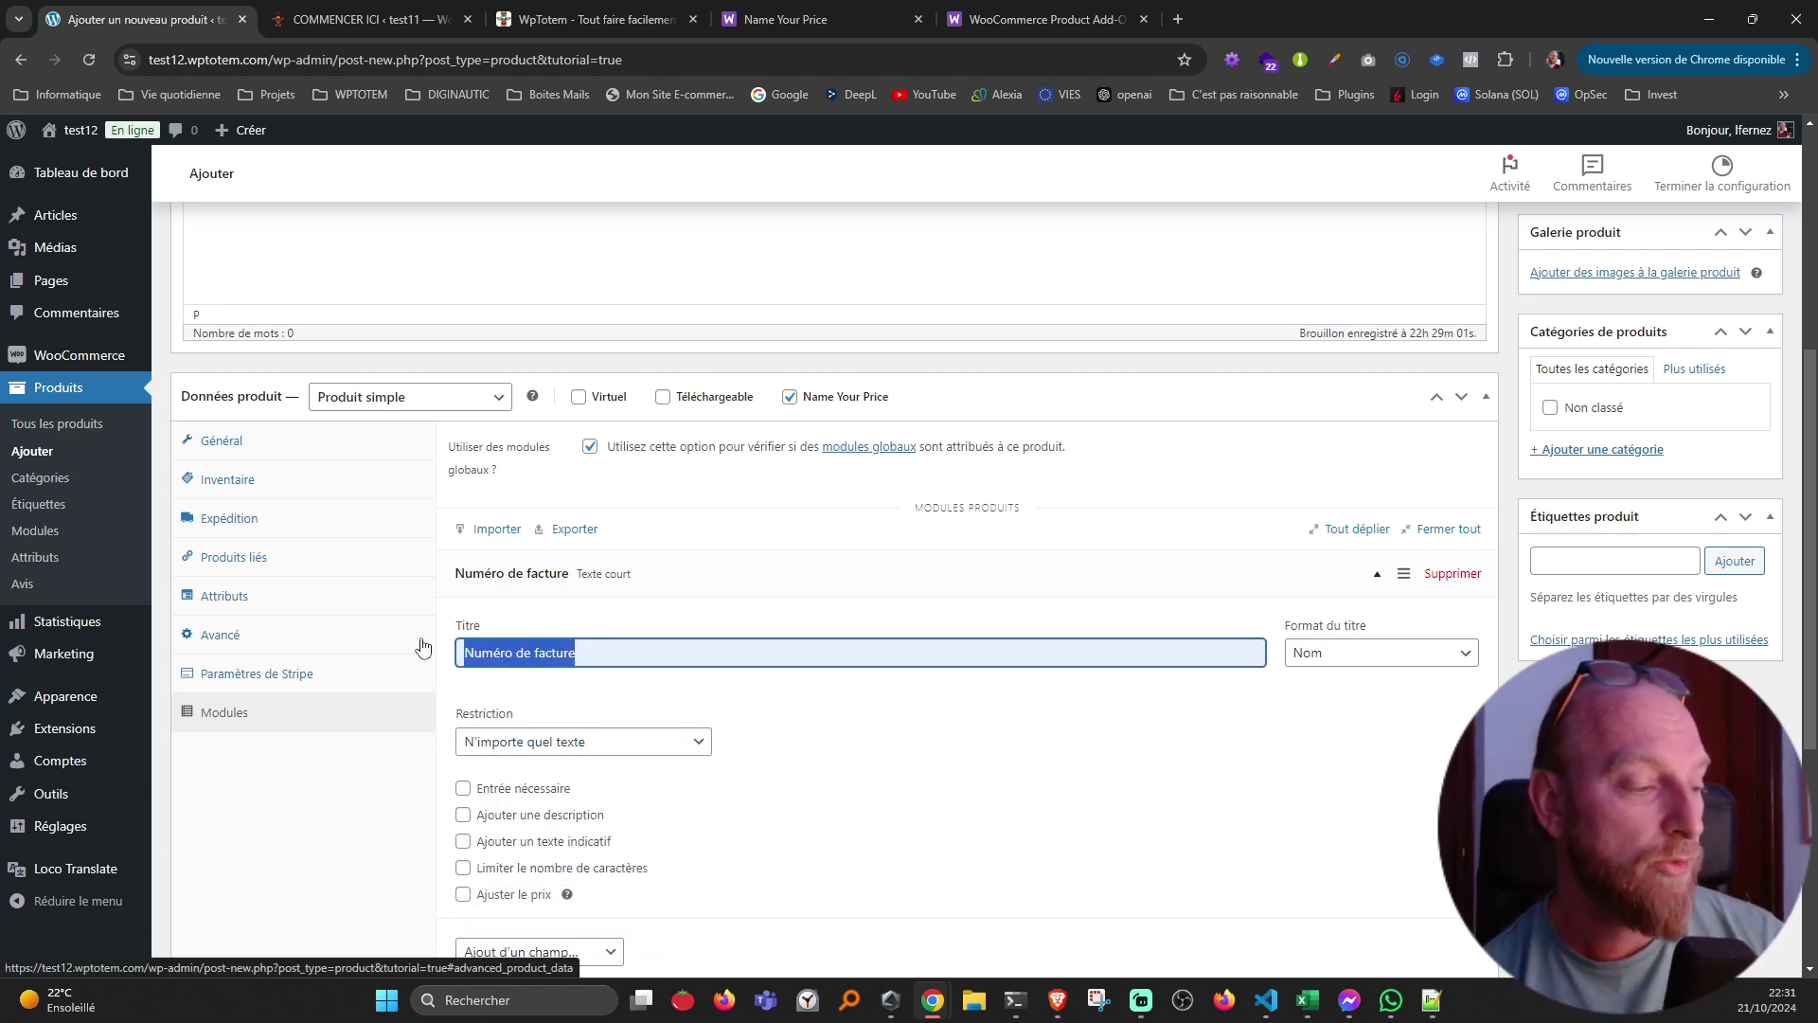
double_click(558, 650)
text(de)
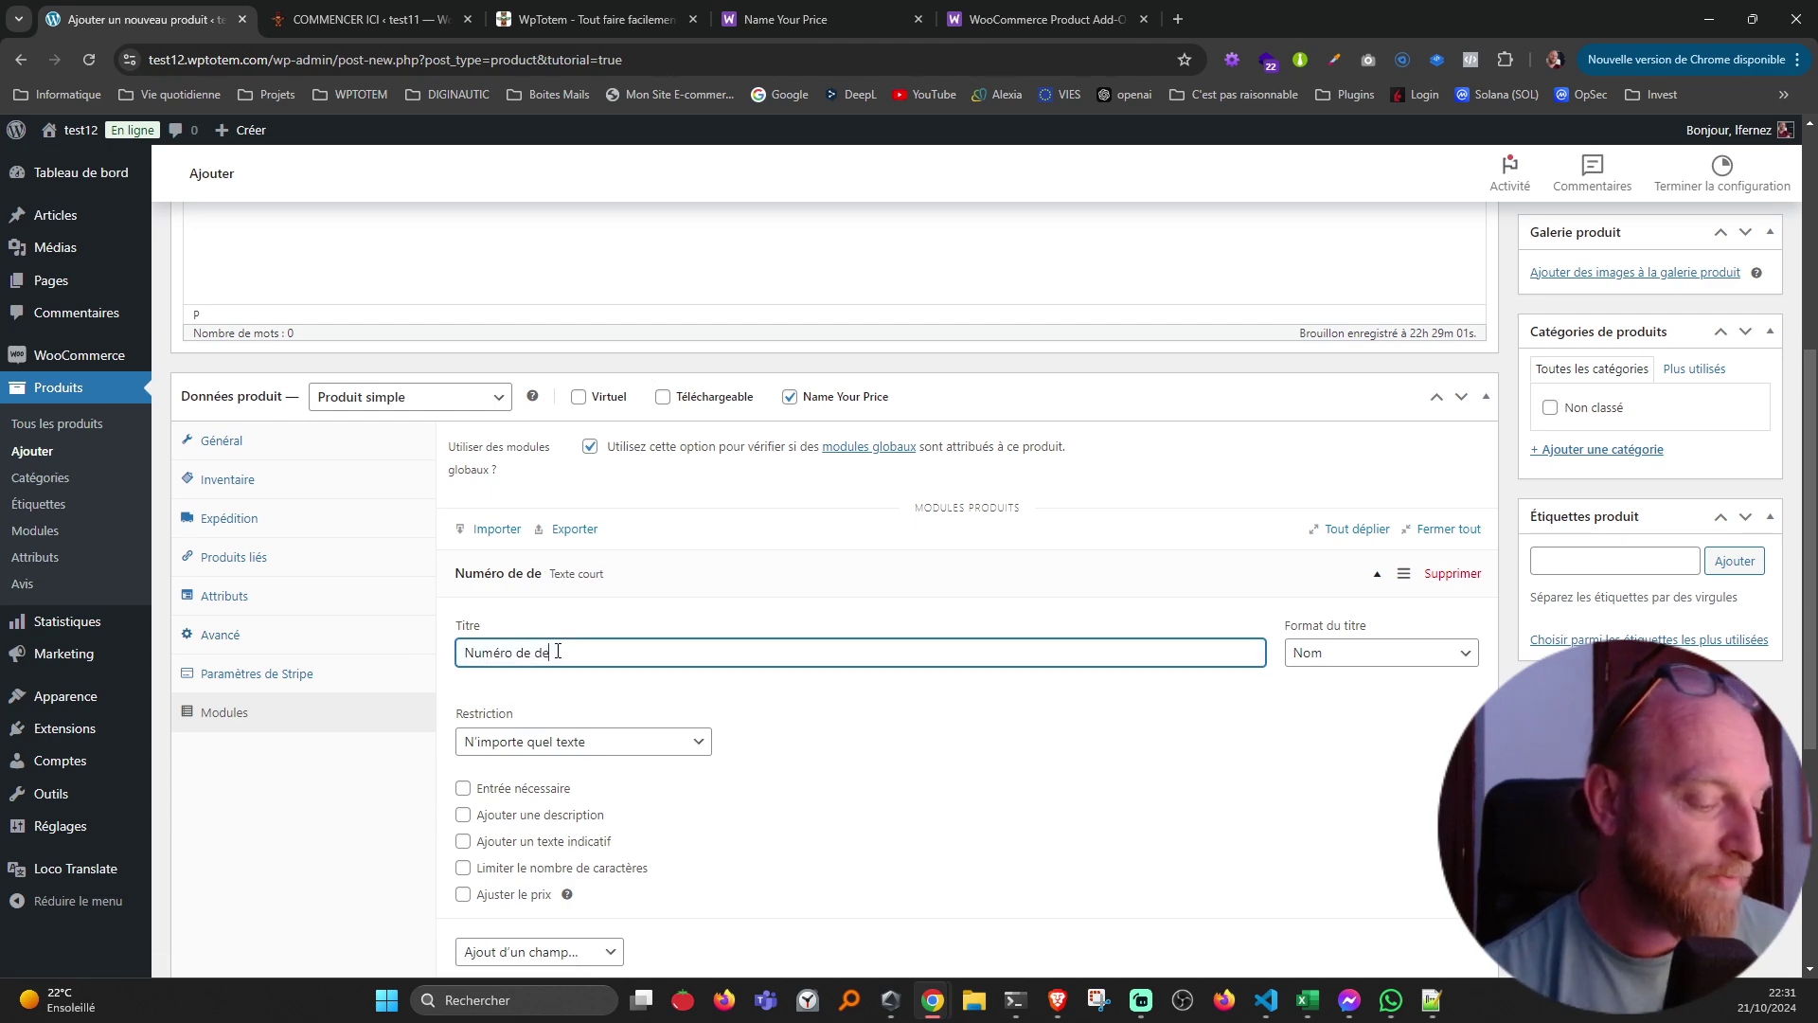
text(vis)
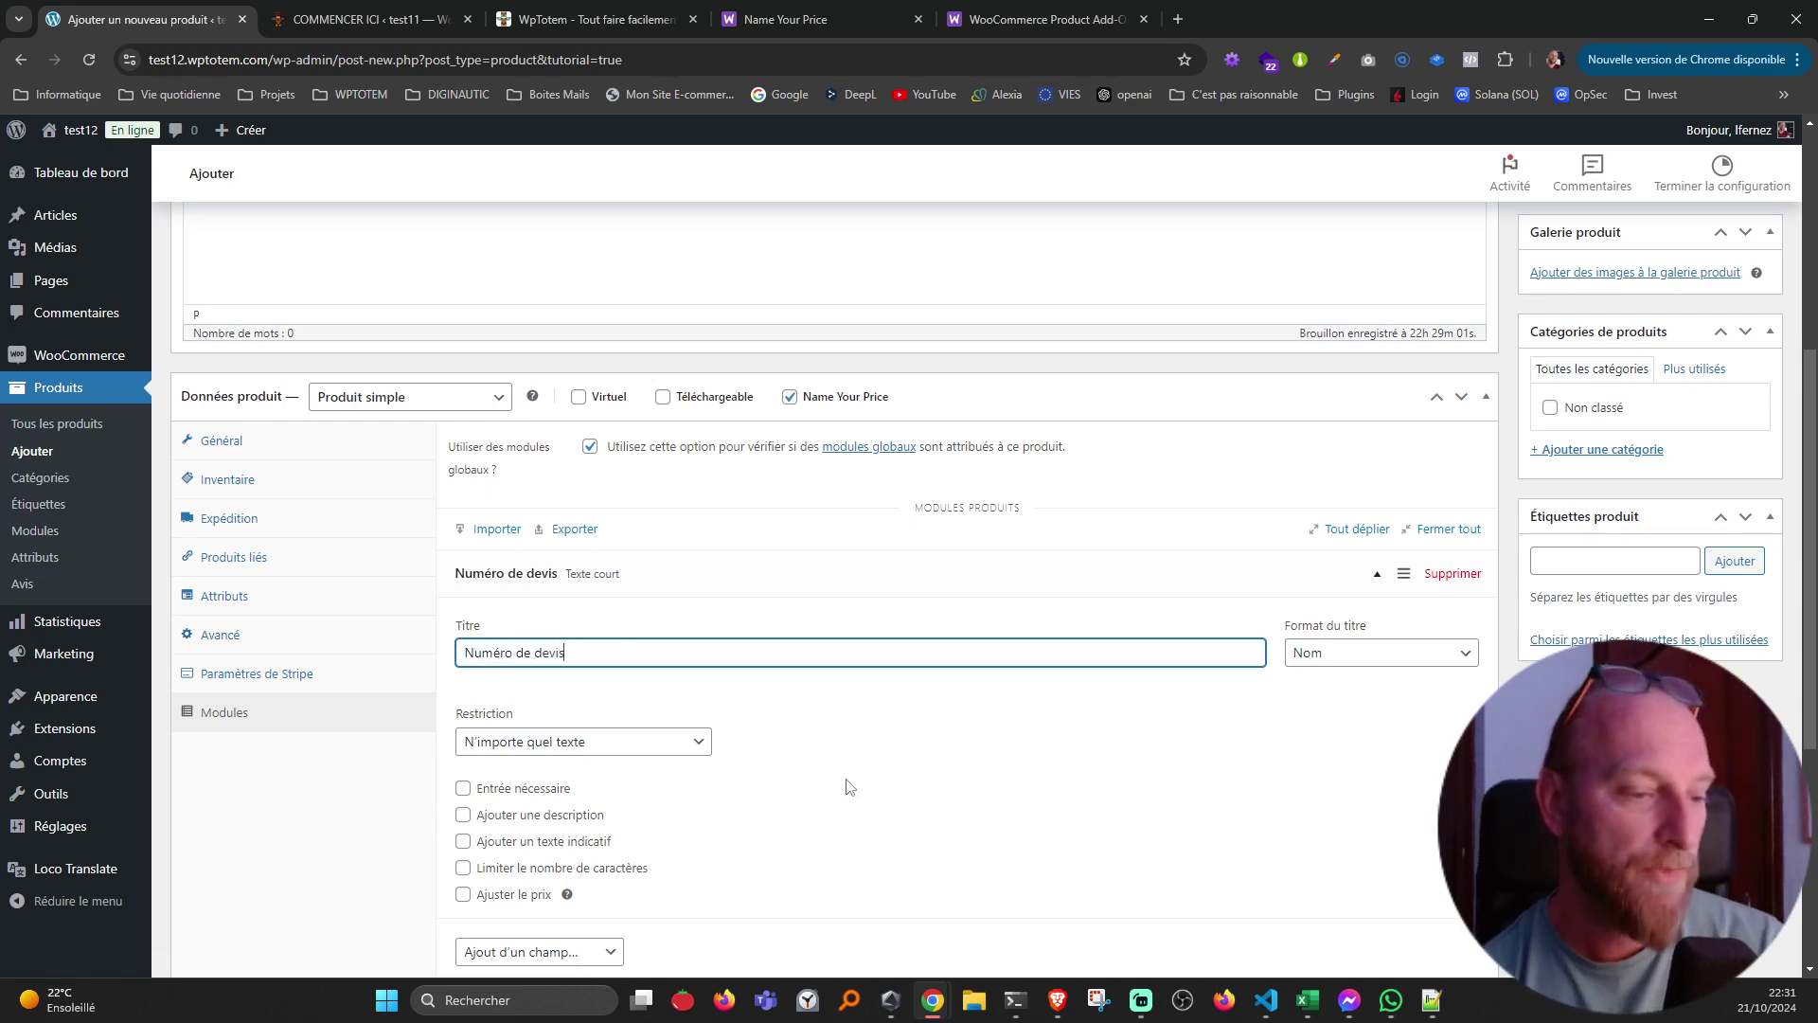
click(907, 807)
- Publish the "Payer ma facture" product and open its public page in a separate tab
scroll(907, 807, down, 3)
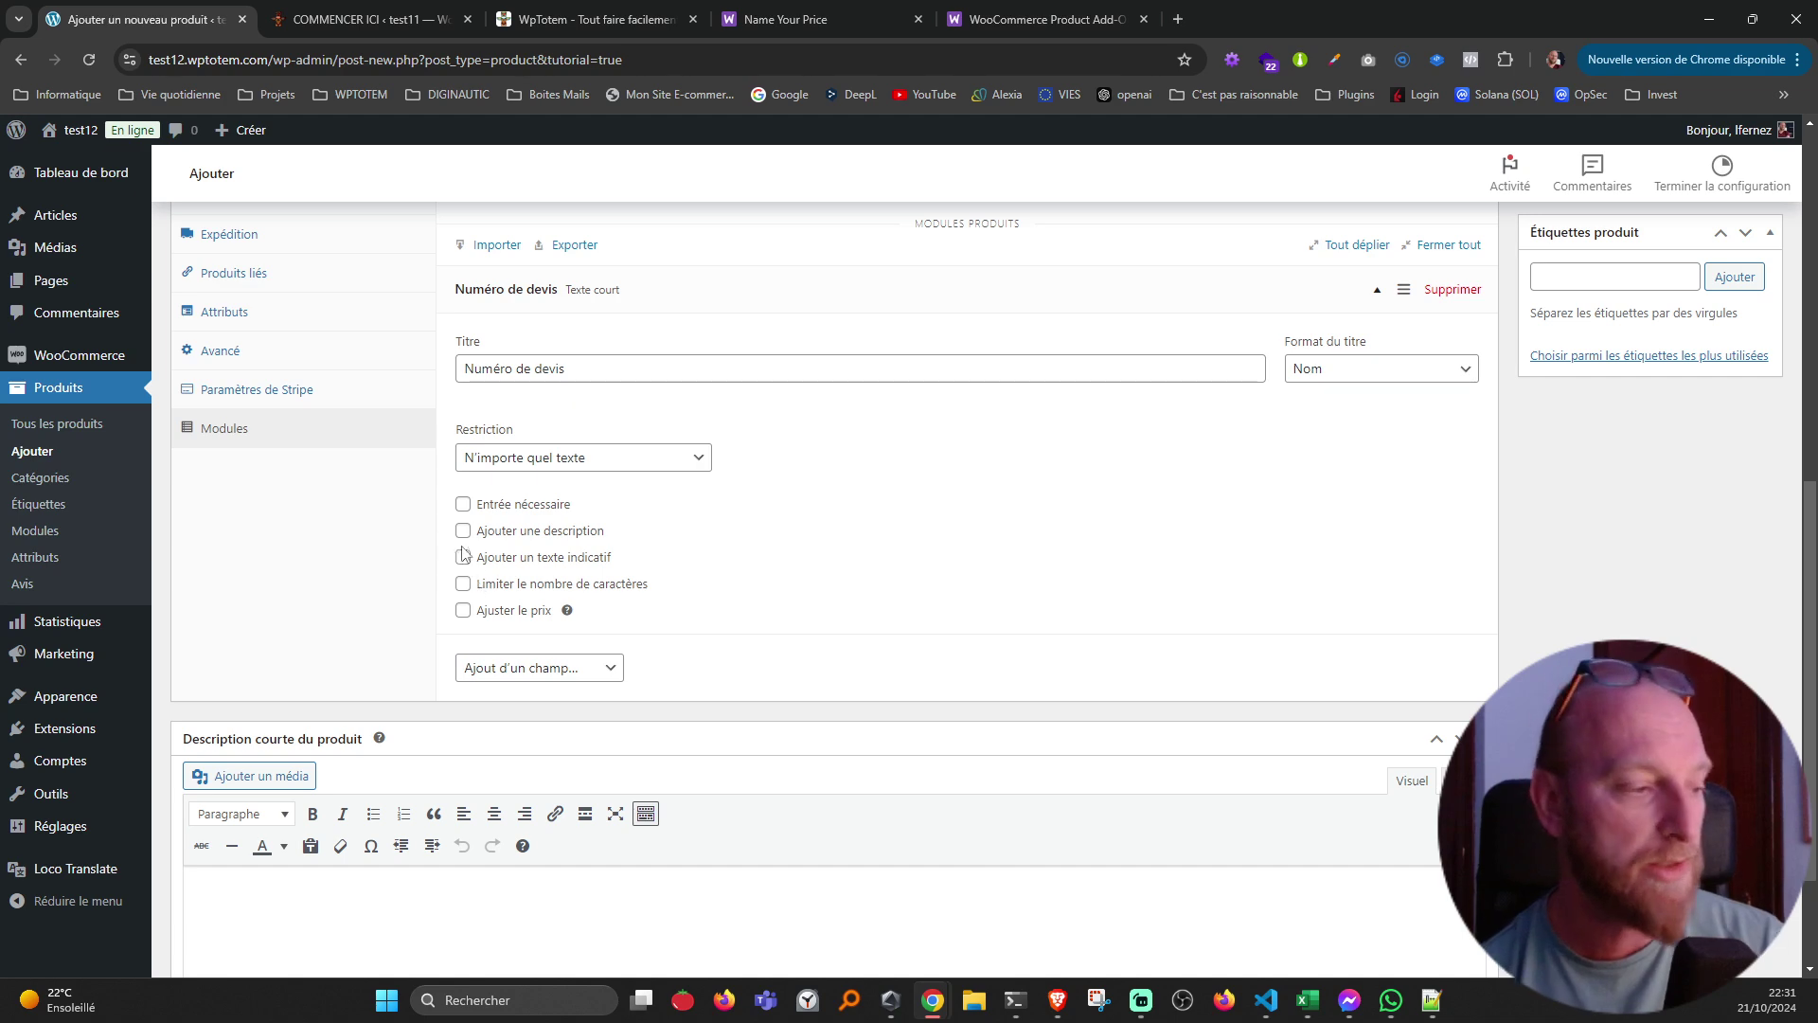
scroll(1168, 640, up, 6)
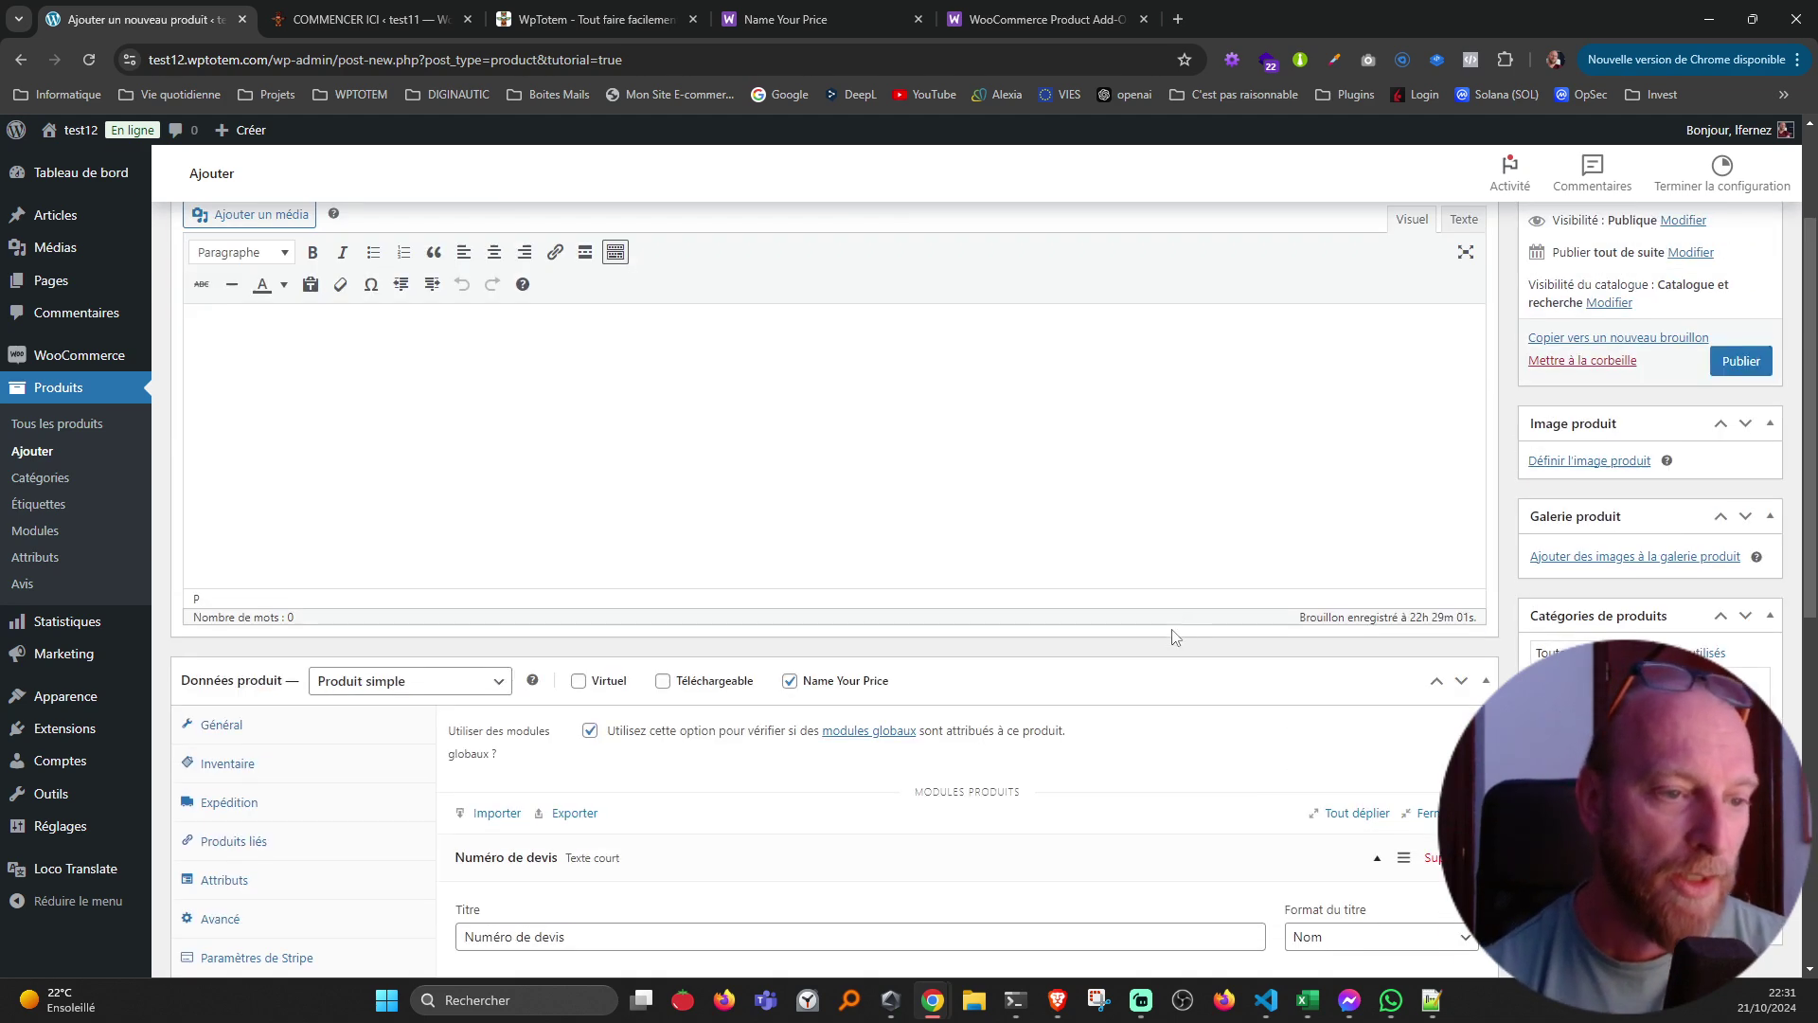
click(1740, 361)
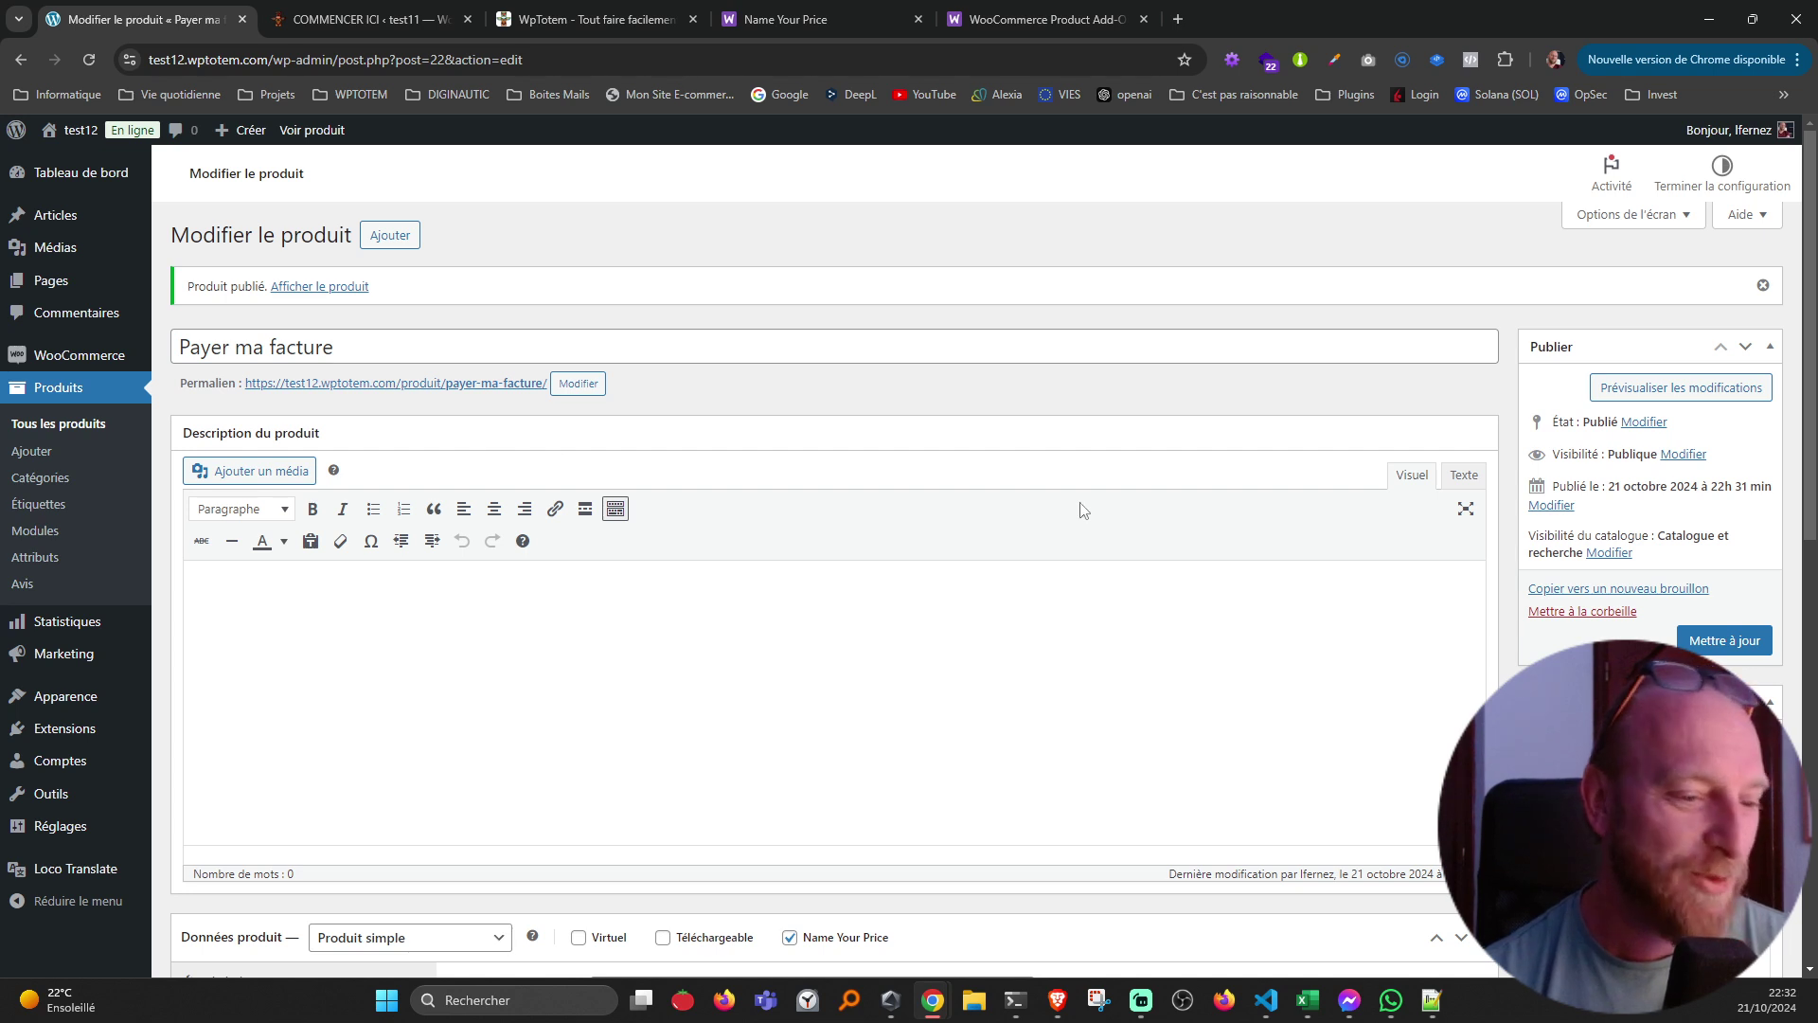
scroll(1147, 537, down, 1)
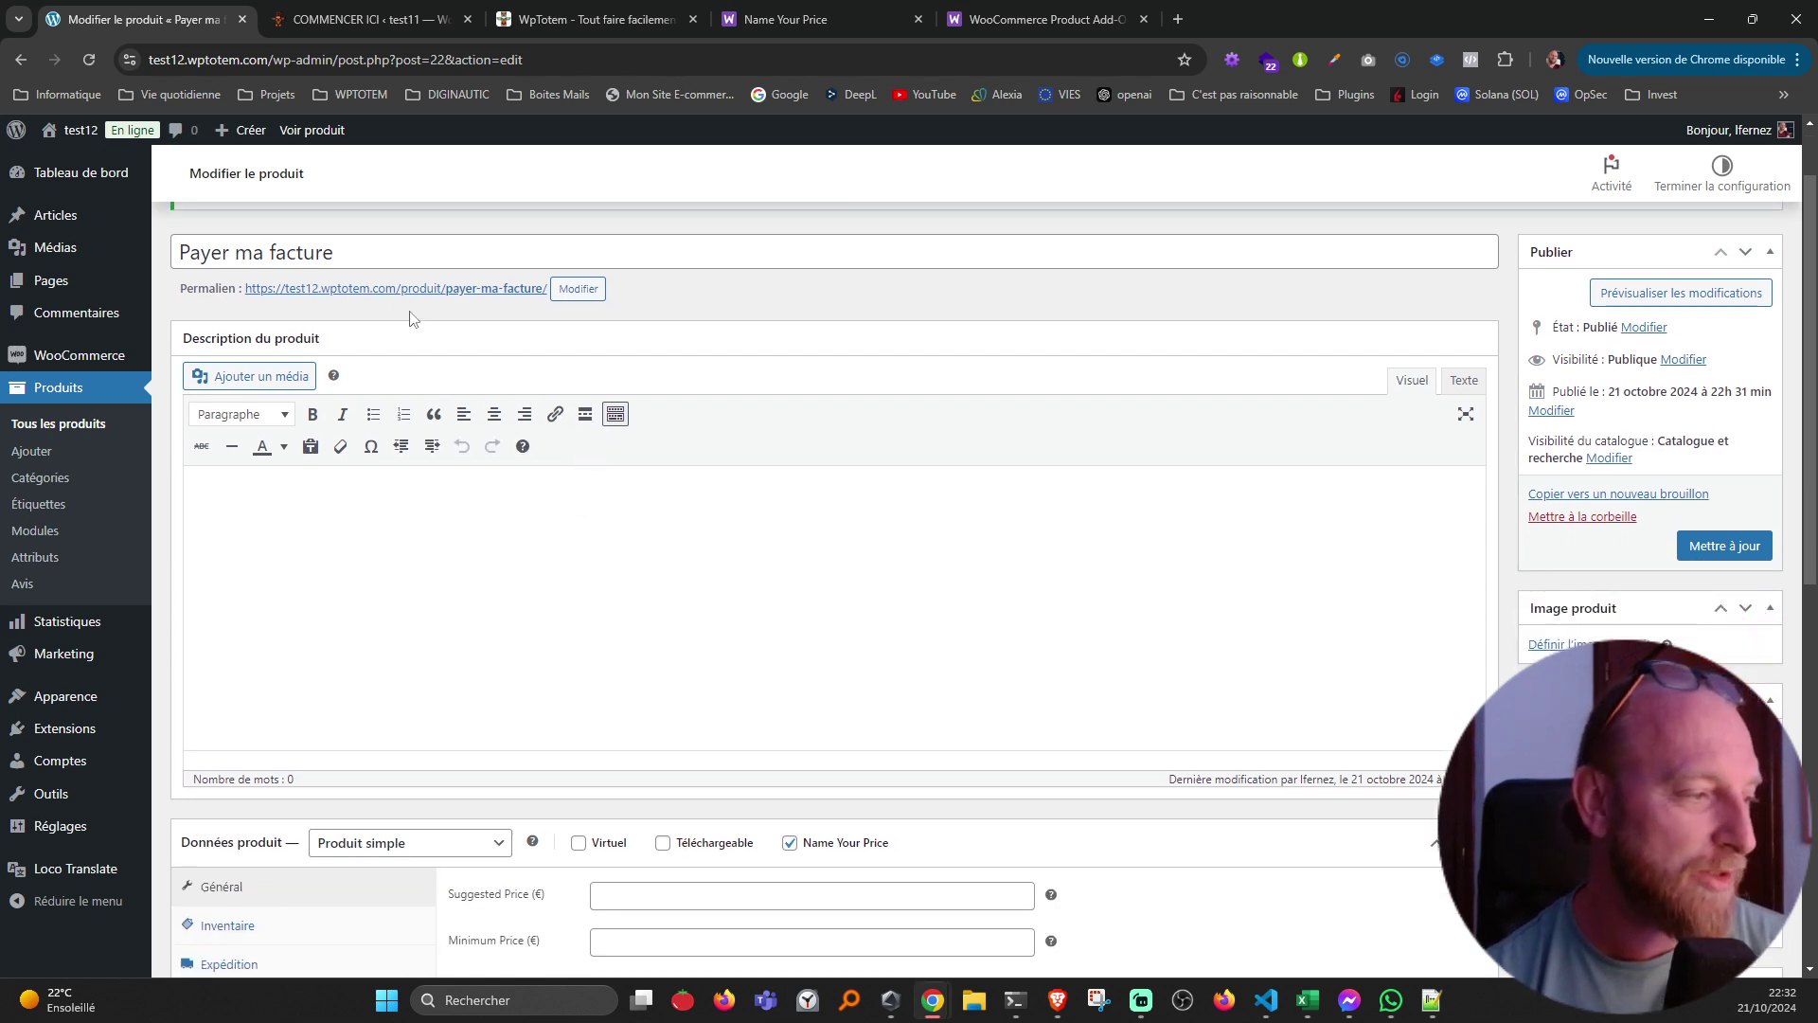
scroll(467, 462, up, 1)
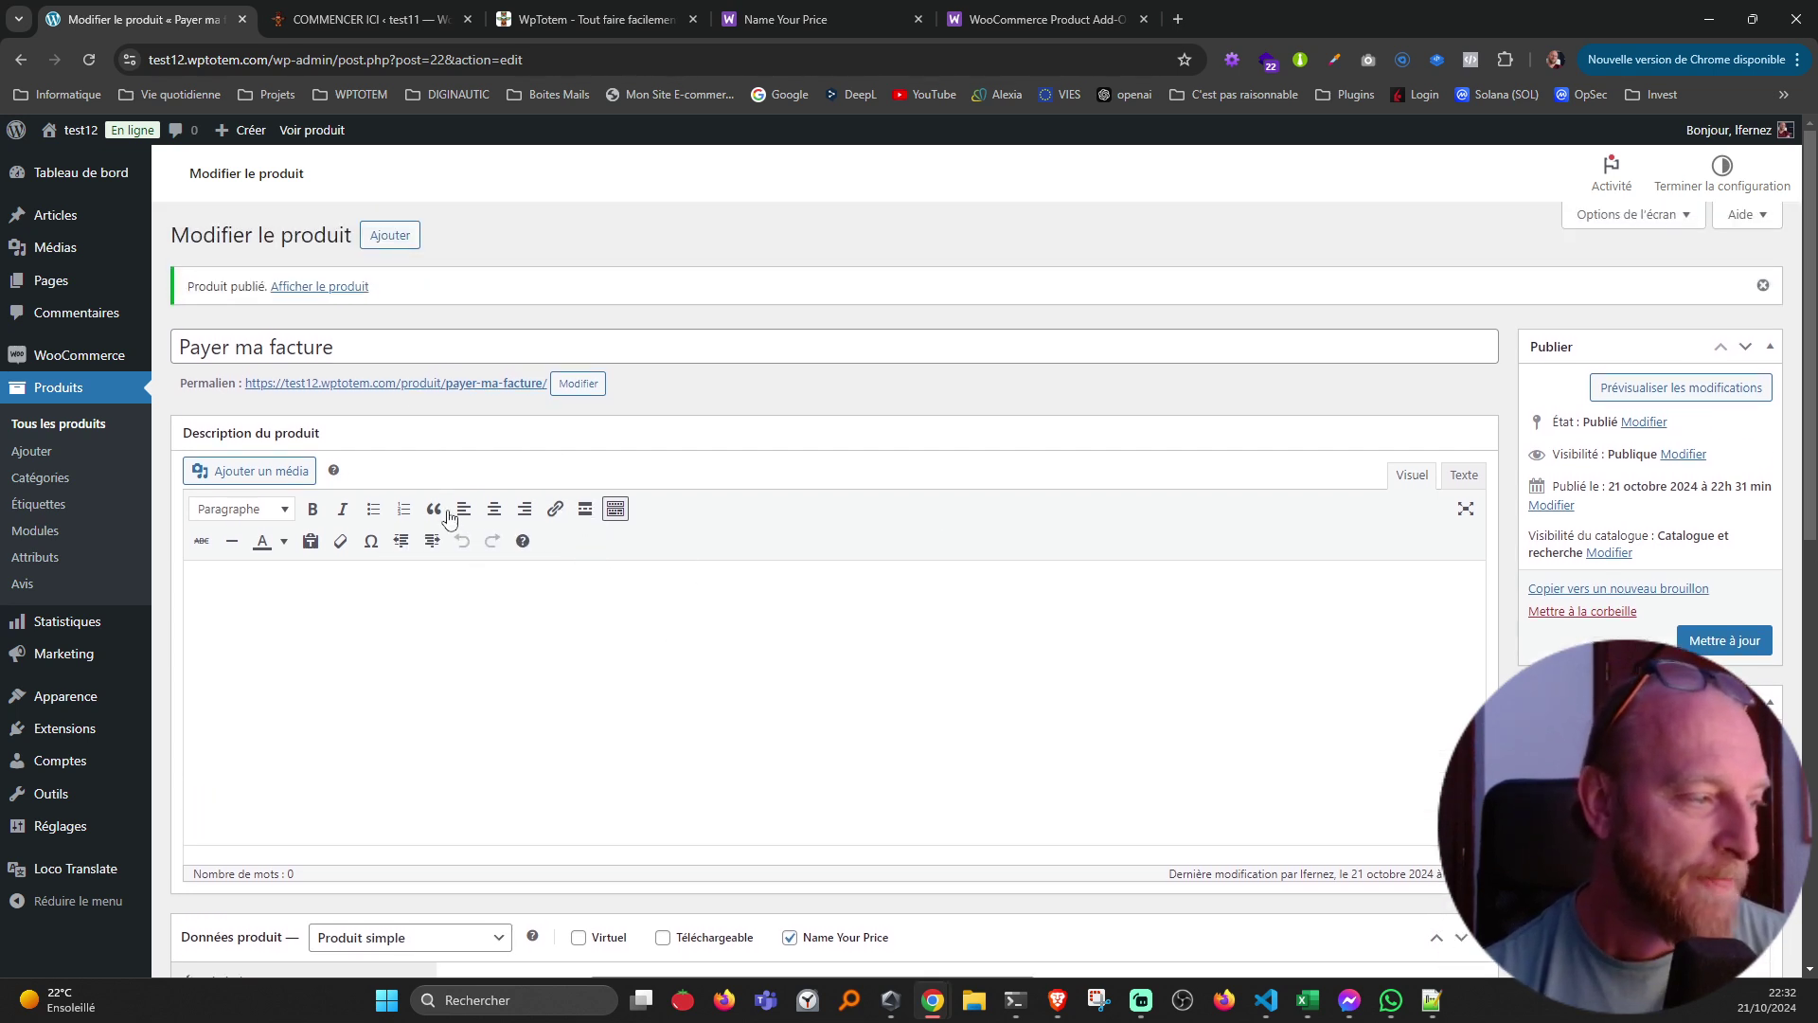
middle_click(386, 393)
click(371, 34)
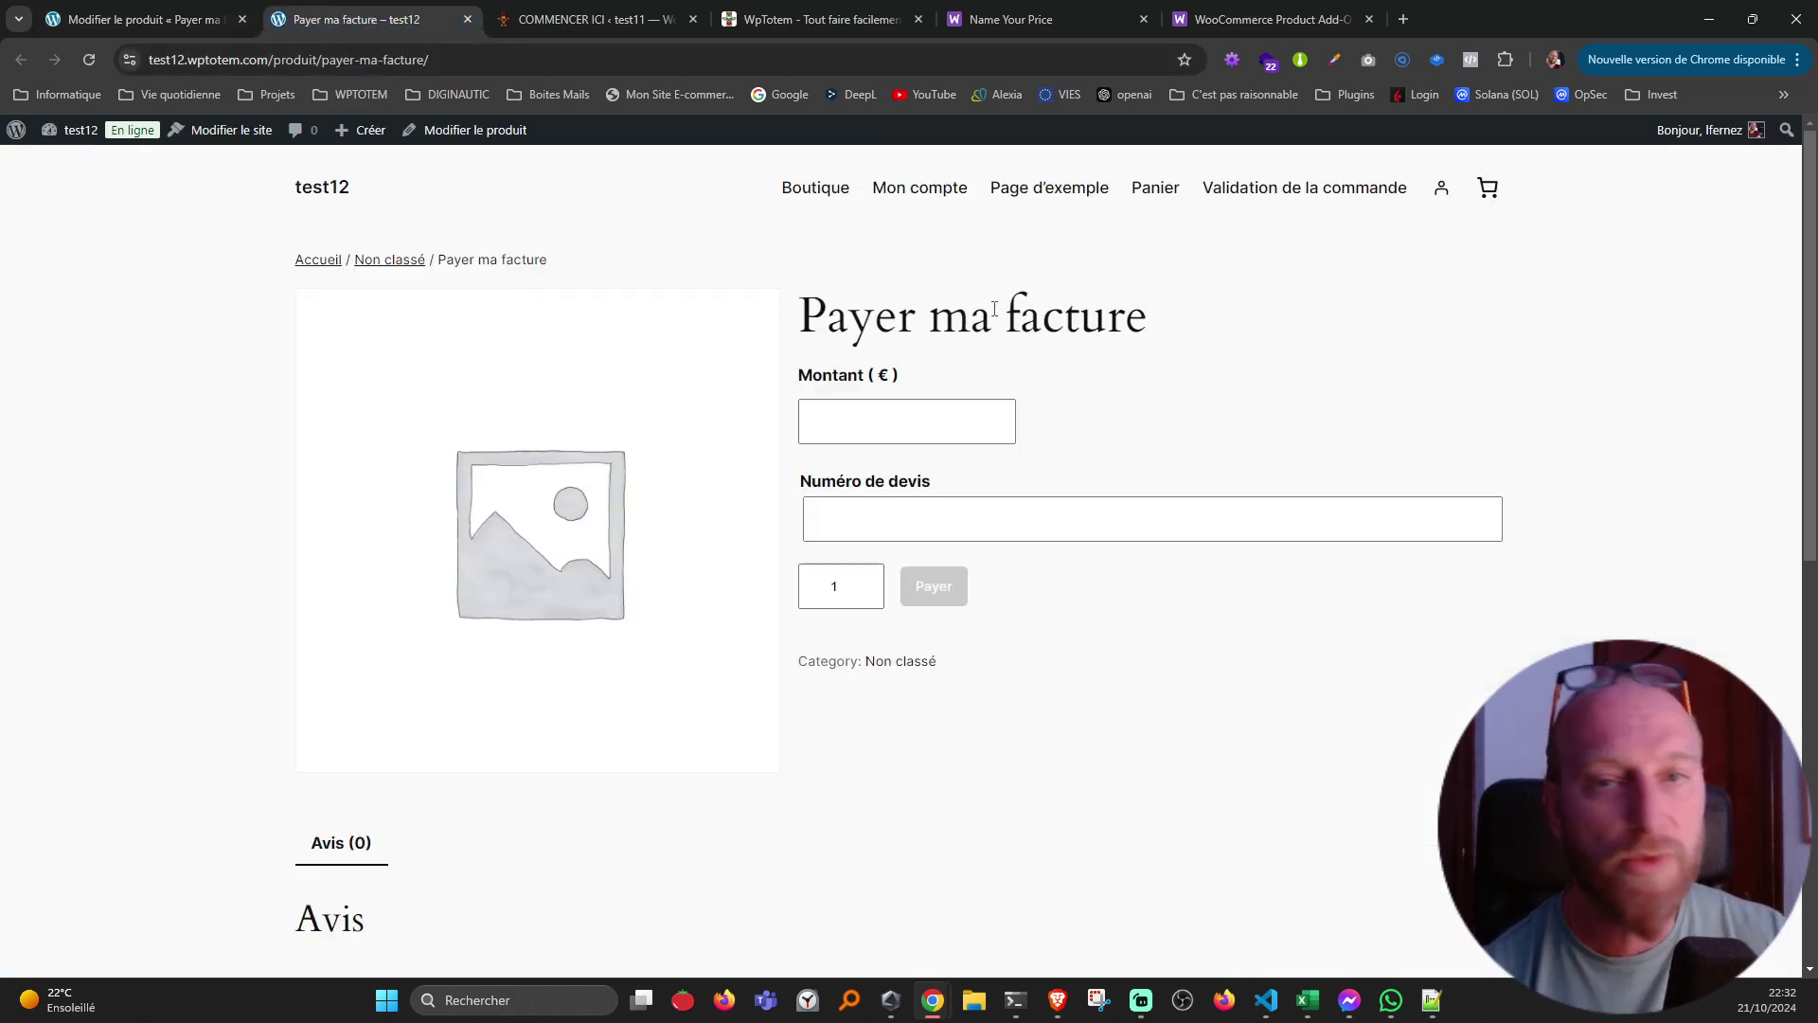
- Enter 333,33 as the amount (Montant) on the "Payer ma facture" product page
click(989, 423)
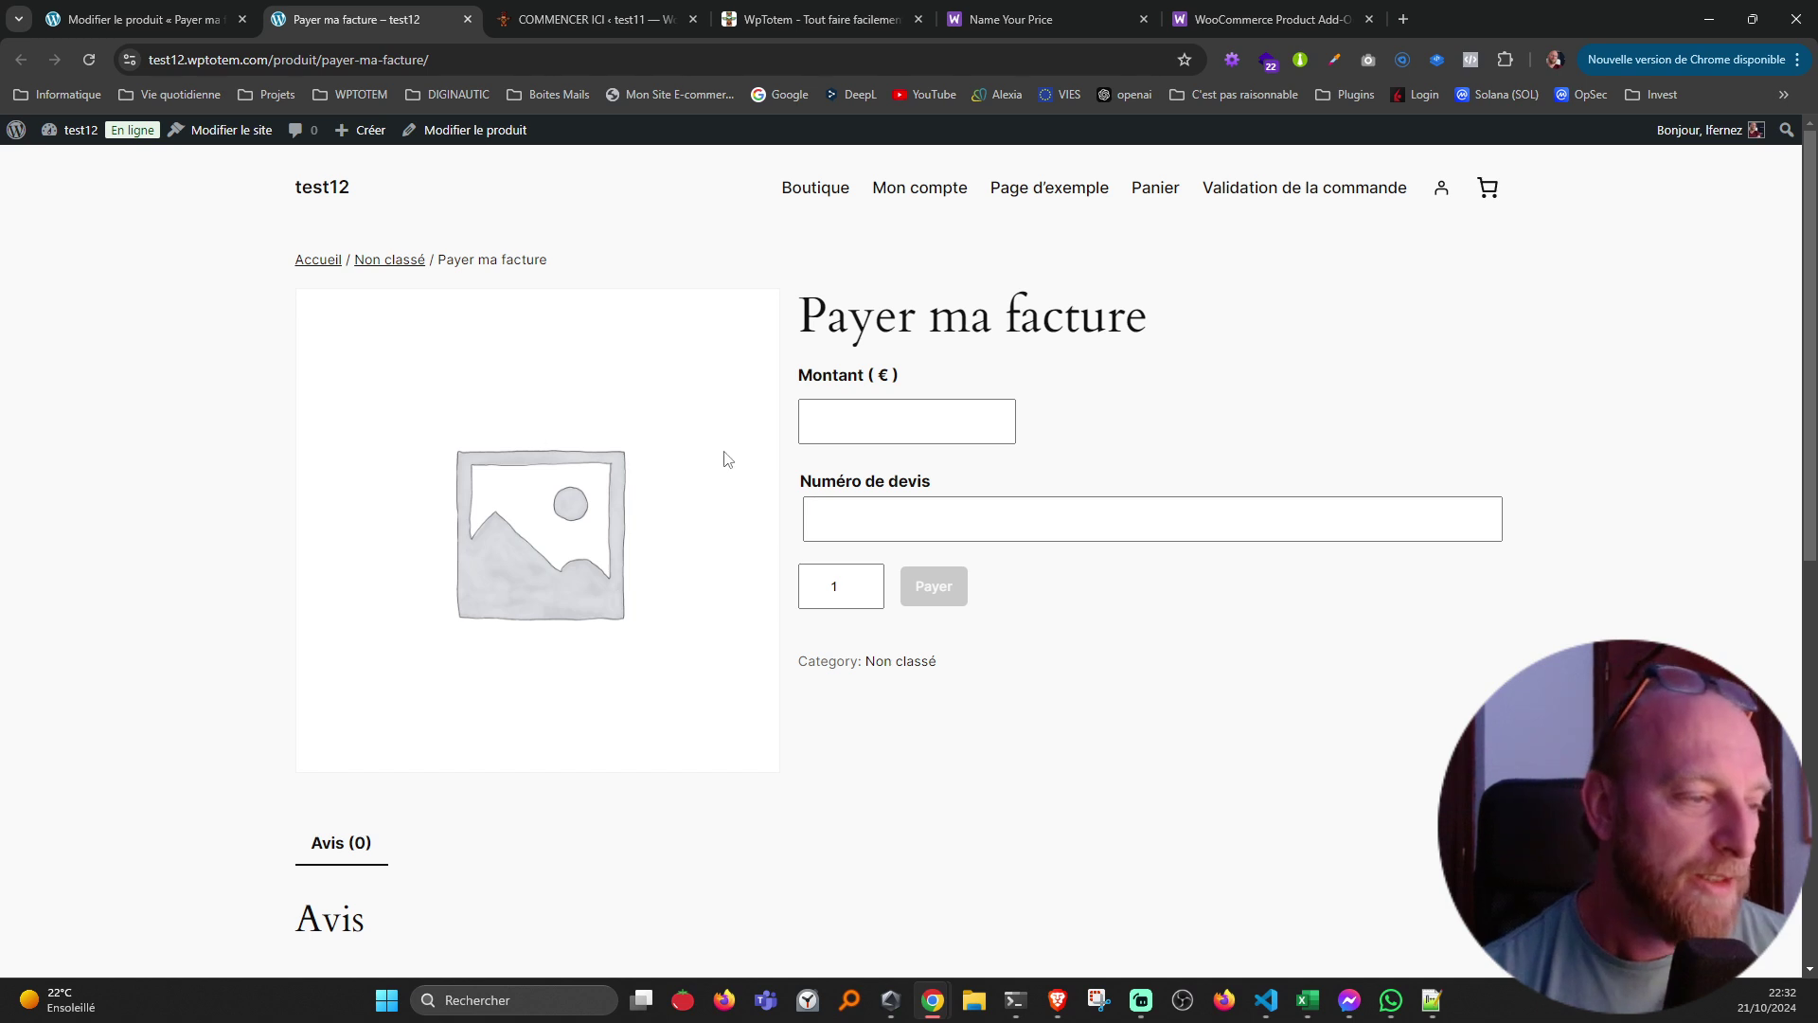
click(902, 422)
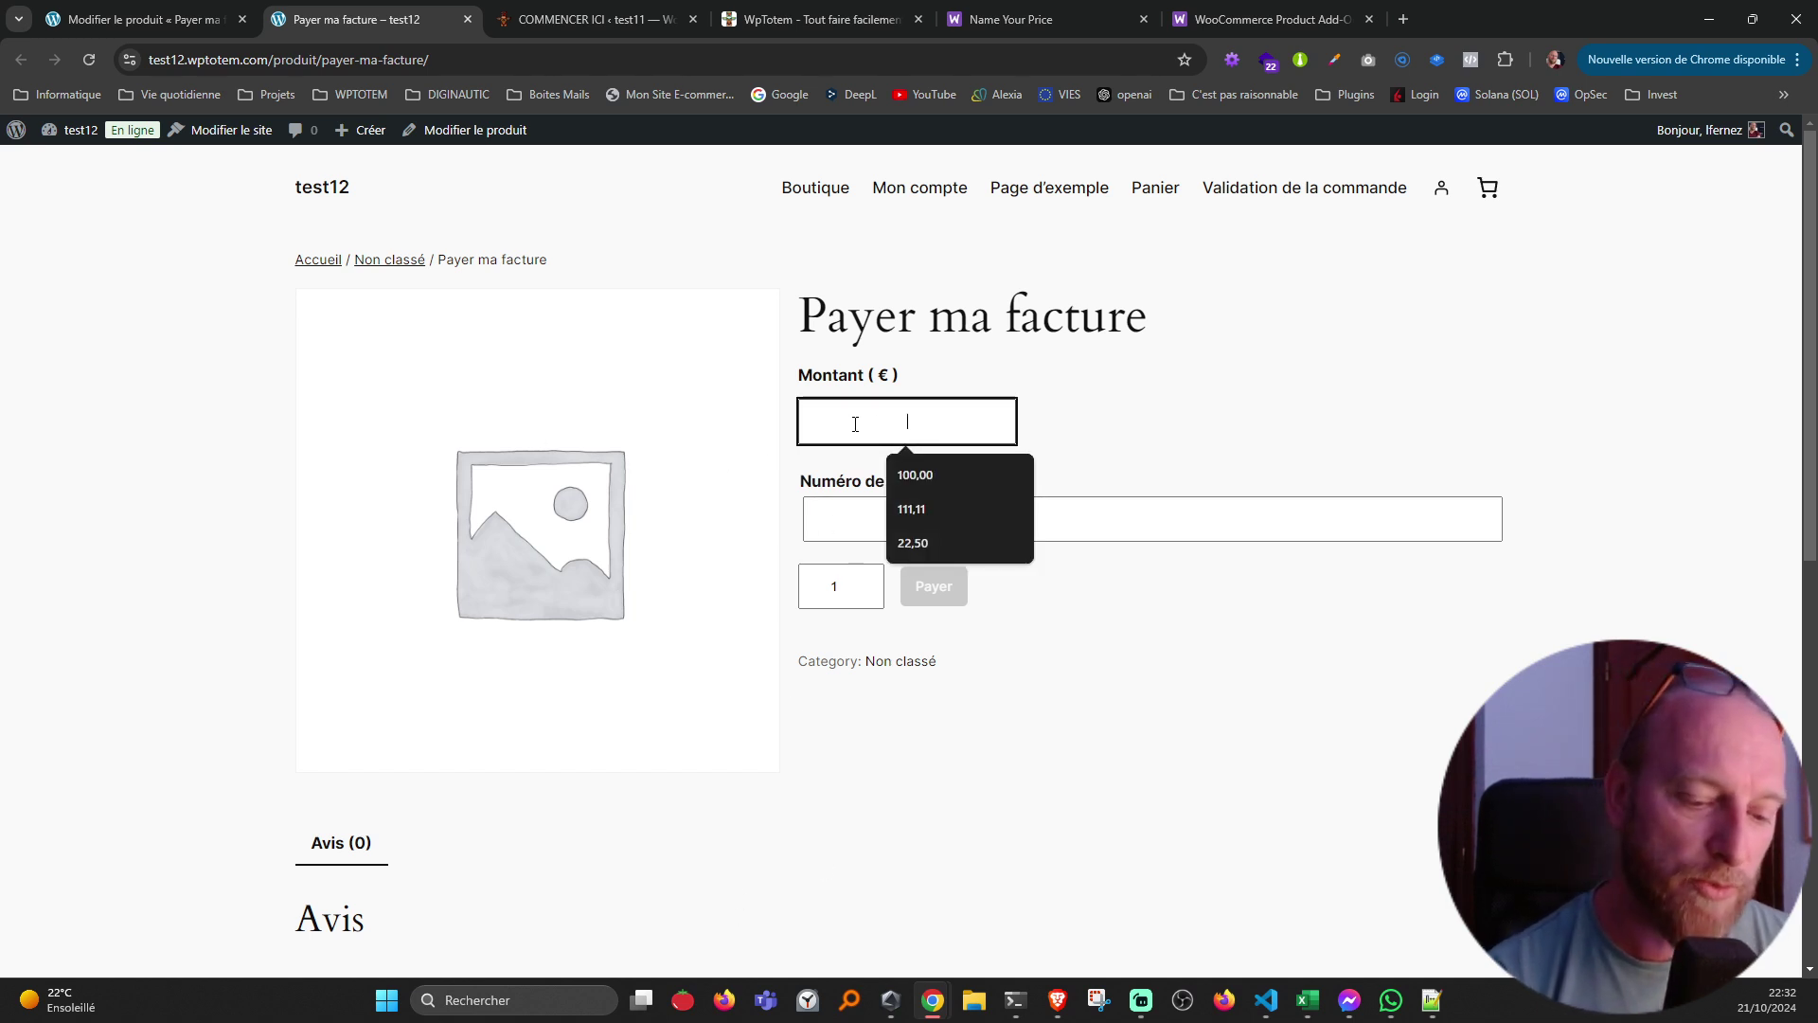
text(333)
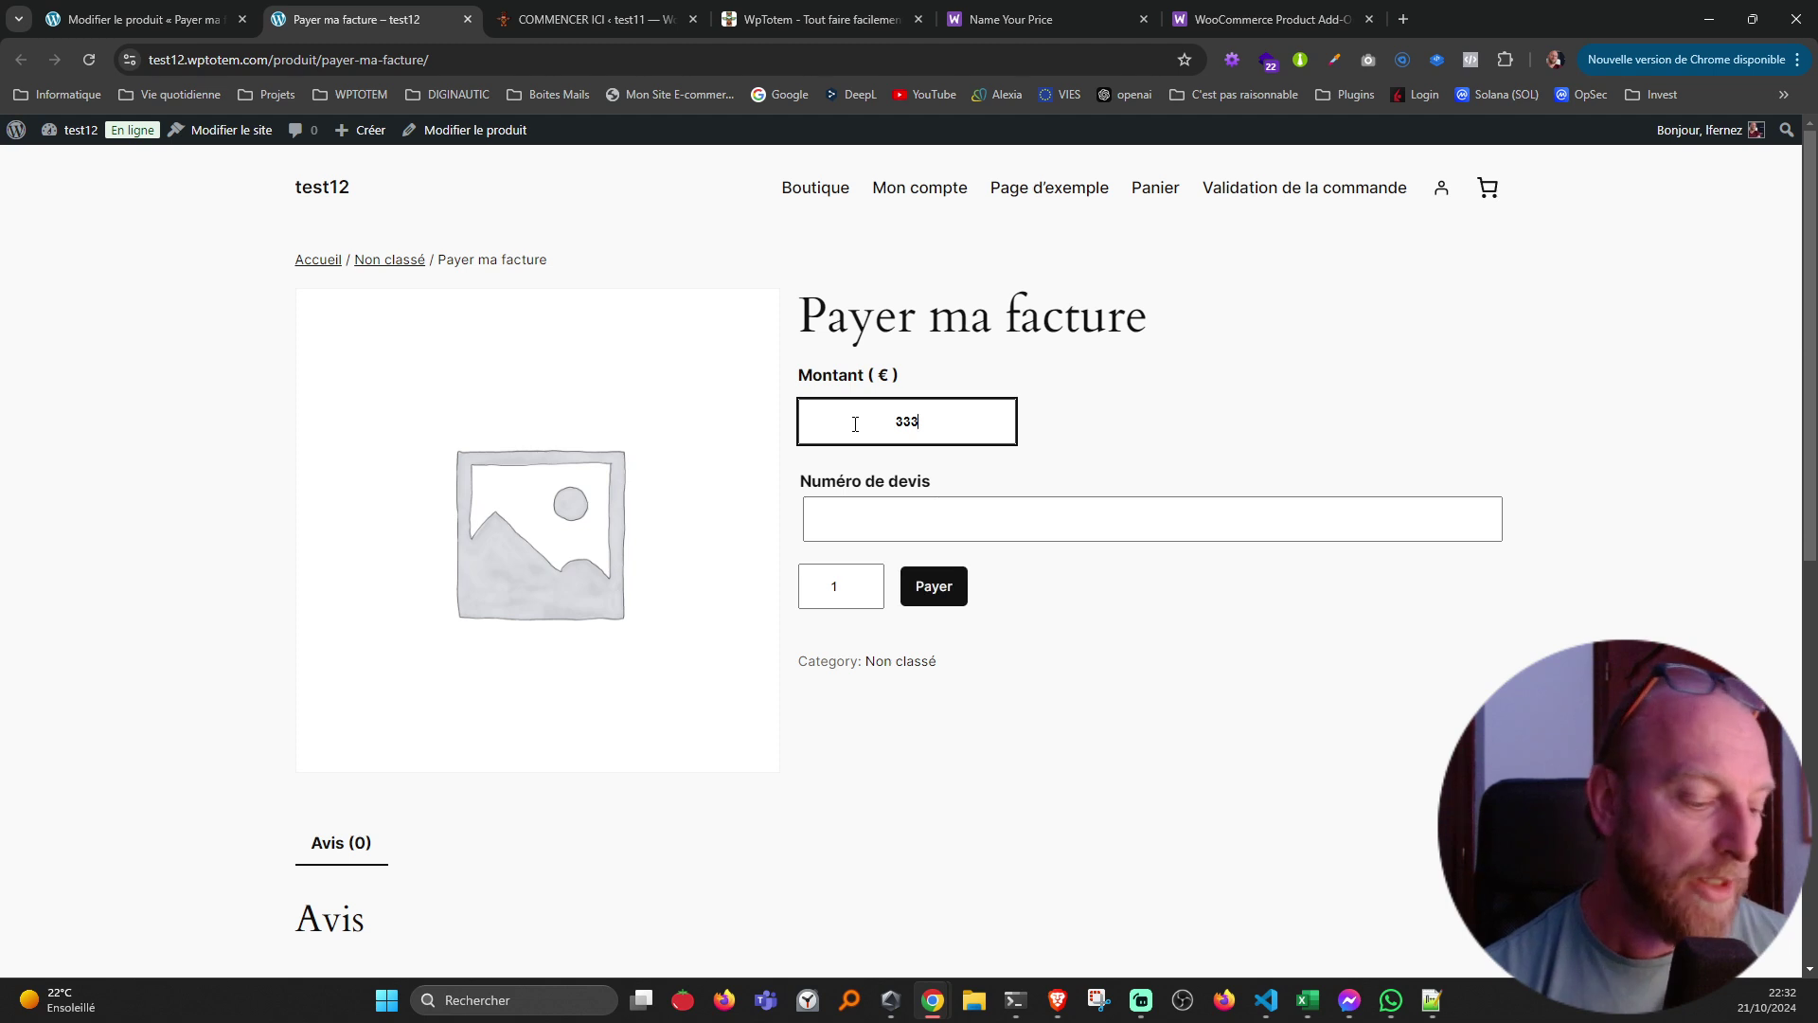
text(,)
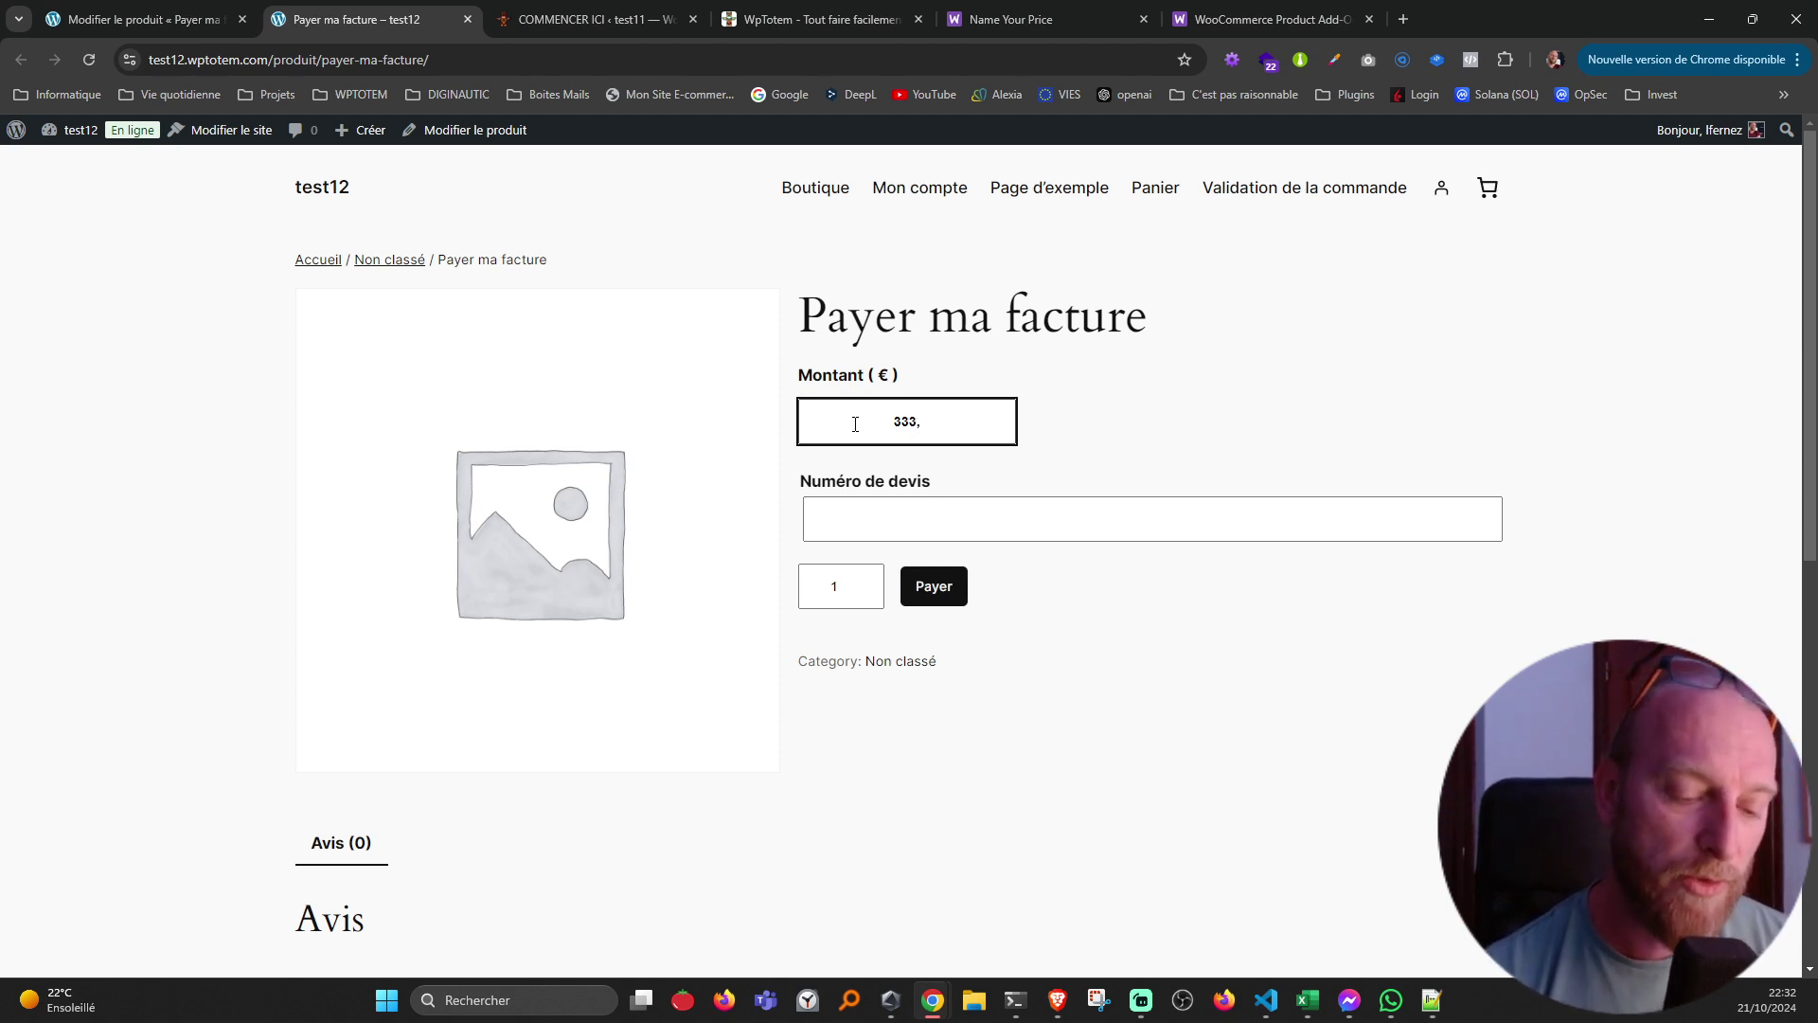
text(33)
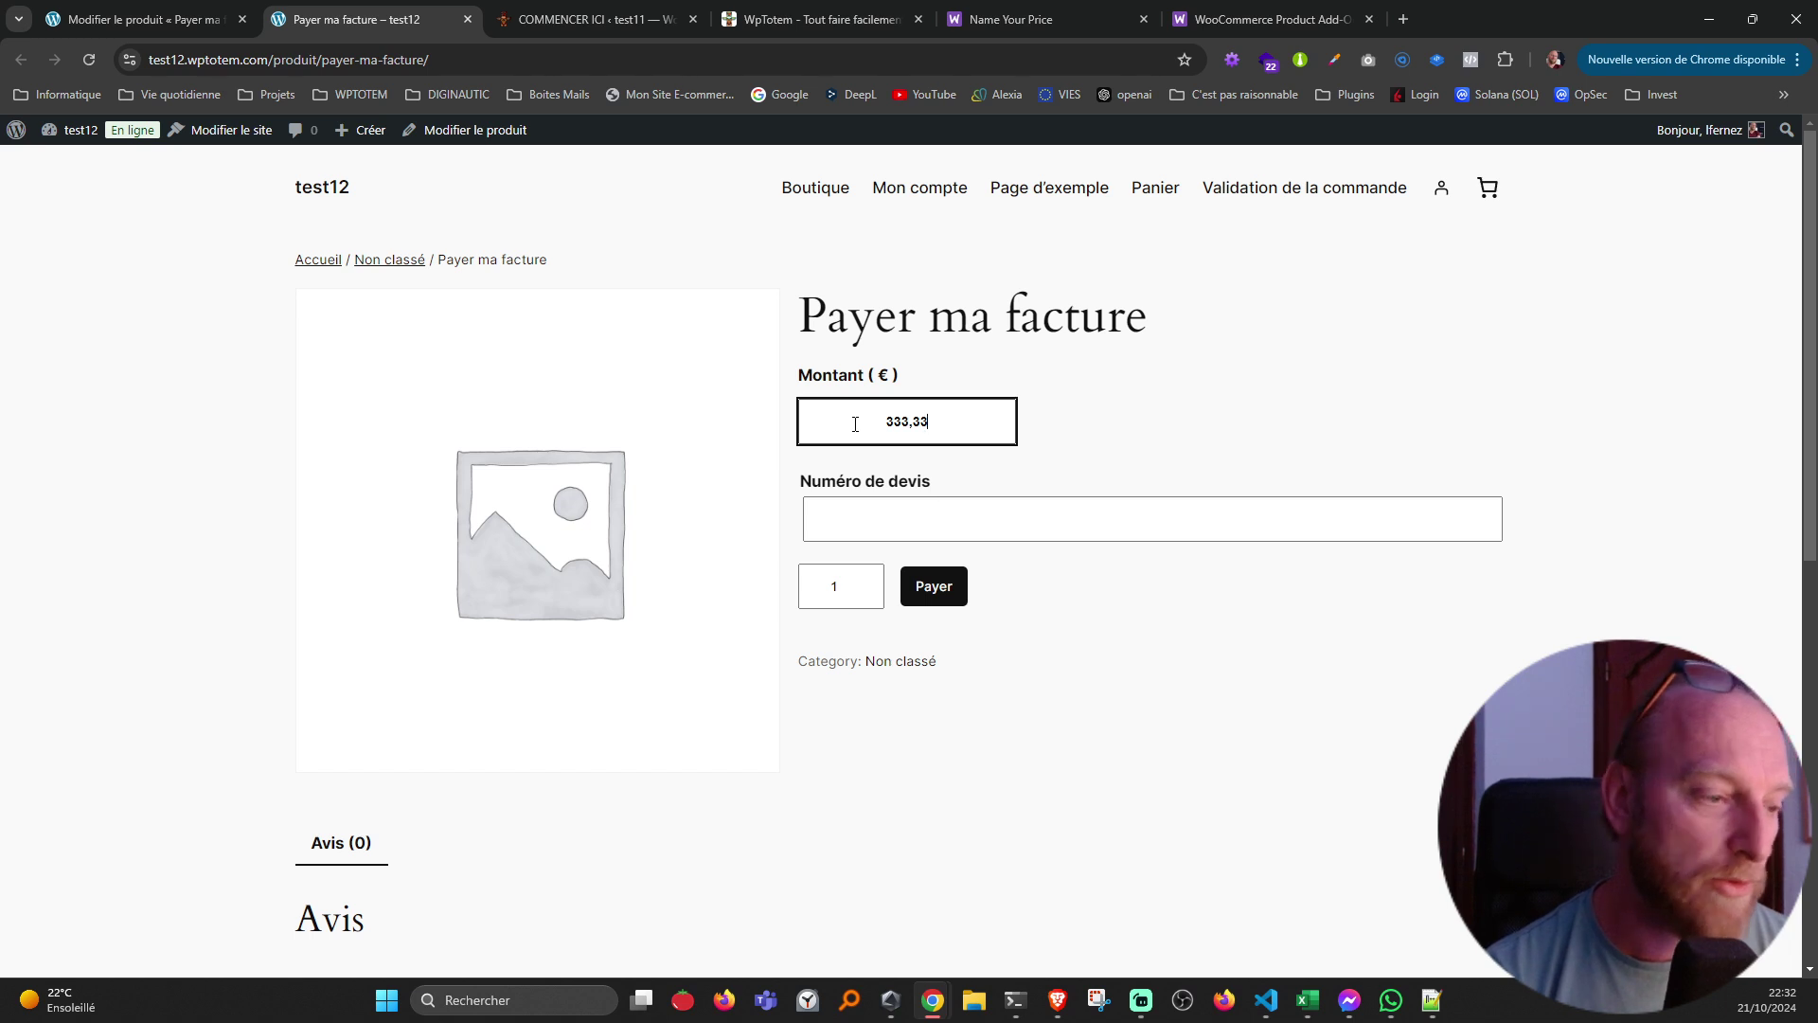
click(1116, 429)
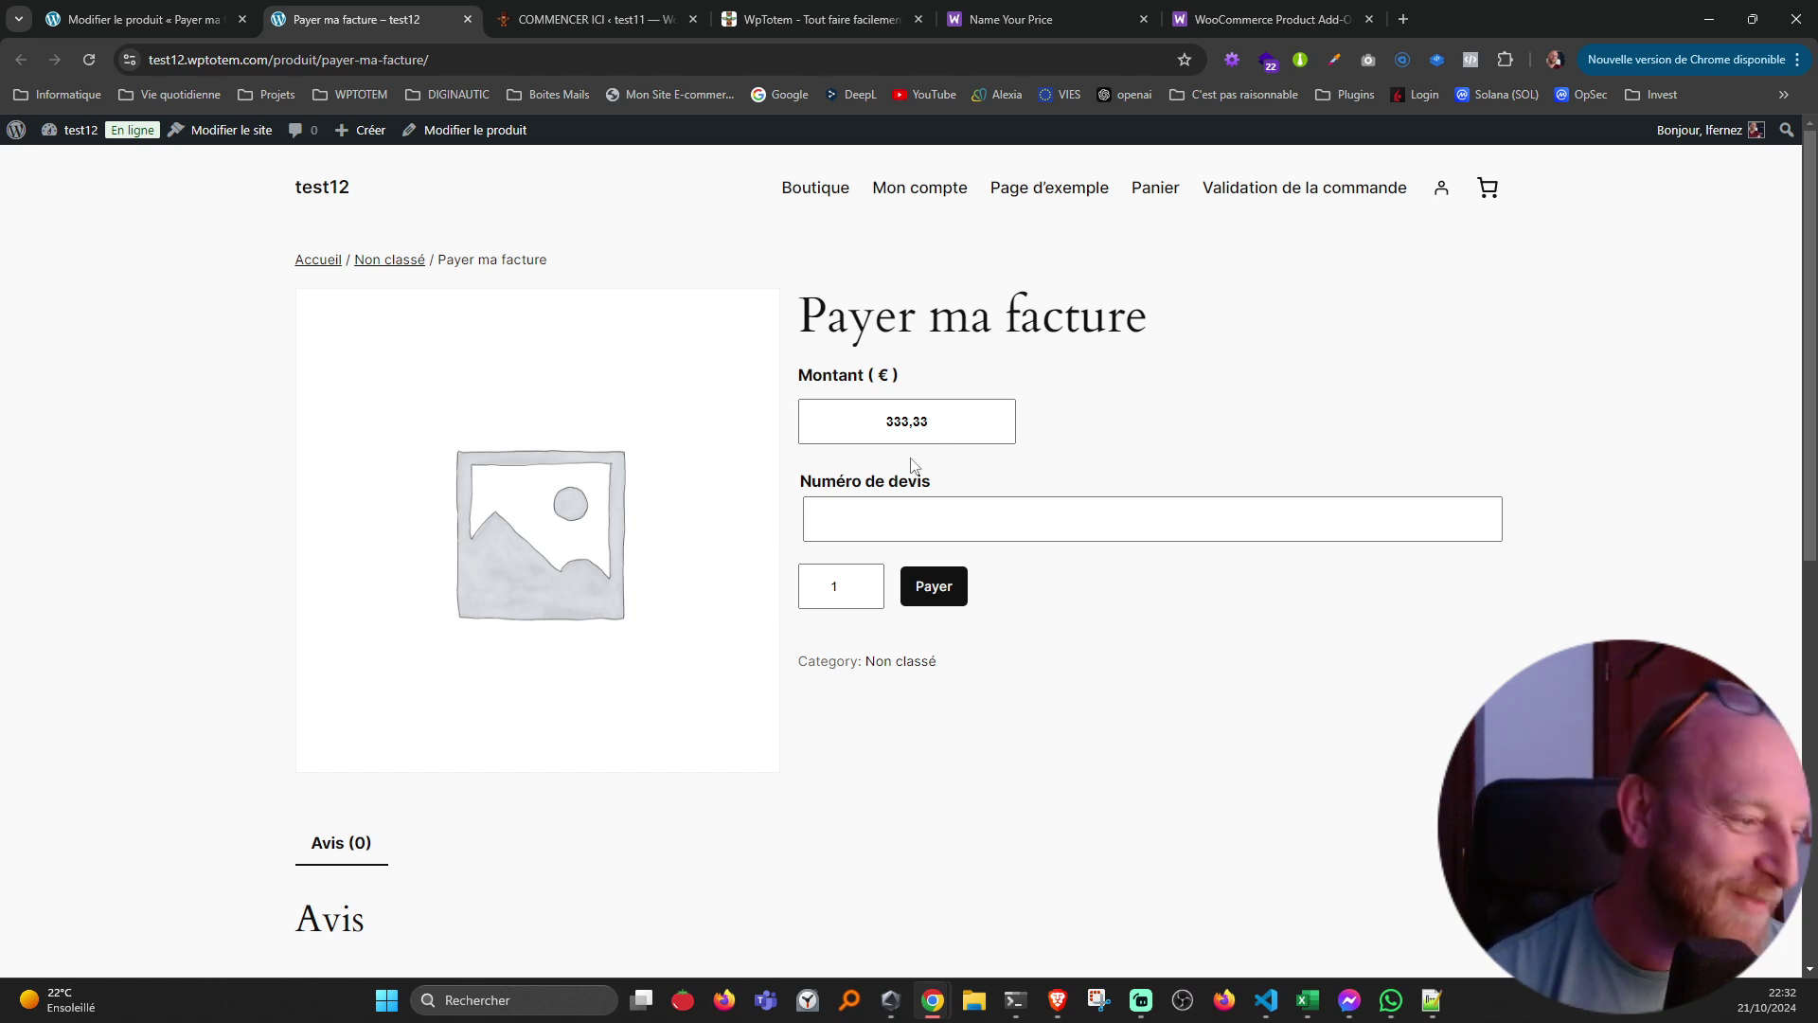
- Fill in "Numéro de devis" with 123654 and add the payment to the cart
click(873, 505)
click(1228, 429)
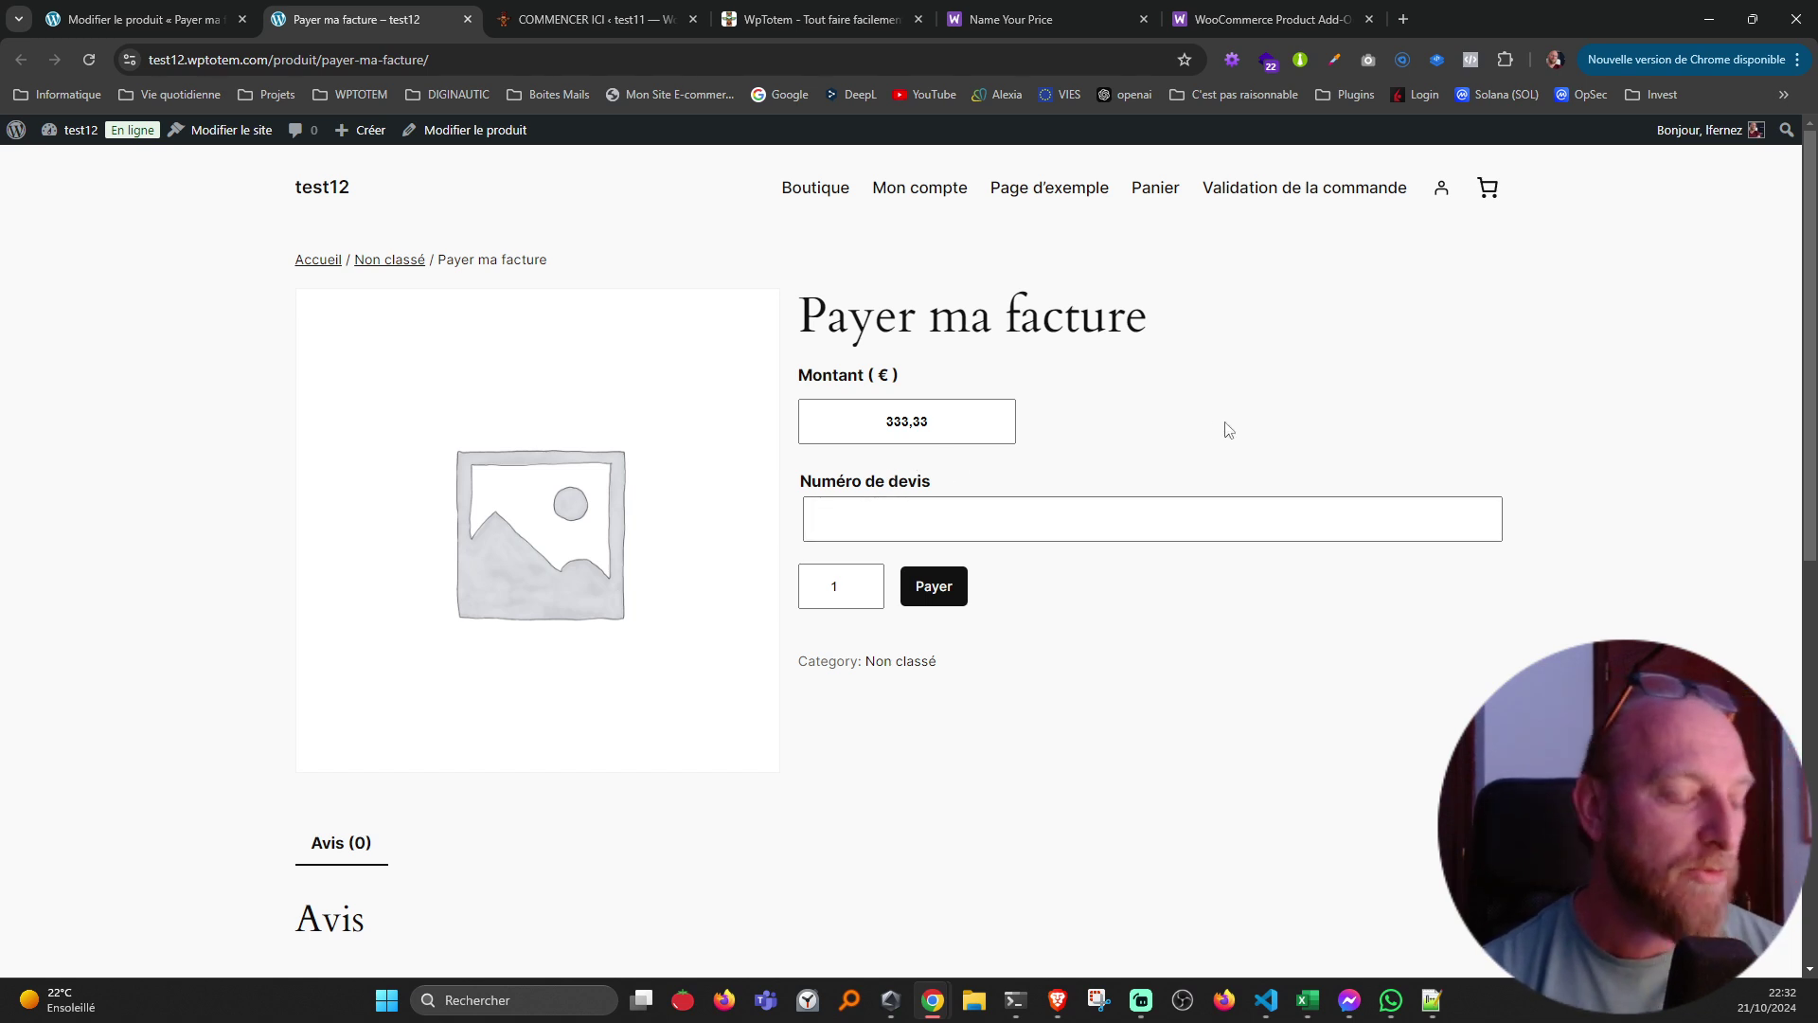
text(123654)
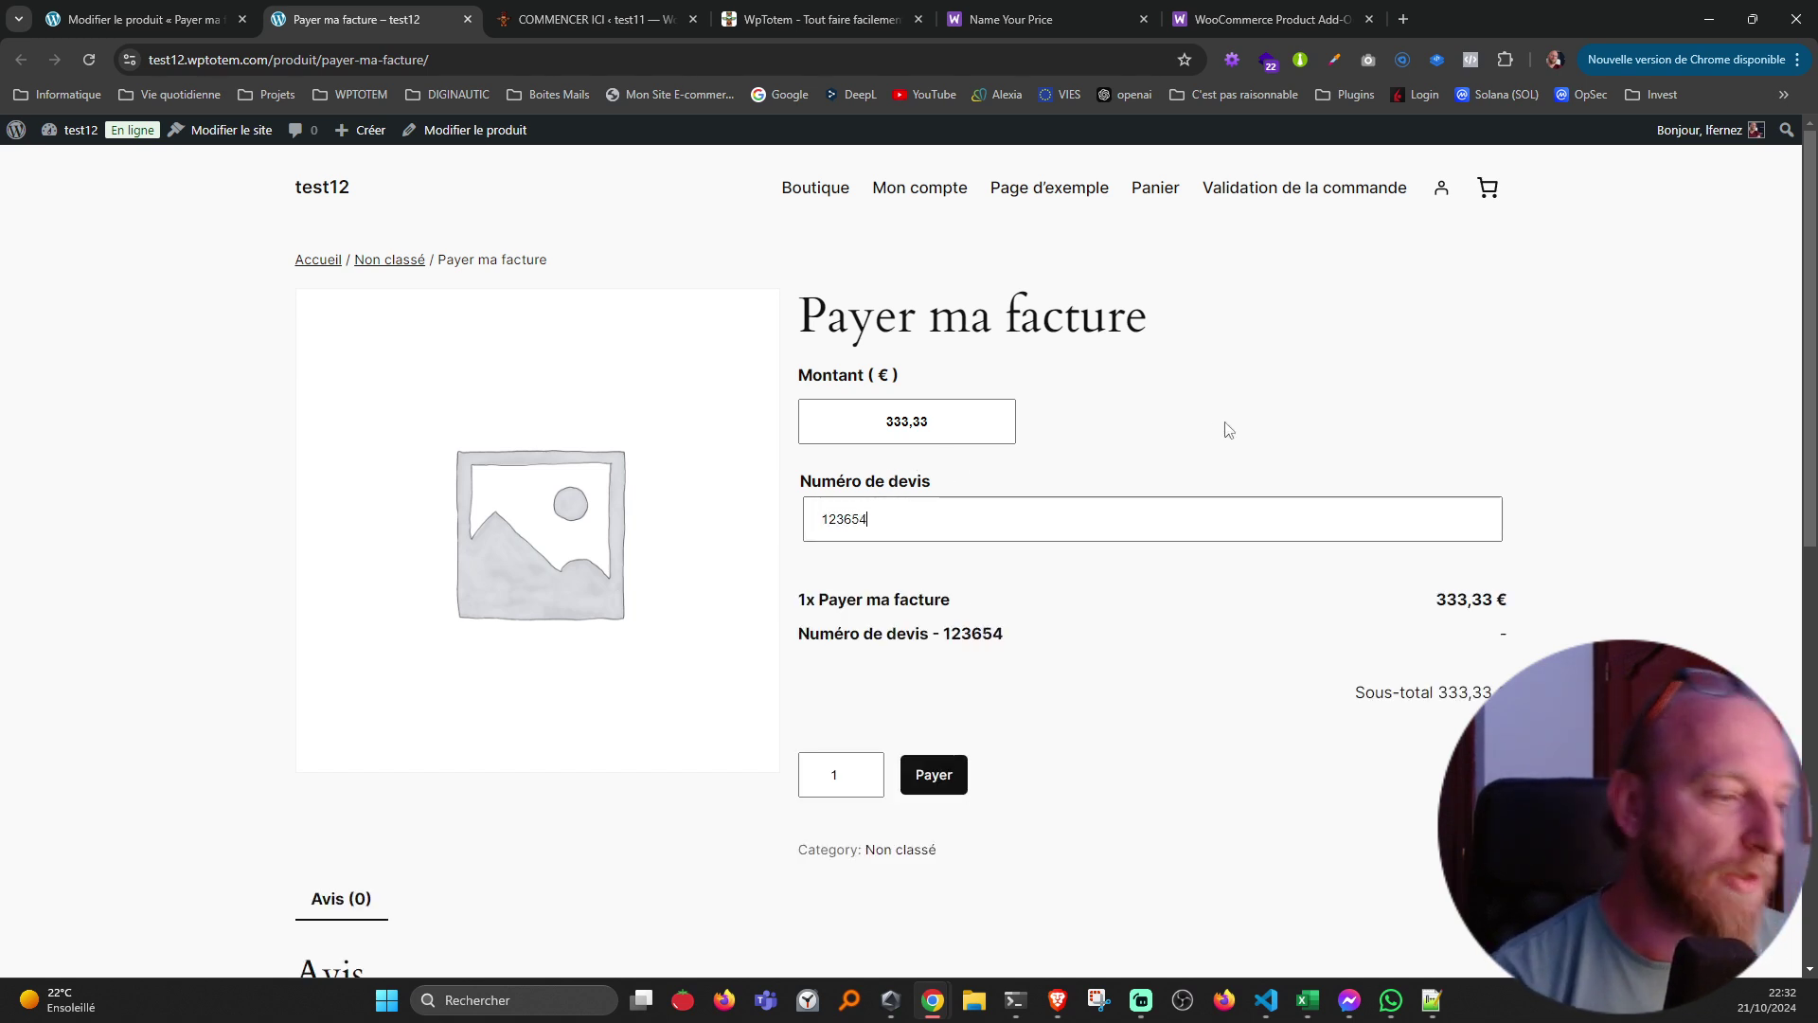
scroll(1209, 405, down, 2)
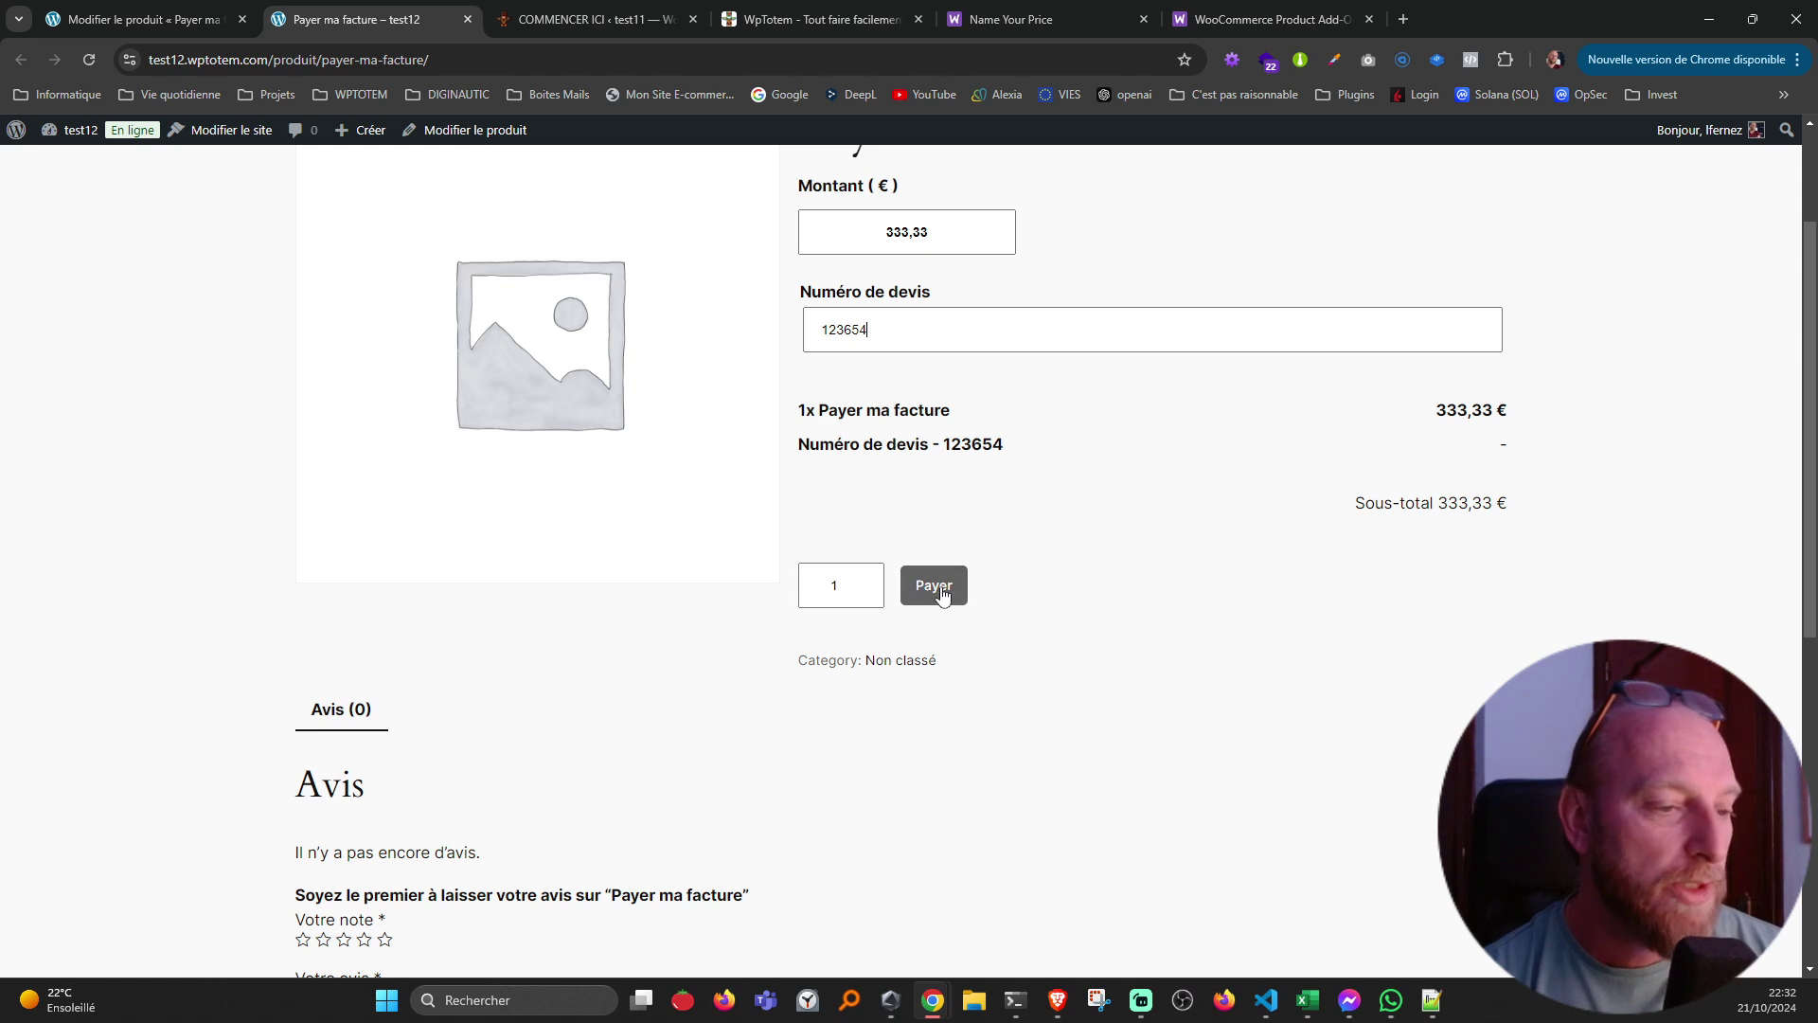
click(942, 592)
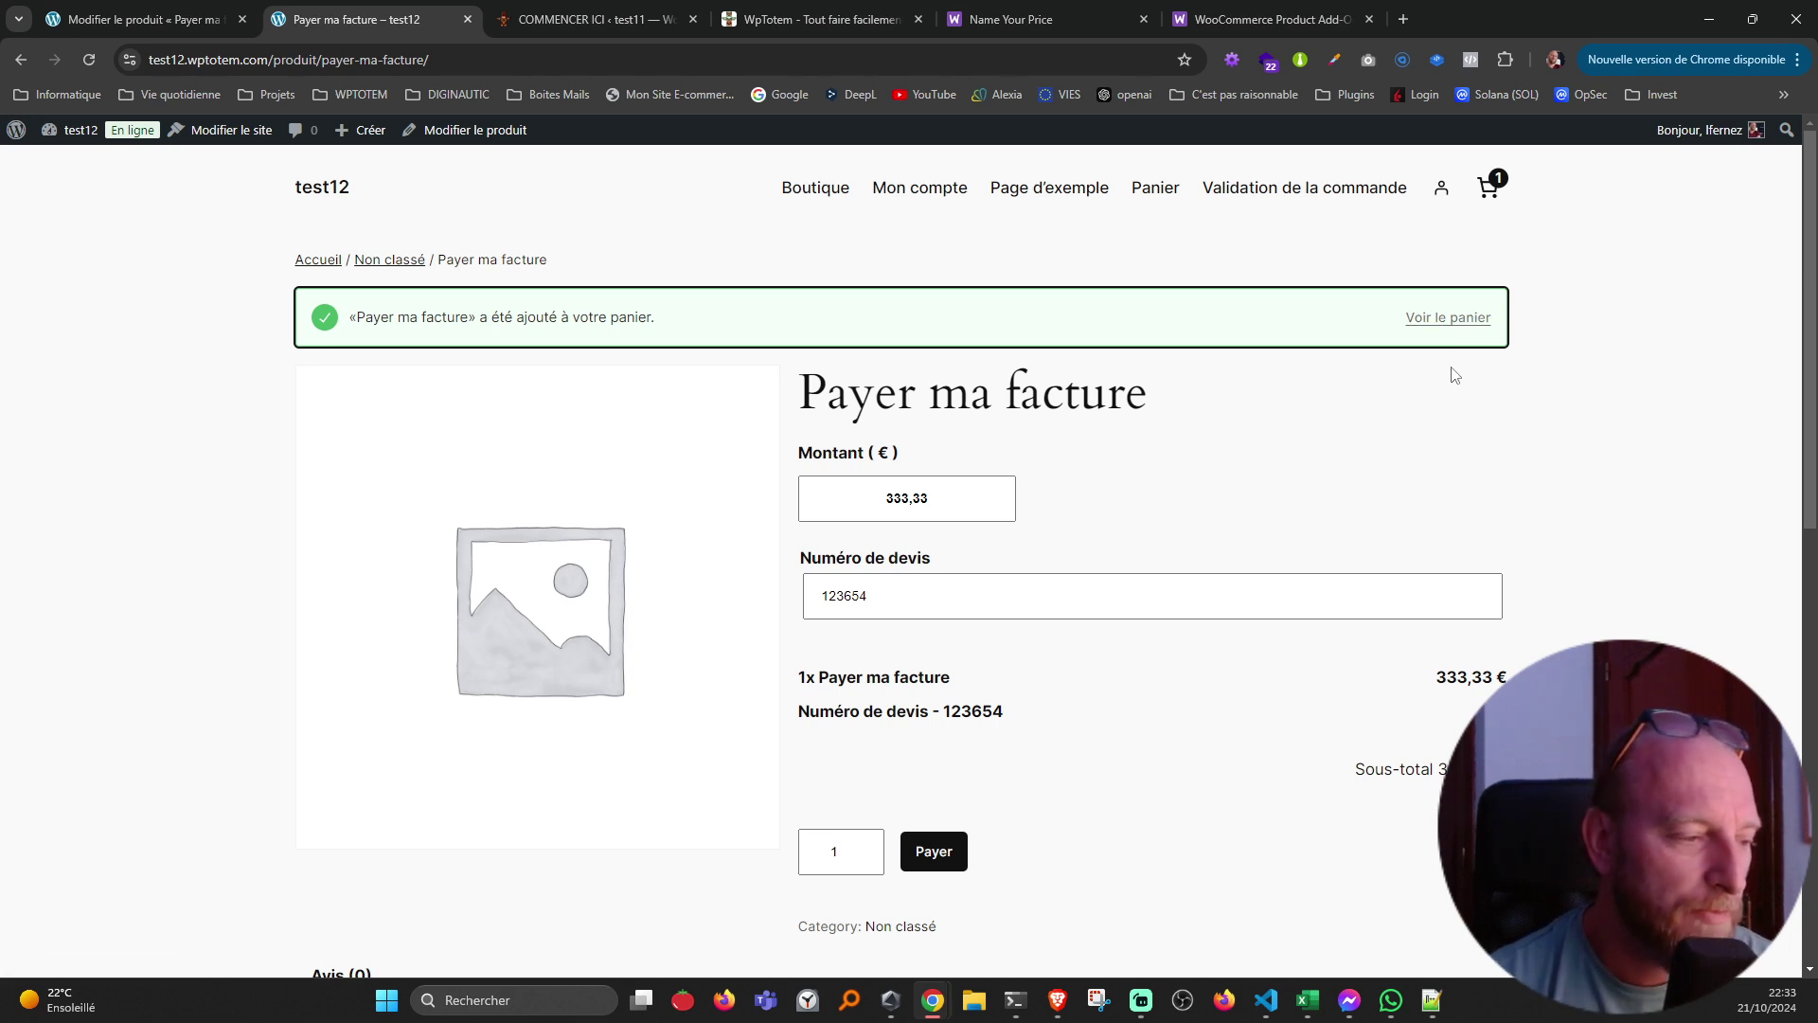
- View the cart, reopen the "Payer ma facture" item for price editing and update the cart with "Numéro de devis" left empty
click(1447, 317)
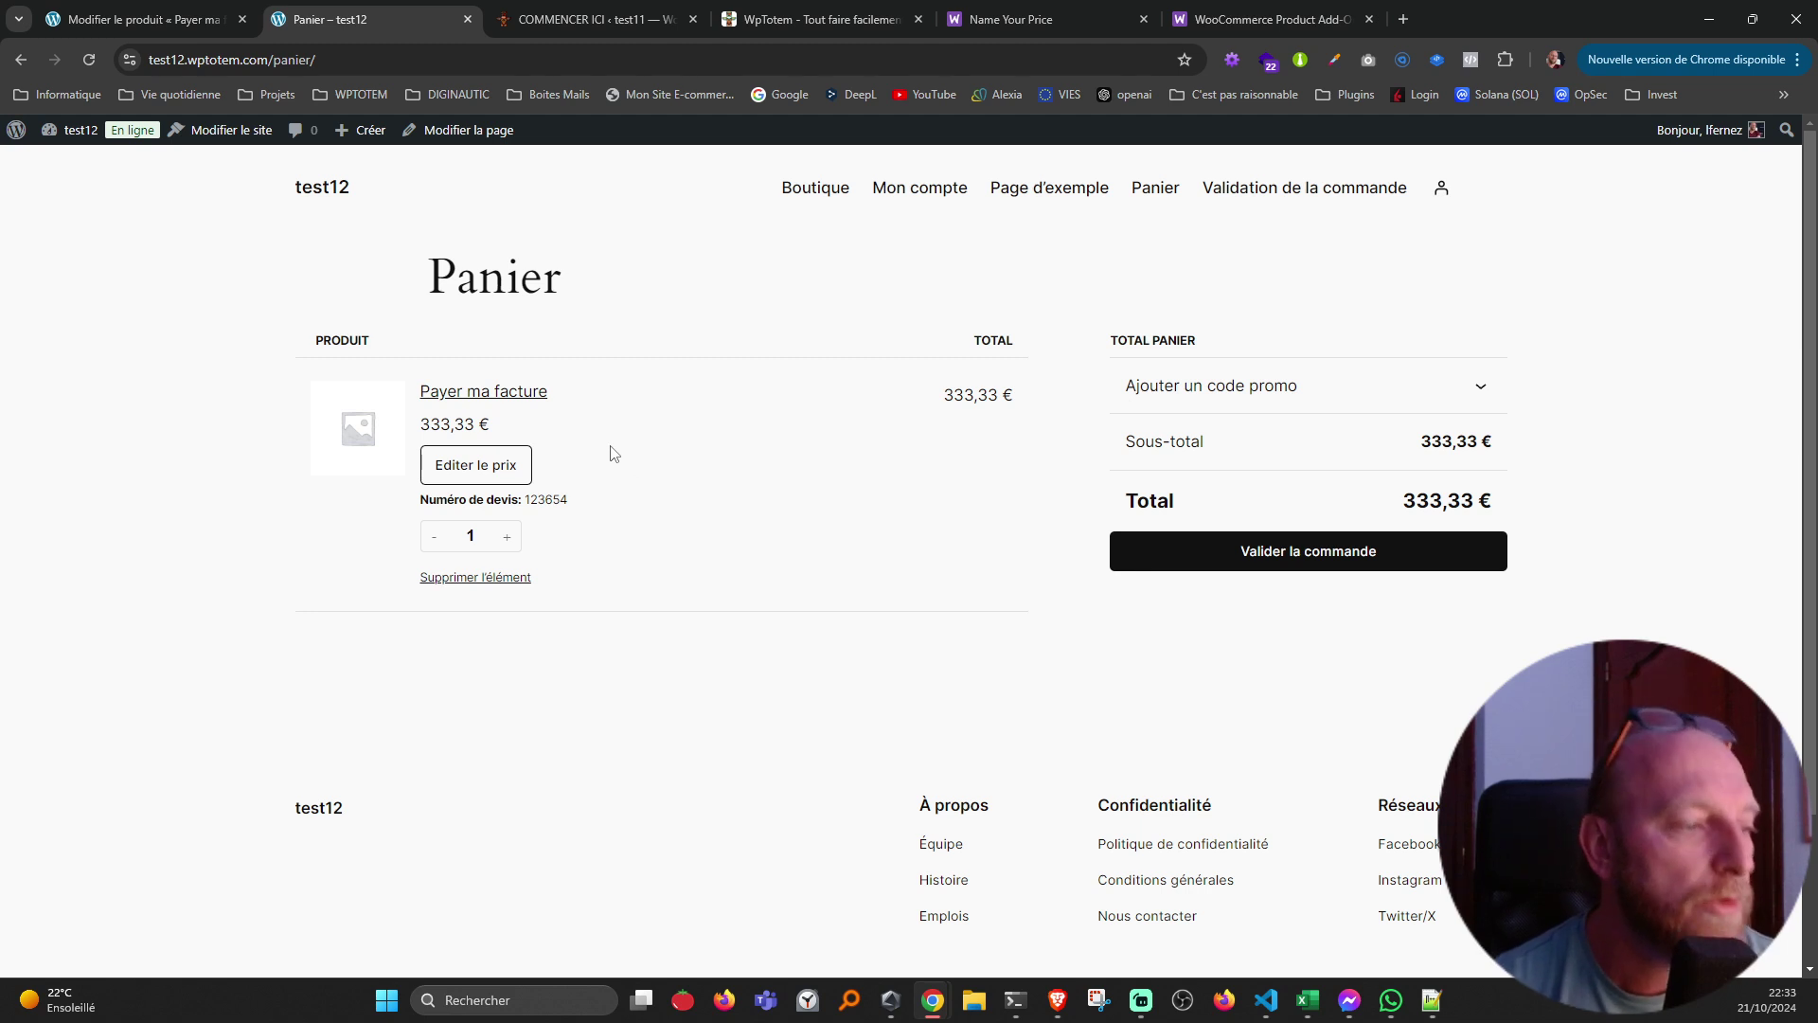
drag(936, 390, 1029, 390)
click(738, 454)
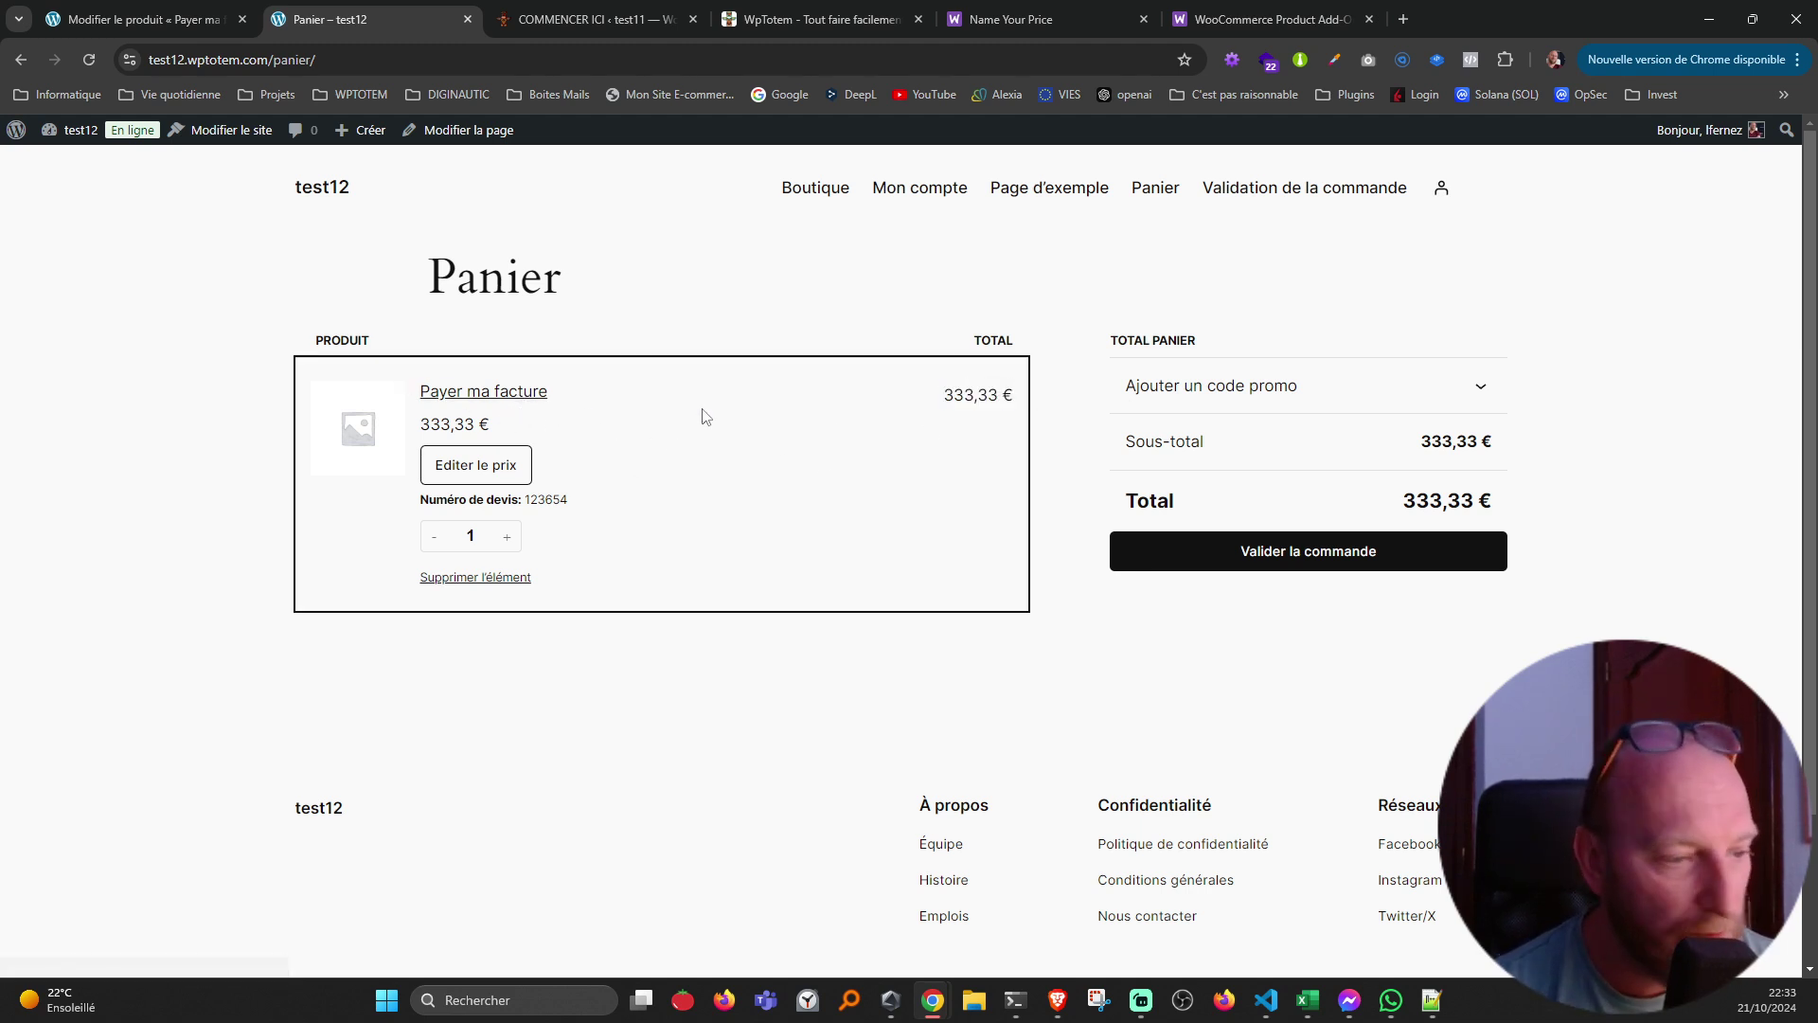
click(478, 472)
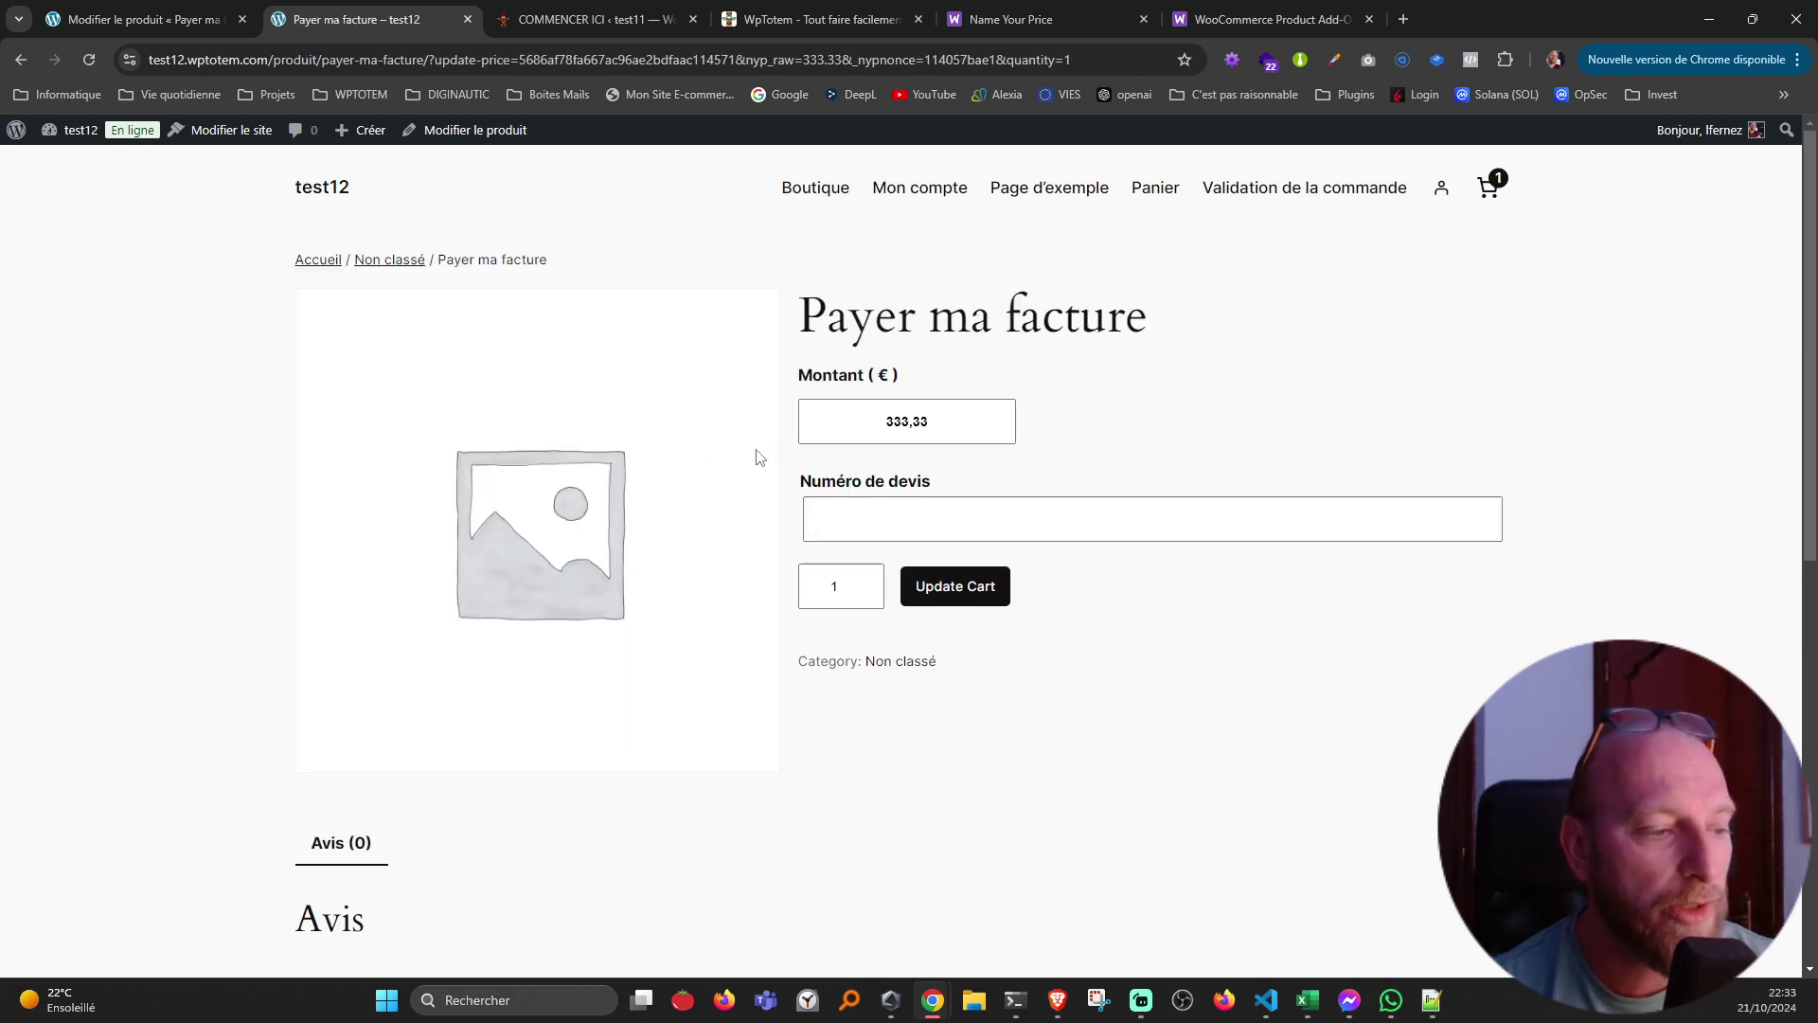
click(943, 594)
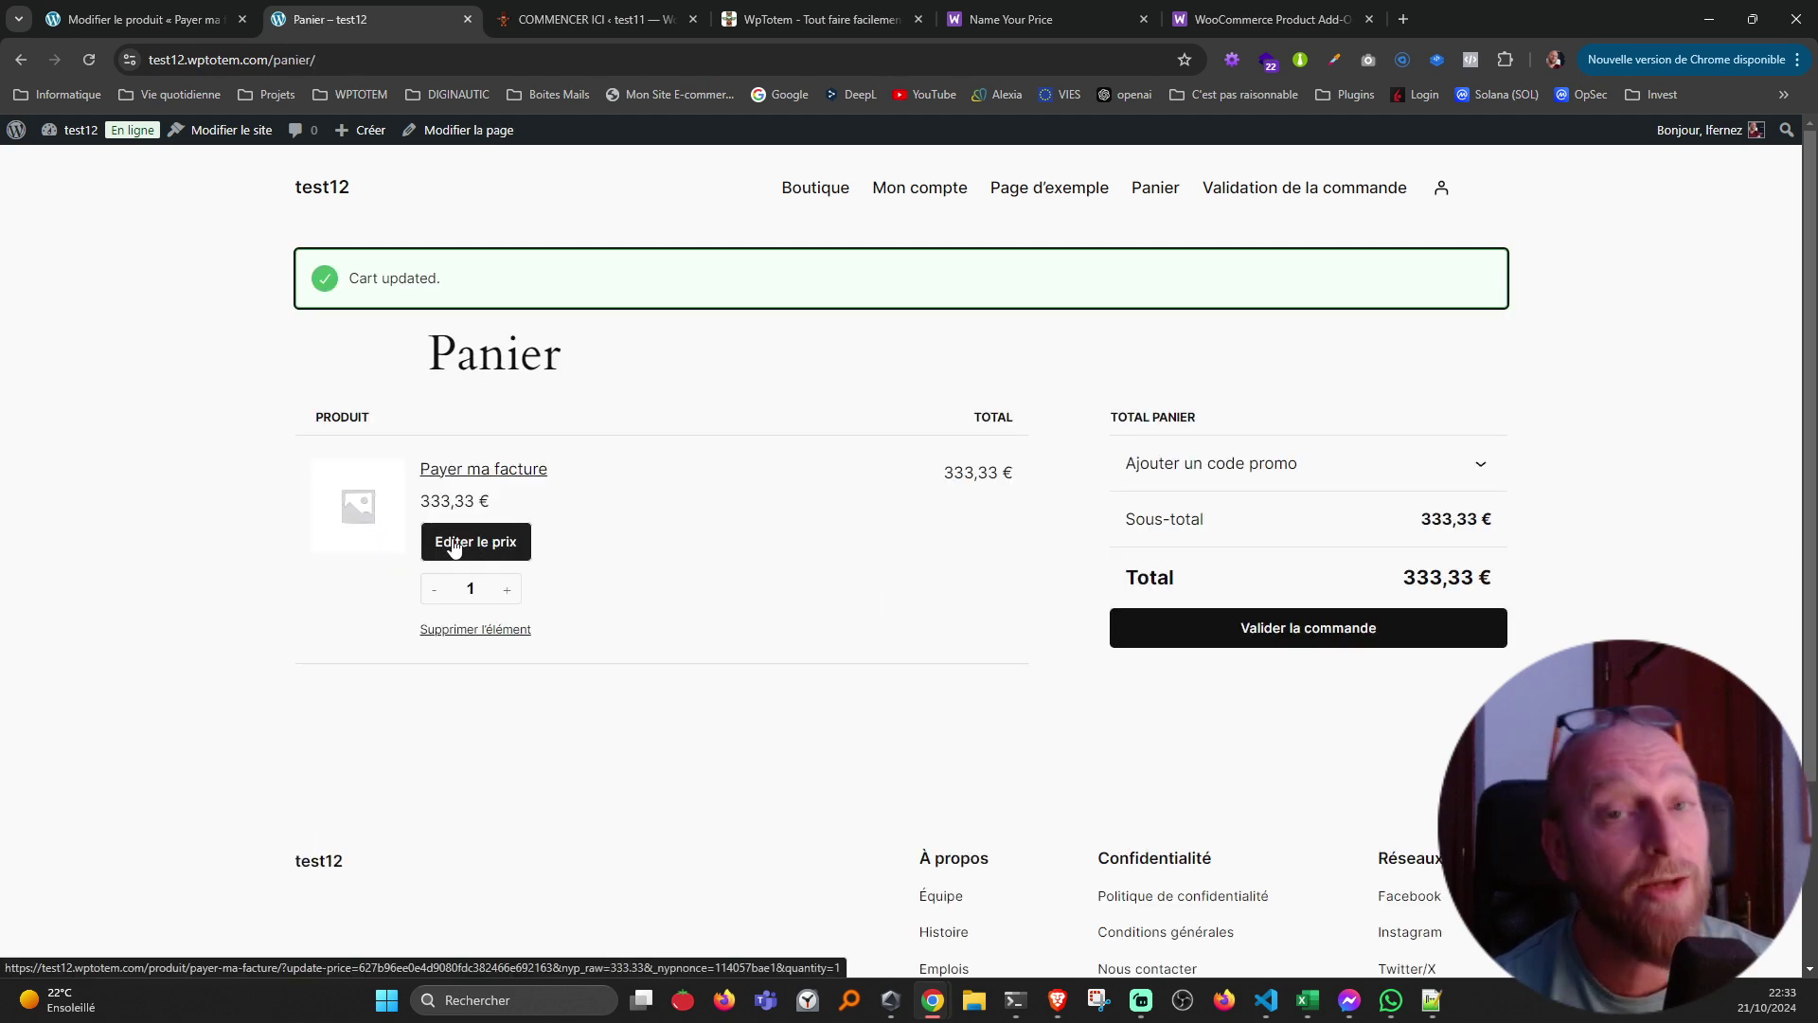
- In the WordPress admin, open the French translation of the WooCommerce Name Your Price extension in Loco Translate
click(125, 20)
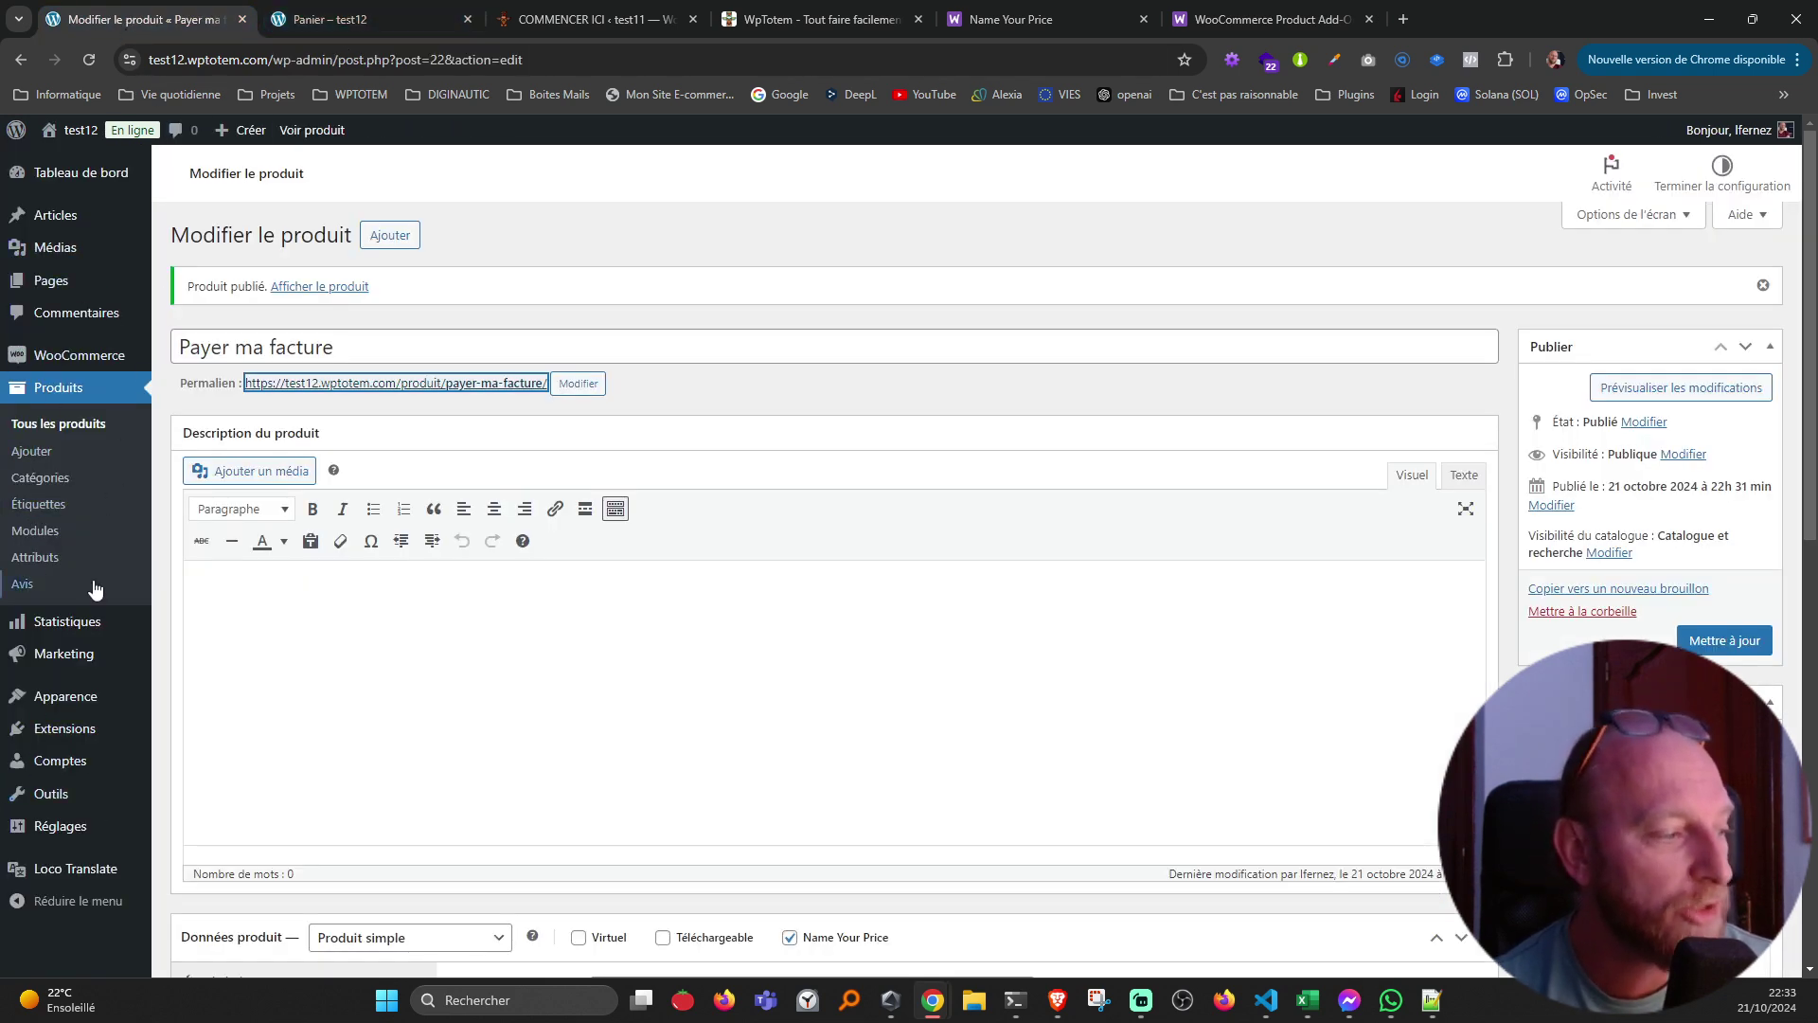
click(328, 25)
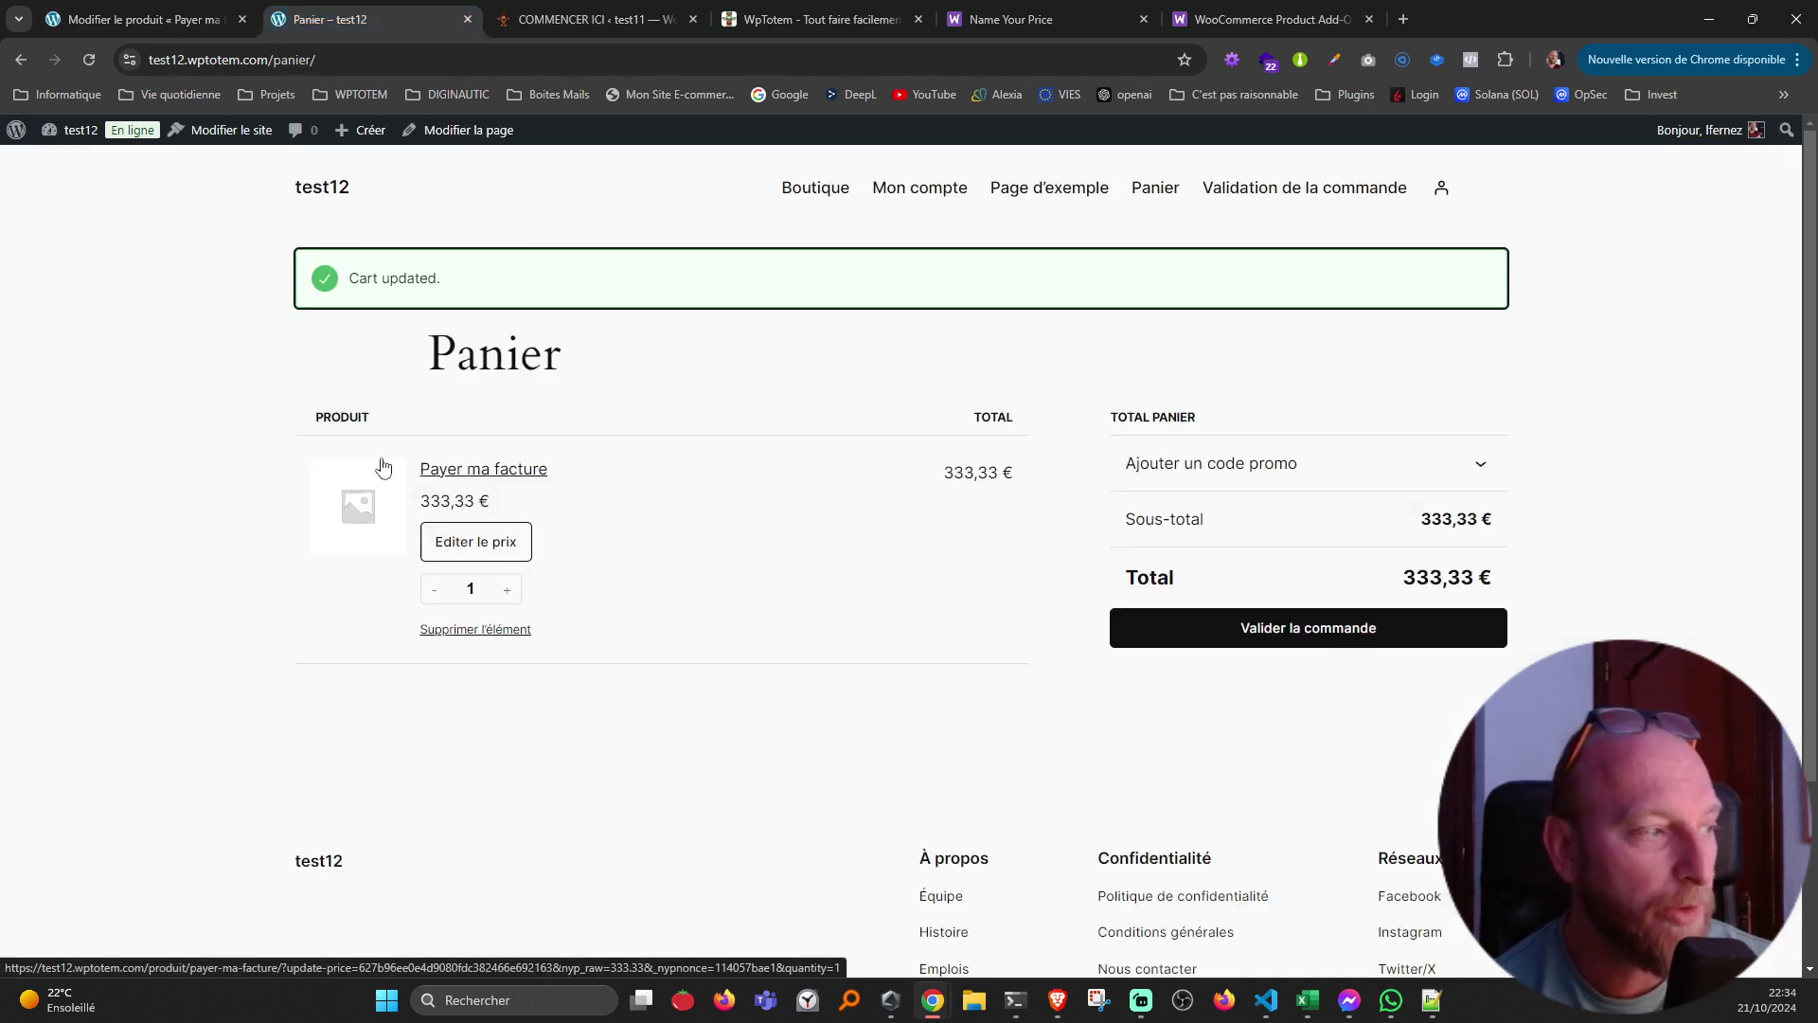
click(153, 25)
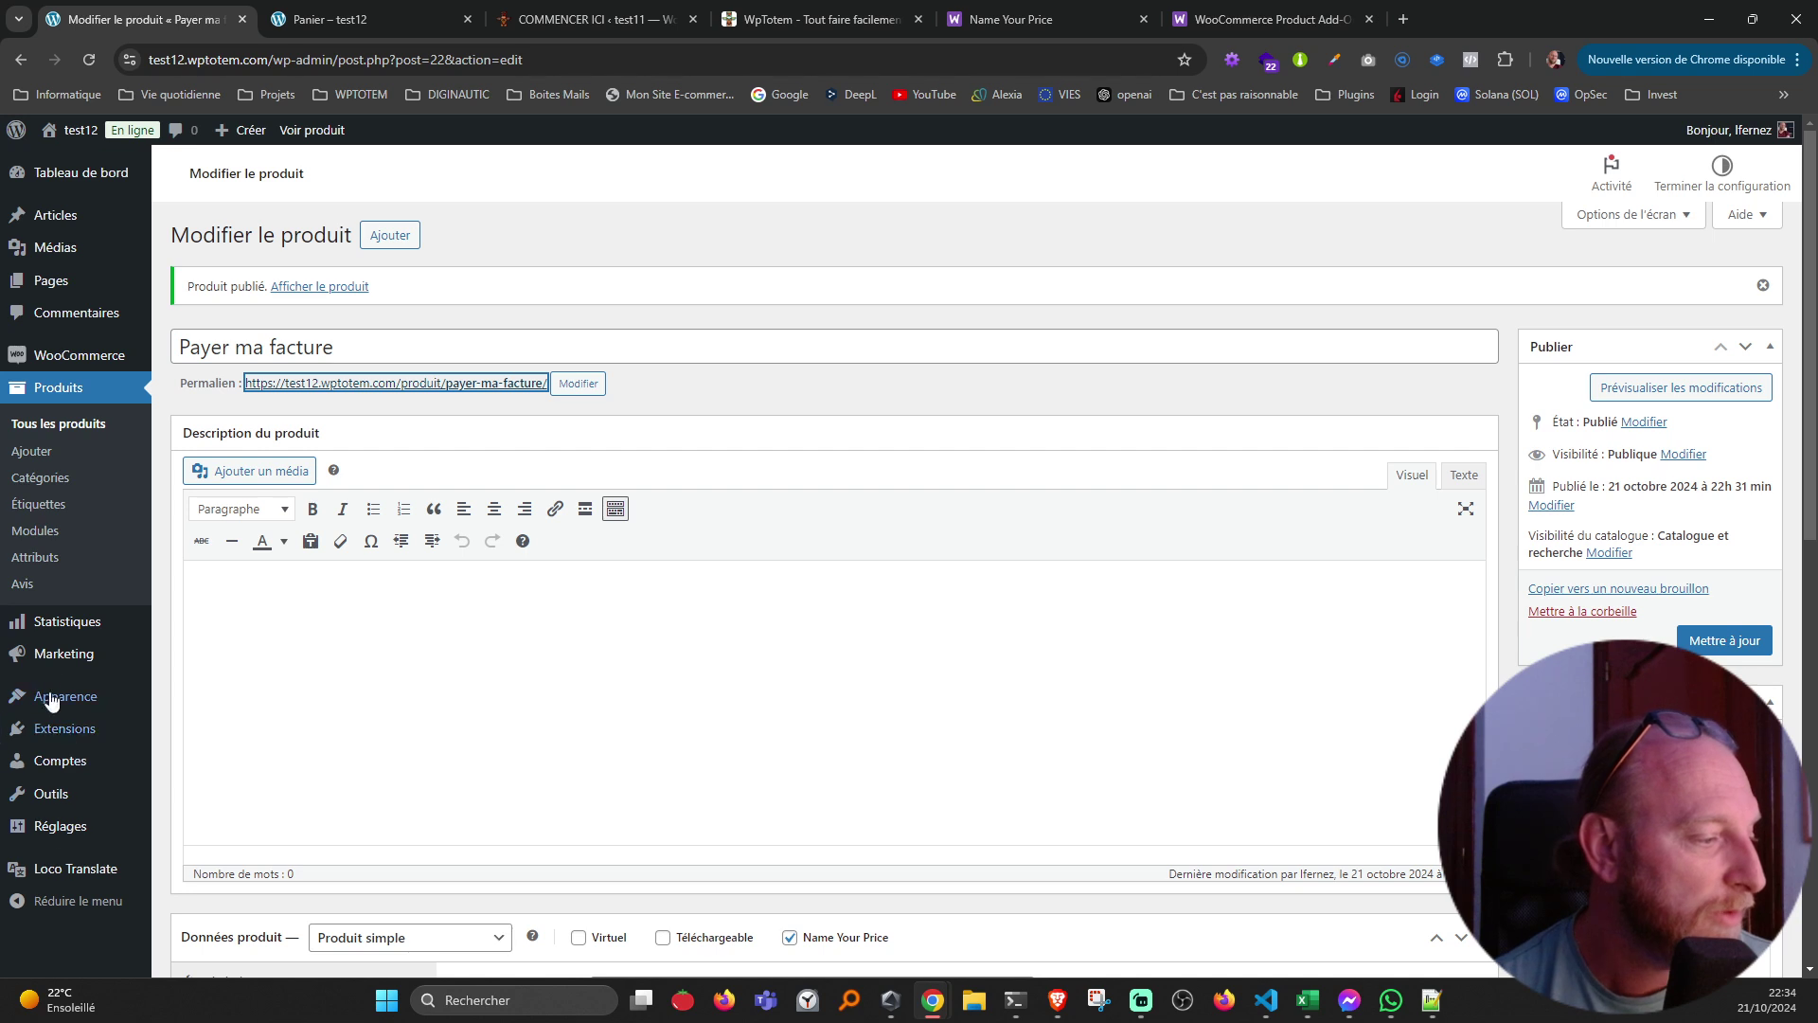
mouse_move(71, 867)
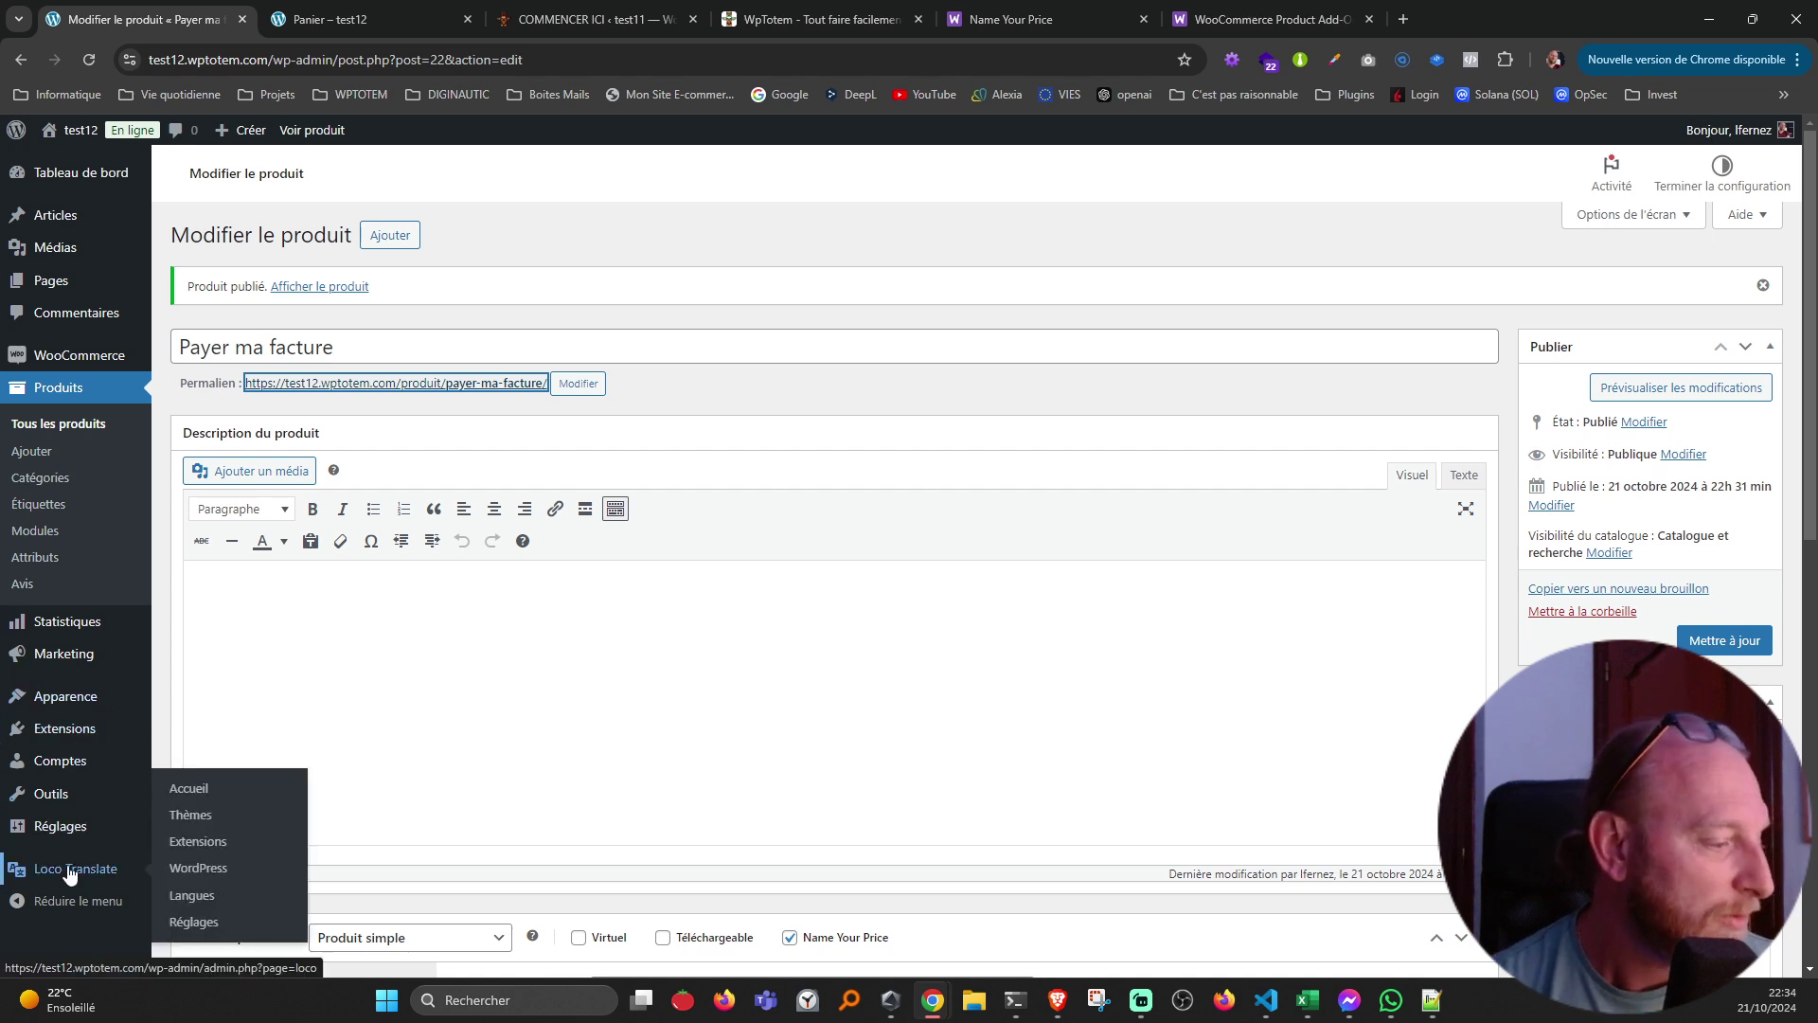
click(198, 845)
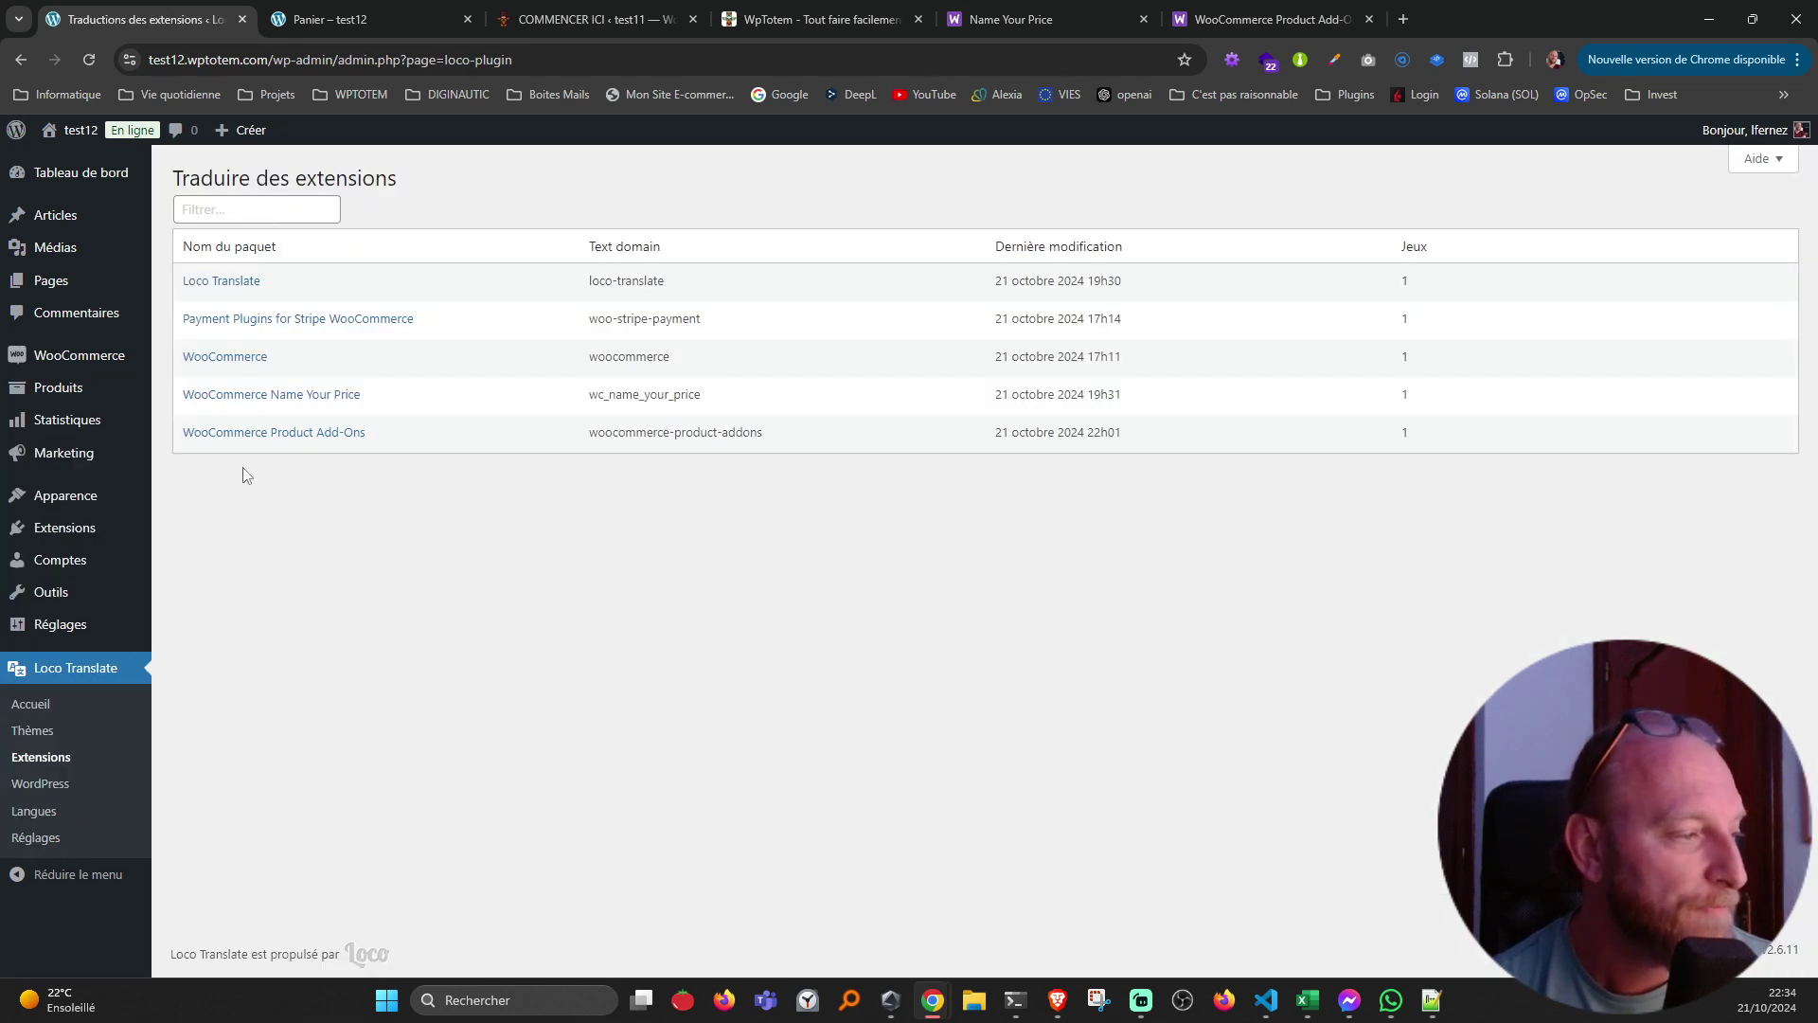
click(275, 395)
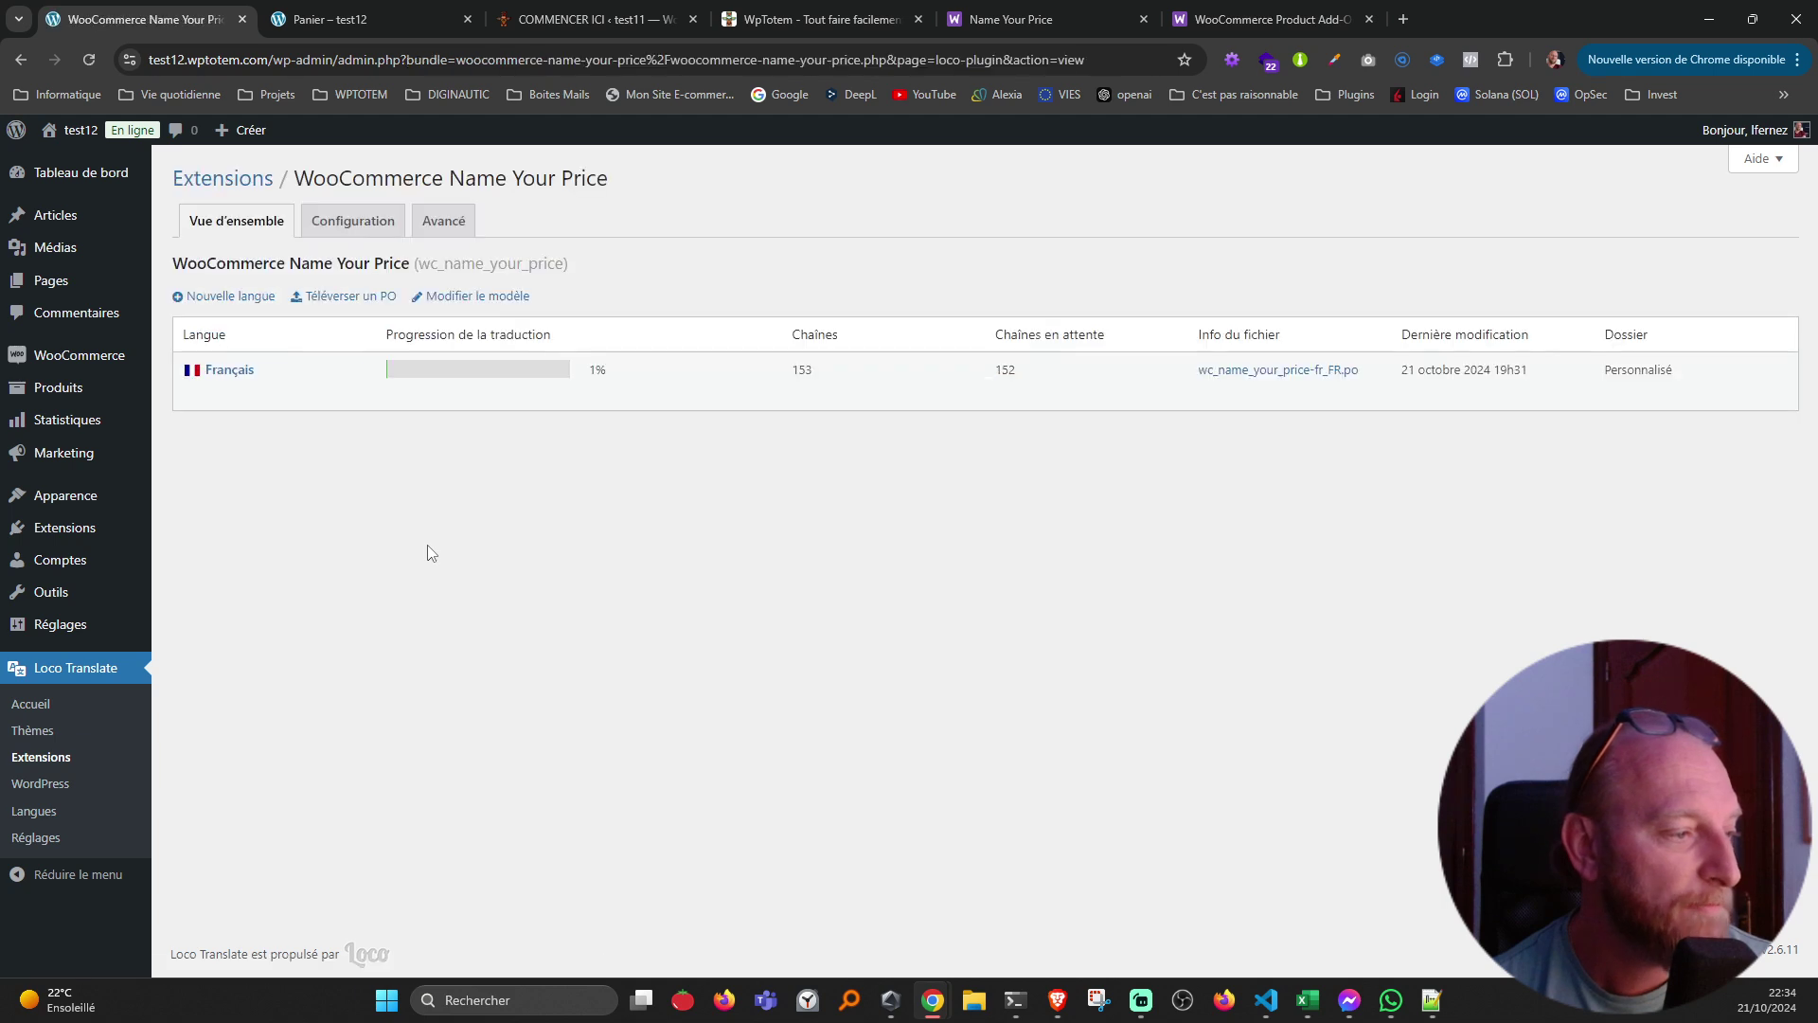
mouse_move(244, 372)
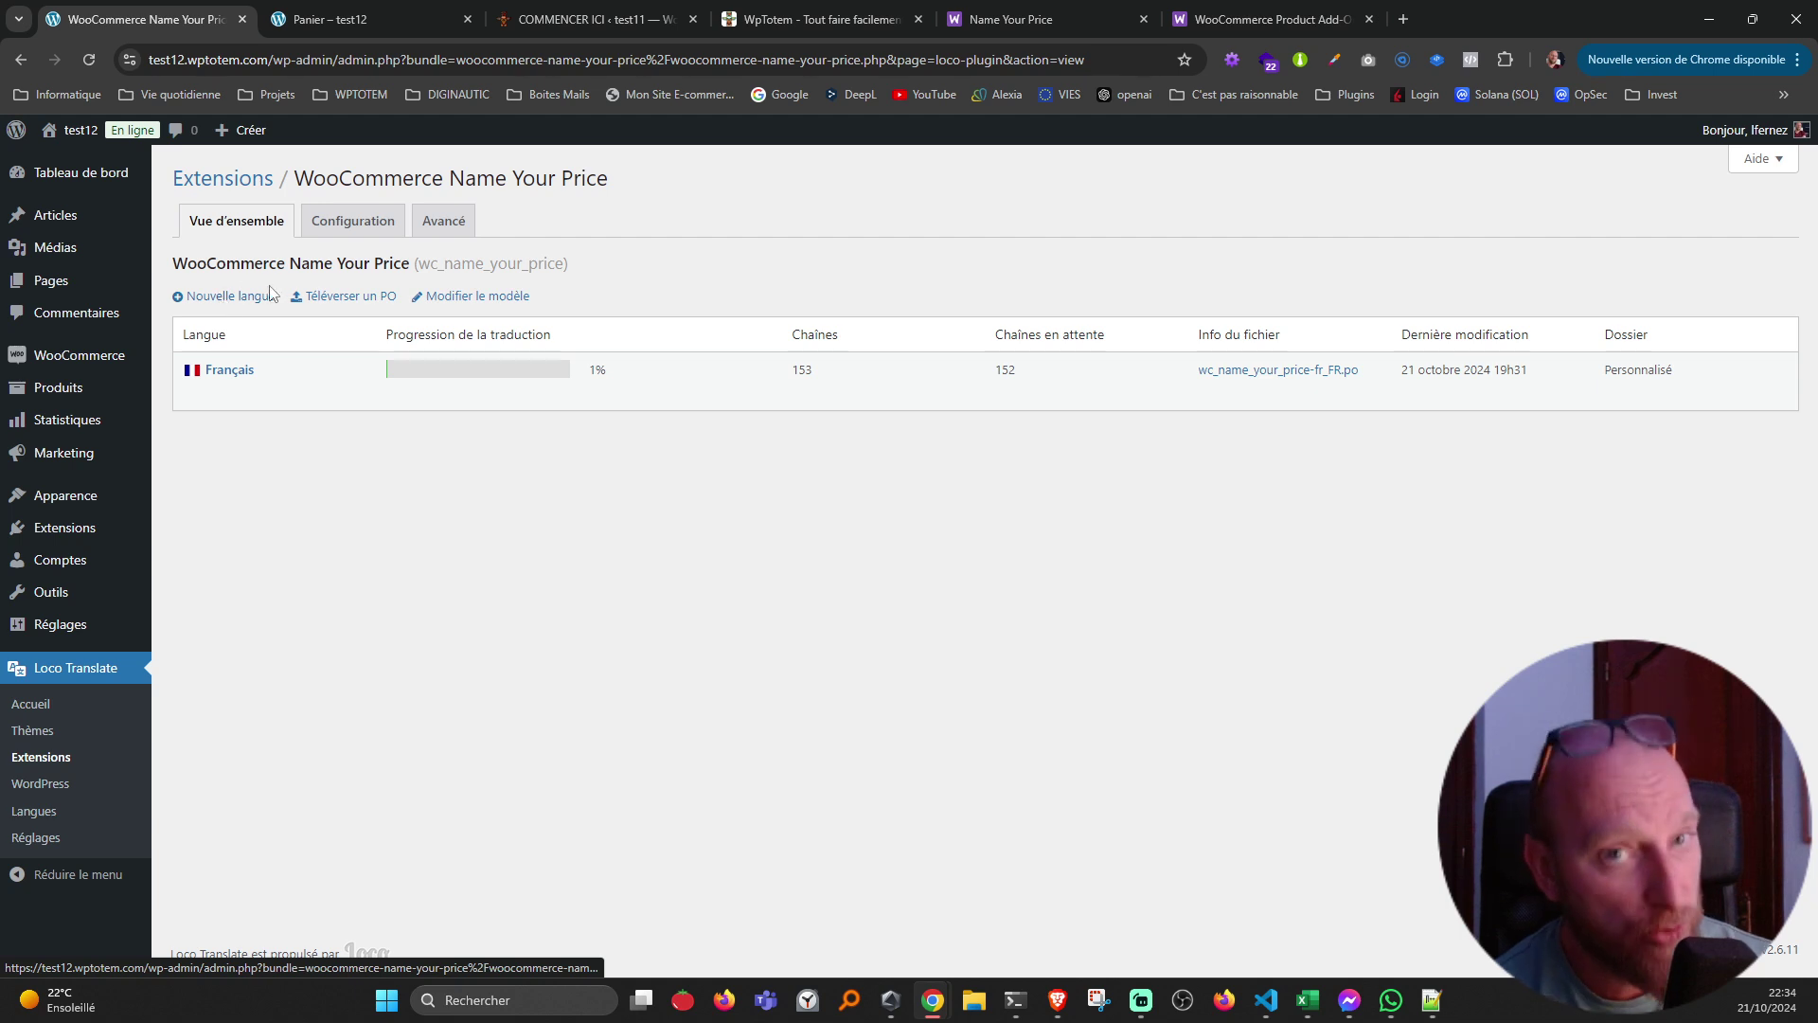
click(207, 394)
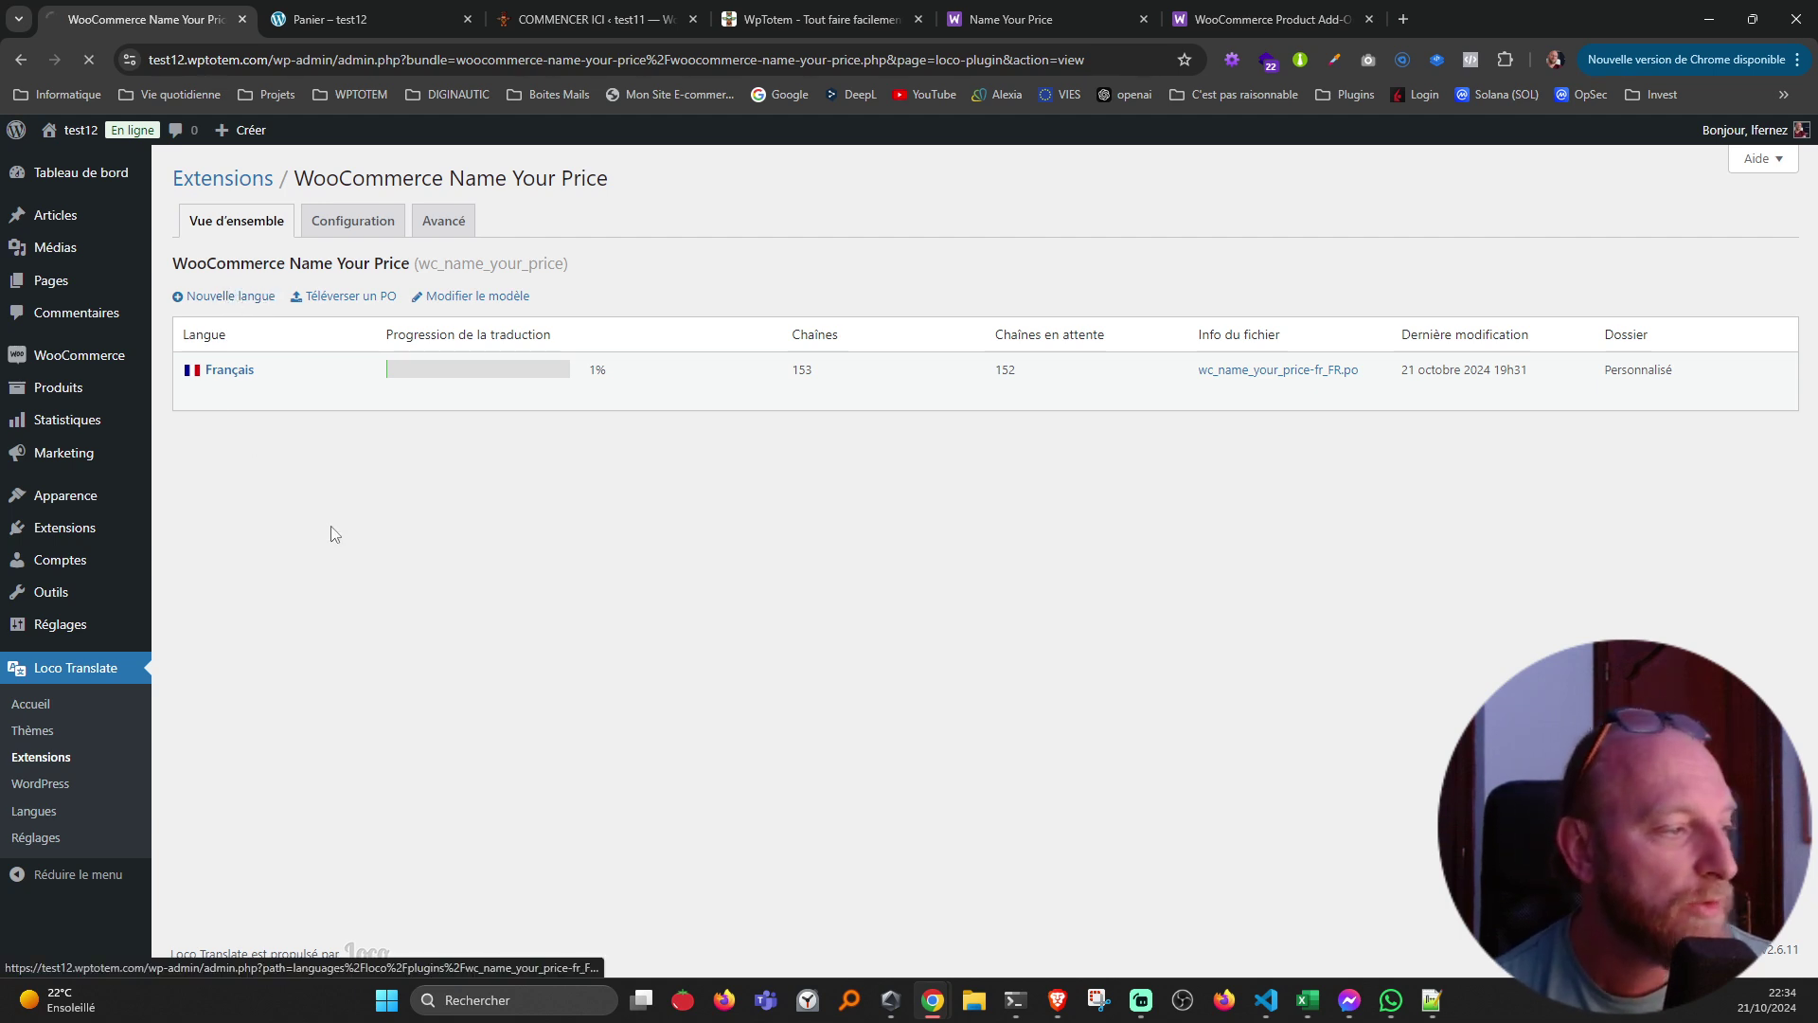
- Filter the translation strings by "edi" and inspect the French text of the "Edit price" cart link
click(686, 315)
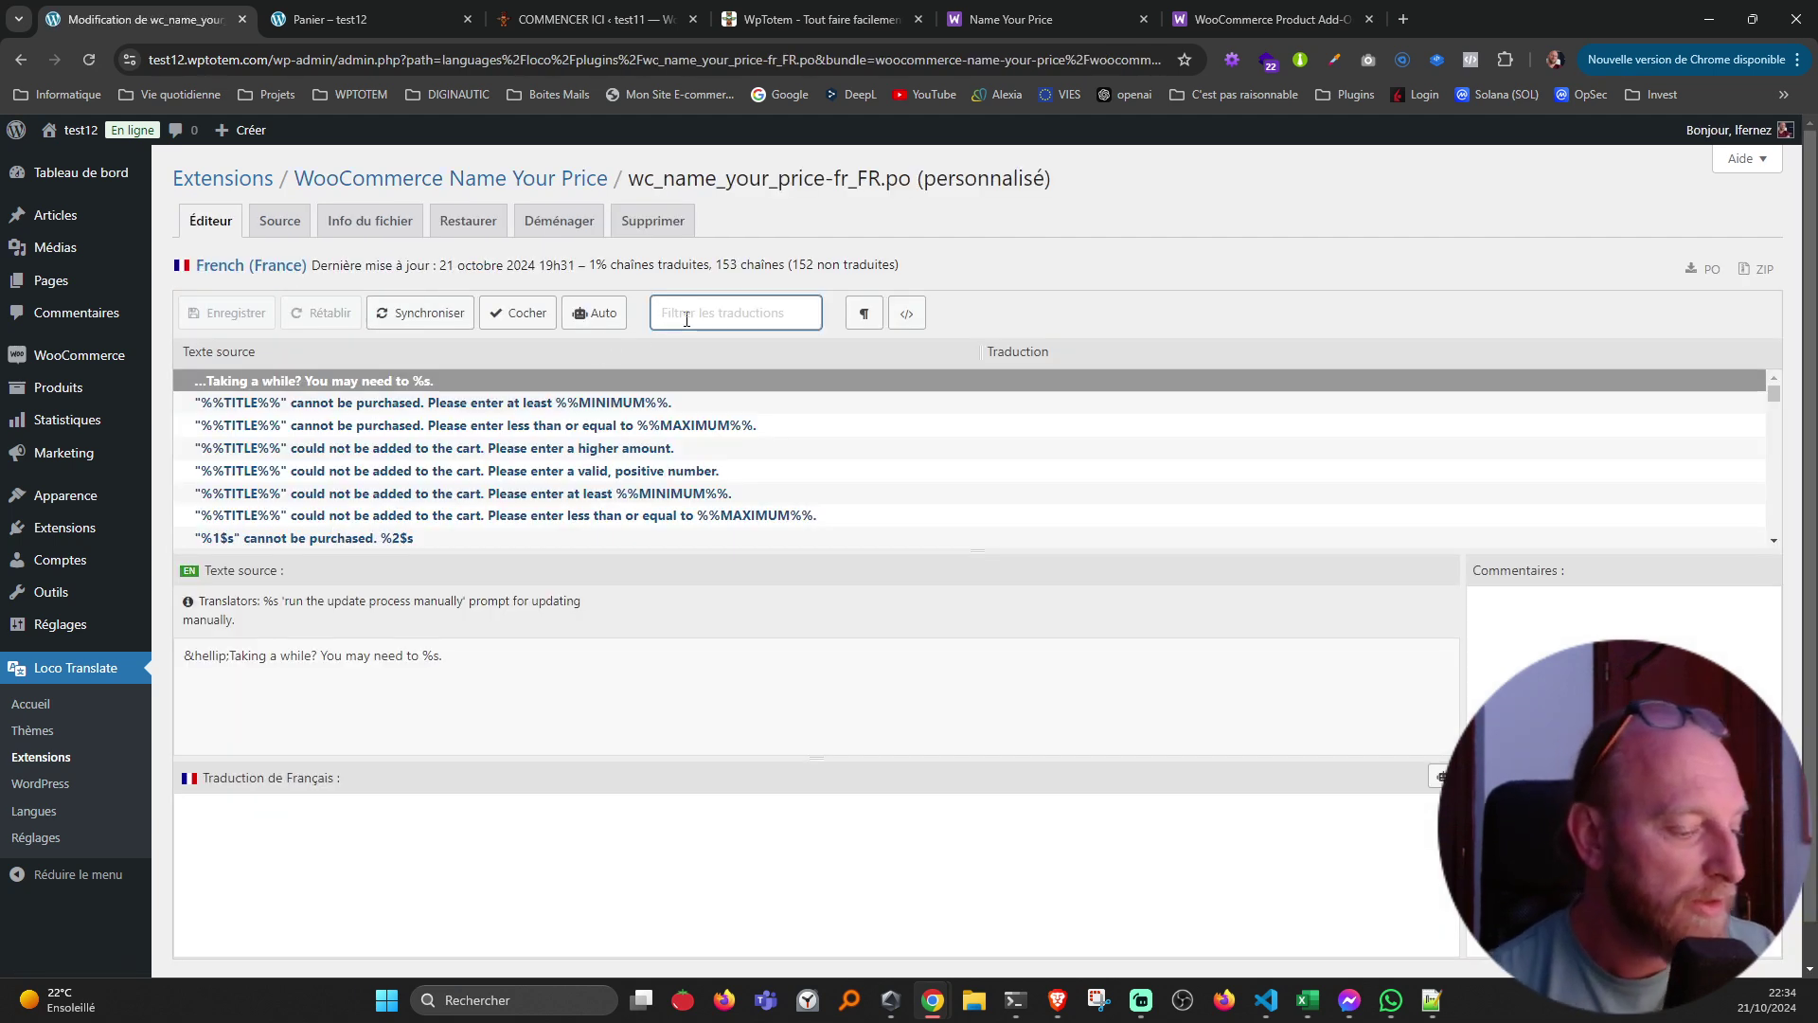
text(edi)
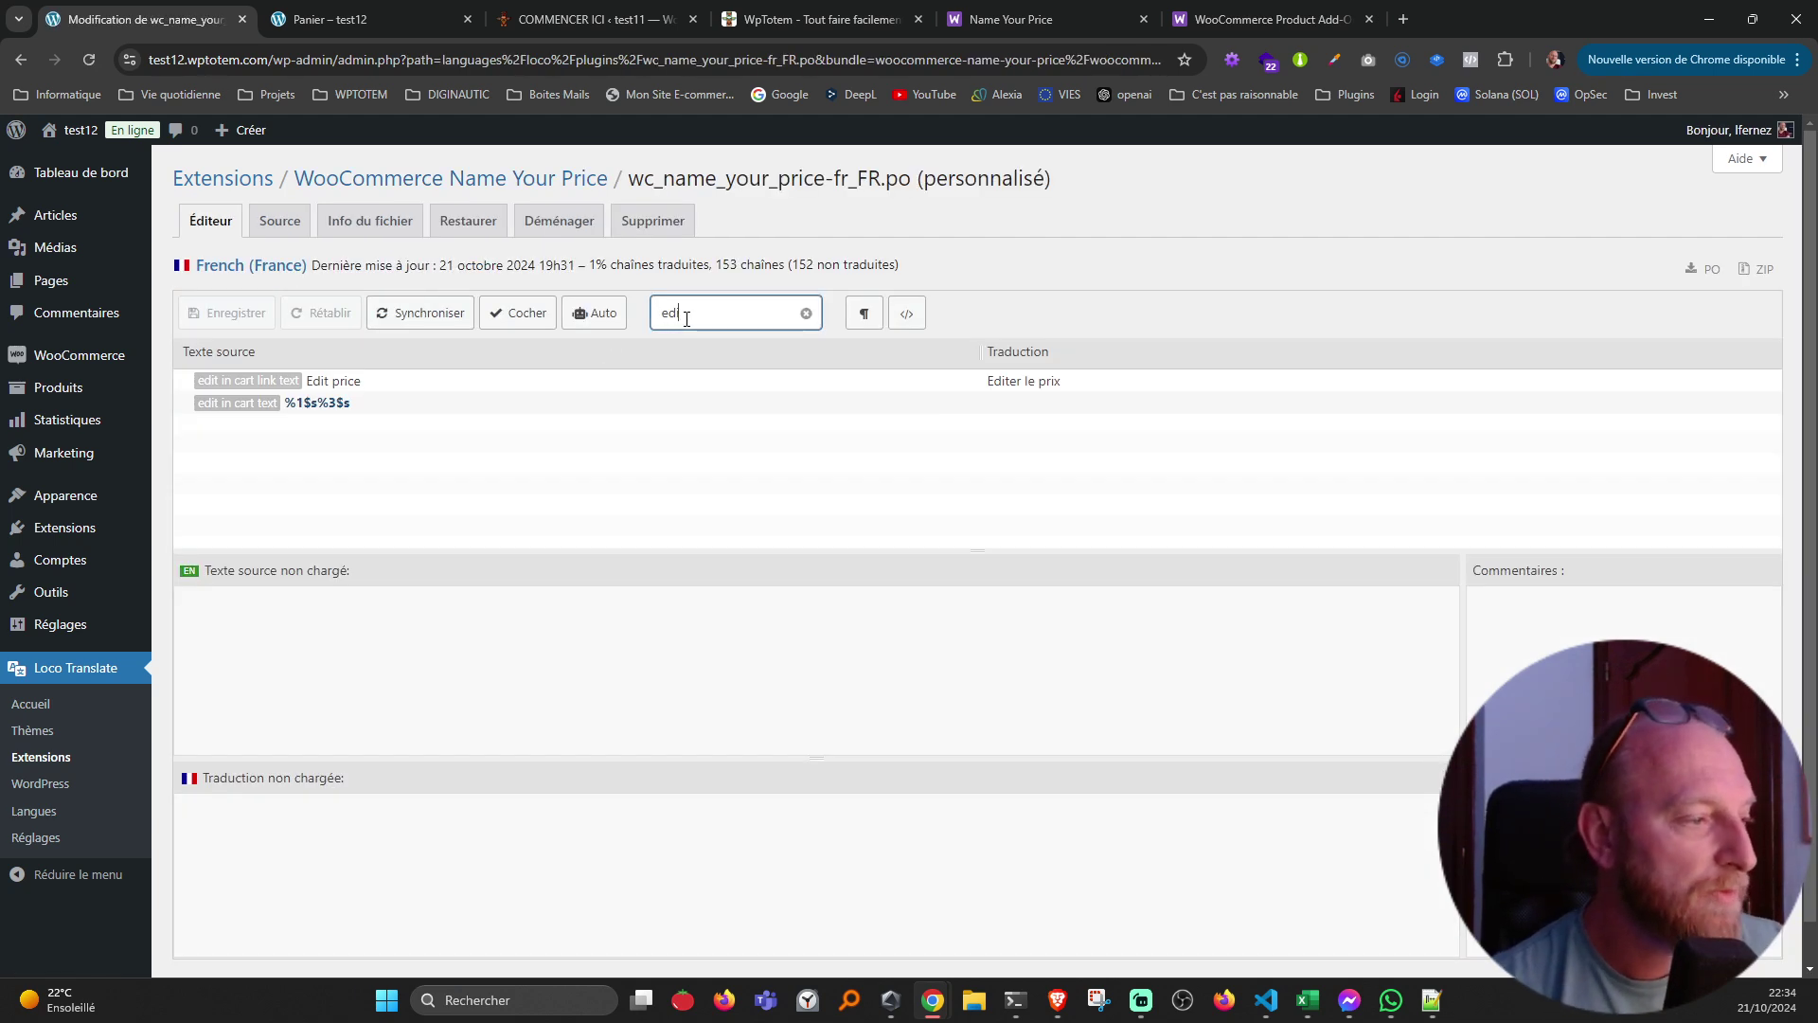
click(461, 391)
click(276, 816)
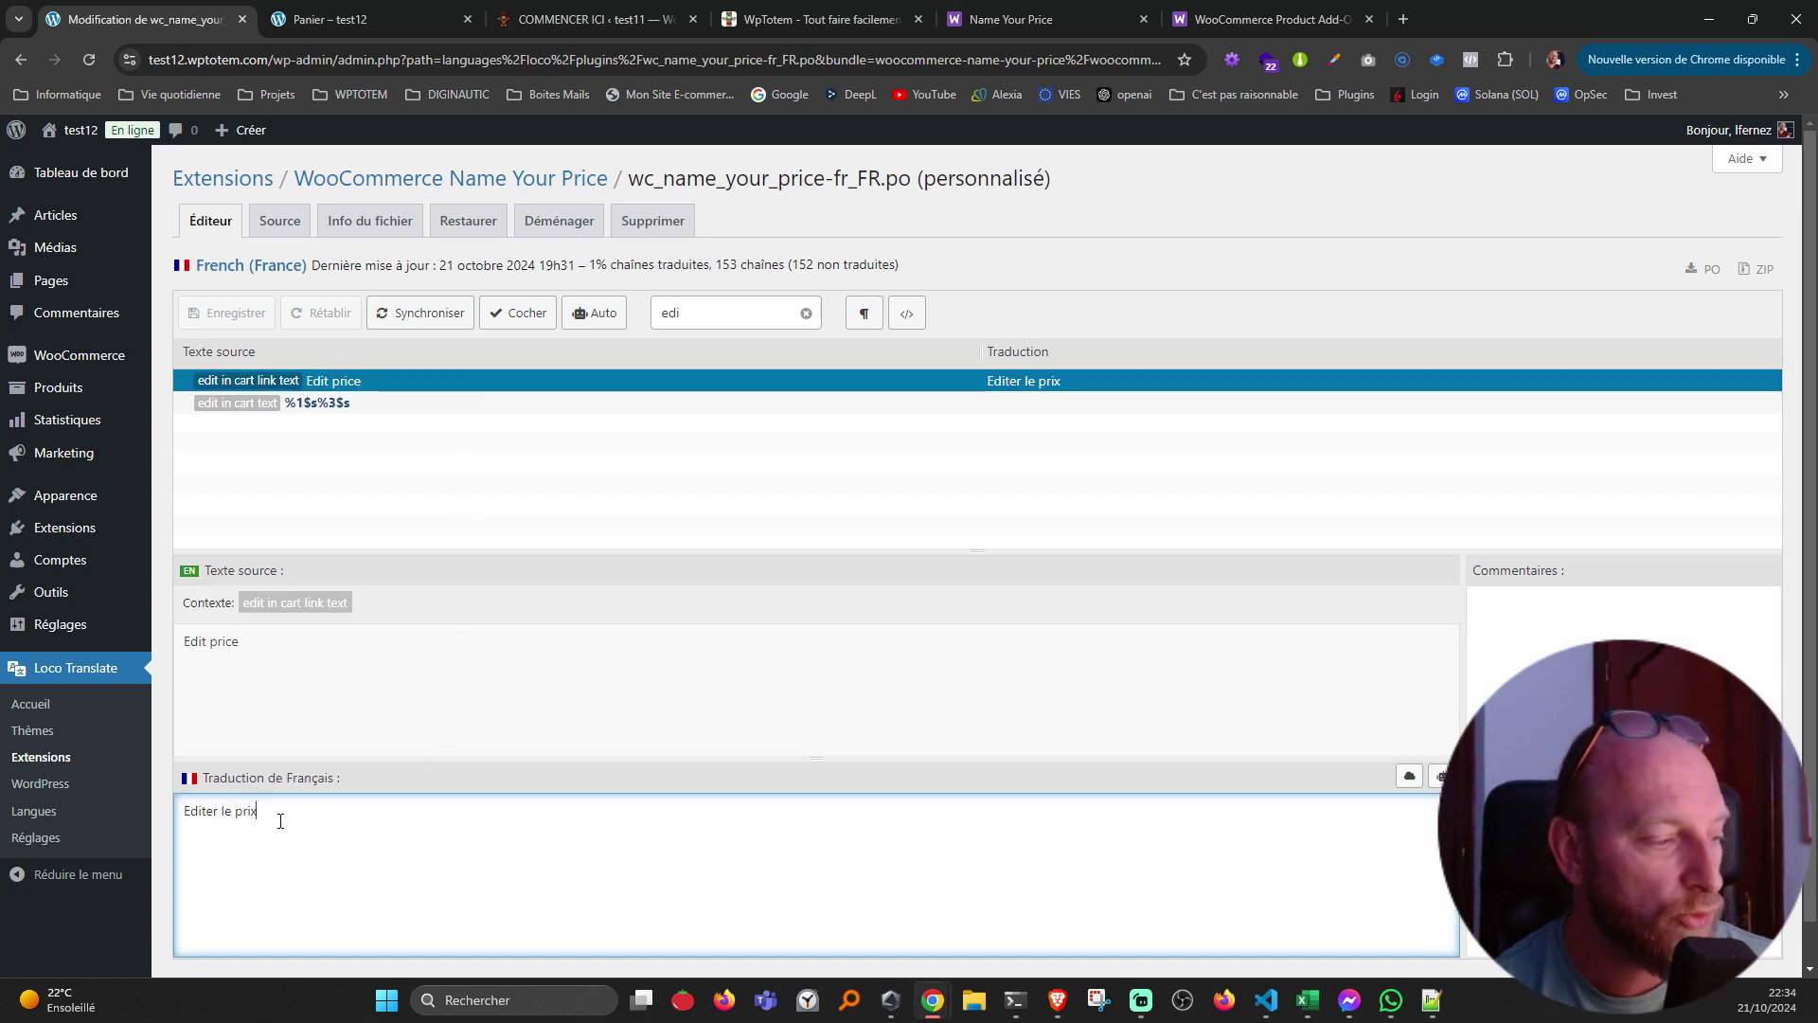
drag(276, 817, 187, 812)
click(566, 521)
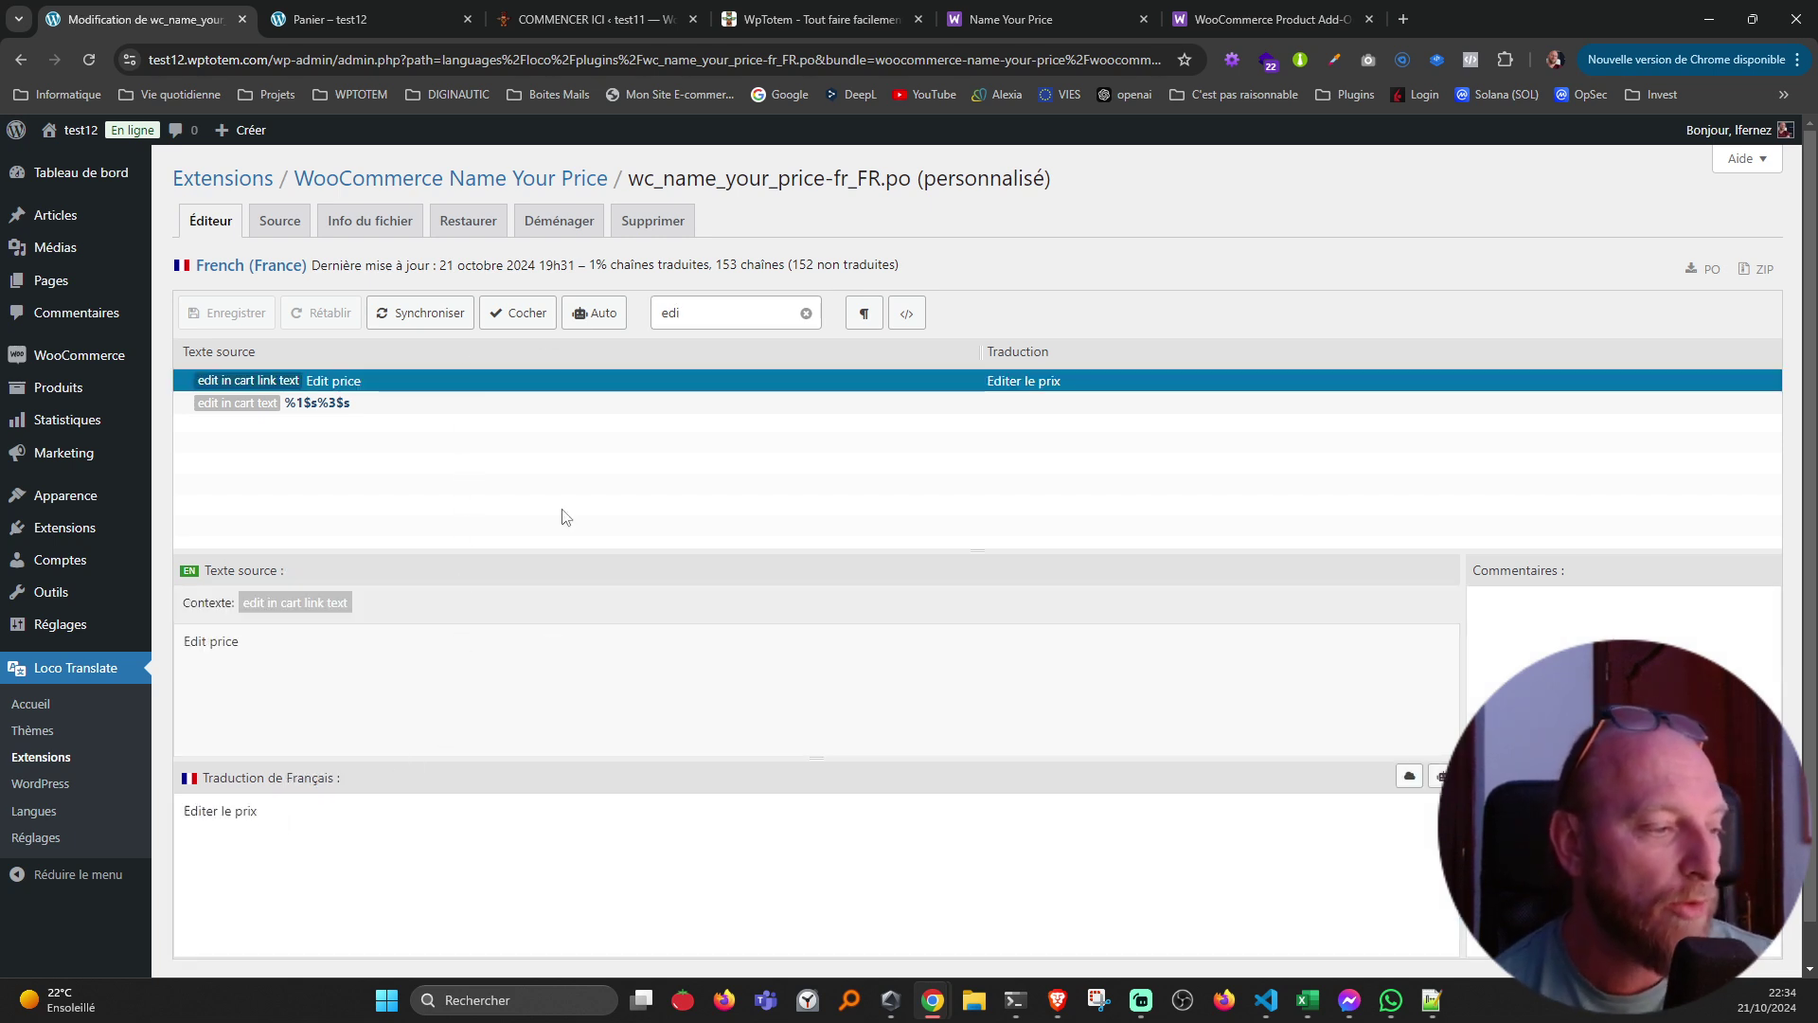
- Filter the strings by "update c", translate "Update Cart" as "Mettre à jour le panier" and save the French translation
drag(703, 311, 660, 309)
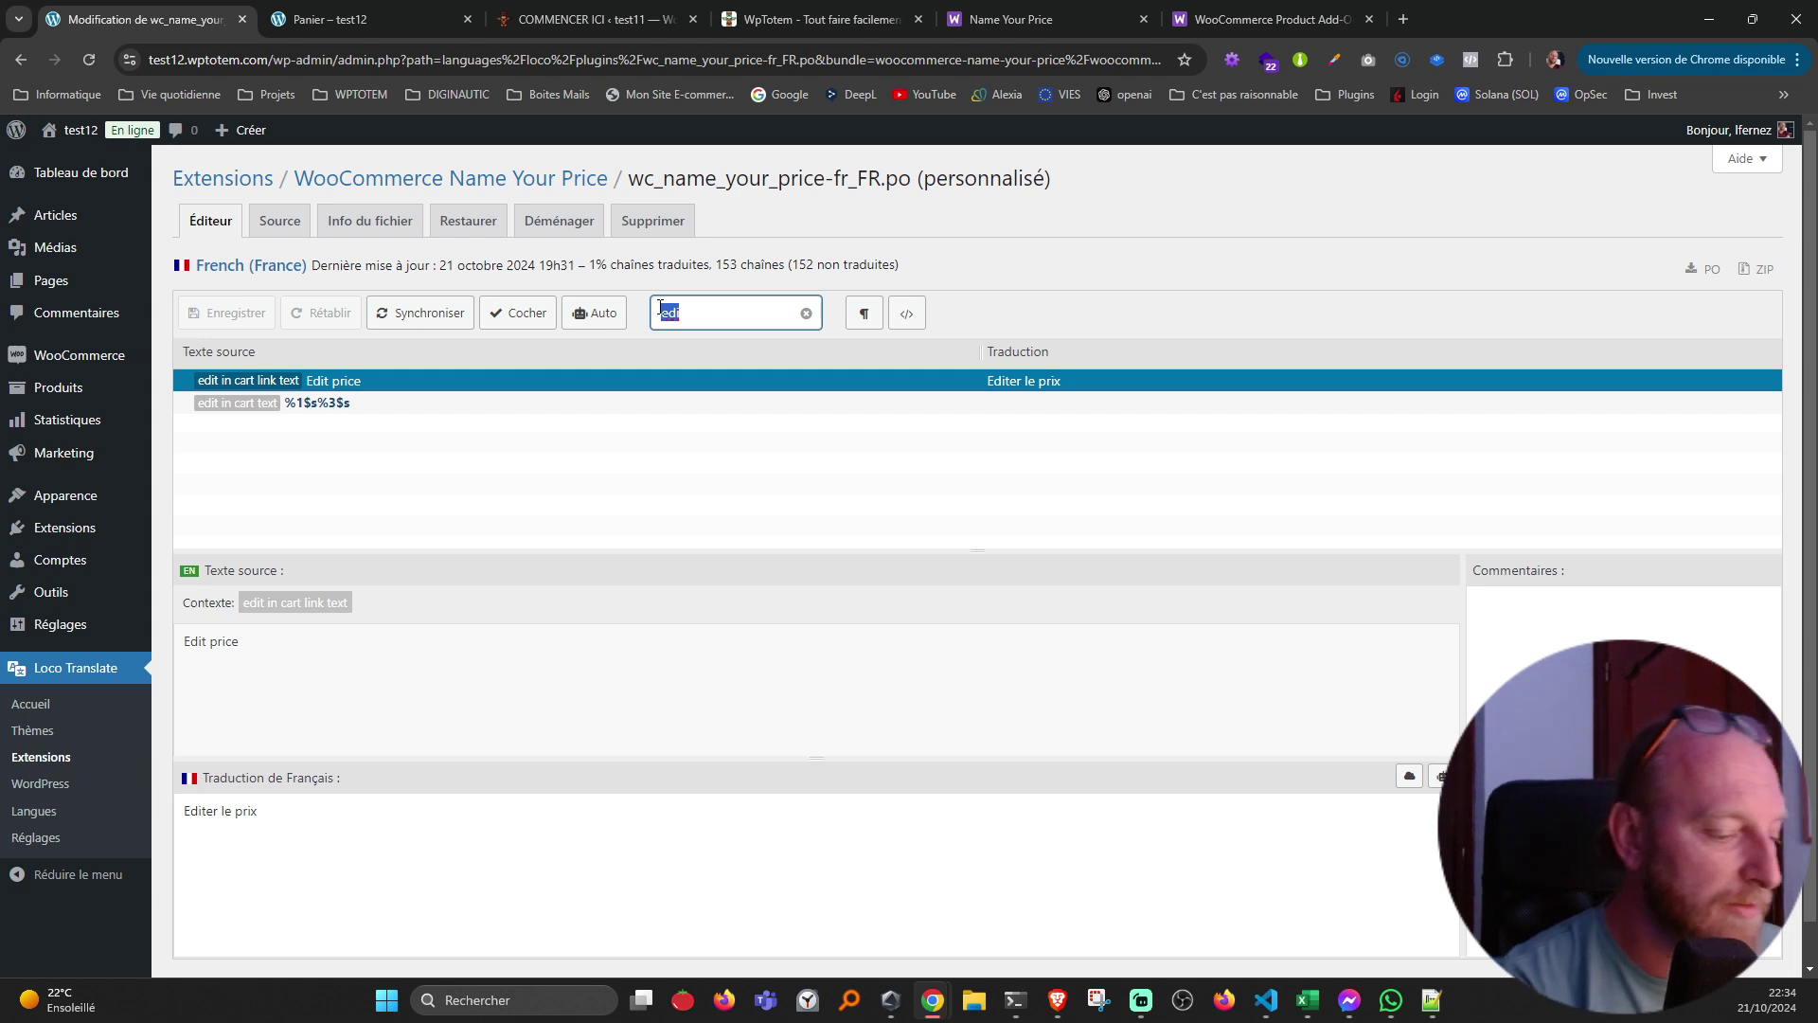
text(upda)
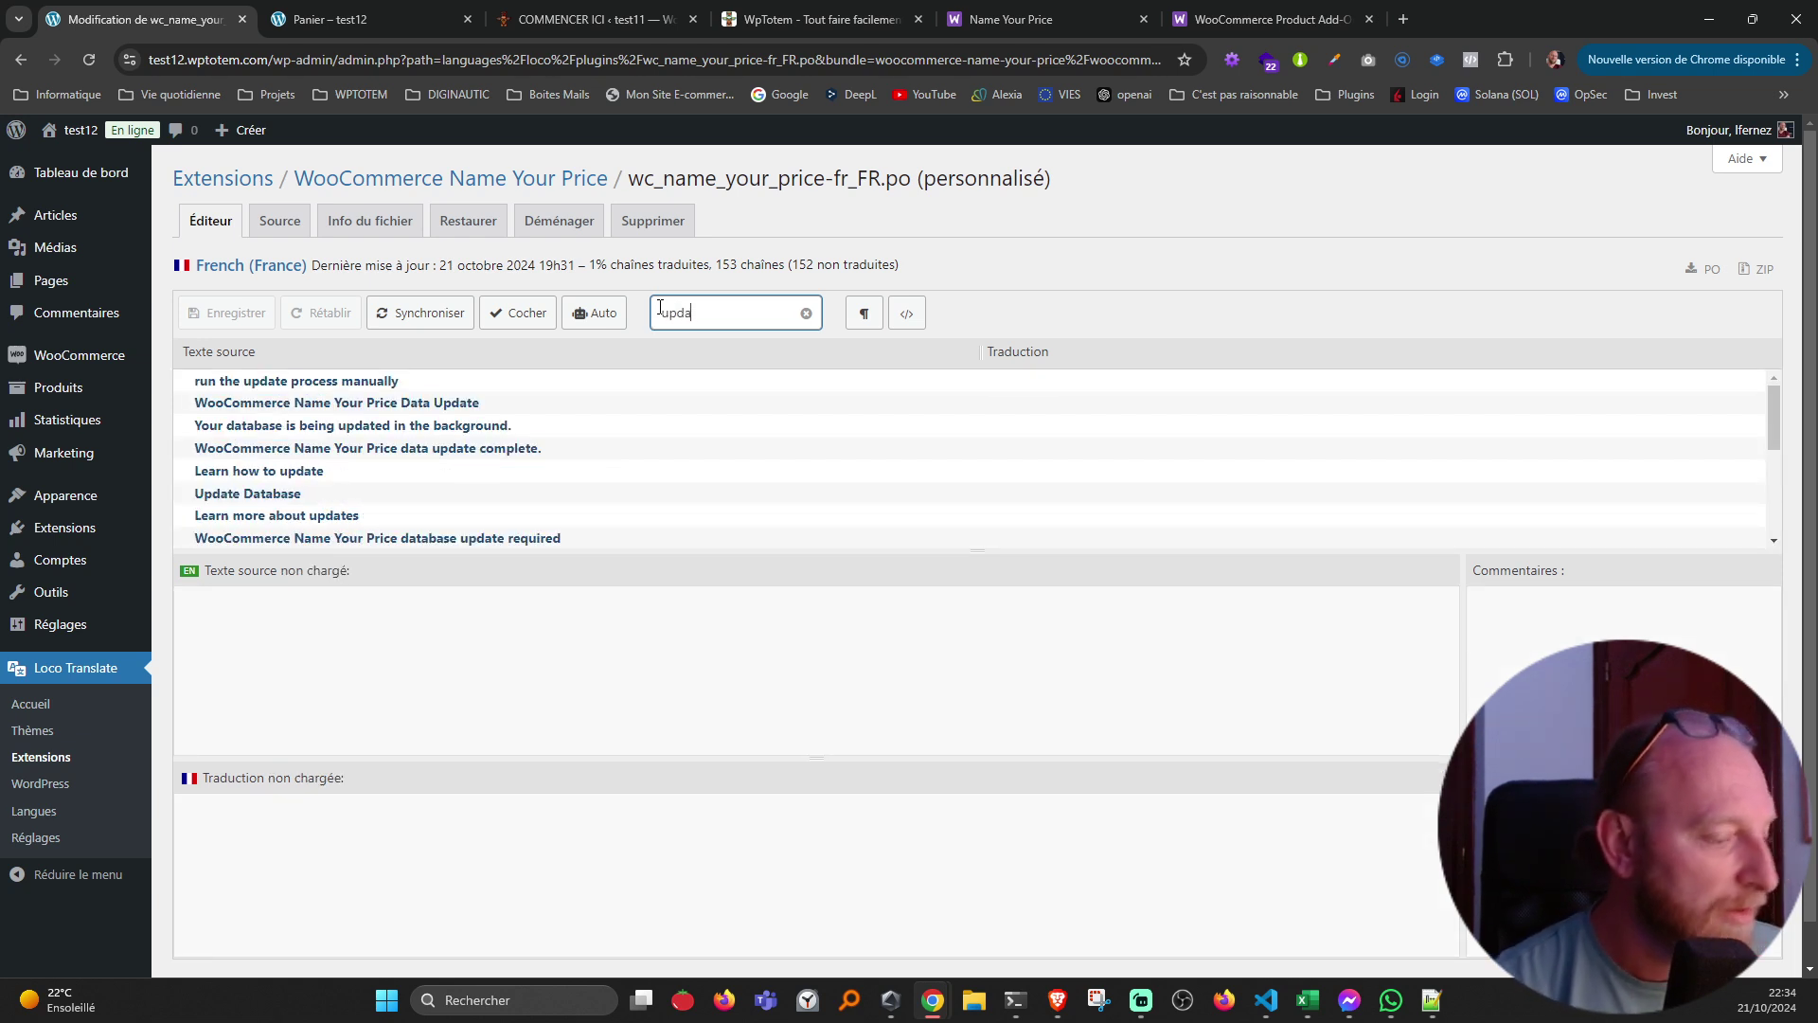
text(te c)
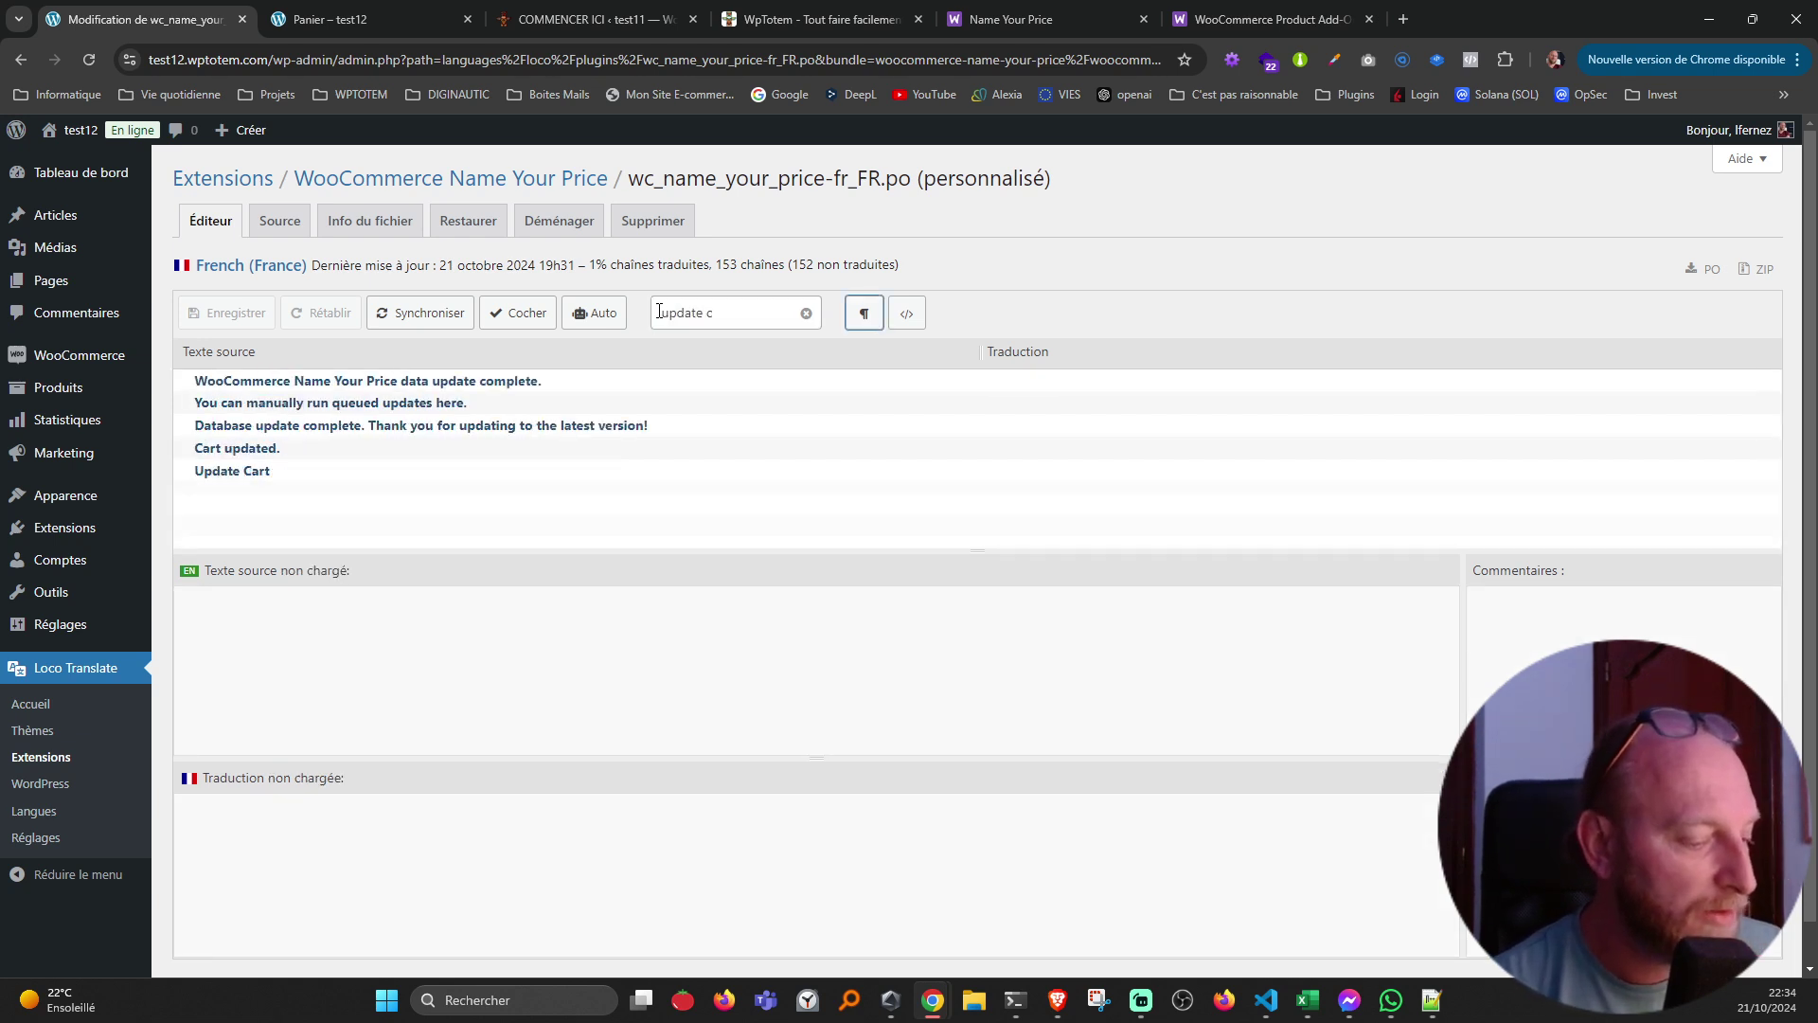
click(284, 473)
click(318, 829)
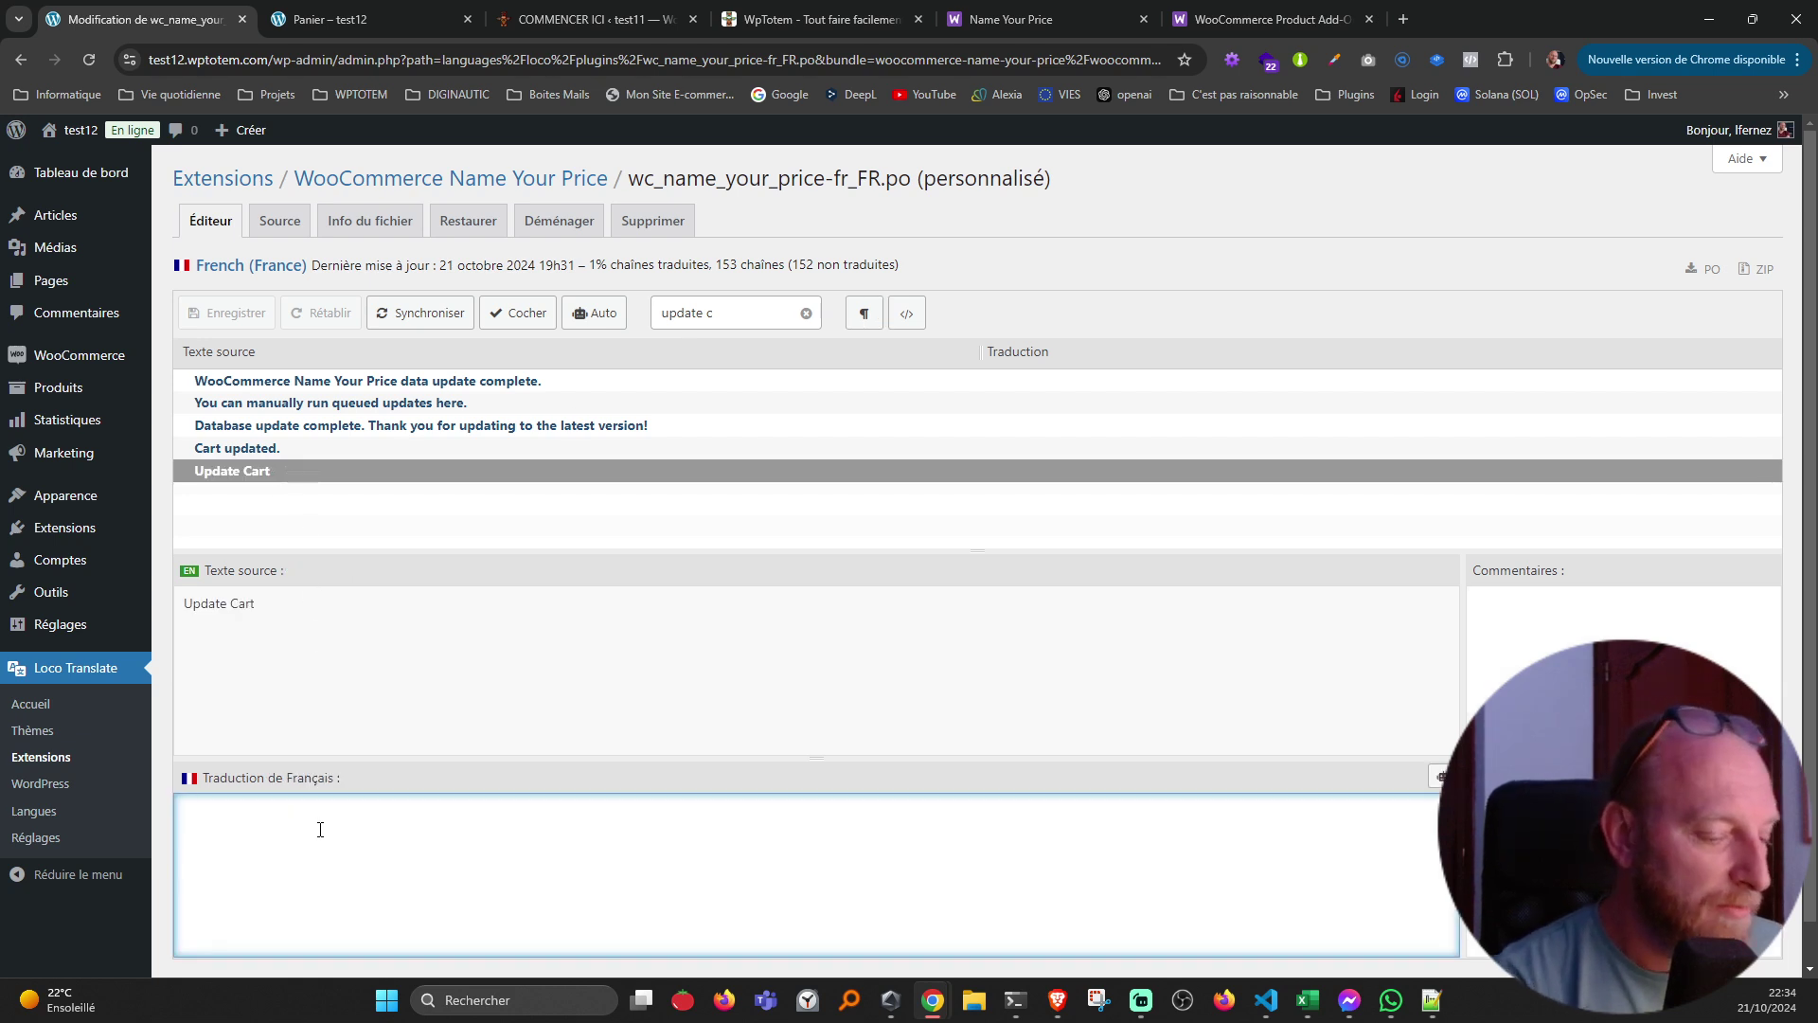
text(Mettre )
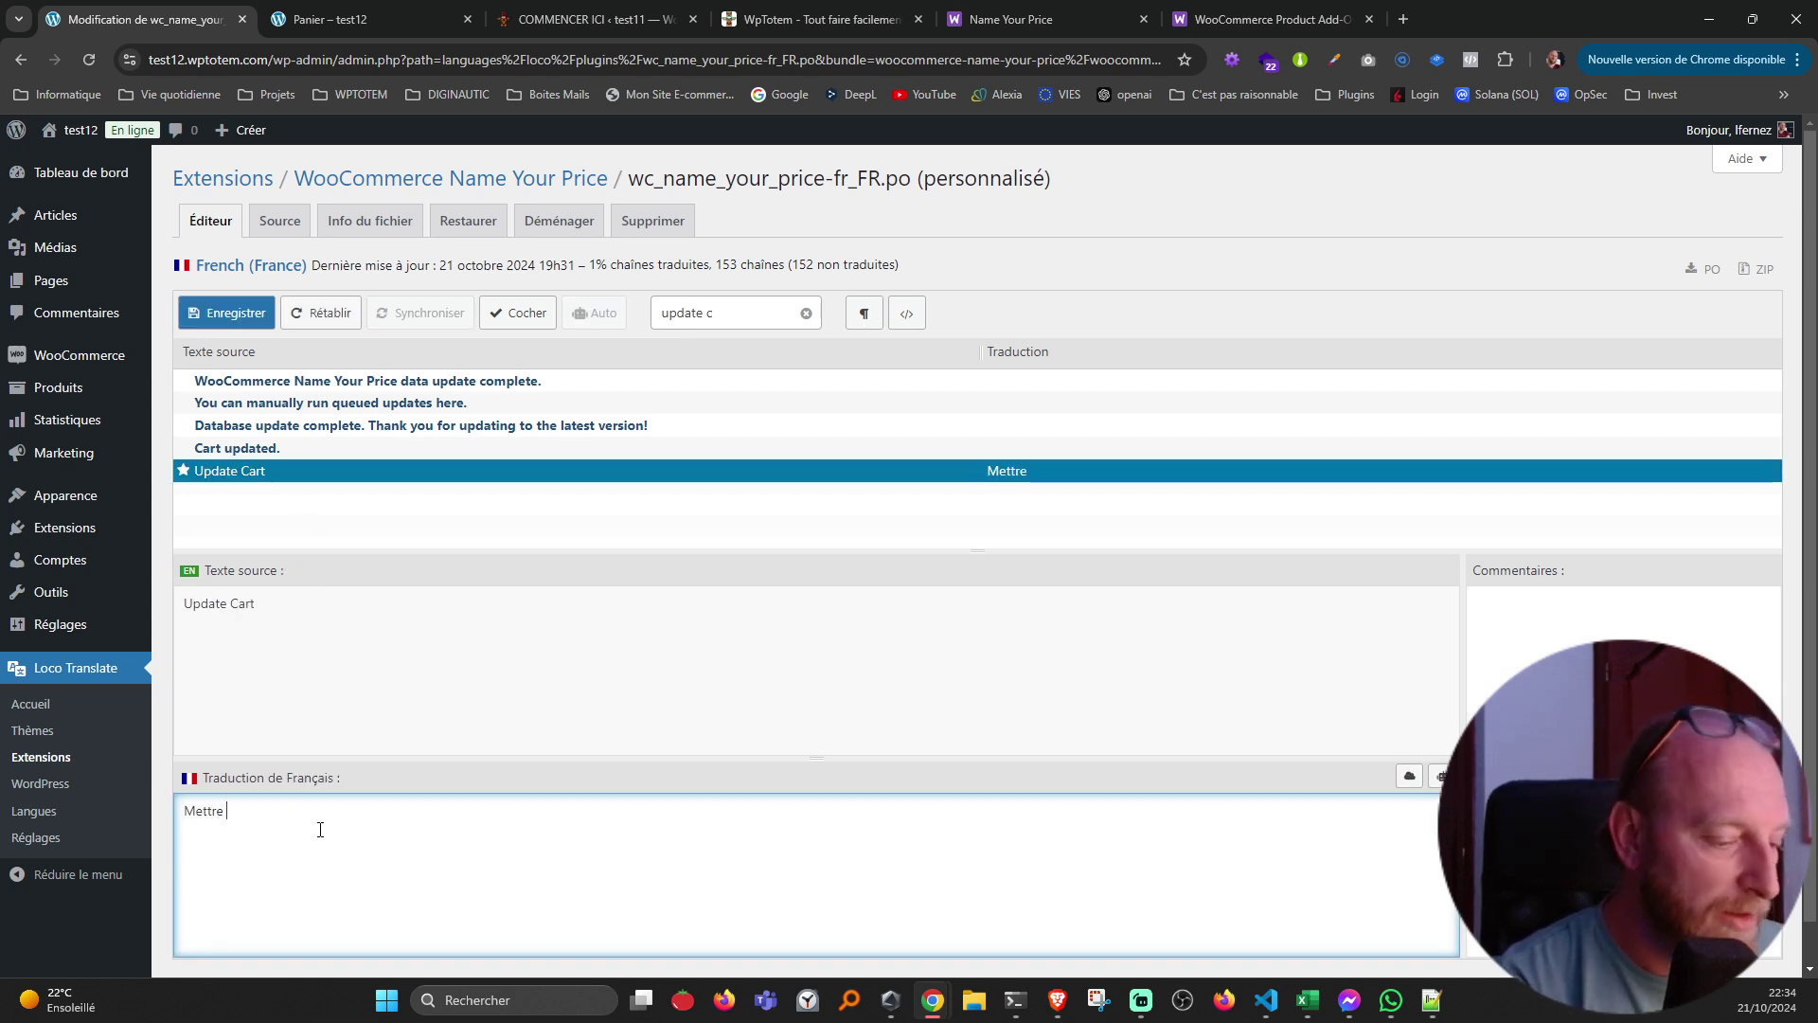
text(à jour le)
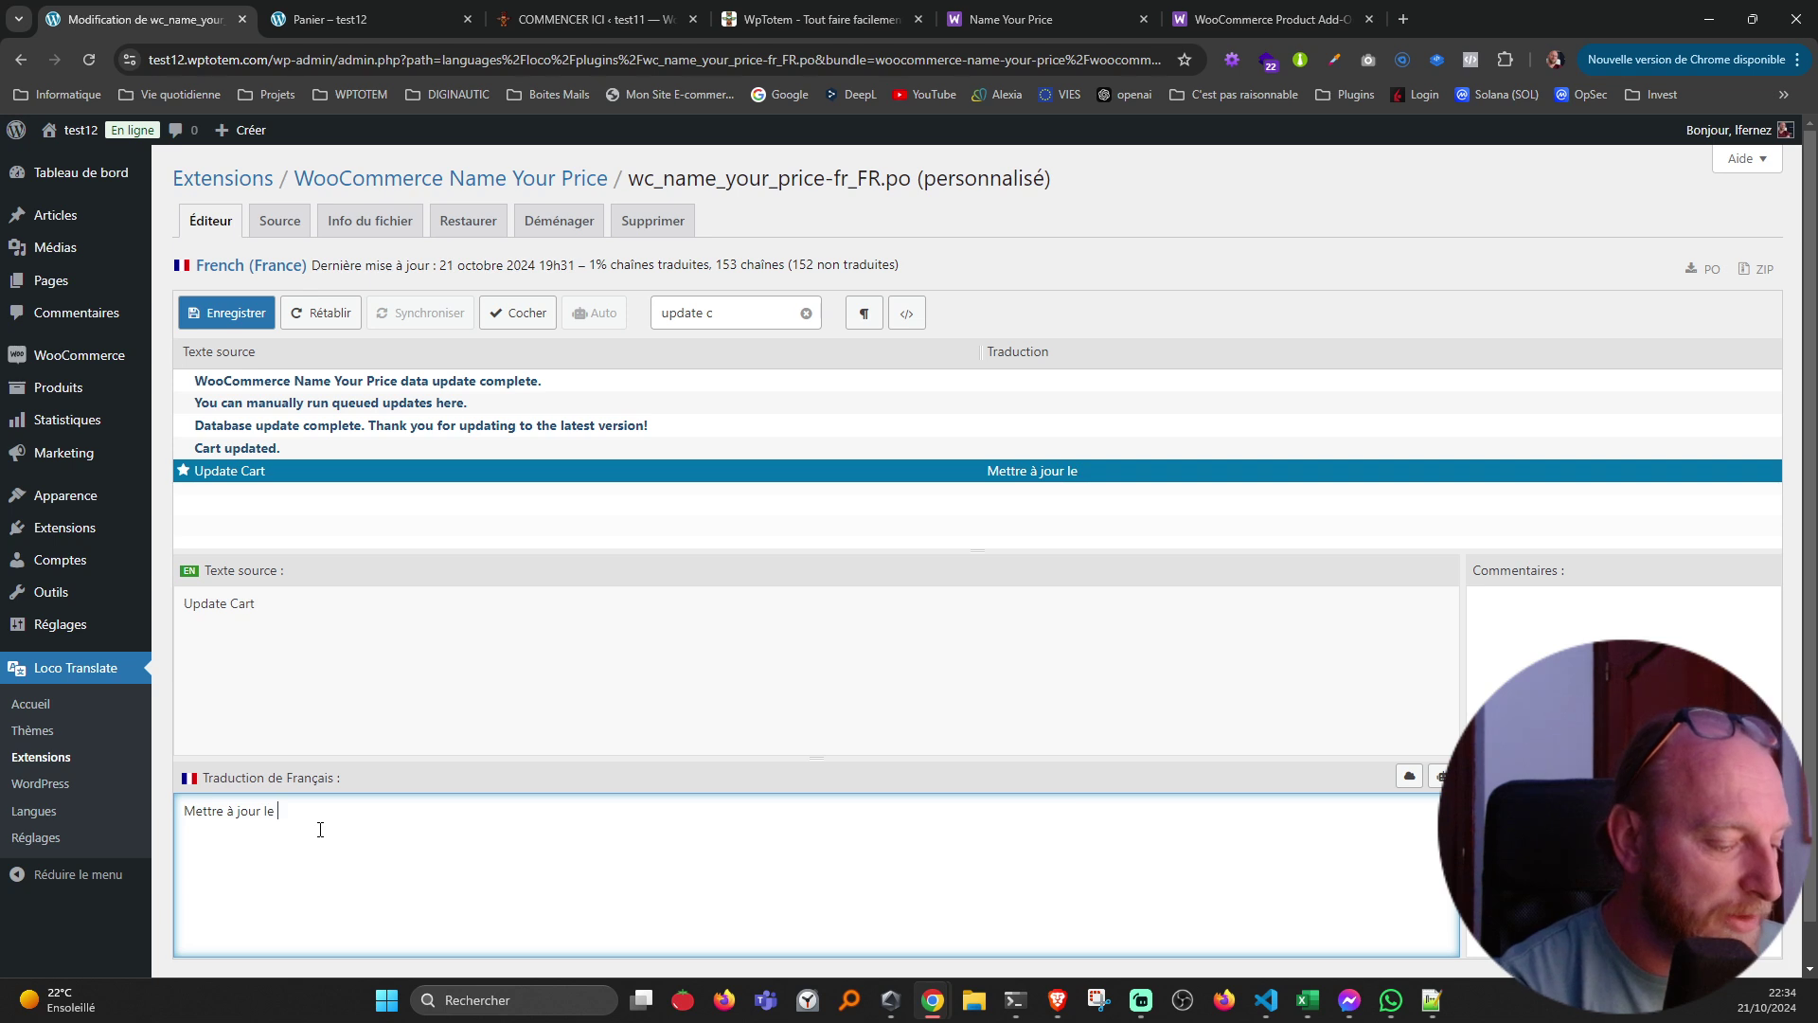
text( panier)
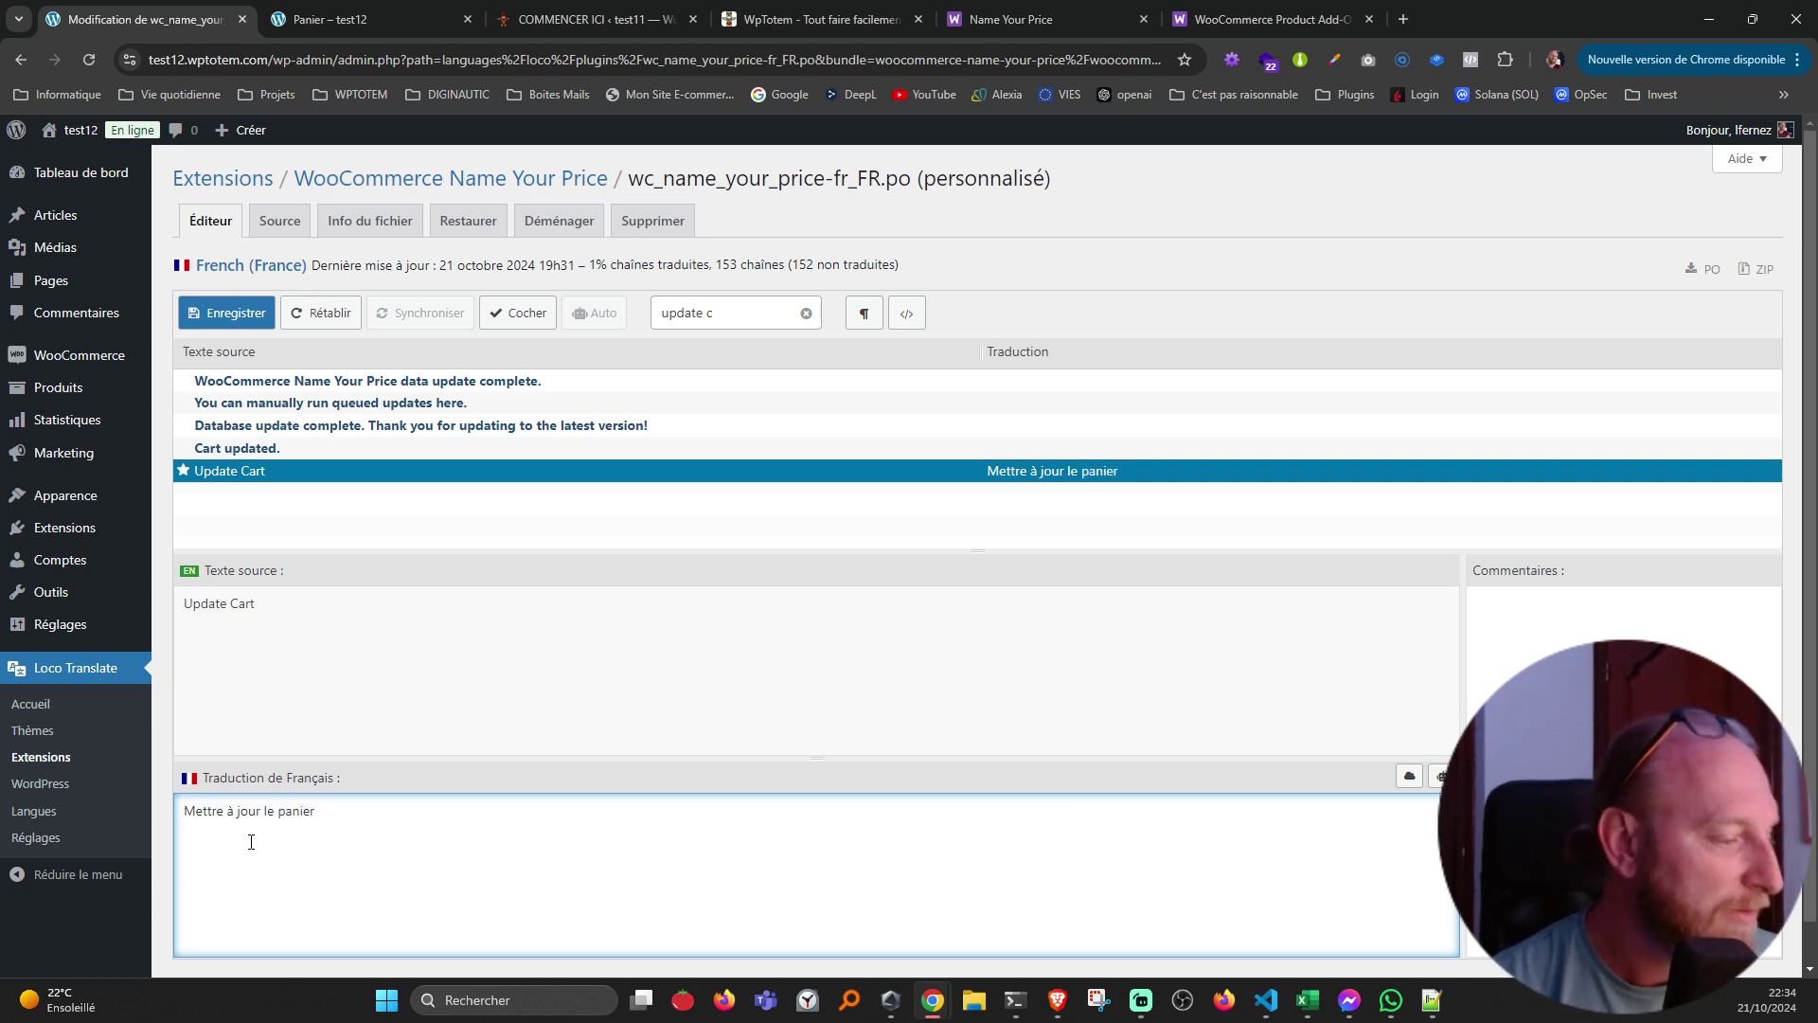
click(231, 320)
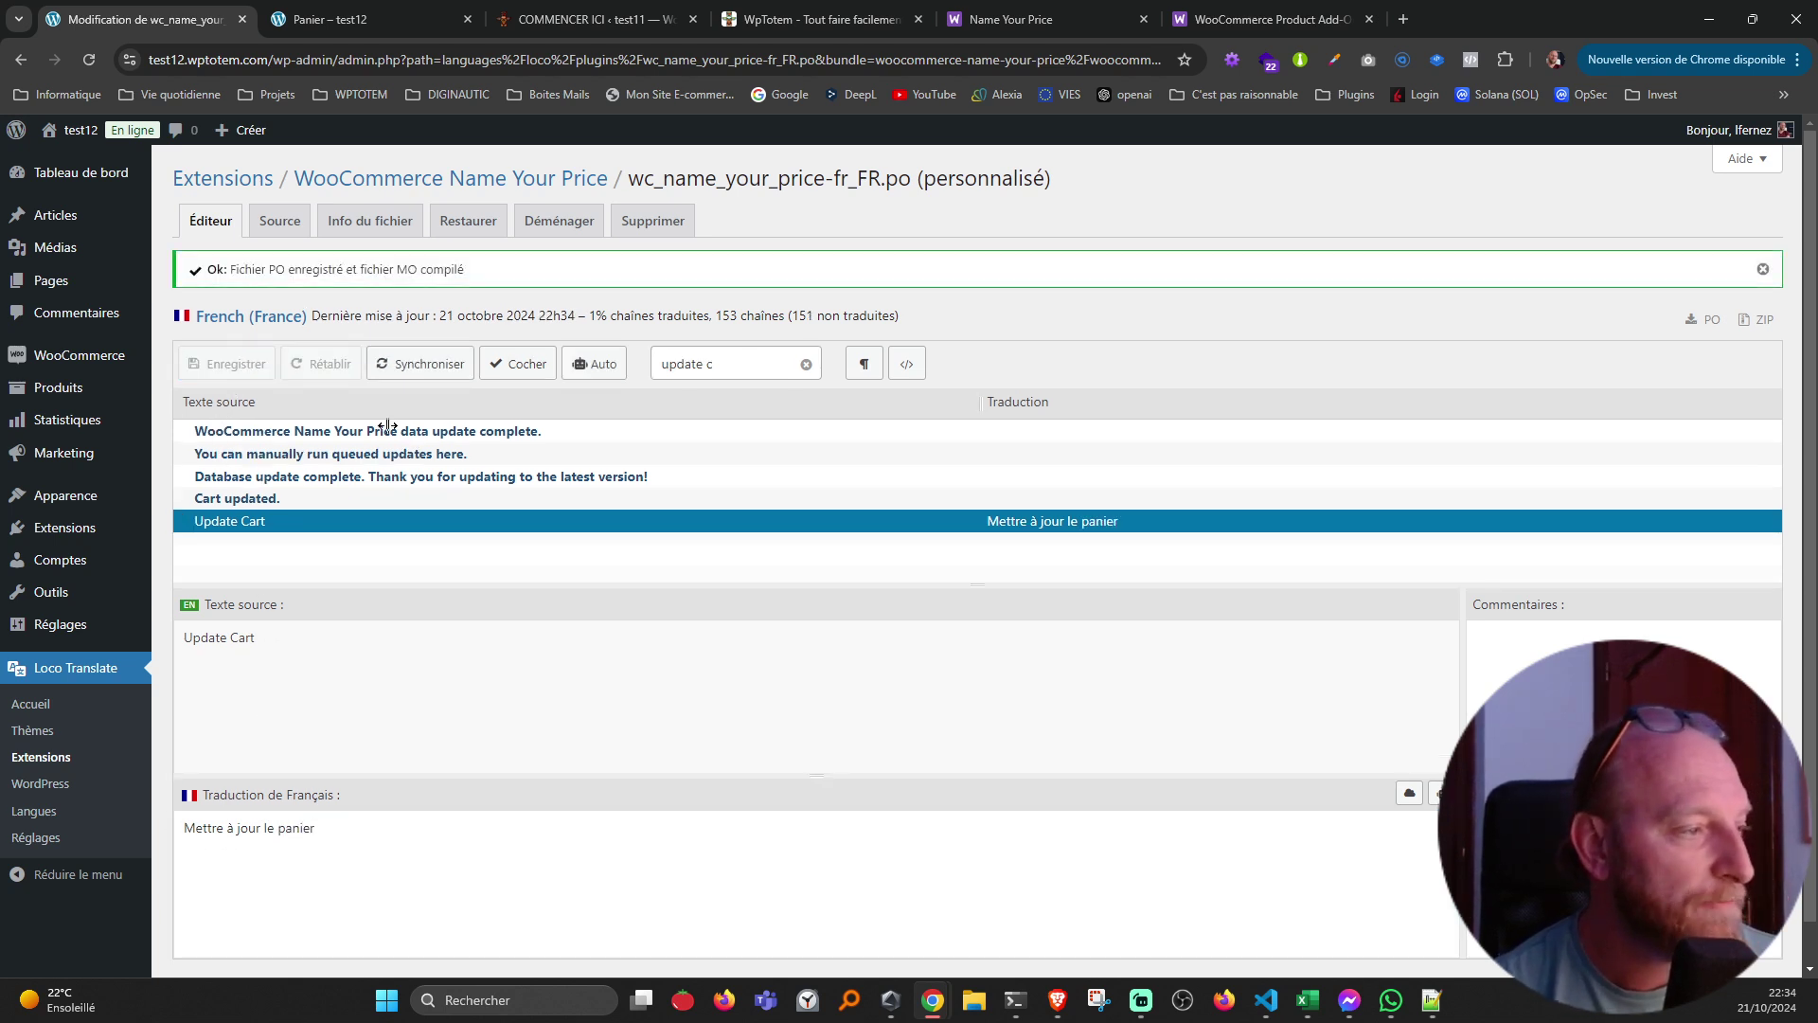
- Reload the cart page and reopen the "Payer ma facture" item for price editing to check the translated update button
click(341, 21)
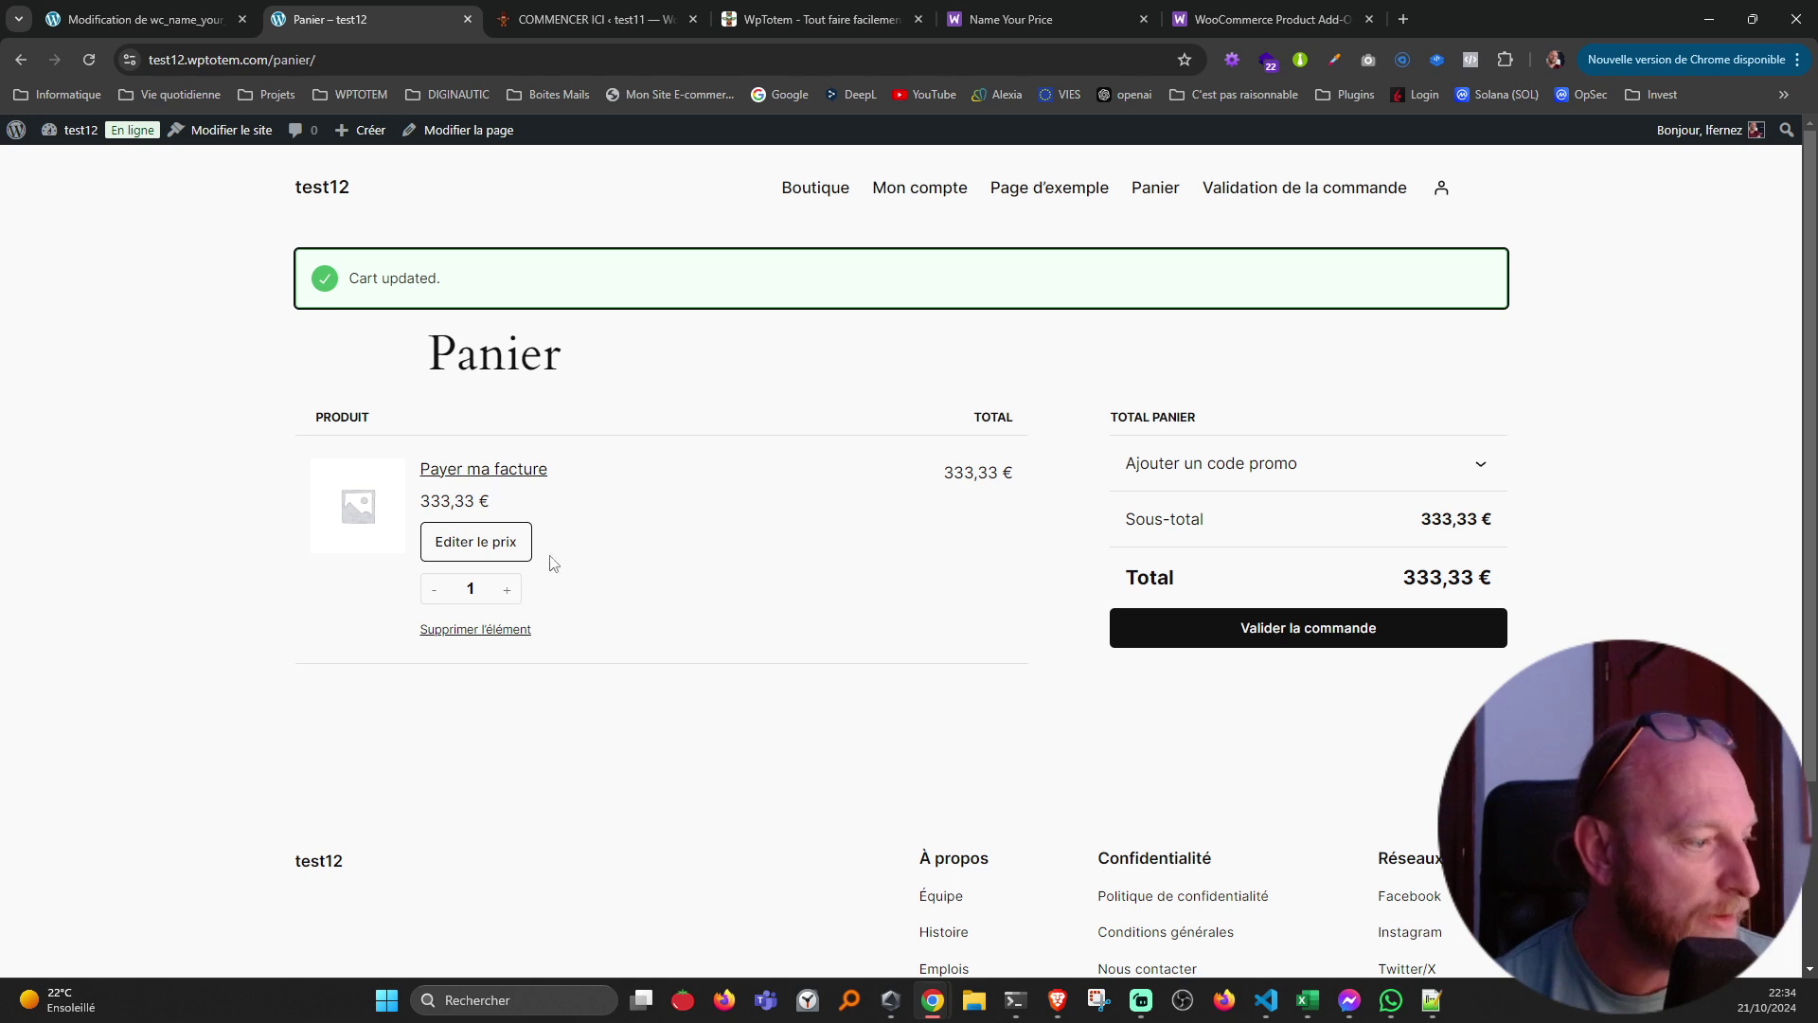
key(F5)
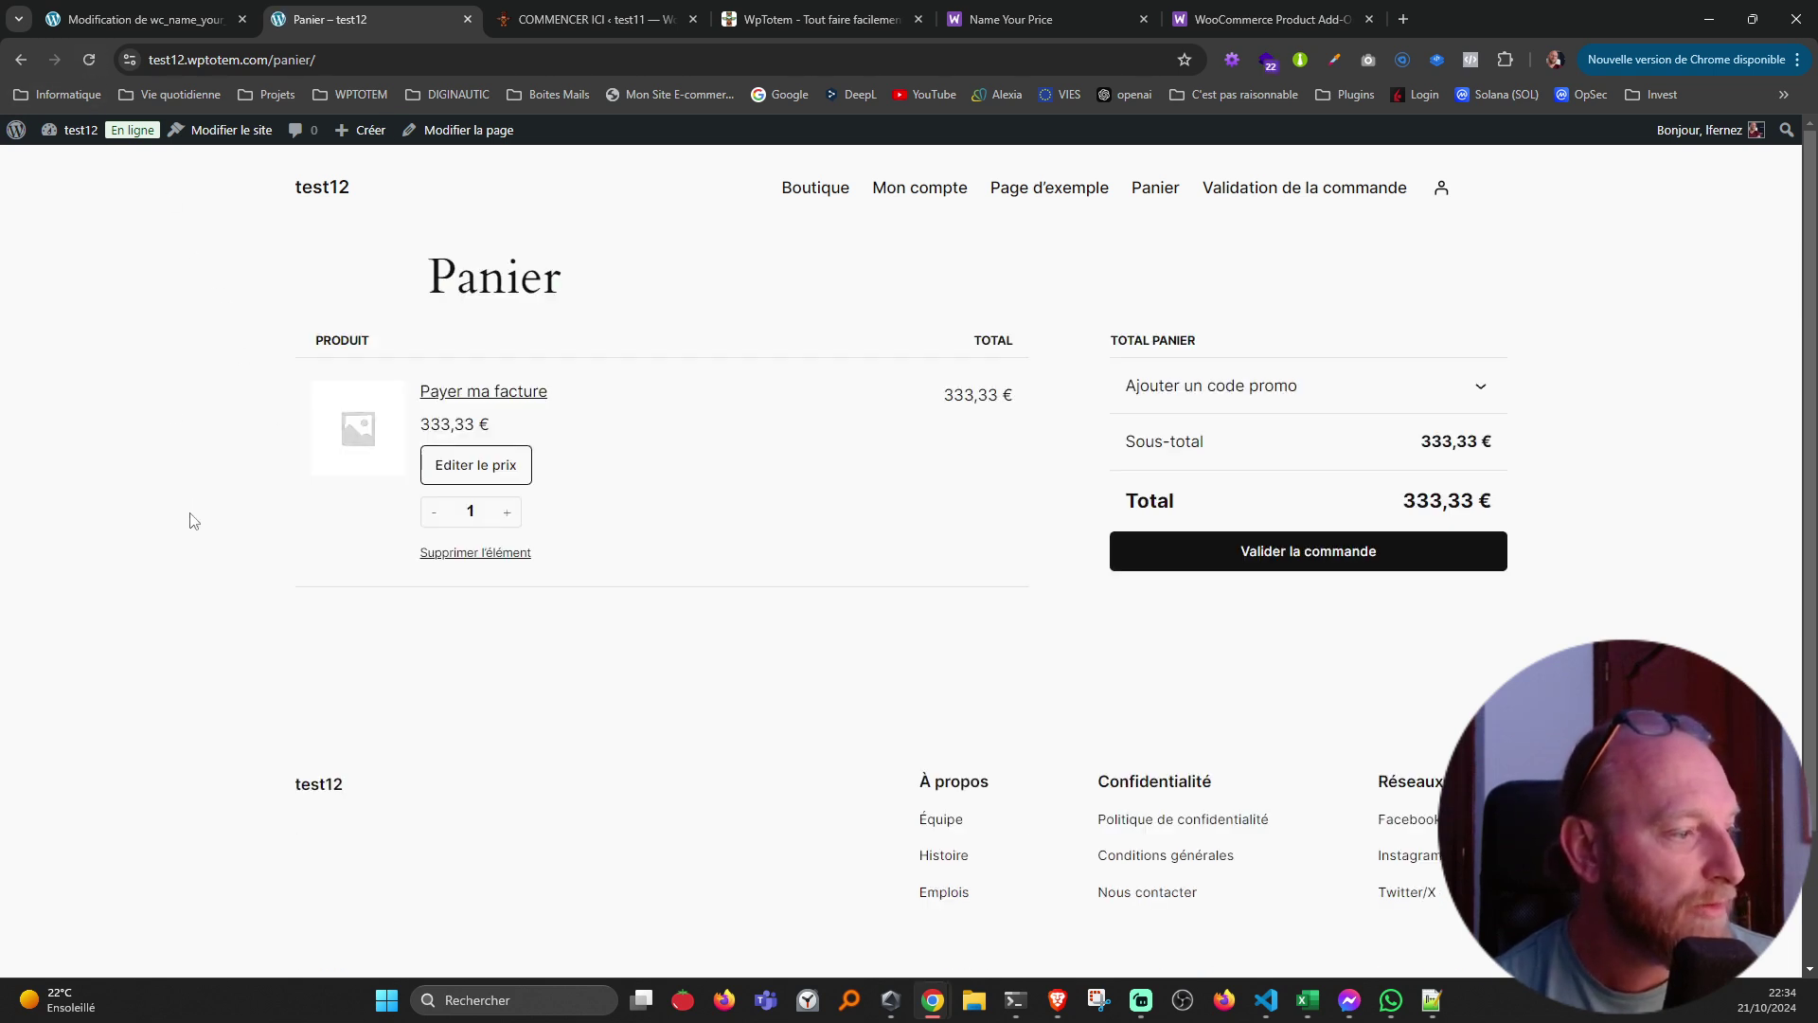
click(502, 470)
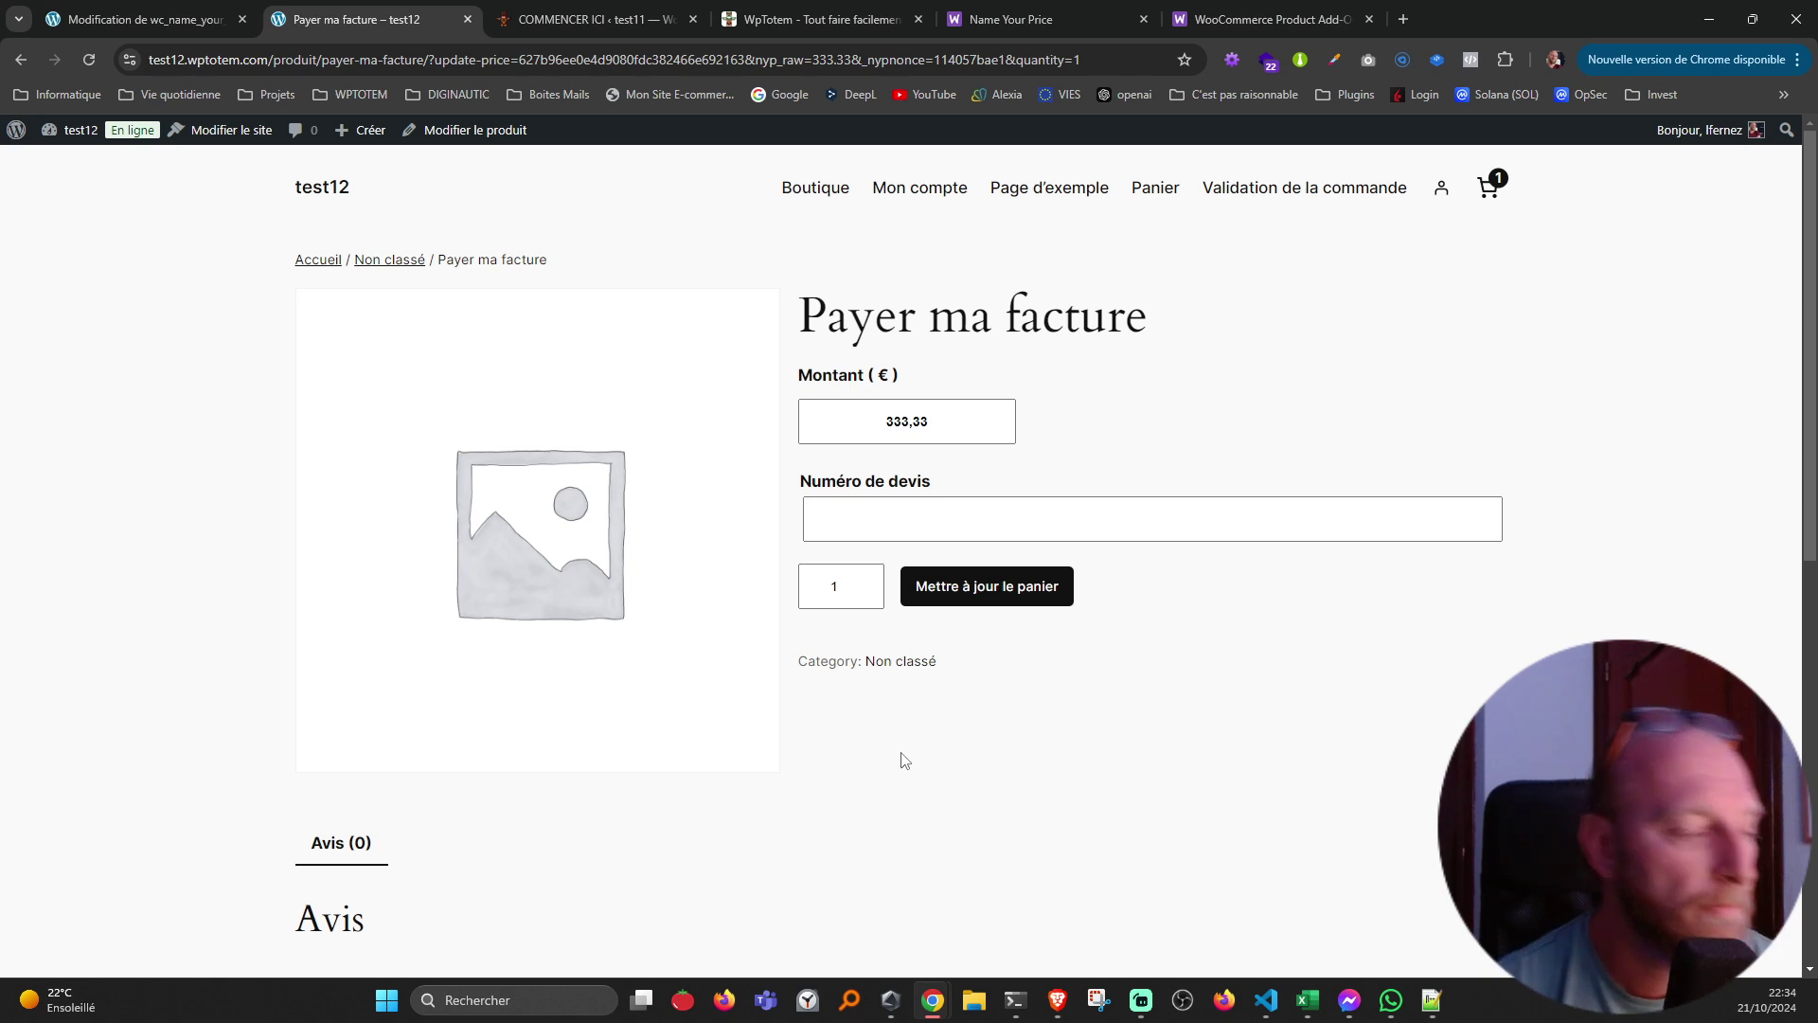
drag(912, 748, 922, 746)
click(1056, 722)
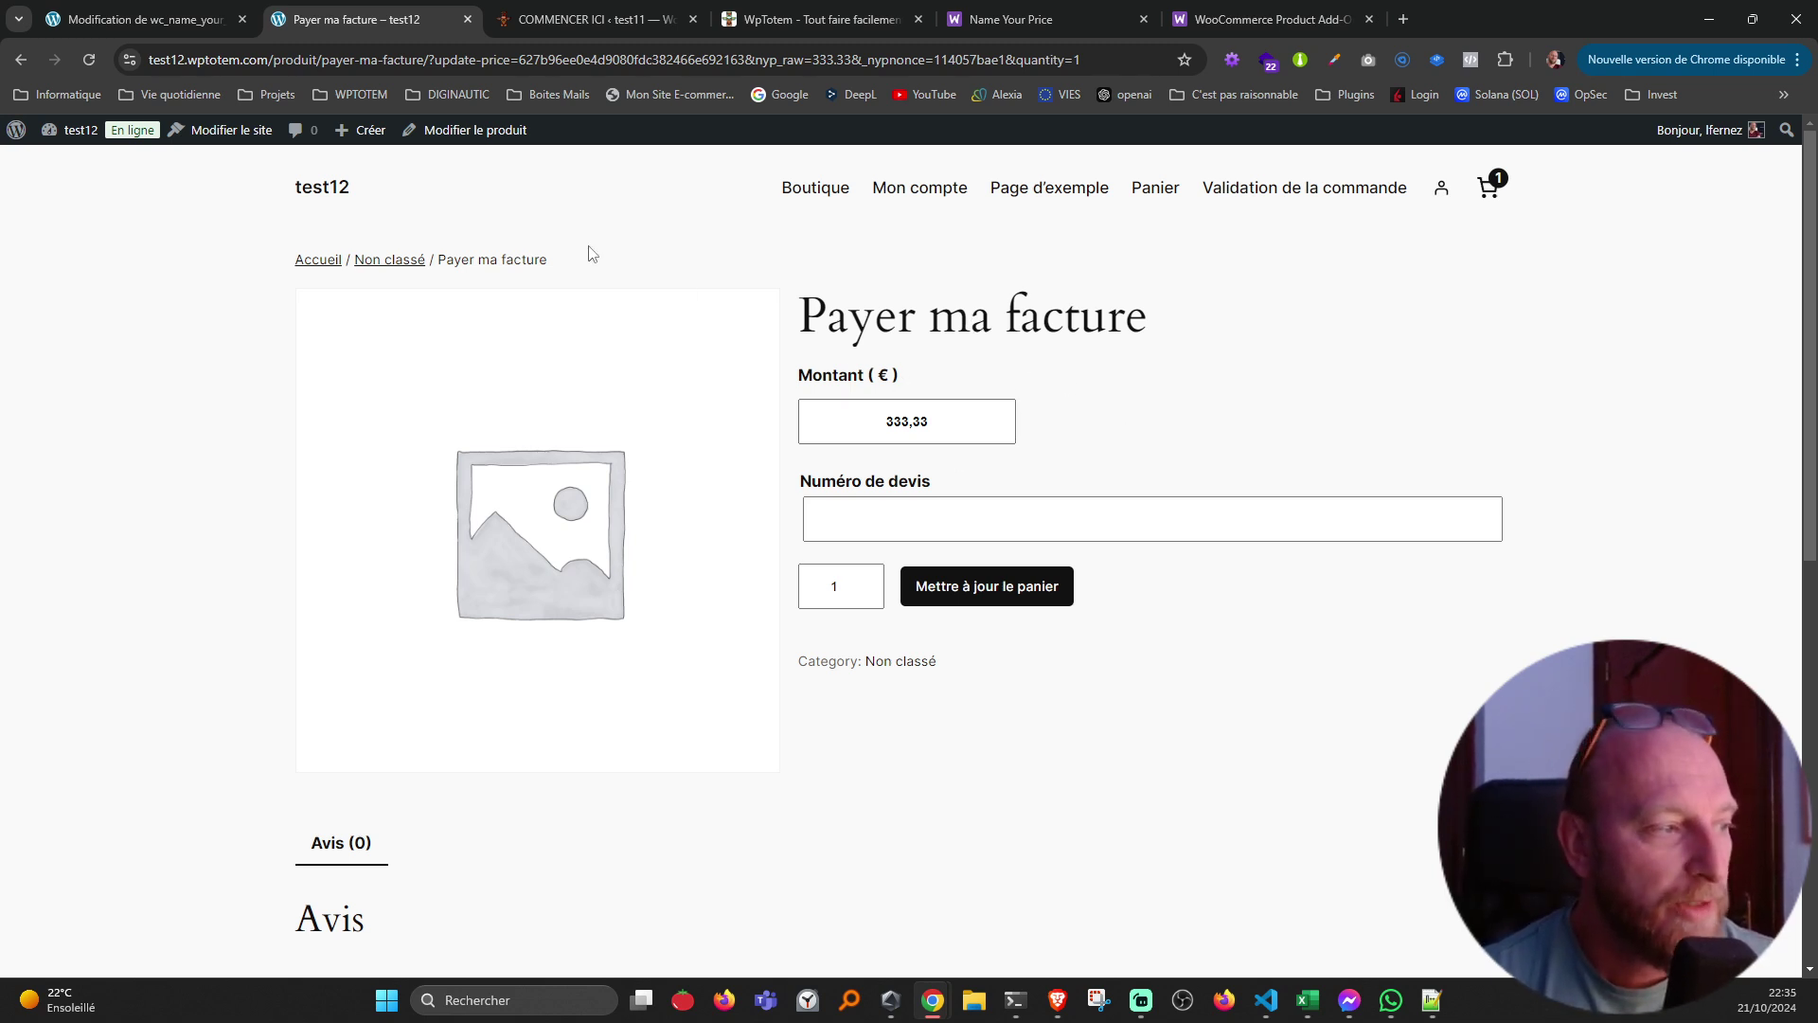
- Look over the Name Your Price and Product Add-Ons extension pages on WooCommerce.com, and return to the Loco Translate editor
click(1047, 27)
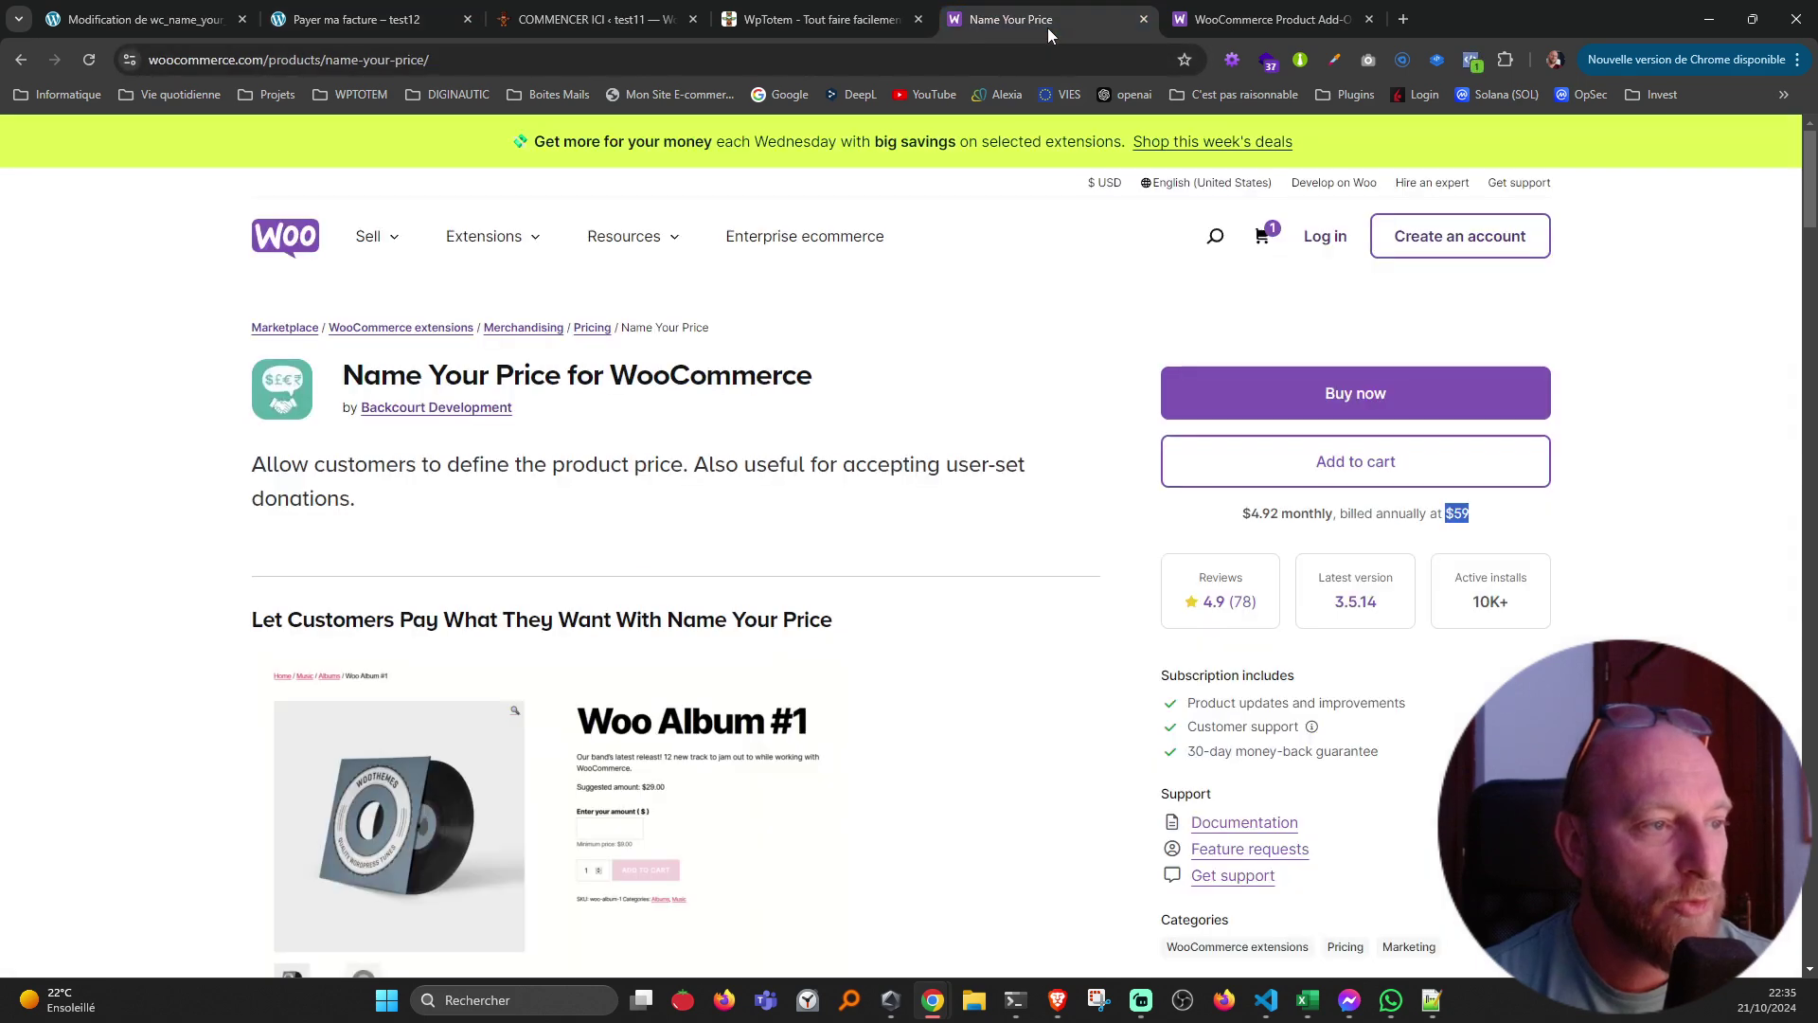
click(1253, 25)
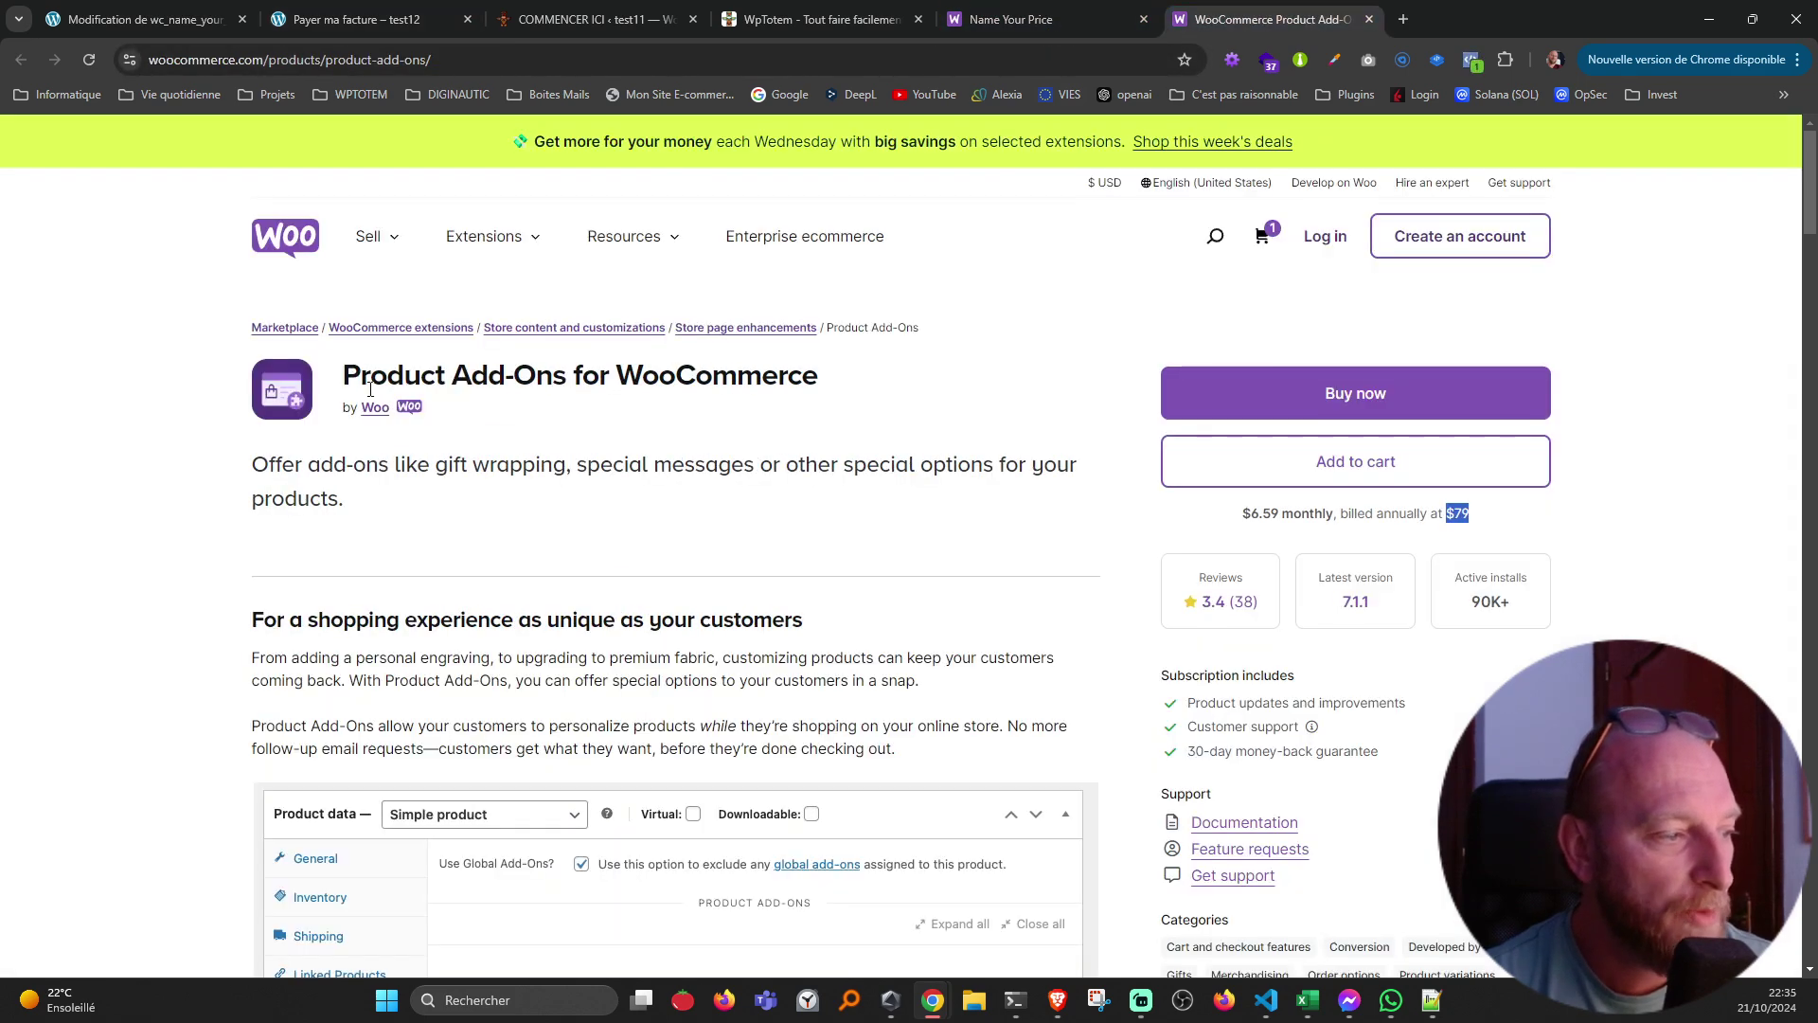
click(108, 22)
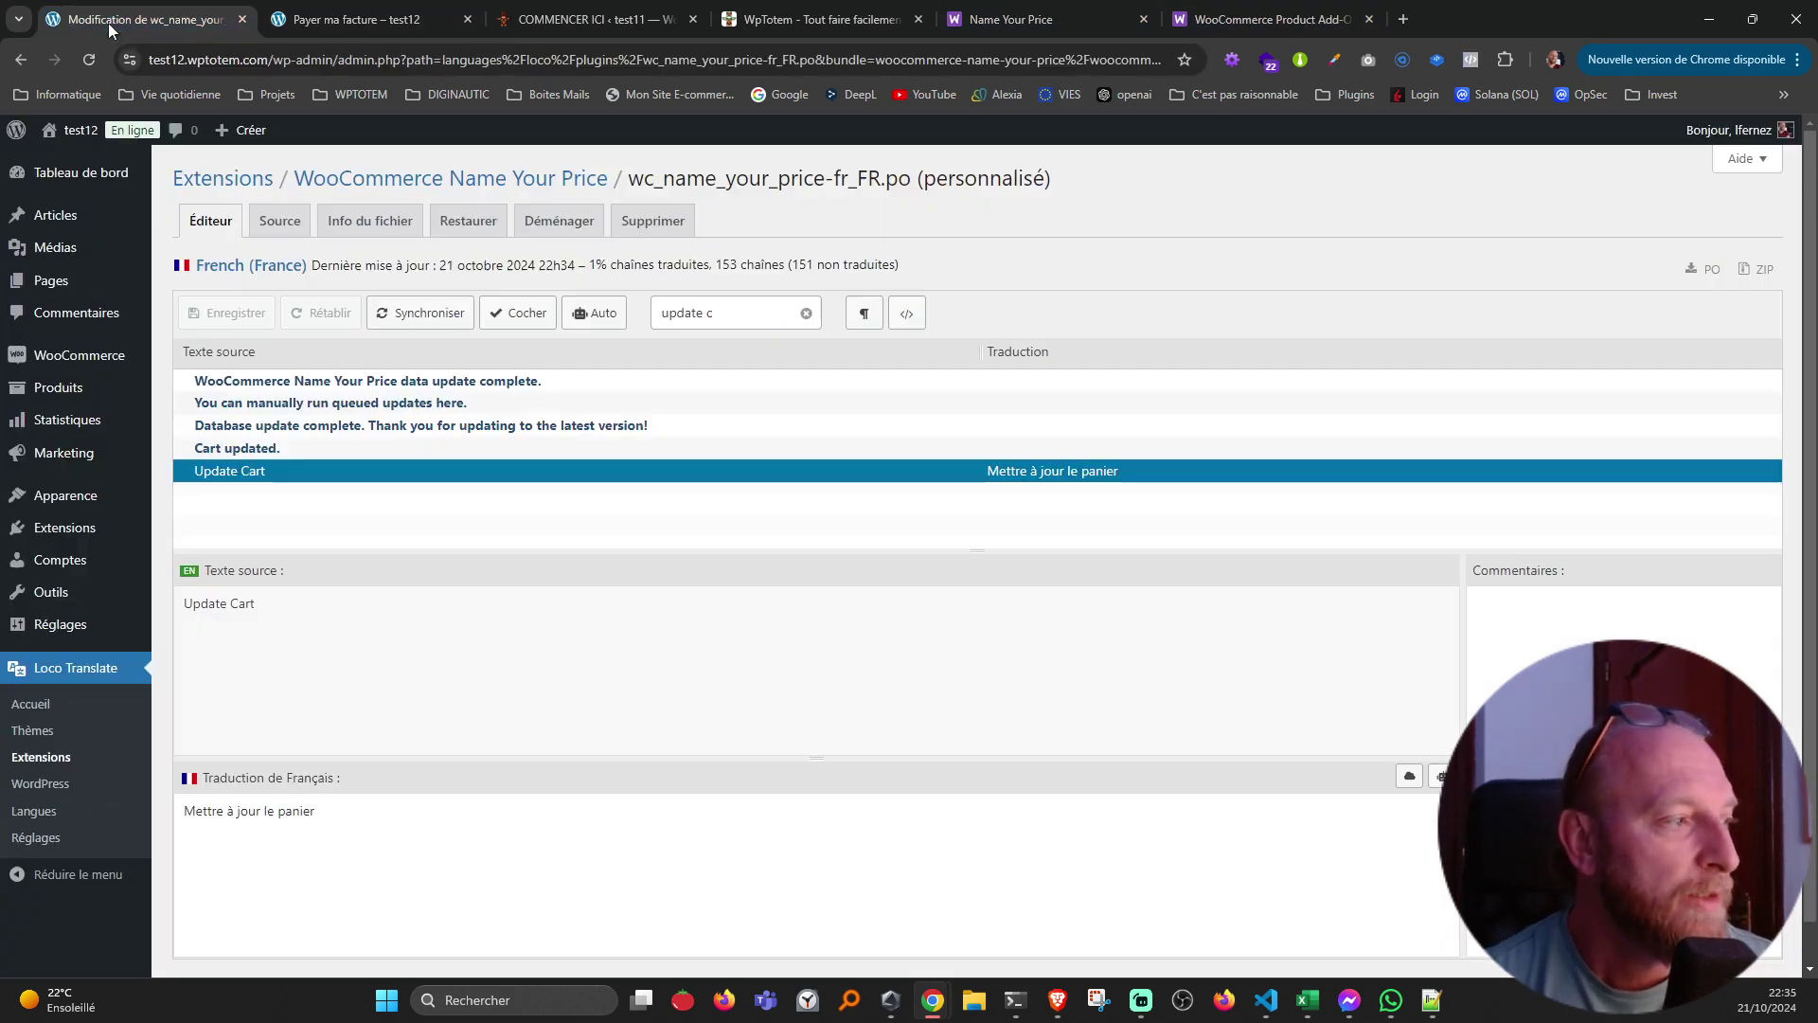
- View the test11 dashboard and examine the Vitrine, Solopreneur and Pro subscription plans on the WpTotem pricing page
click(531, 20)
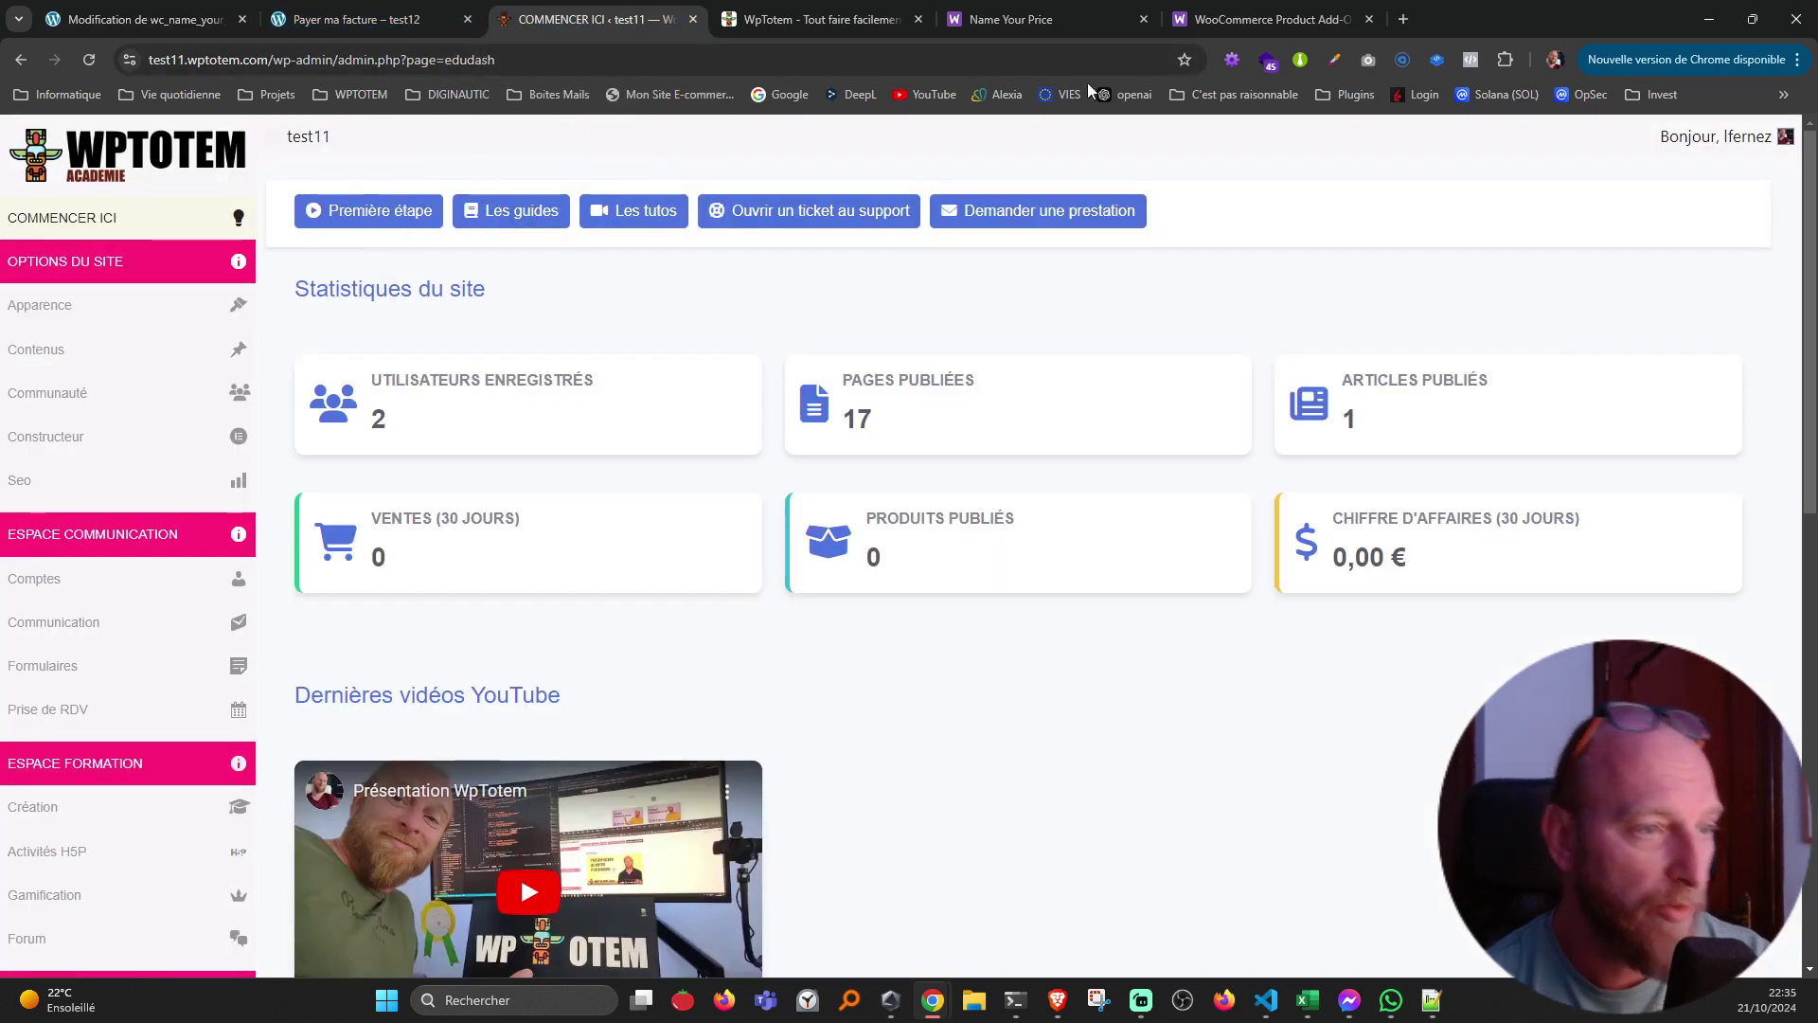
click(809, 25)
scroll(419, 471, up, 1)
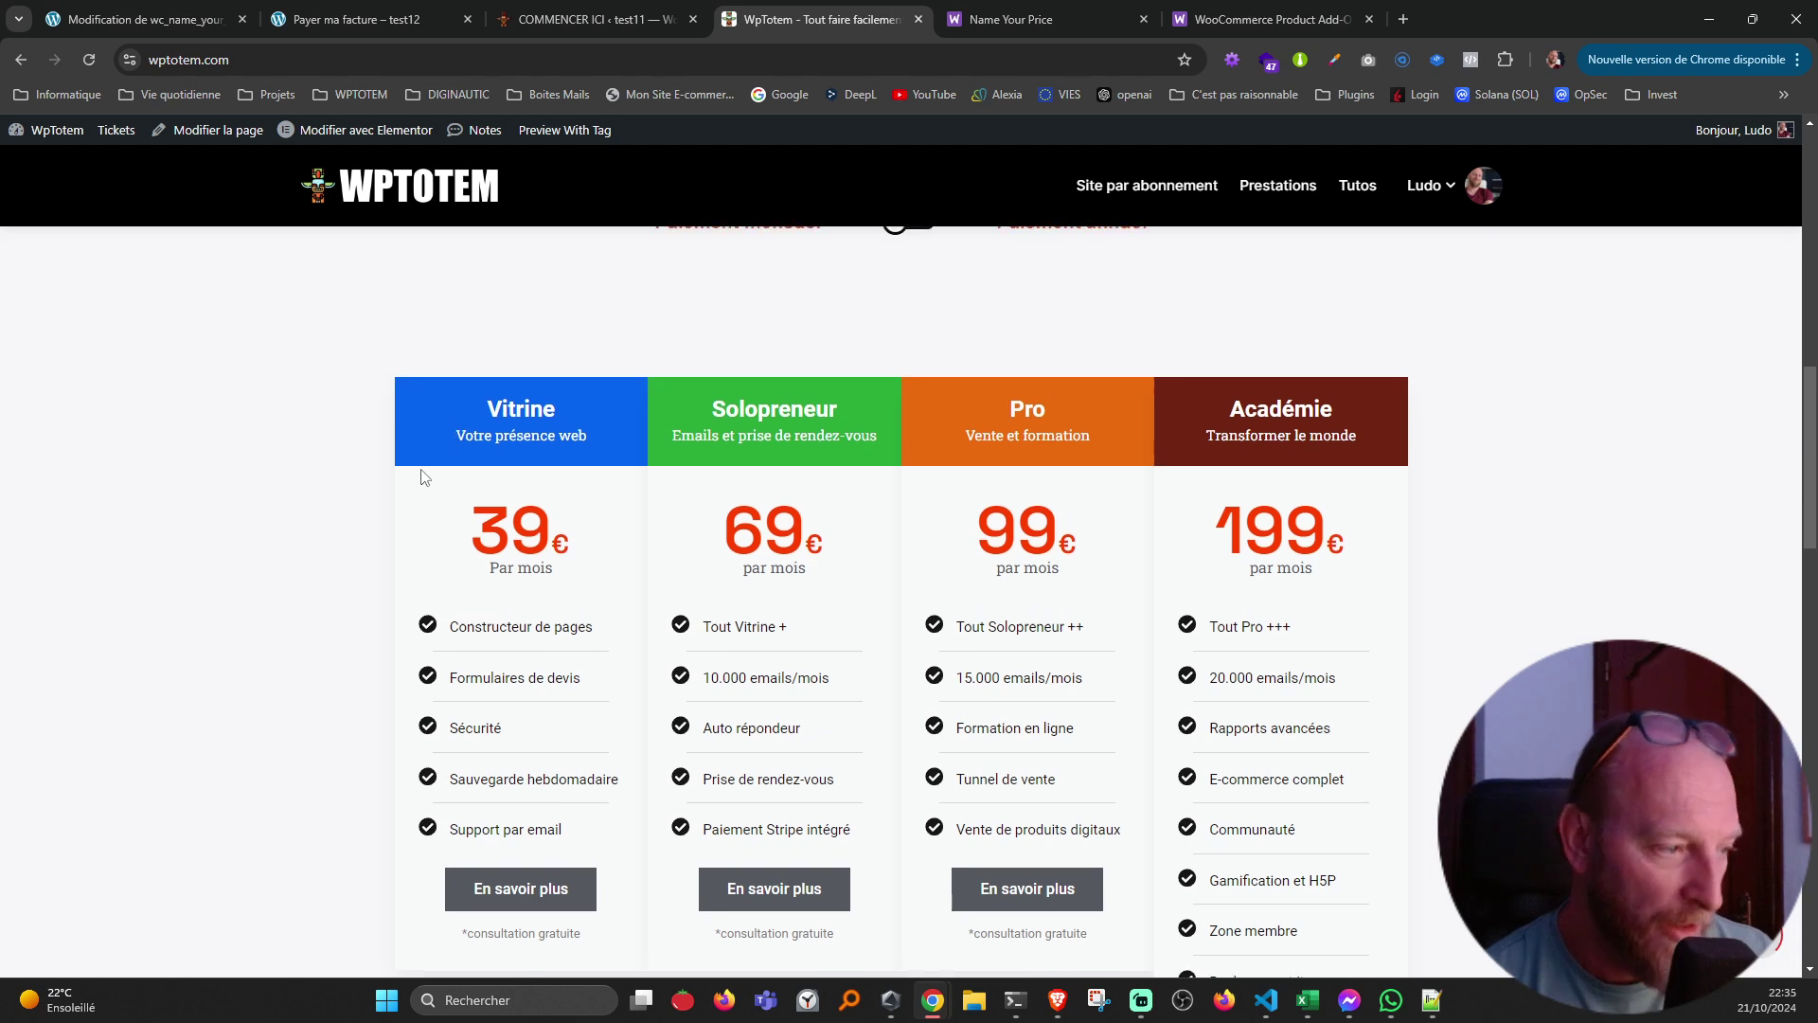
scroll(420, 471, down, 1)
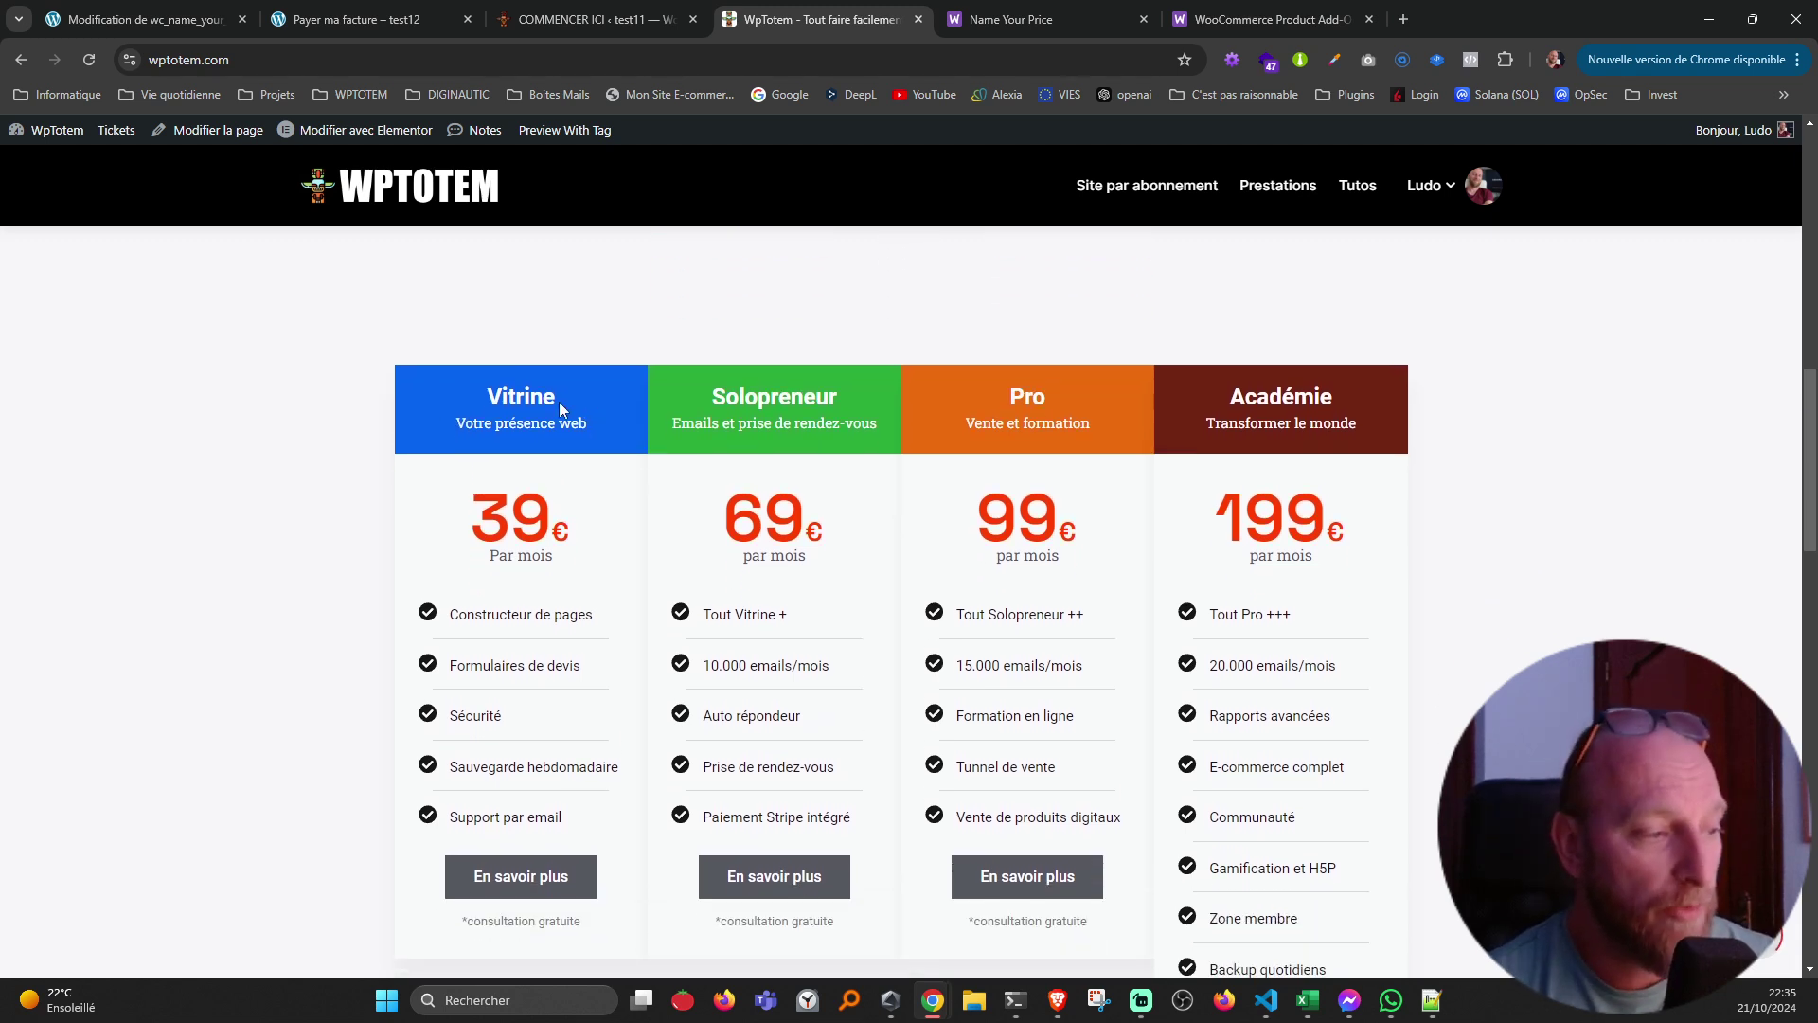
drag(559, 401, 477, 404)
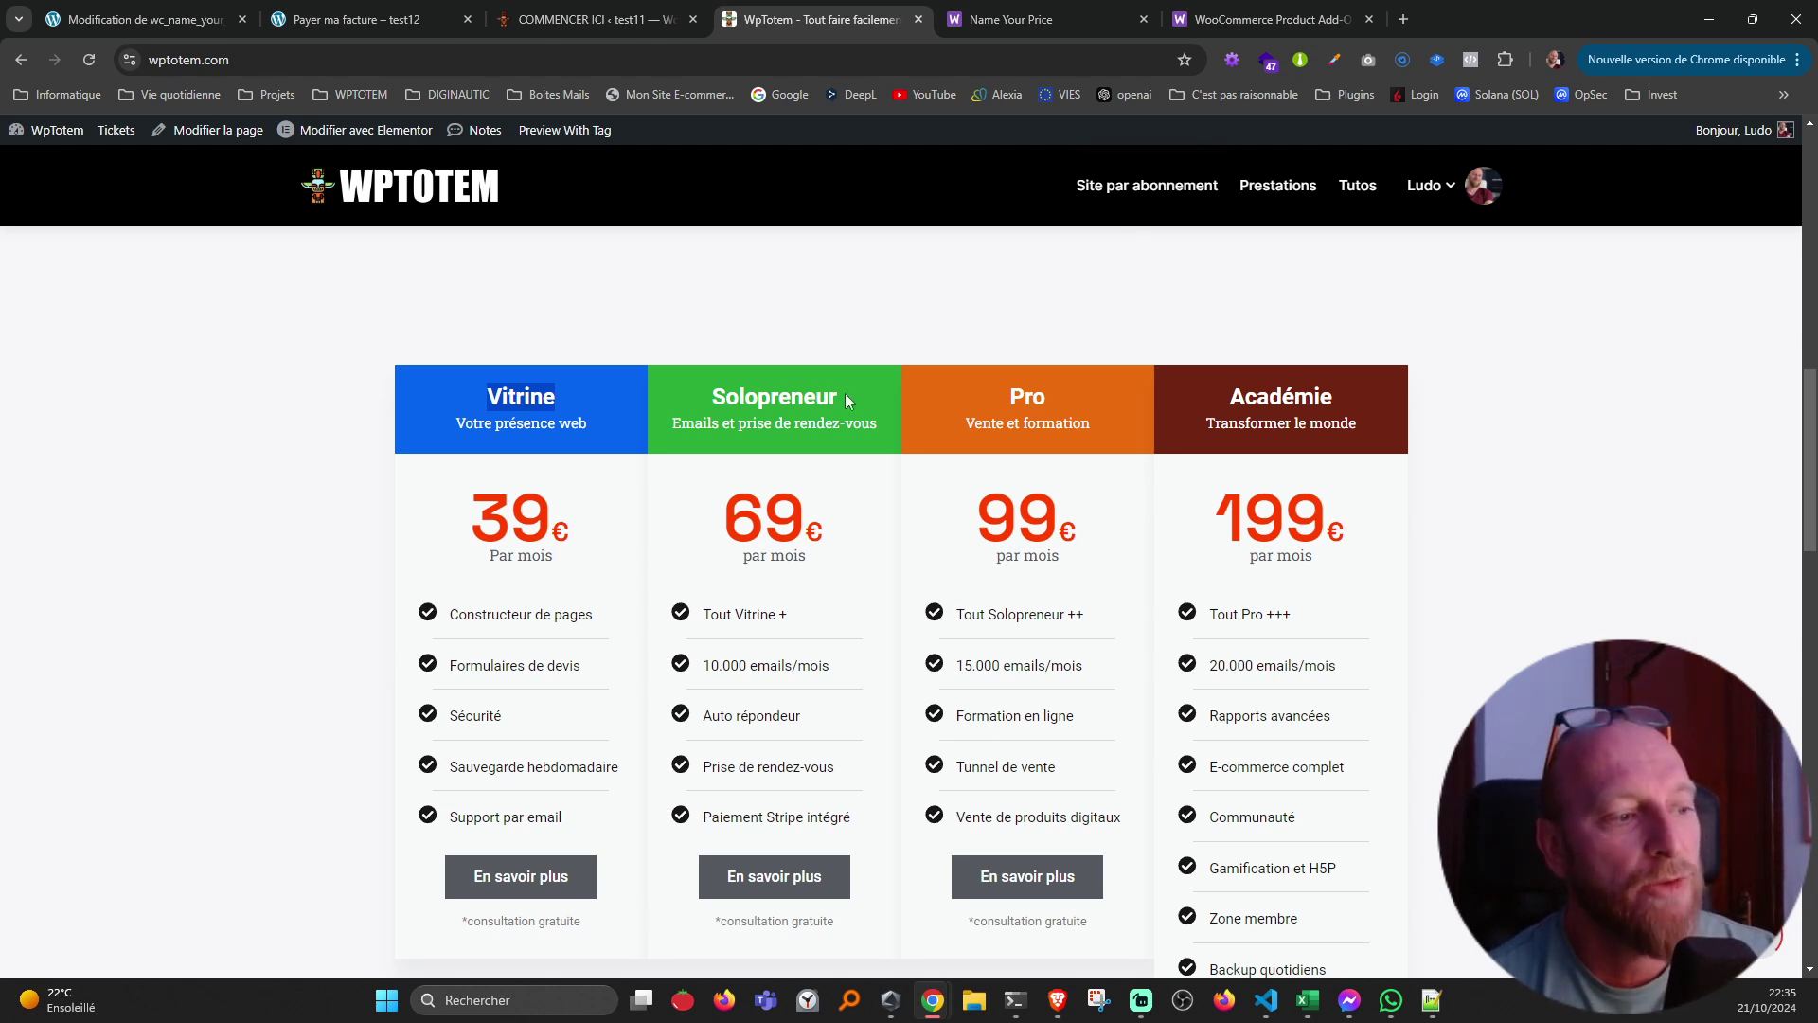
drag(845, 394, 708, 400)
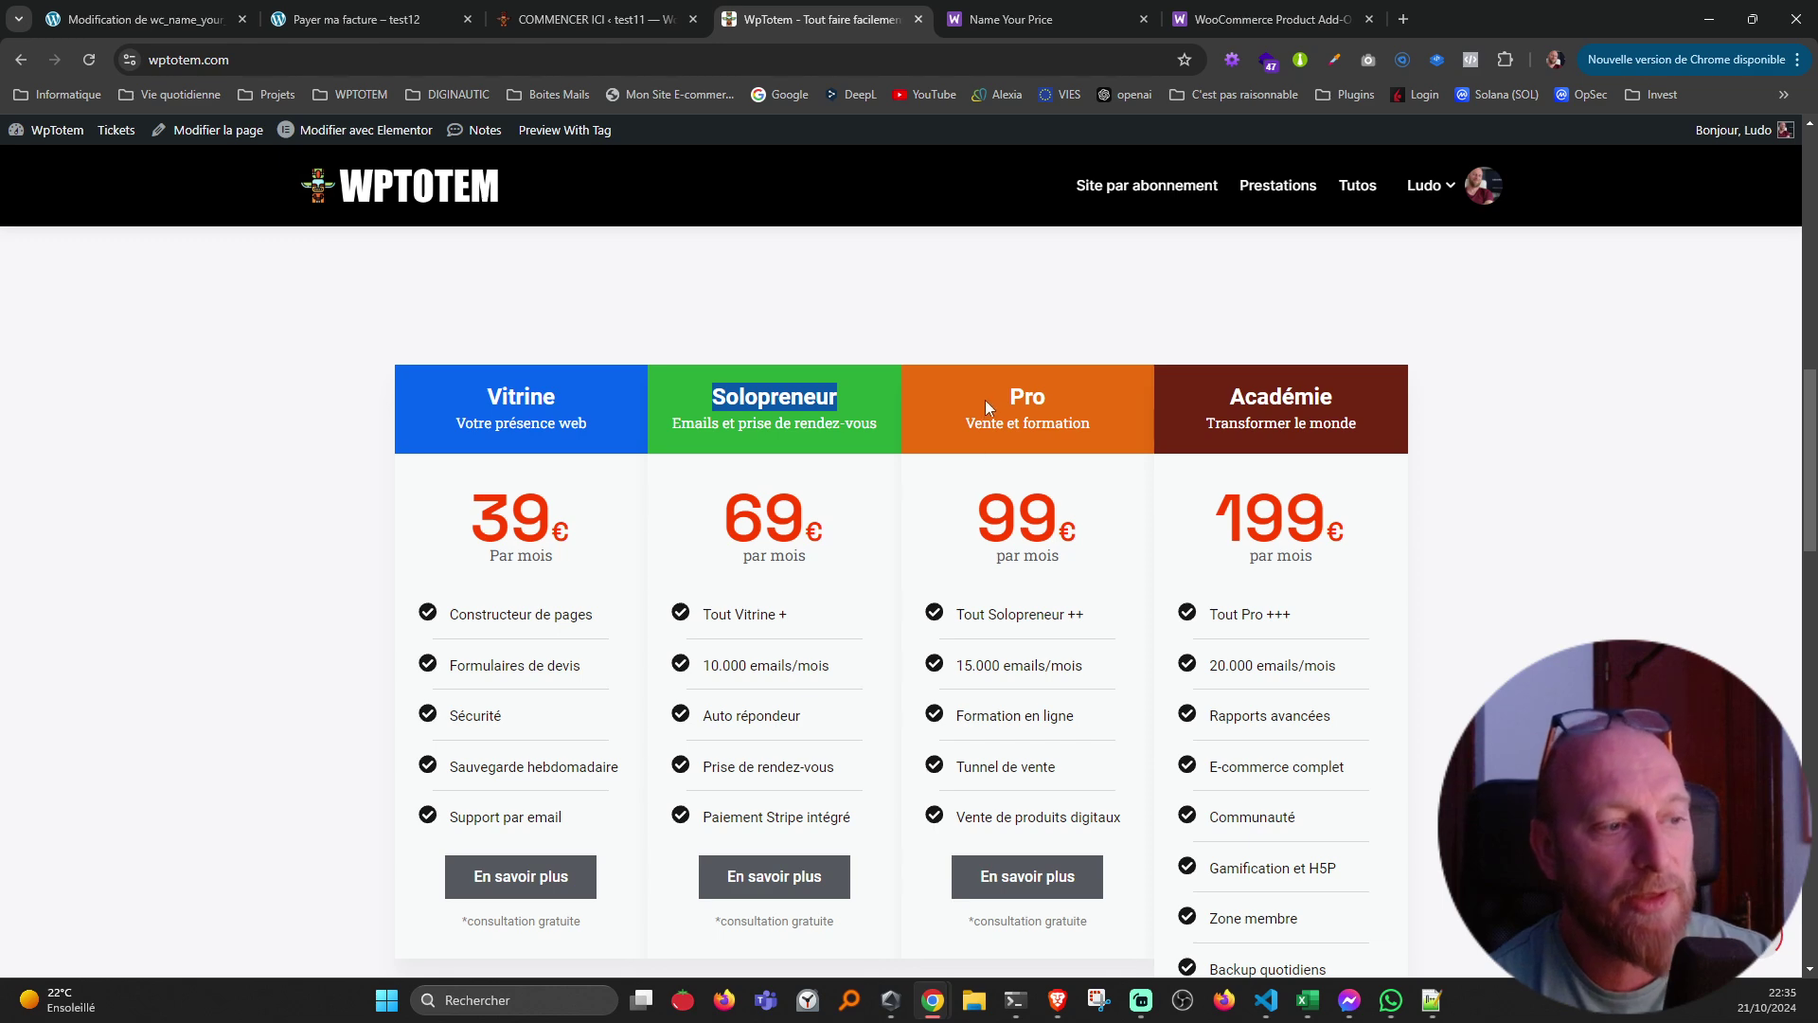
drag(984, 400, 1042, 444)
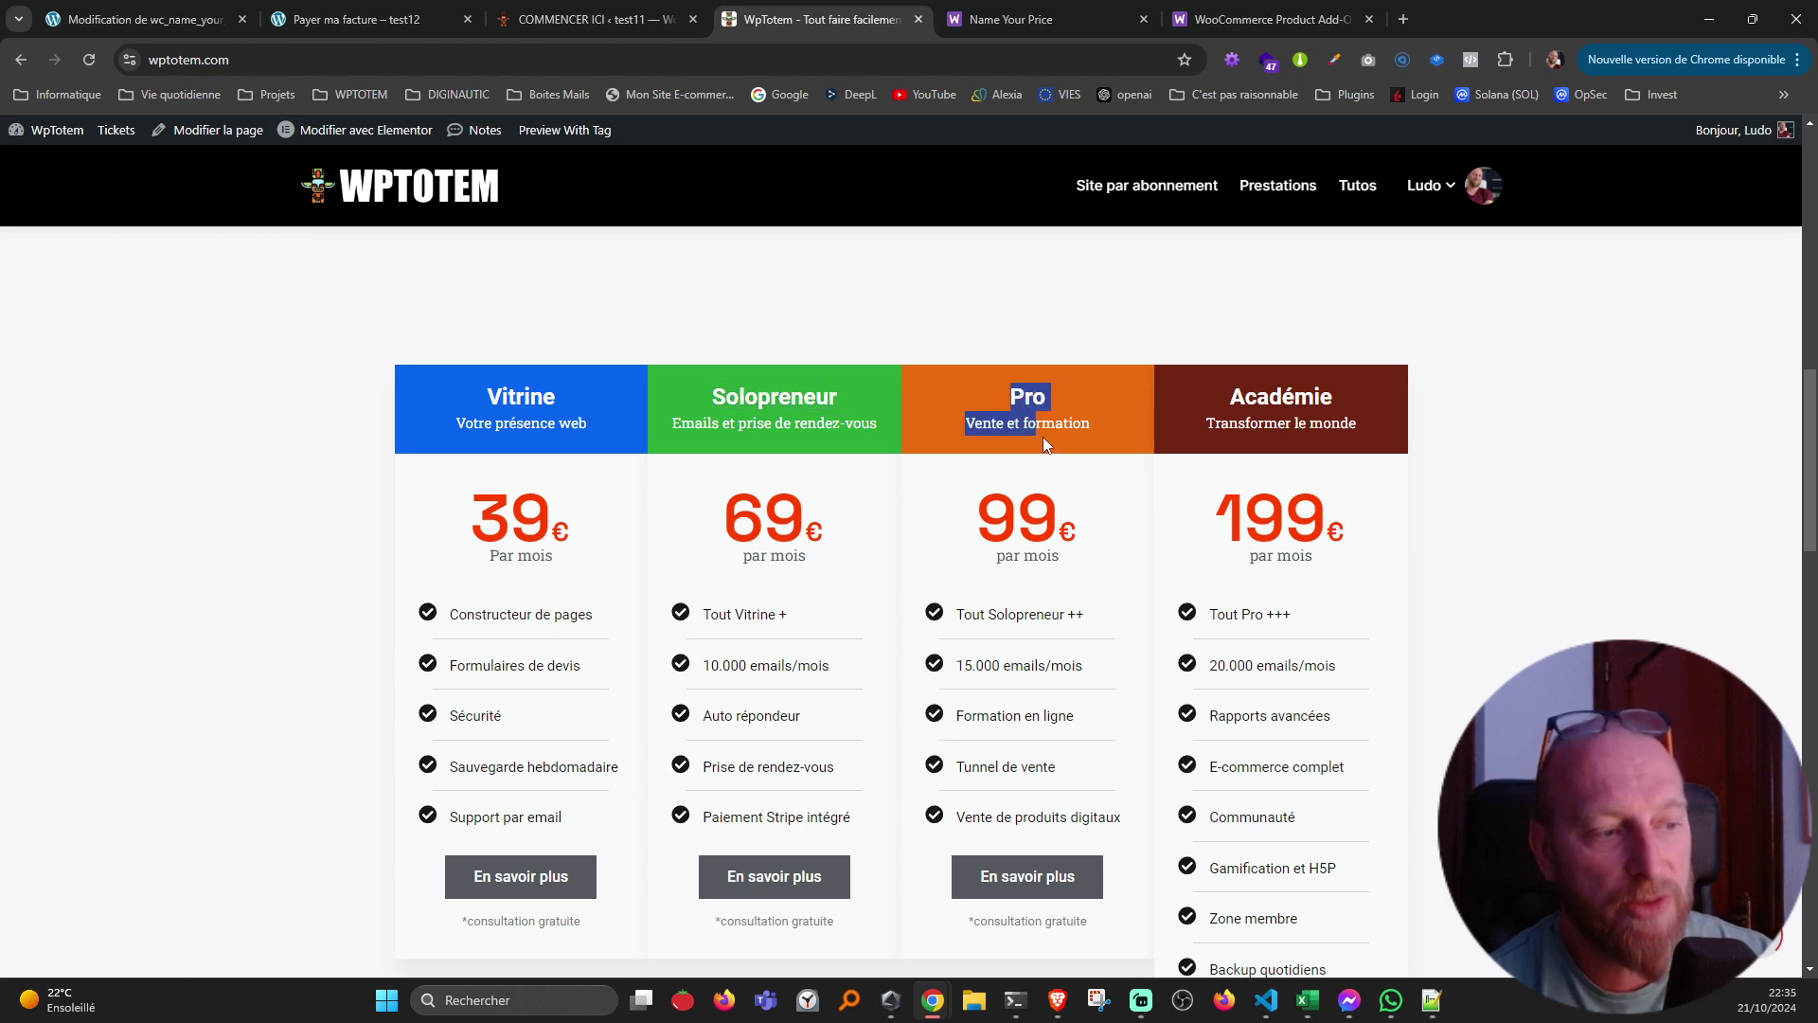
- Compare the Solopreneur plan's monthly price with the Name Your Price and Product Add-Ons extension pages
click(1029, 27)
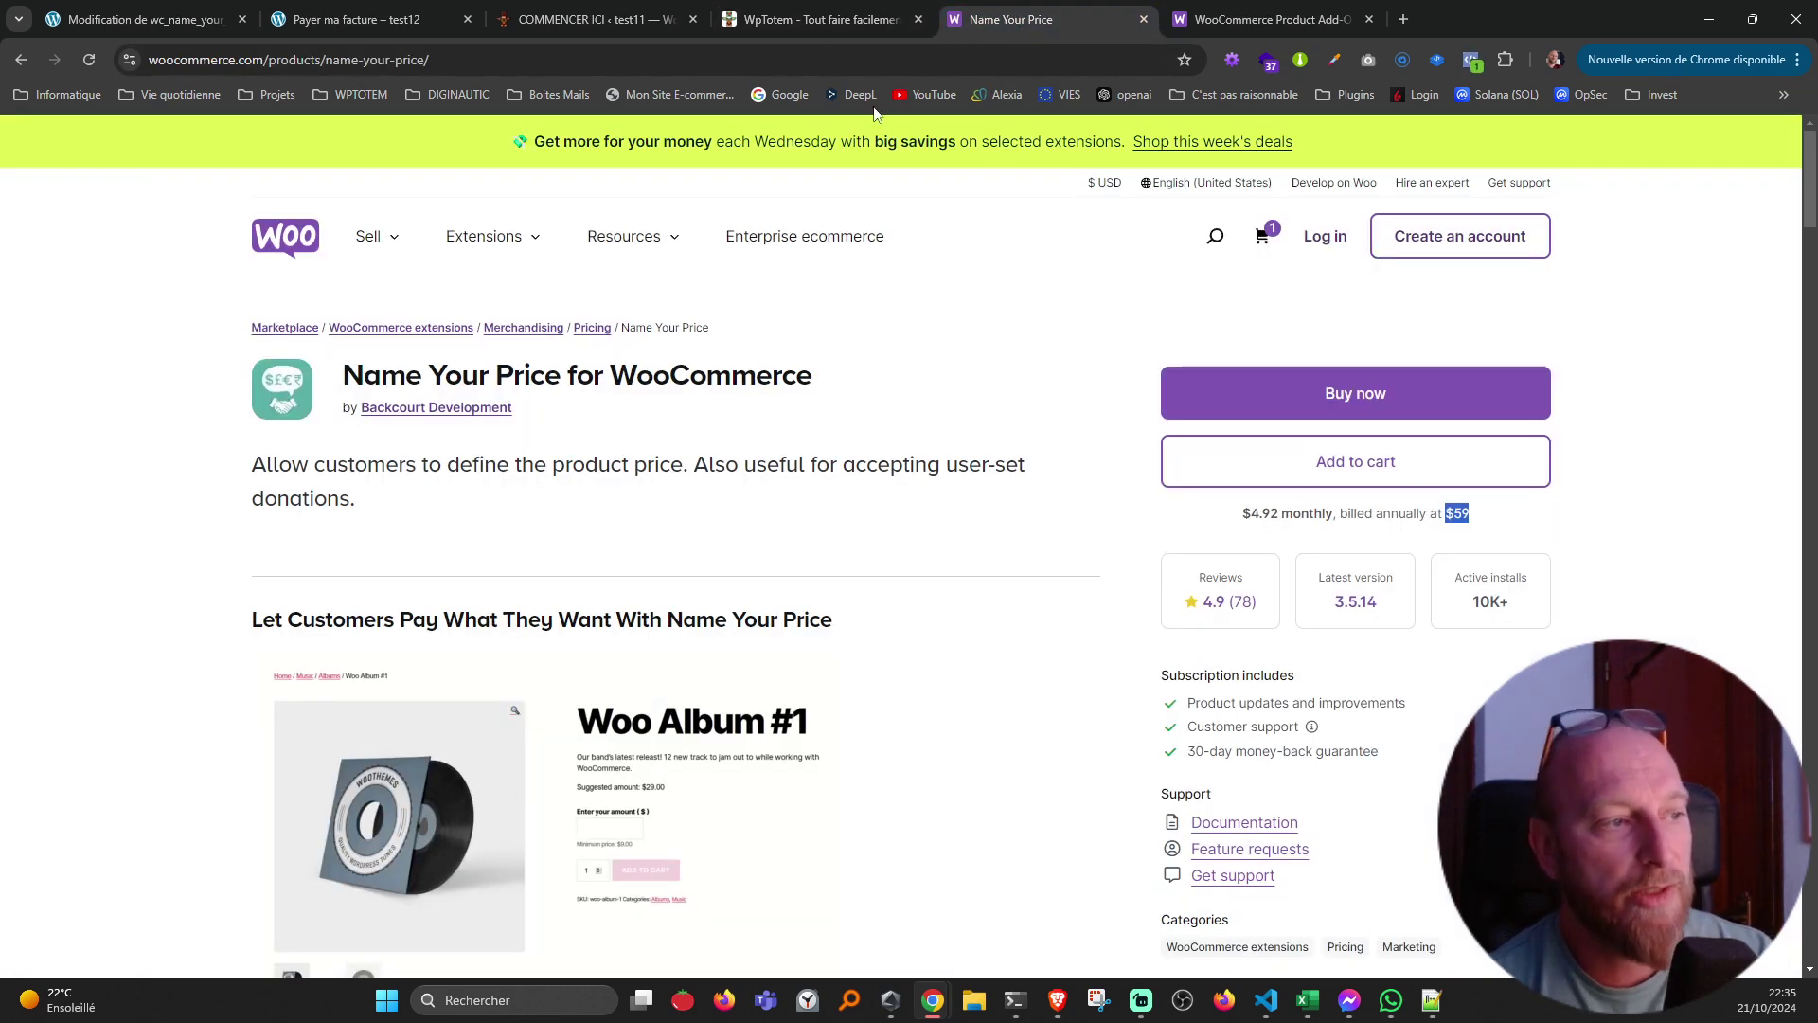
click(833, 21)
drag(812, 516, 740, 512)
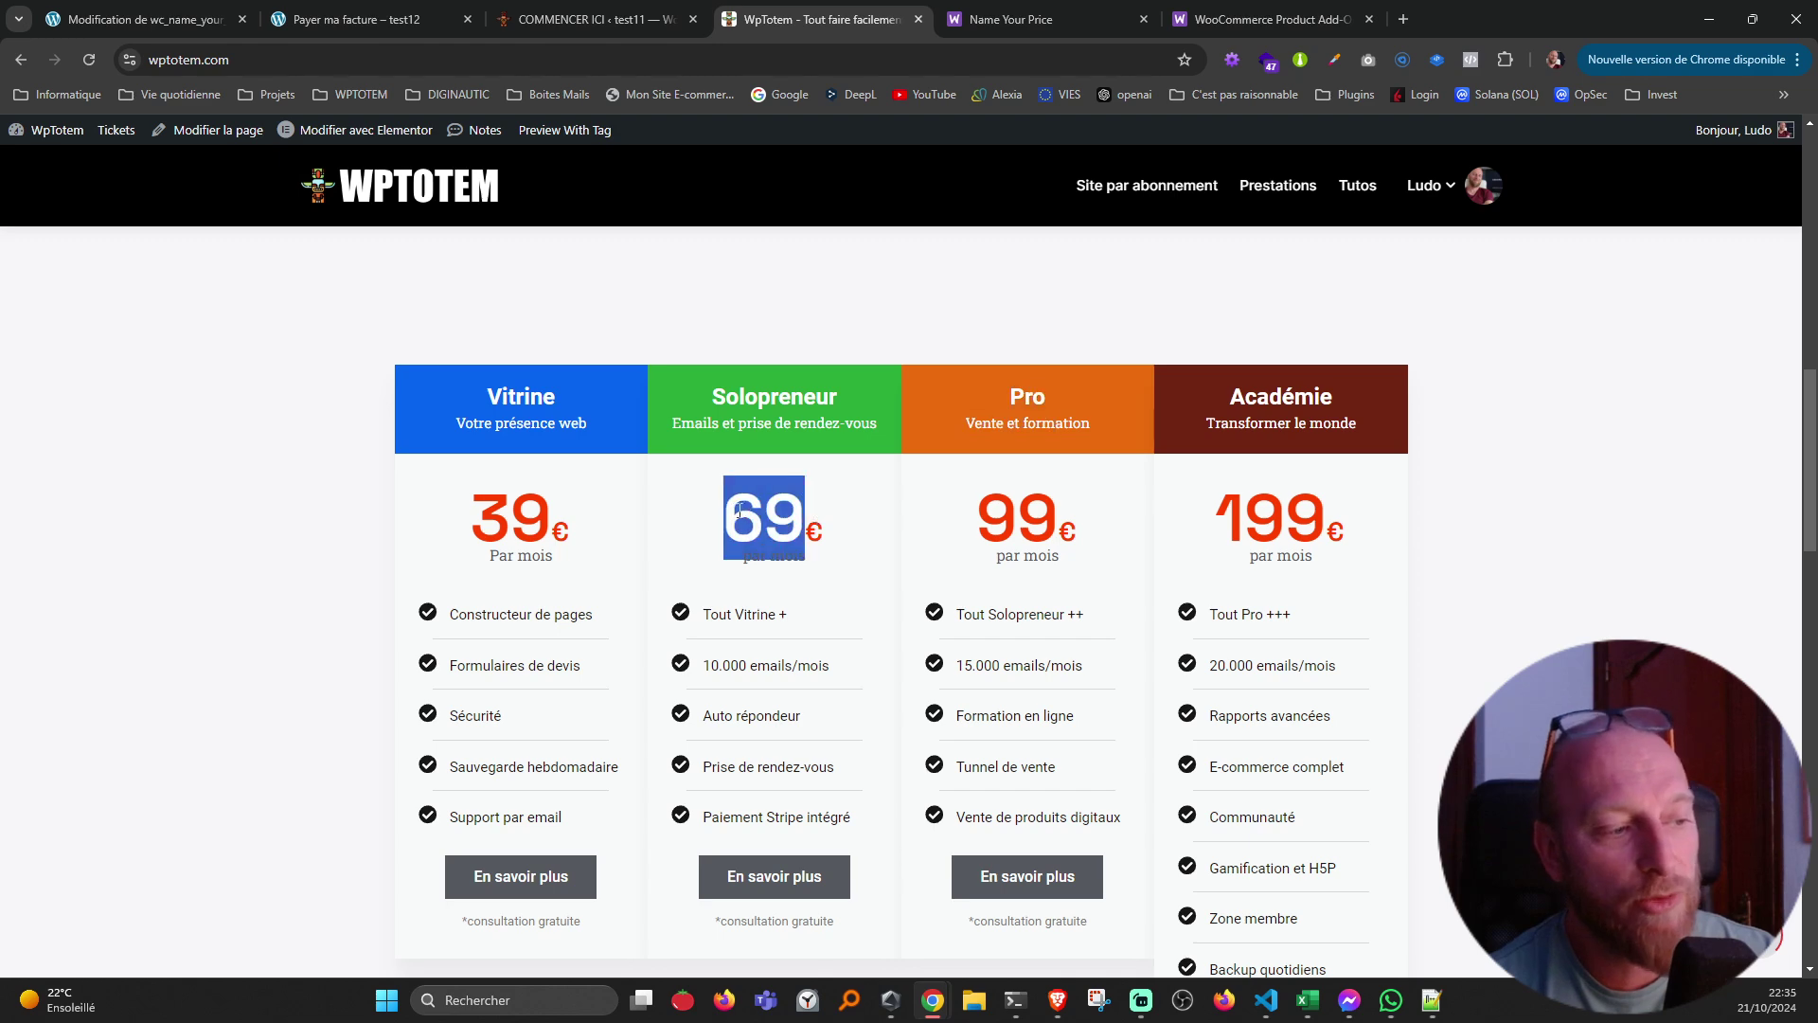
click(1028, 21)
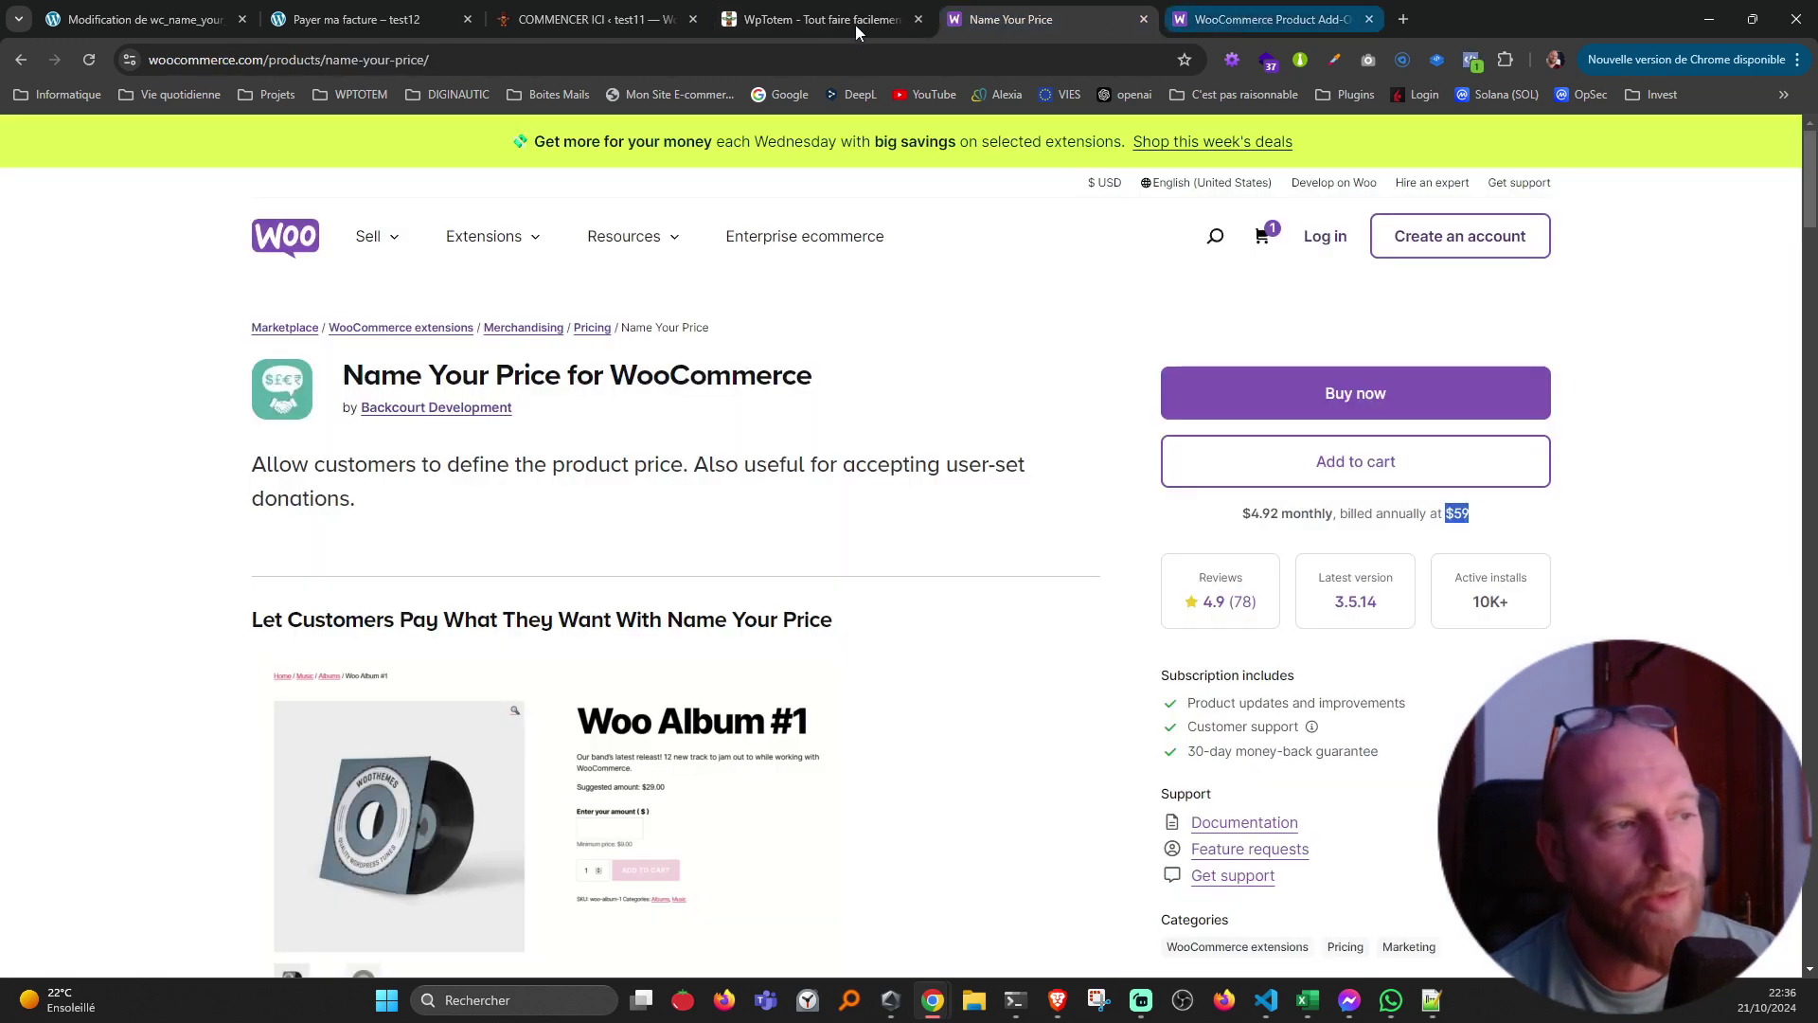
click(783, 24)
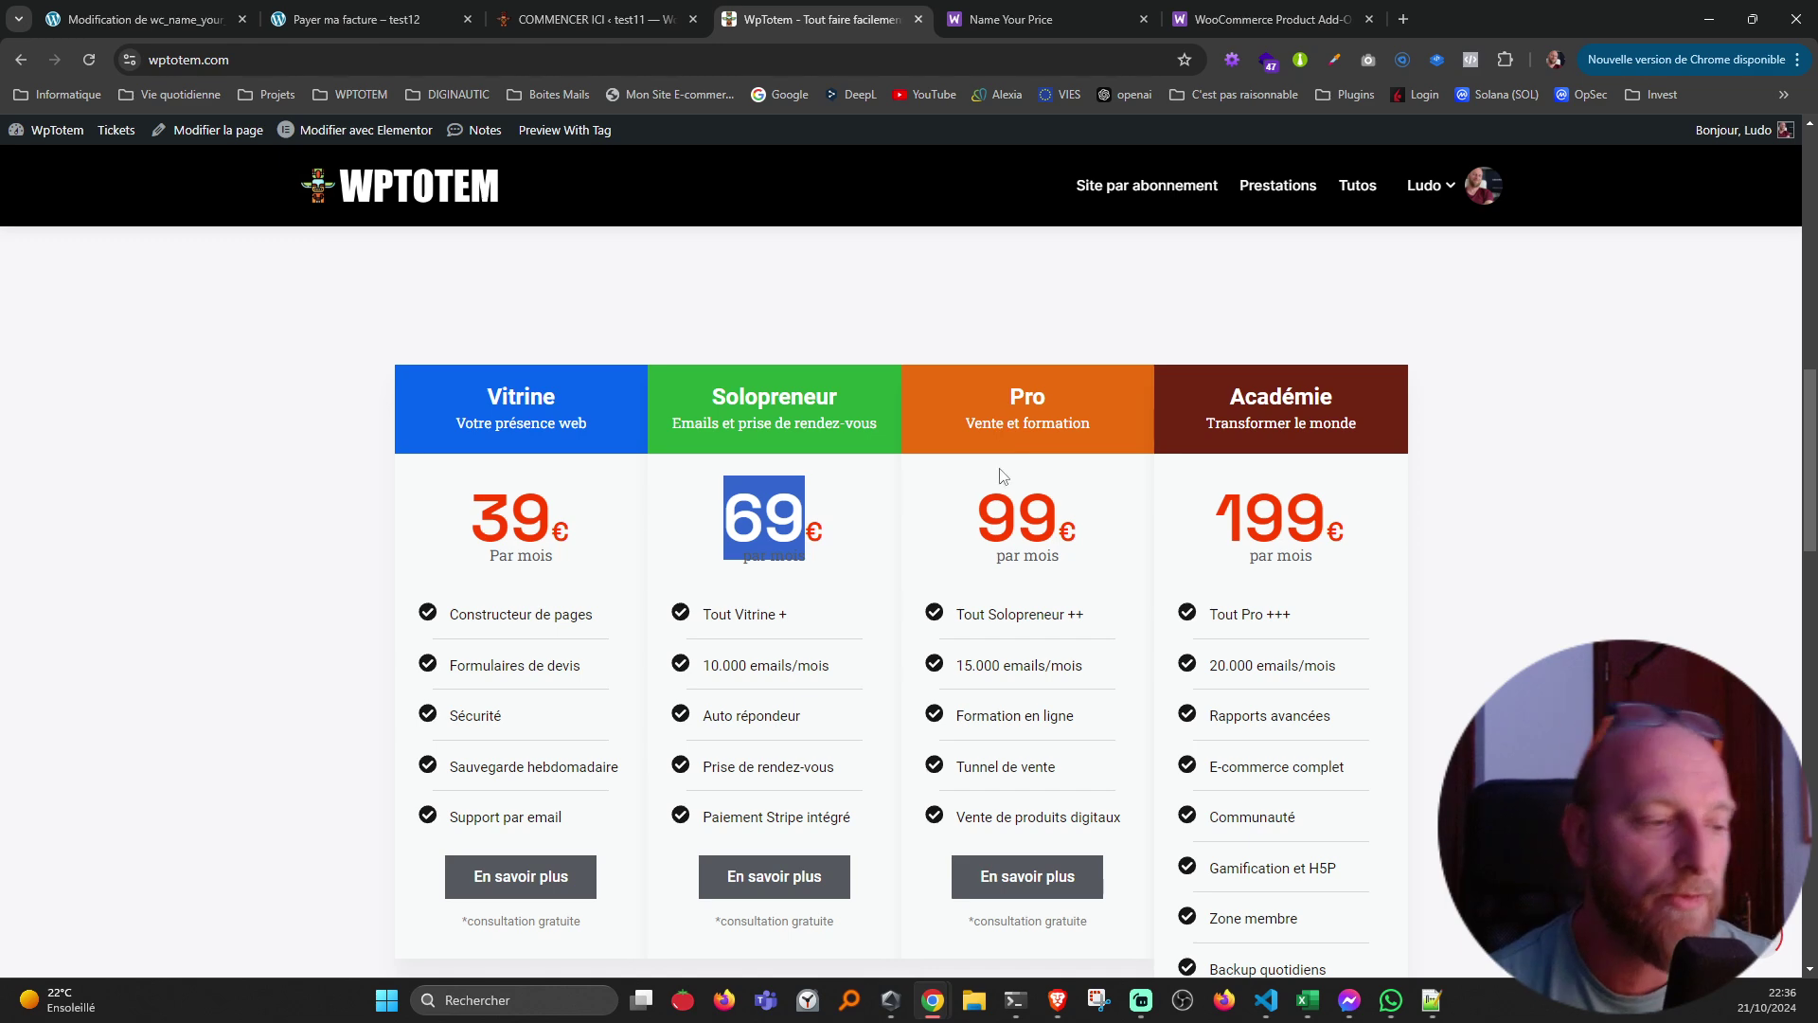
click(1011, 27)
click(1242, 23)
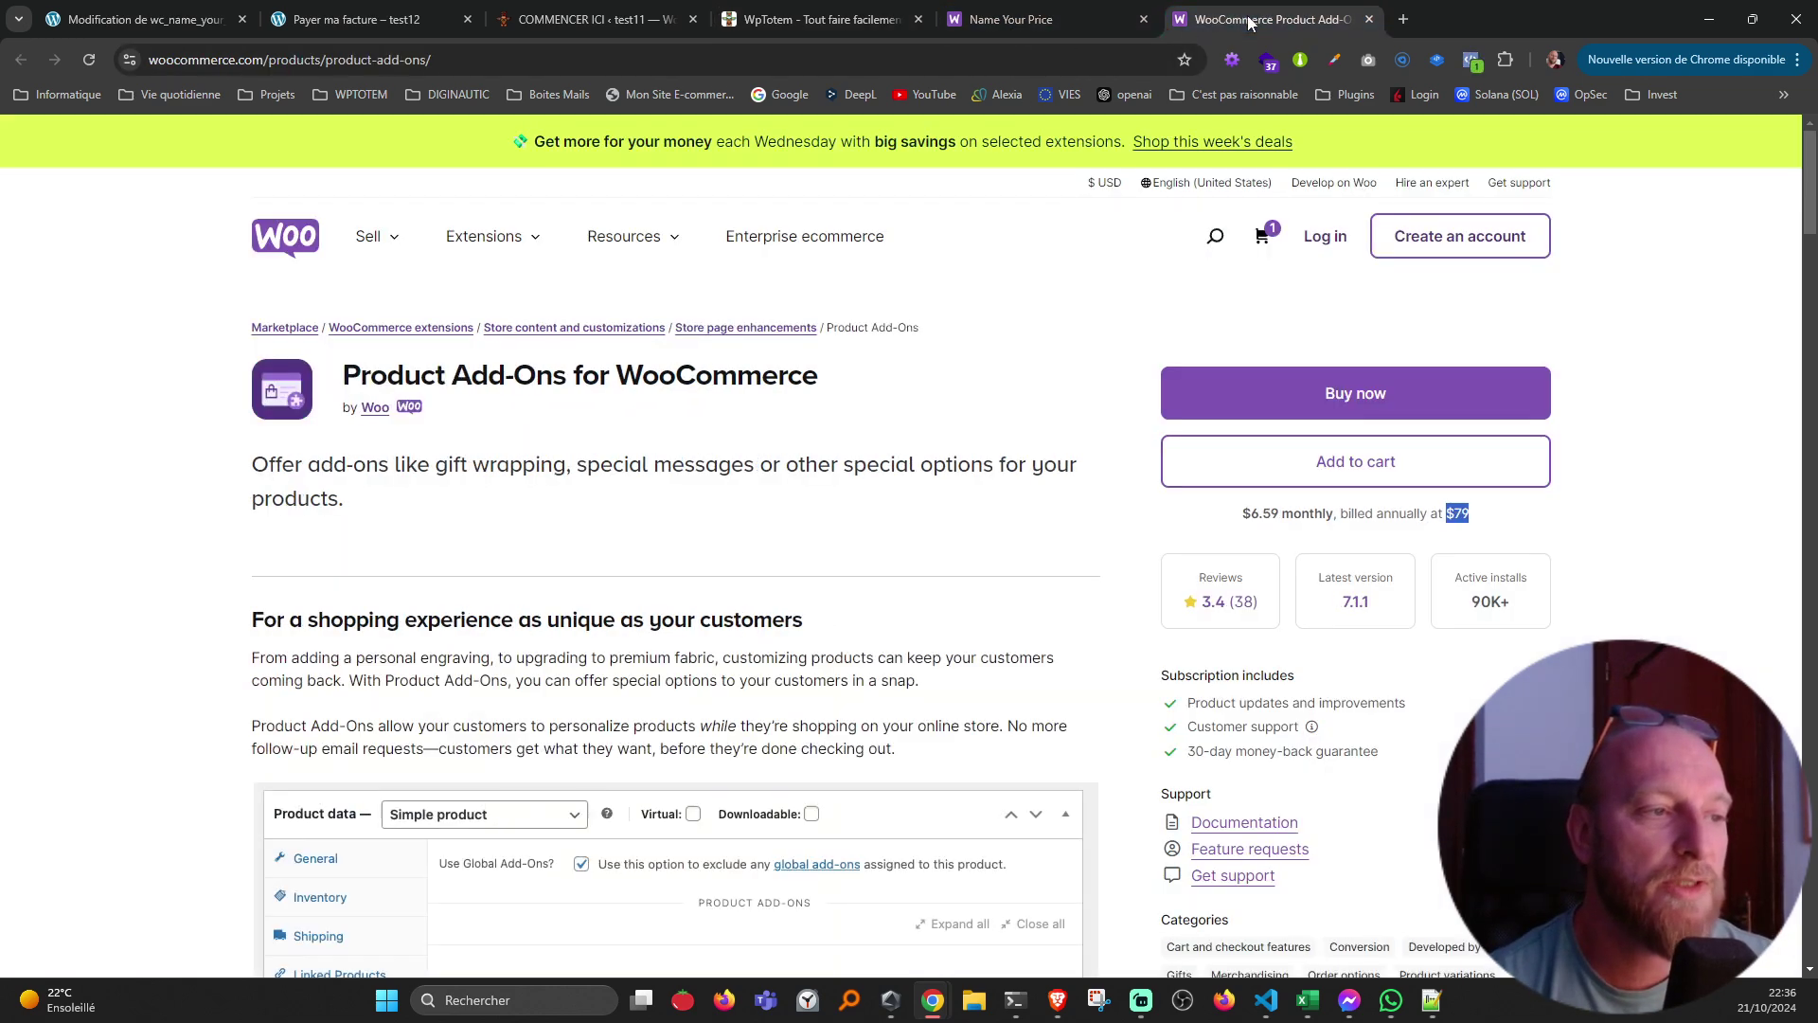
- Highlight the Pro plan and its monthly price on the WpTotem page, and compare it with both WooCommerce extension pages
click(823, 20)
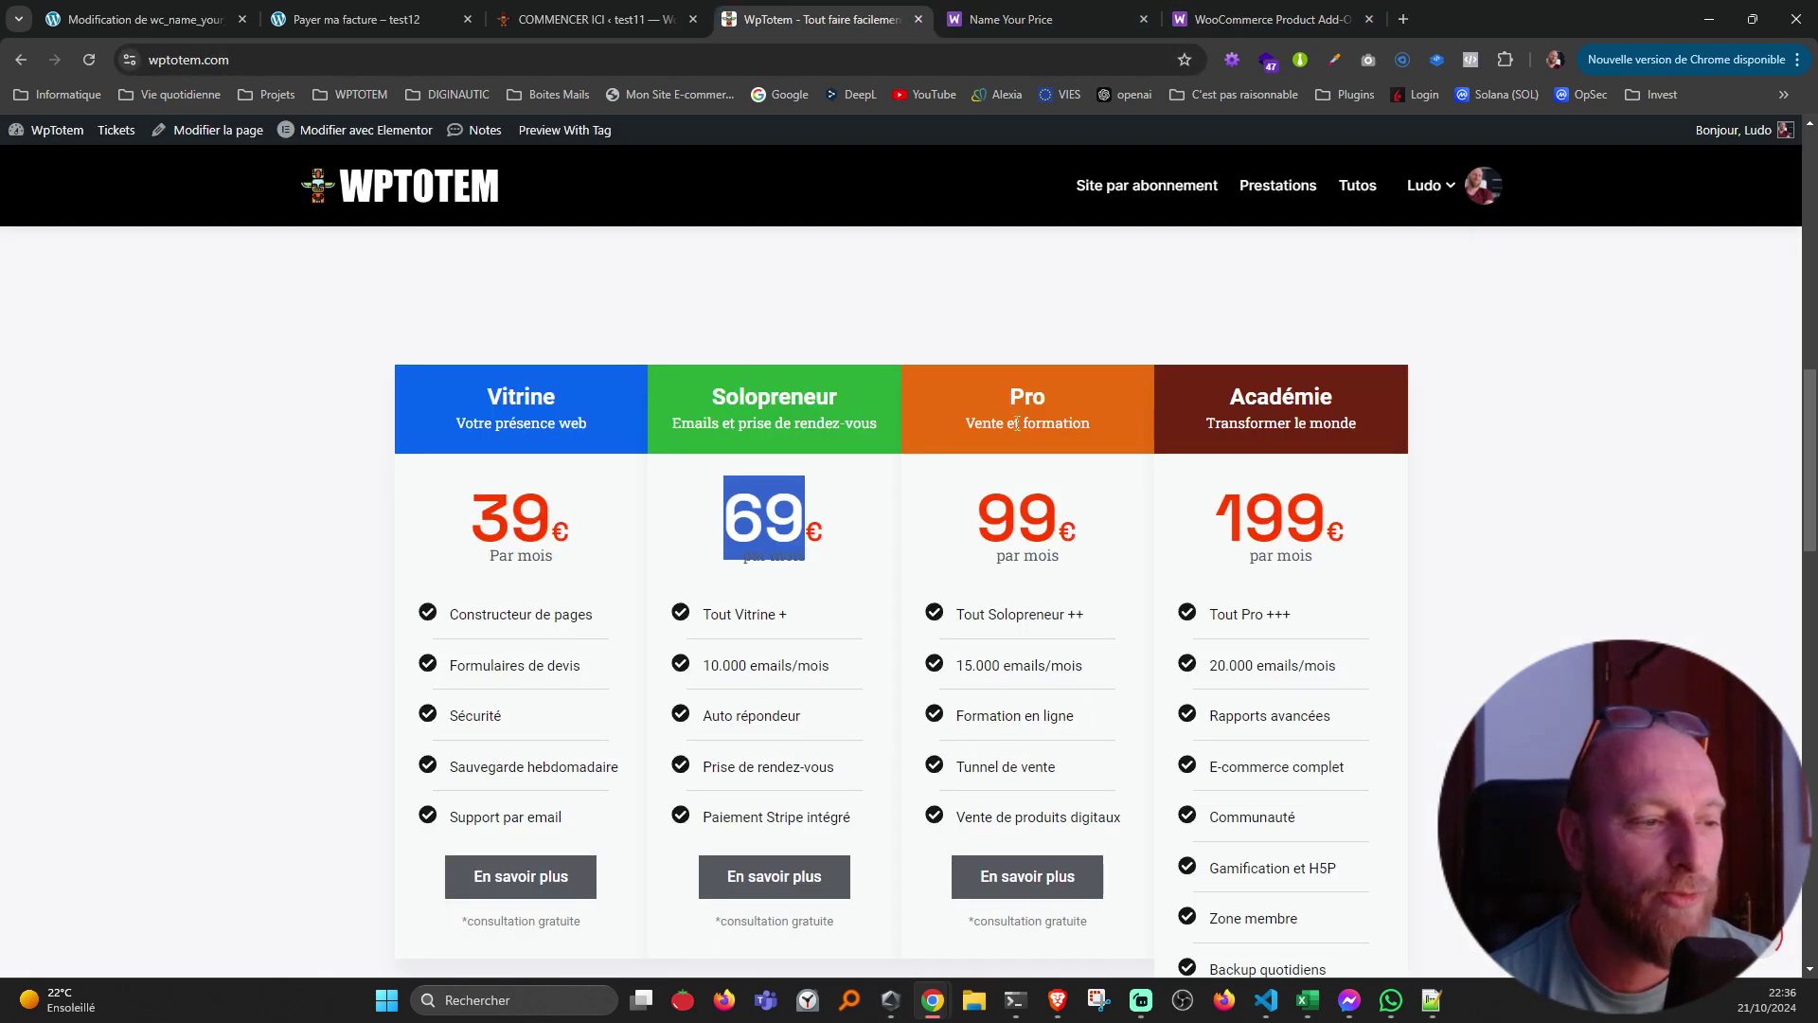
drag(1009, 394, 1079, 539)
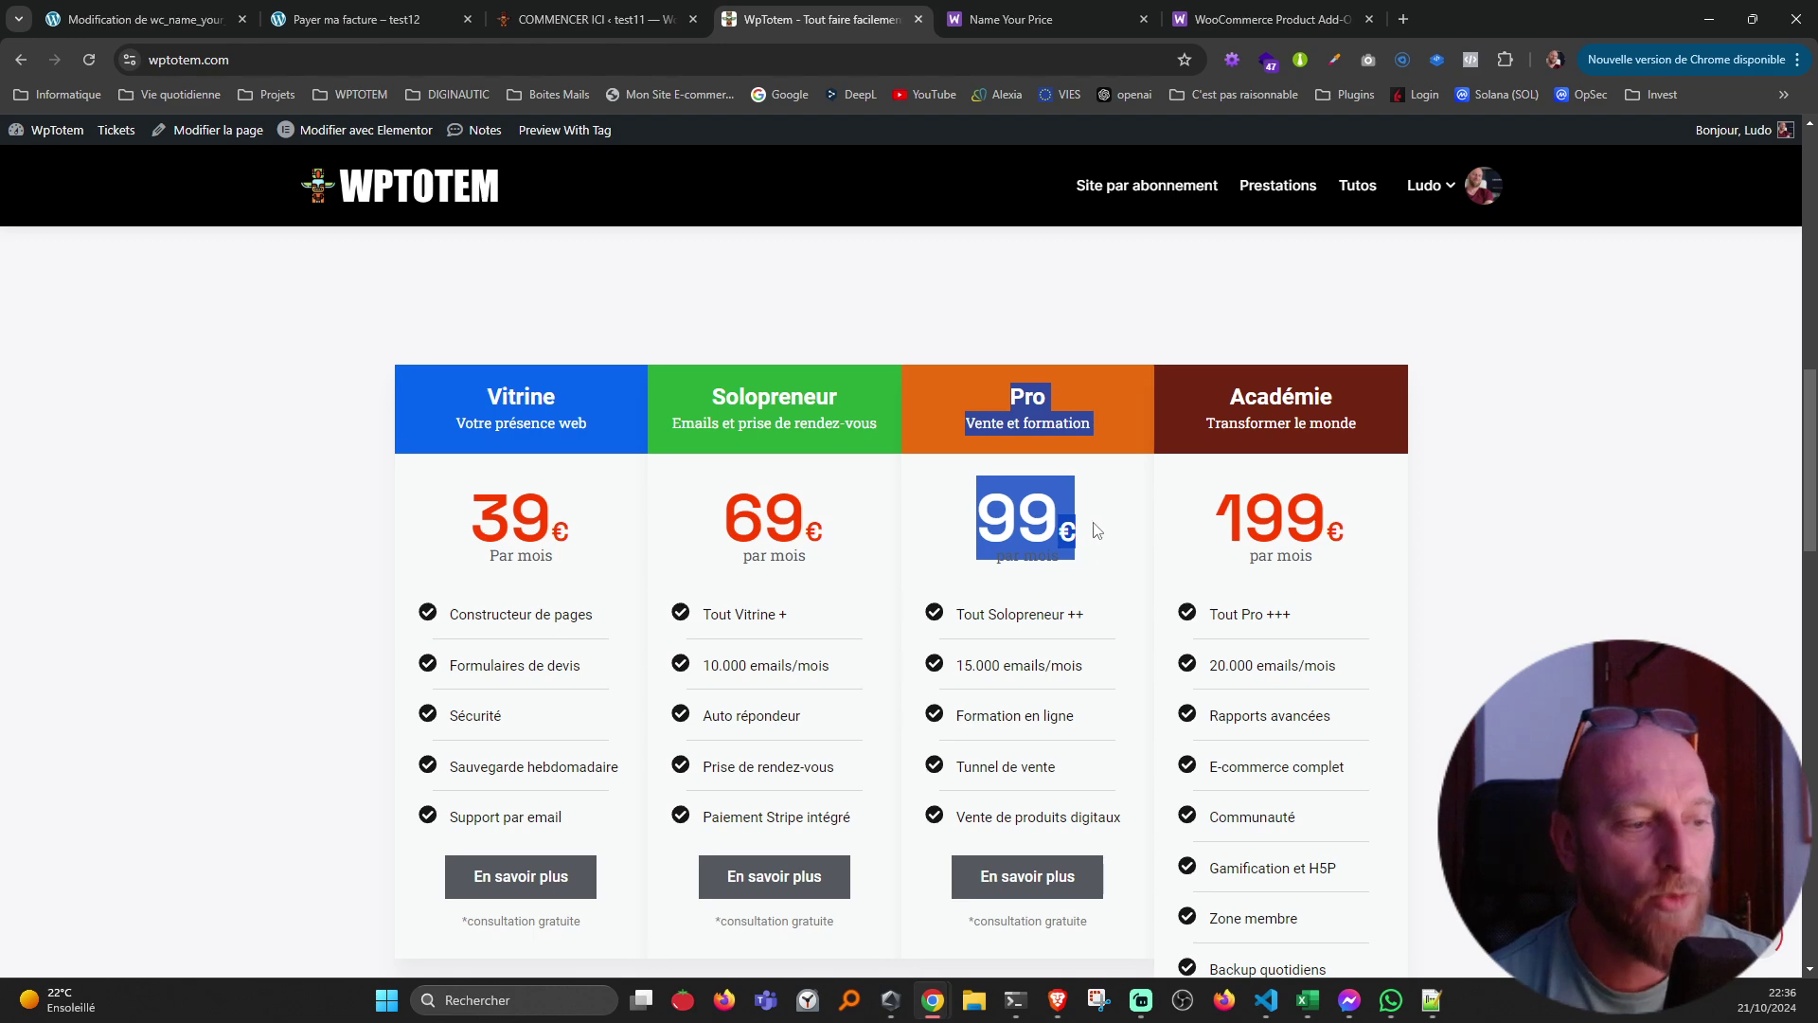
click(1093, 523)
double_click(1014, 526)
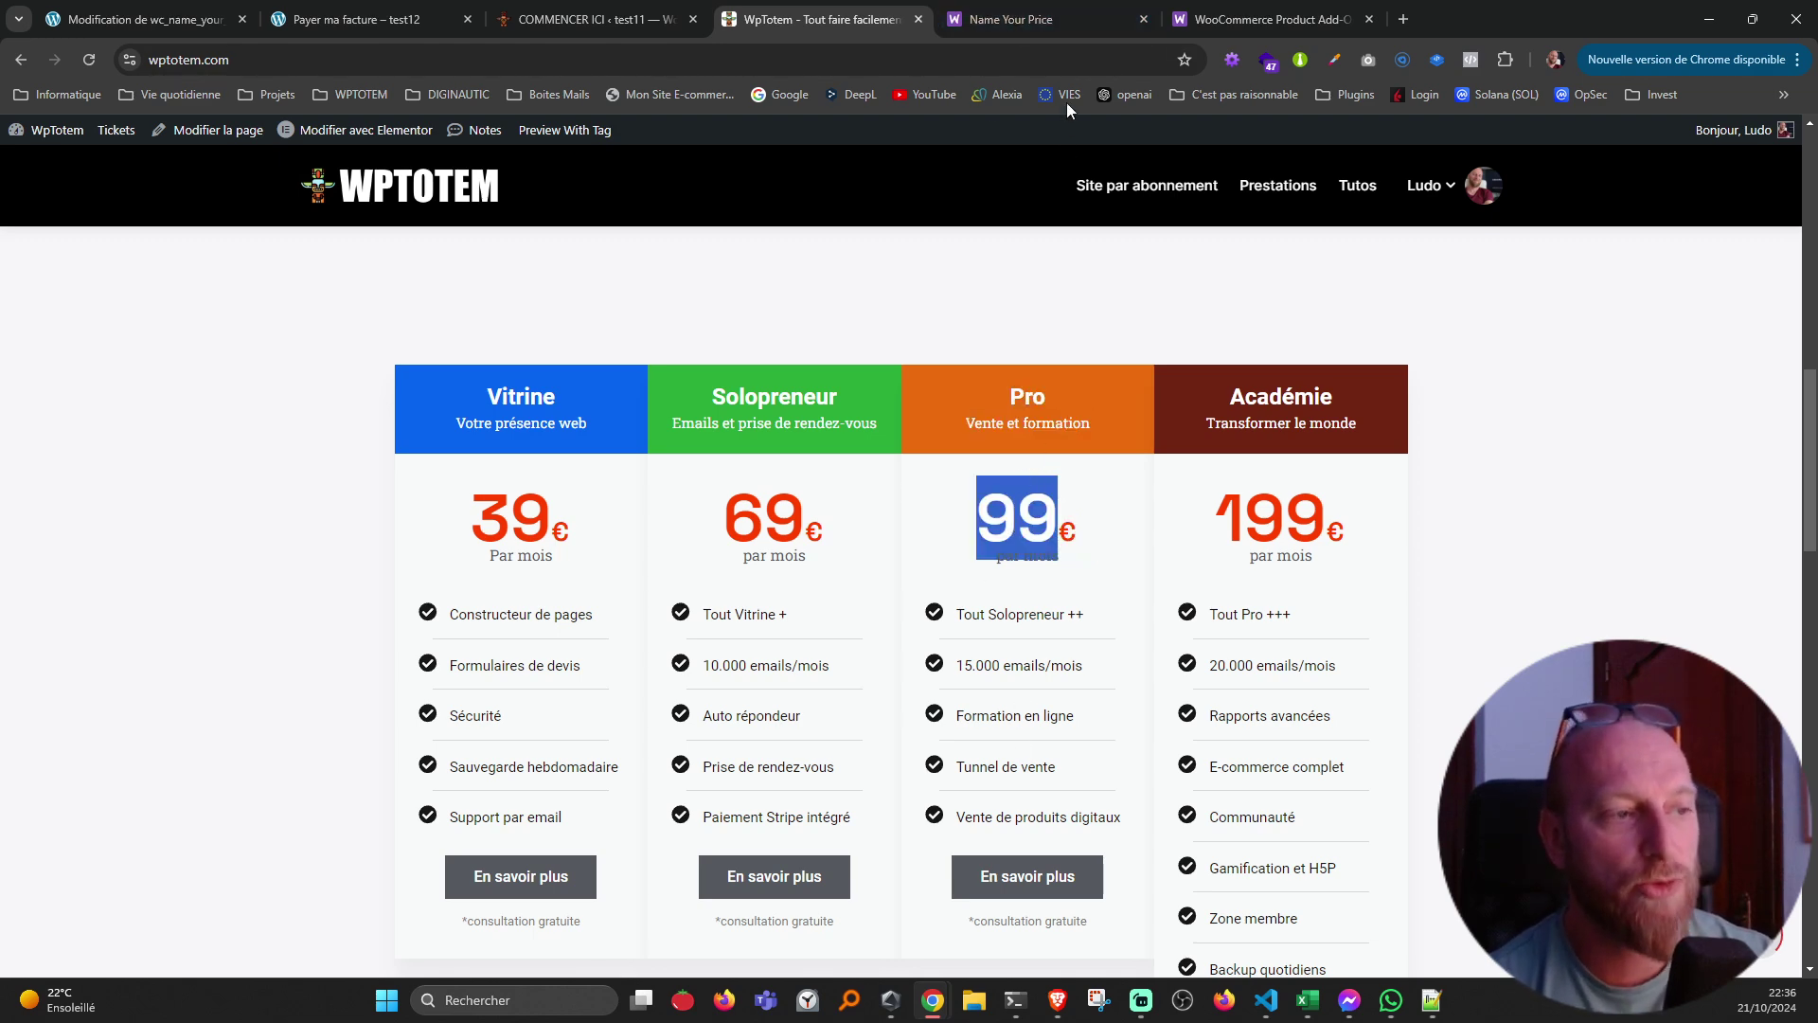
click(1027, 20)
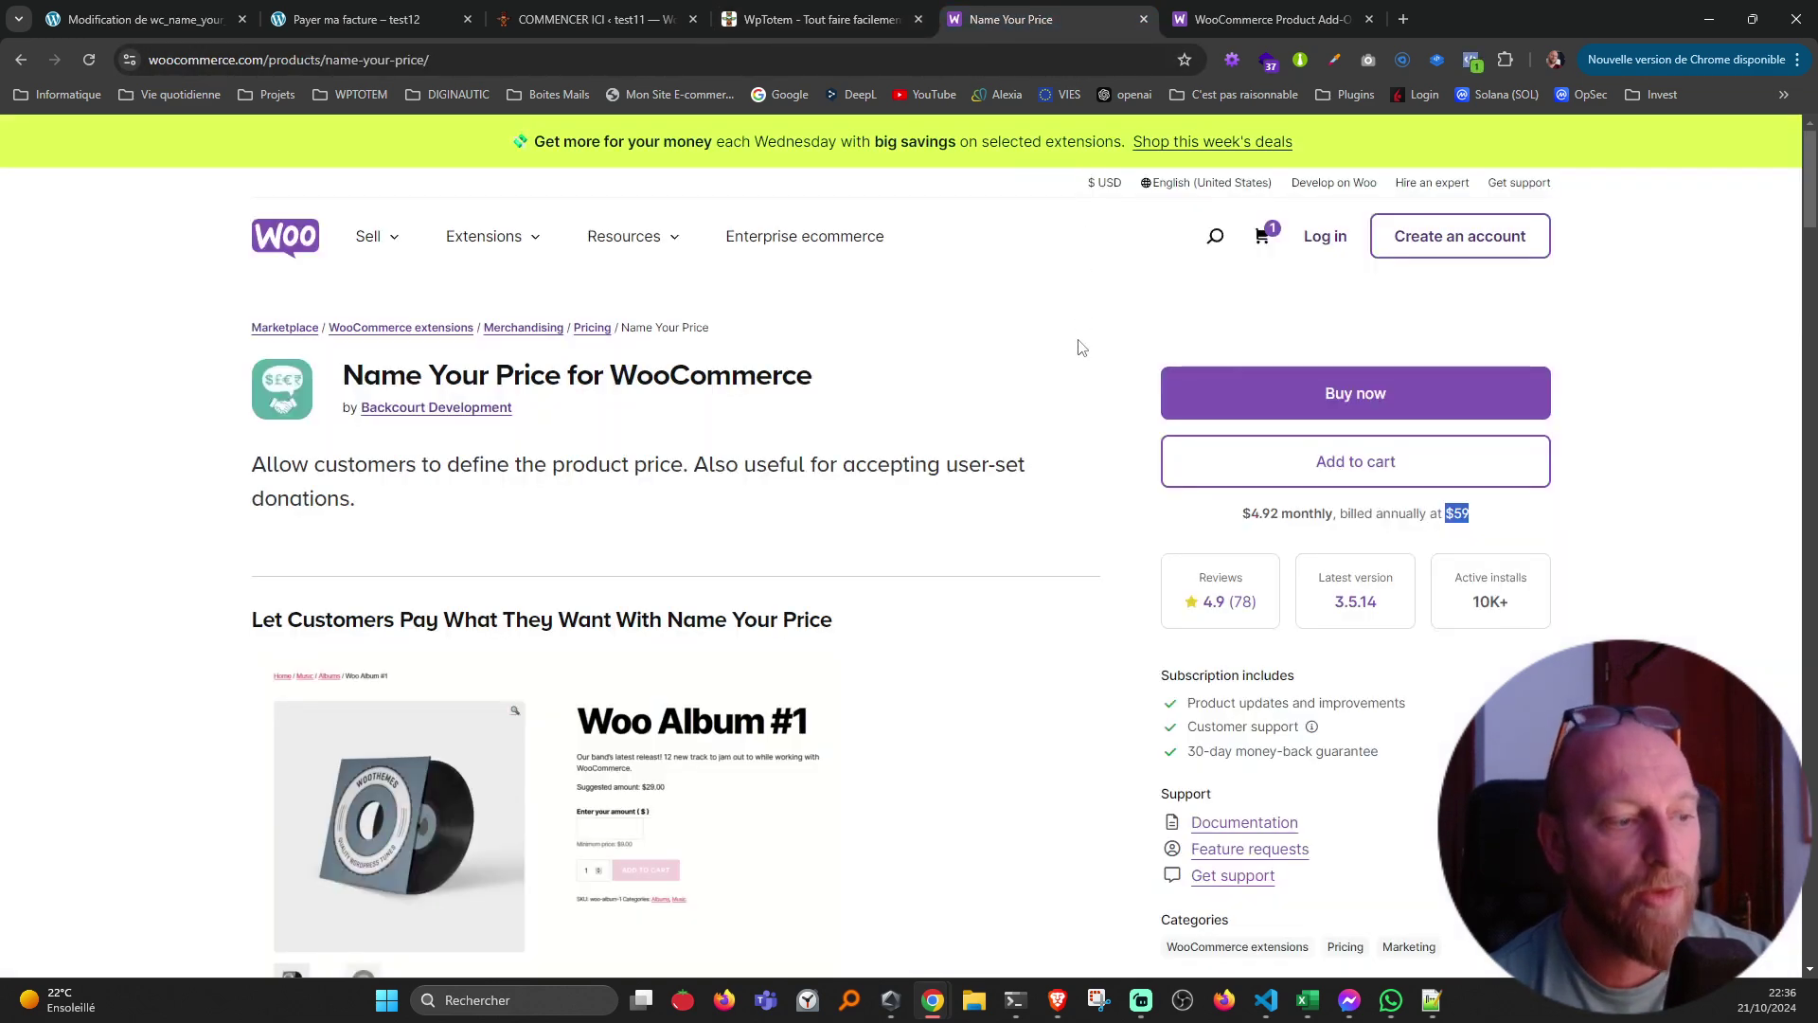
click(1240, 20)
click(994, 21)
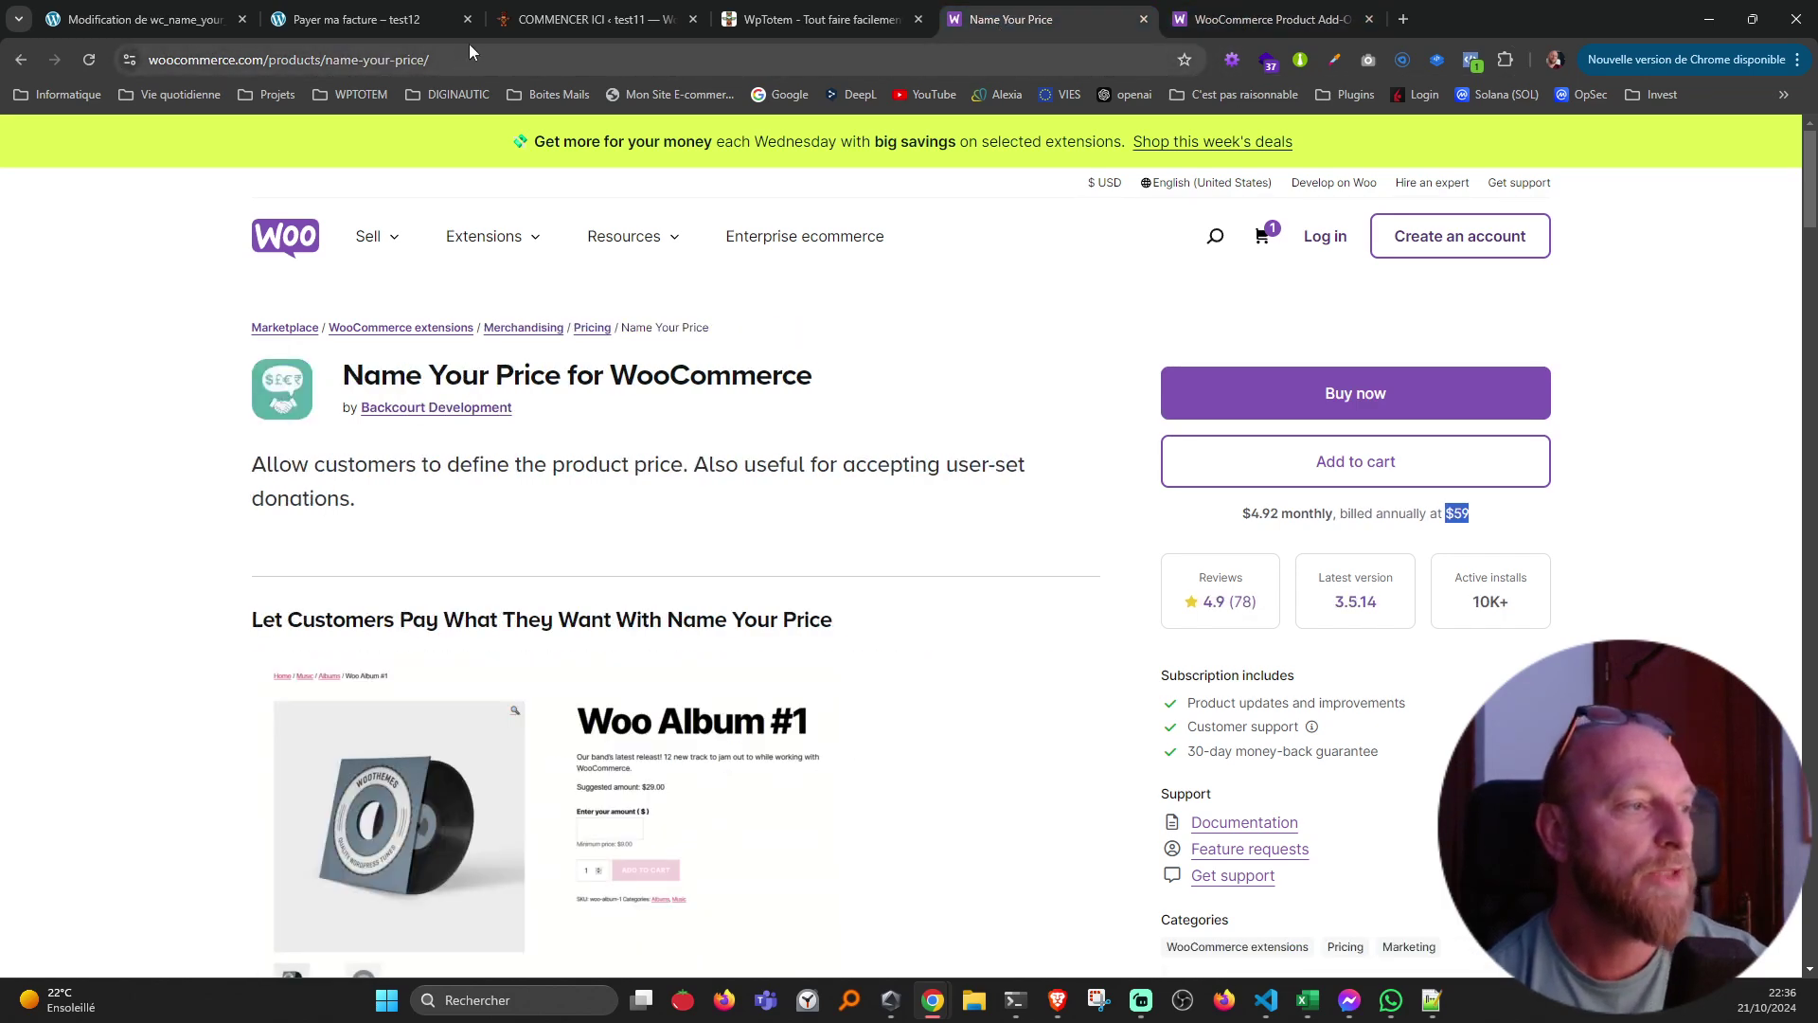
- Review the Pro plan's price alongside the test11 WPTOTEM Académie dashboard, down to its training and sales sections
click(583, 20)
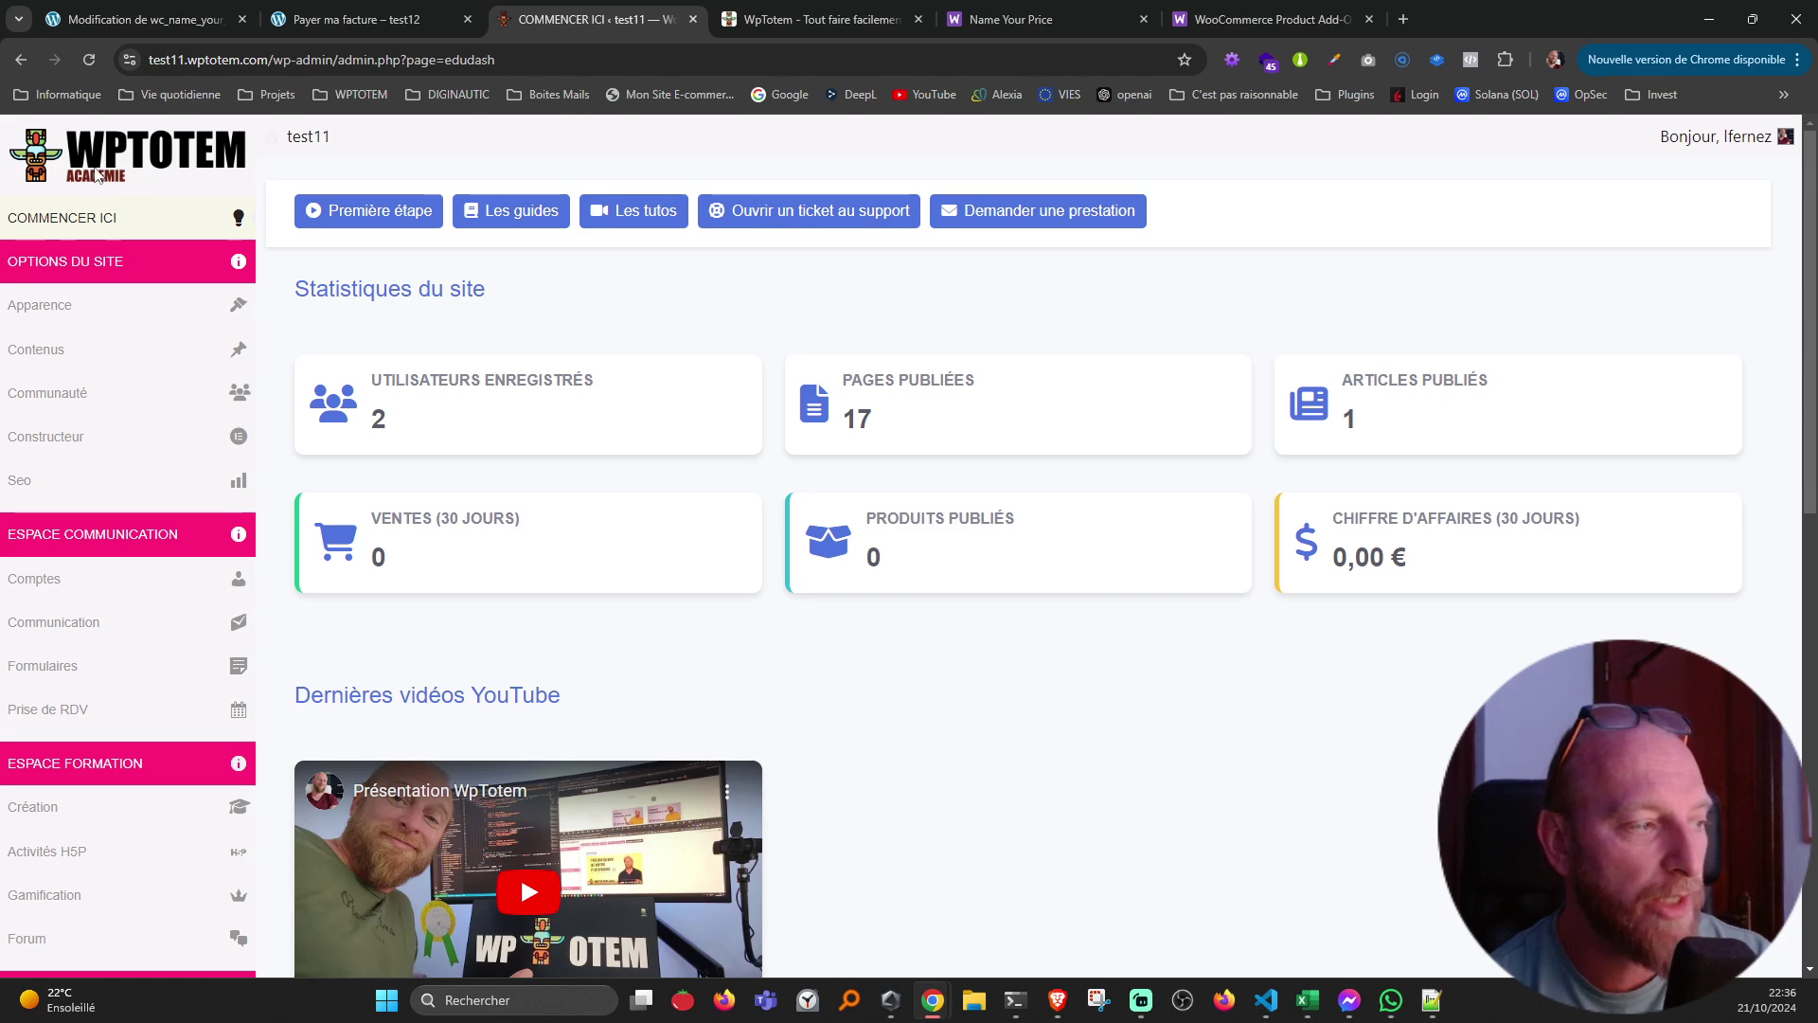
click(795, 21)
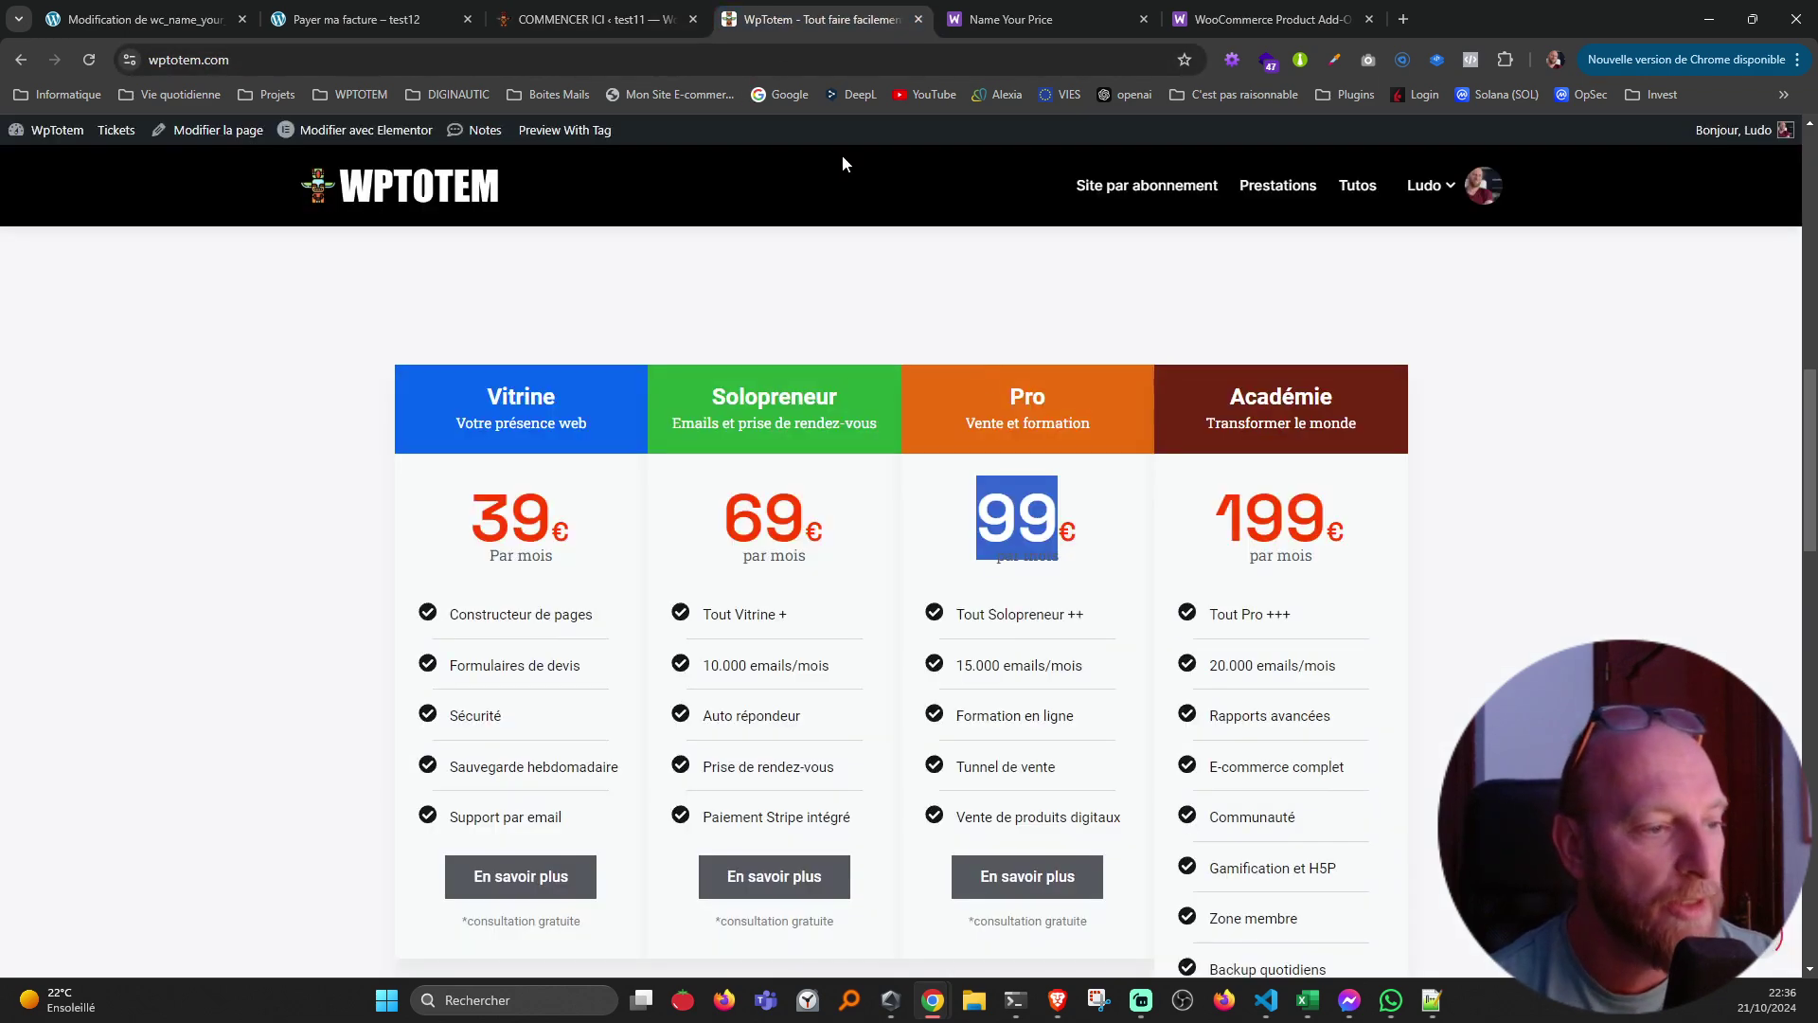
click(984, 514)
double_click(984, 515)
click(600, 21)
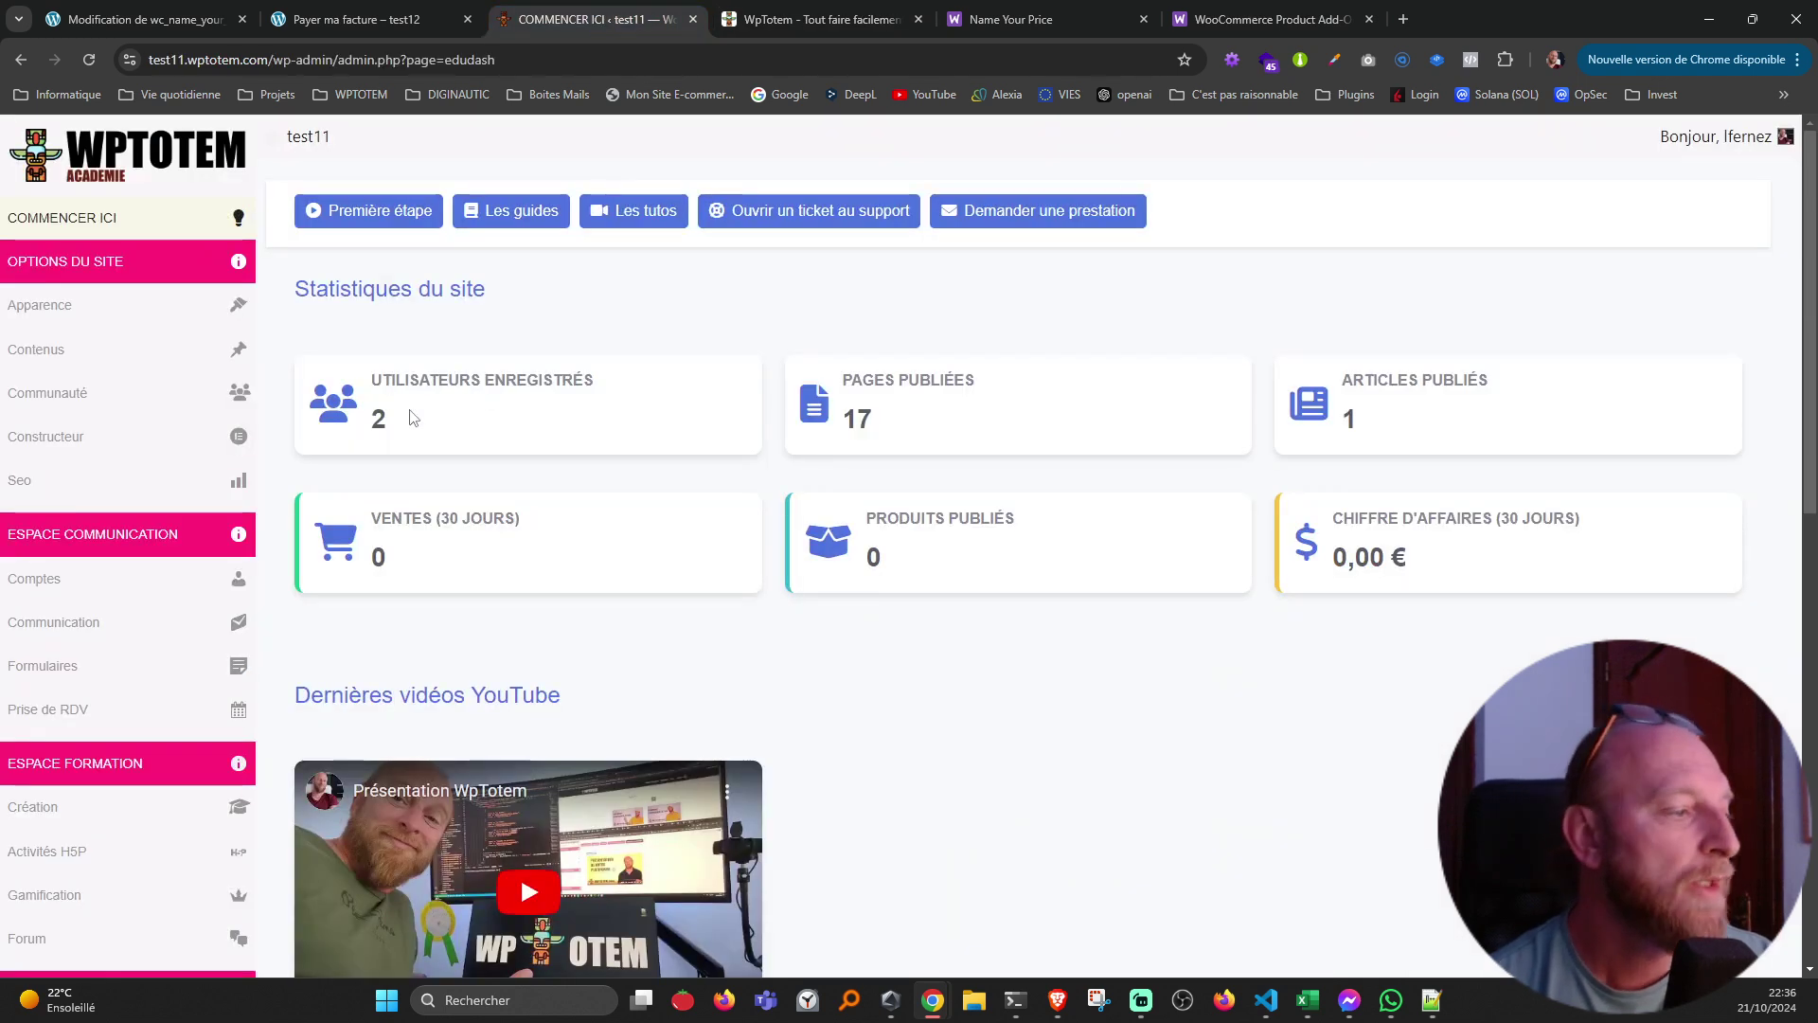
scroll(204, 509, down, 1)
scroll(204, 509, down, 2)
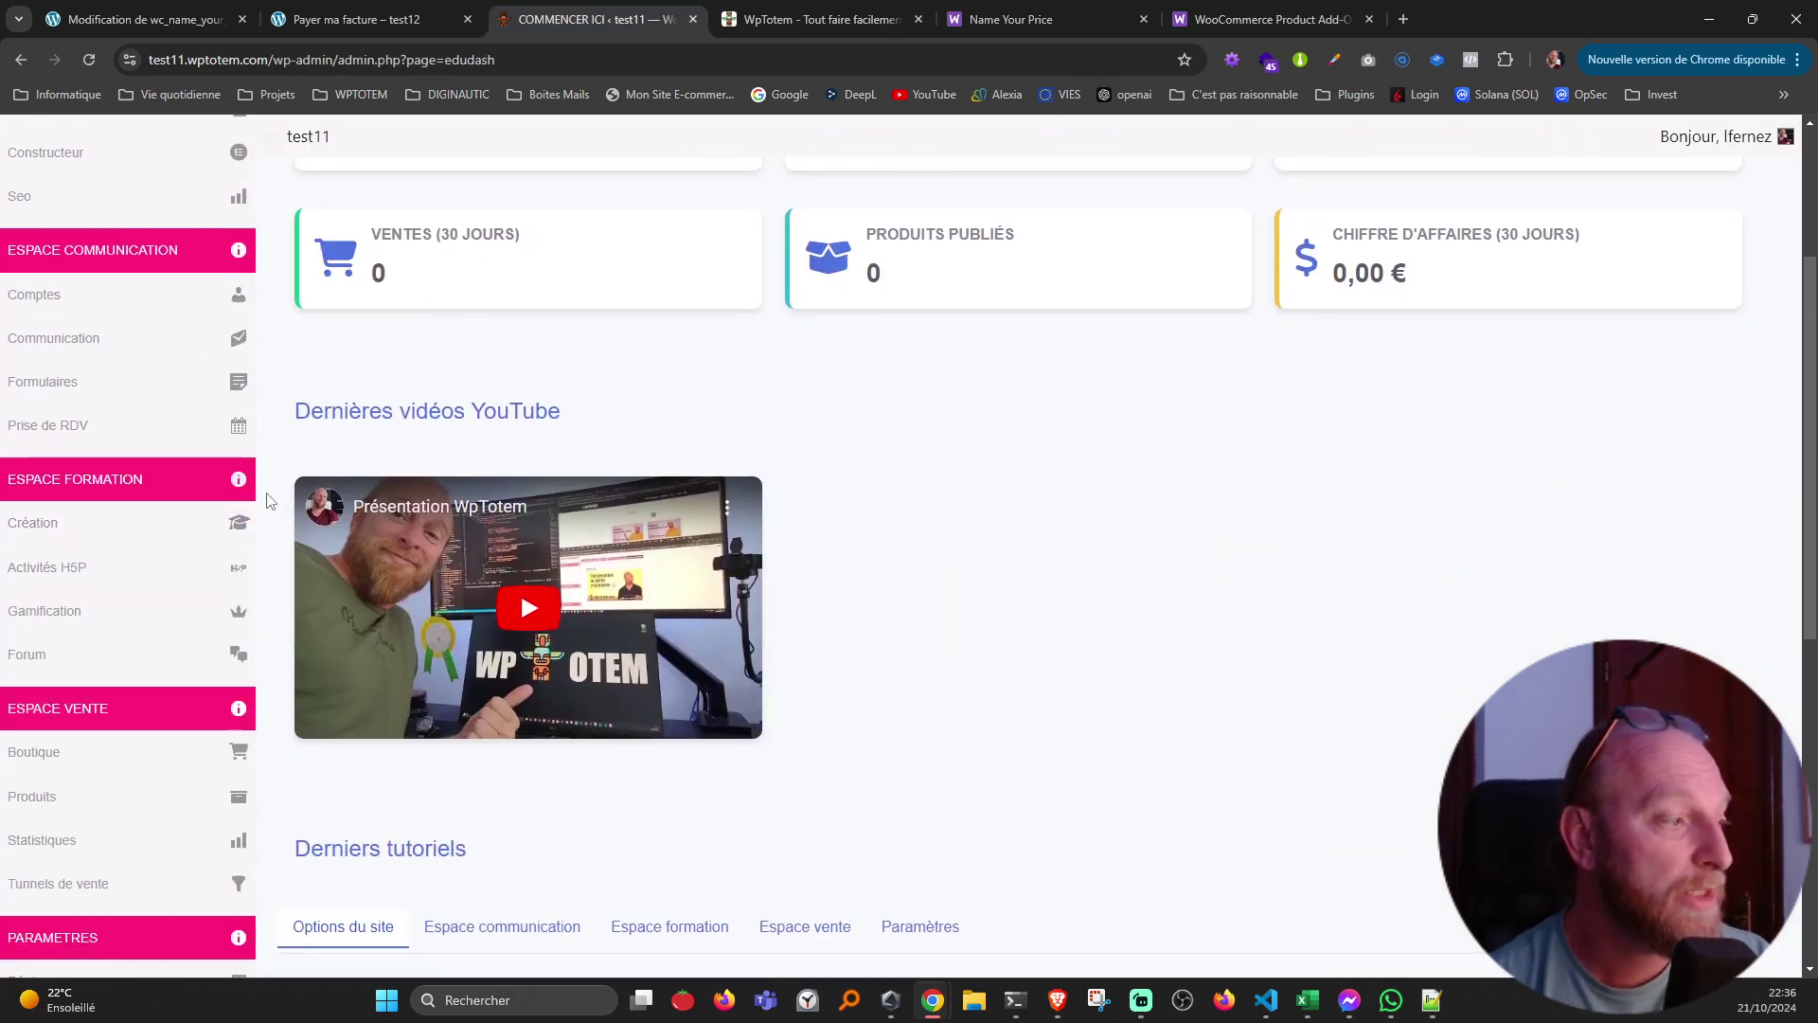
- Open the product list of the test11 site and start adding a new product
scroll(268, 504, down, 2)
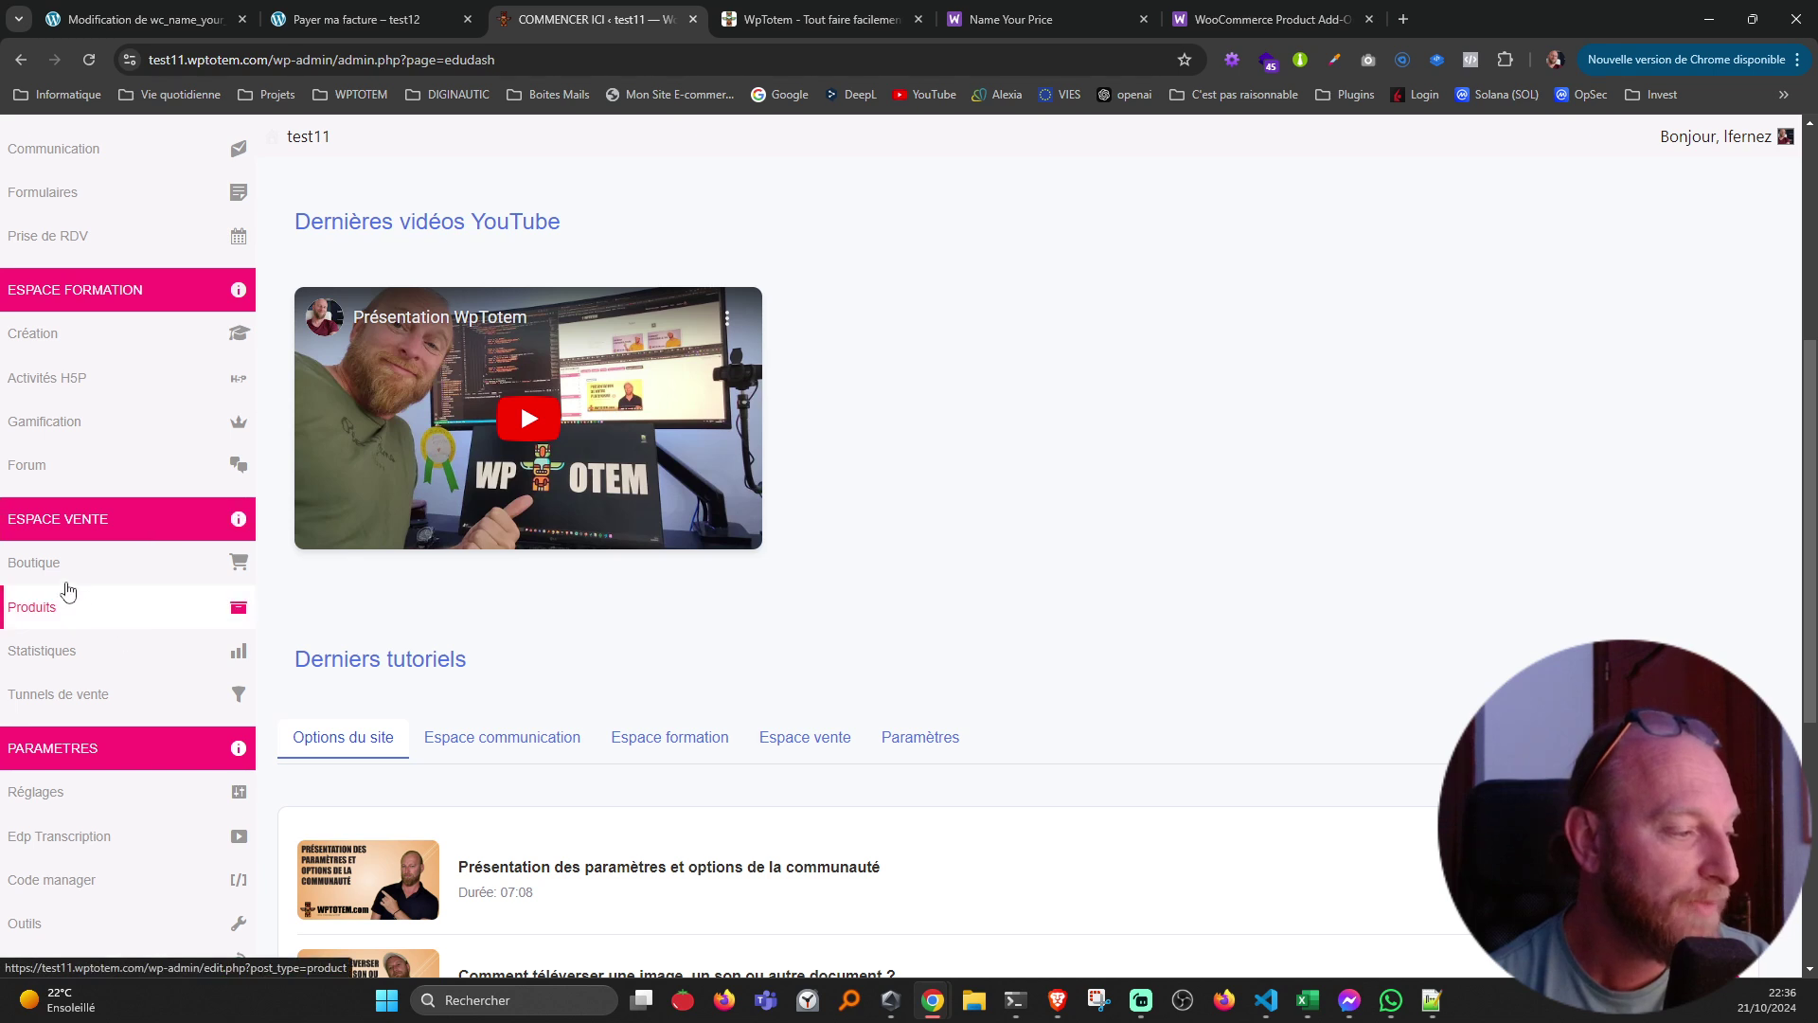
mouse_move(49, 574)
mouse_move(41, 609)
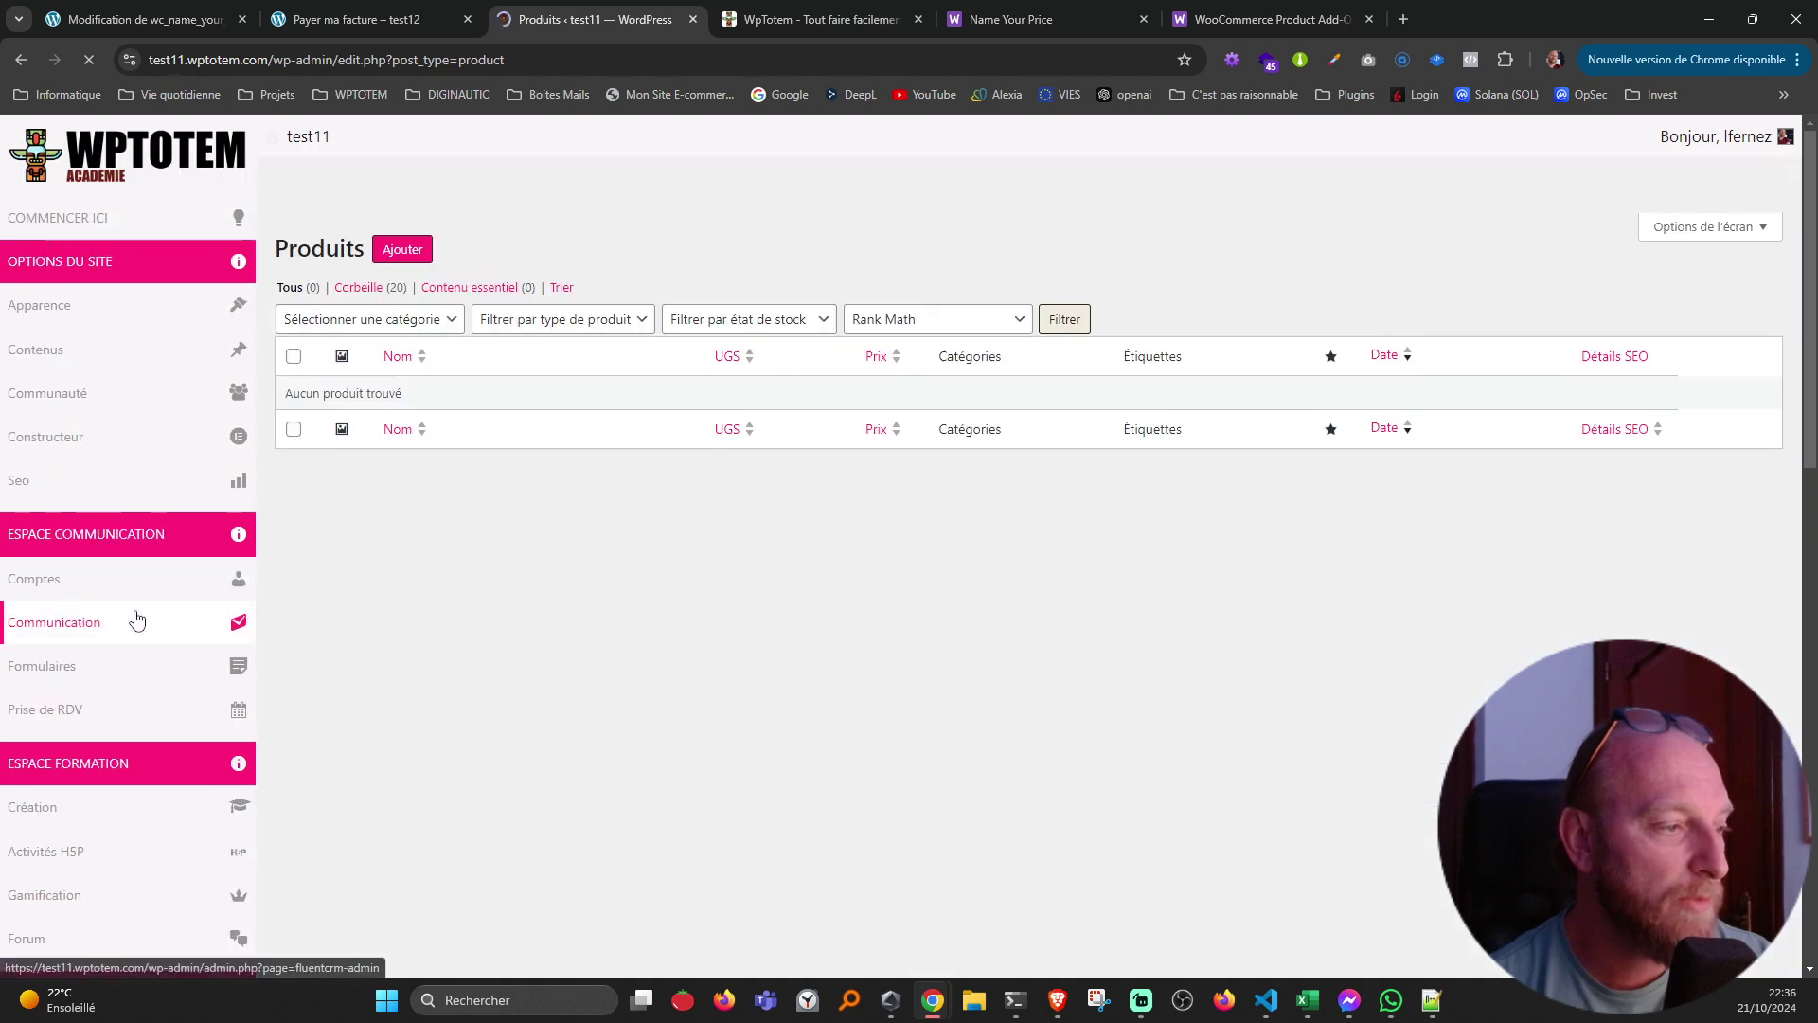
click(402, 197)
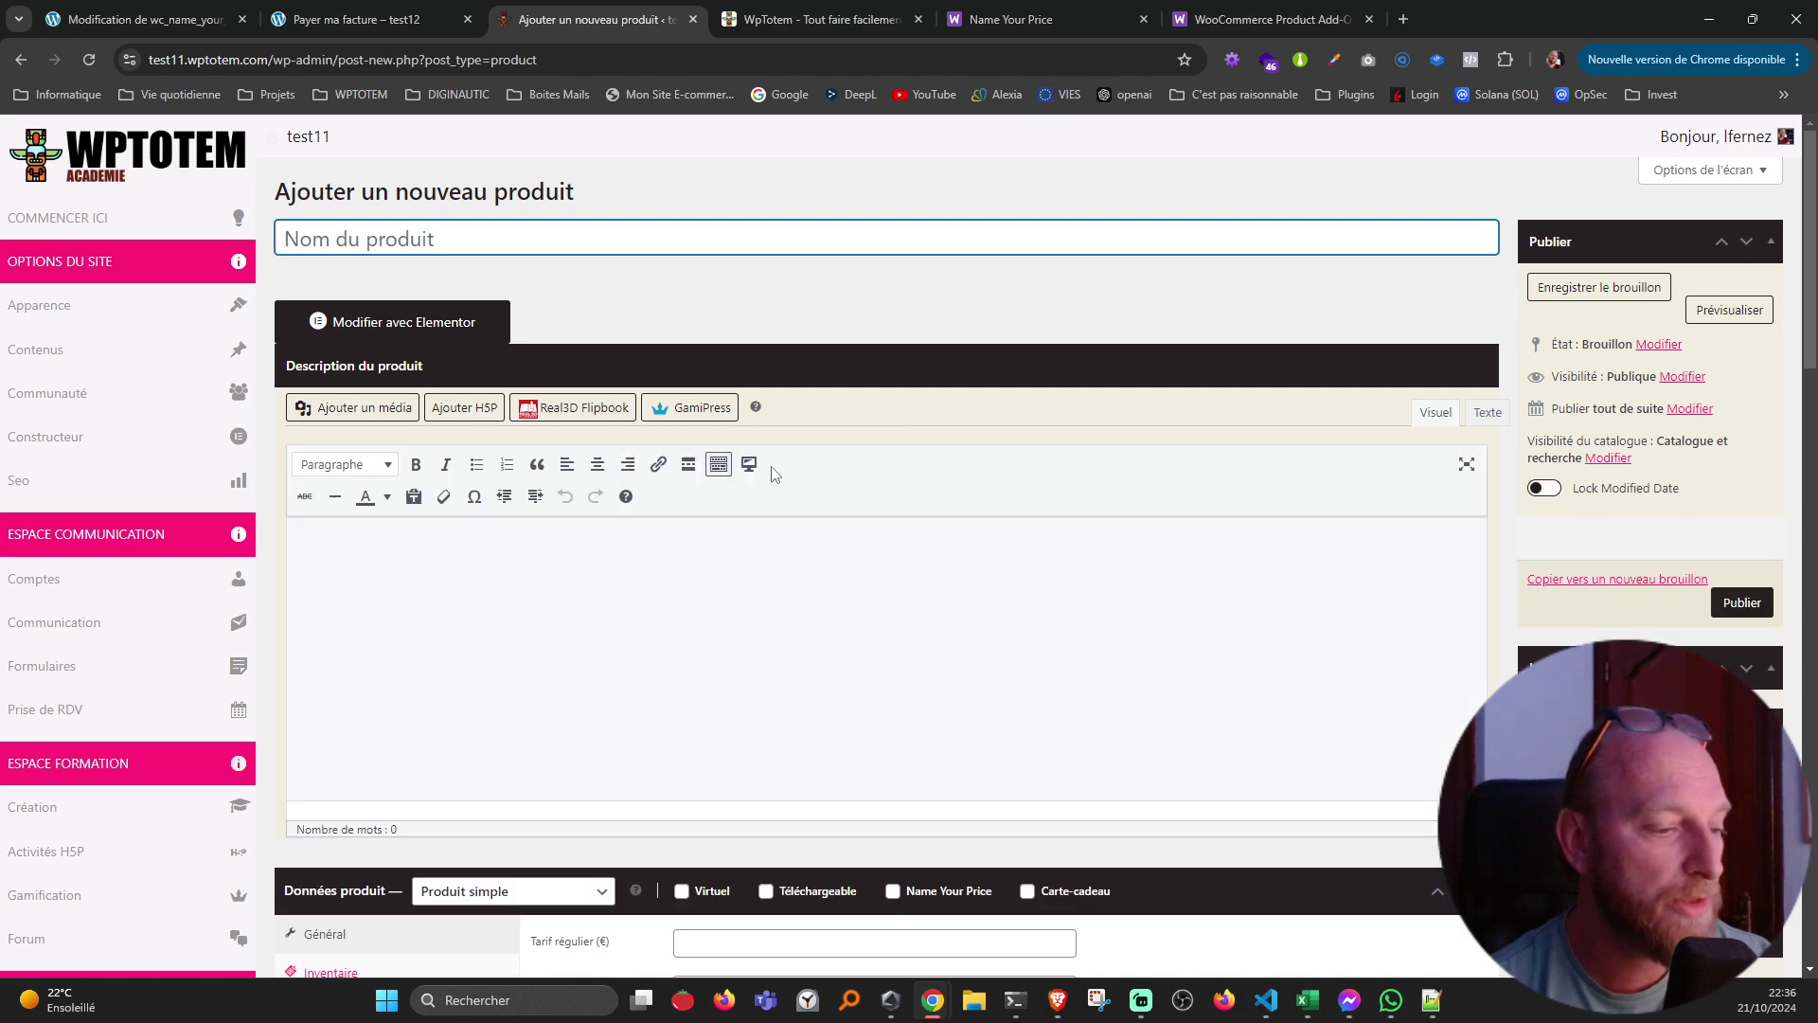
- Enable Name Your Price for the new simple product and hide its minimum price
scroll(772, 473, down, 5)
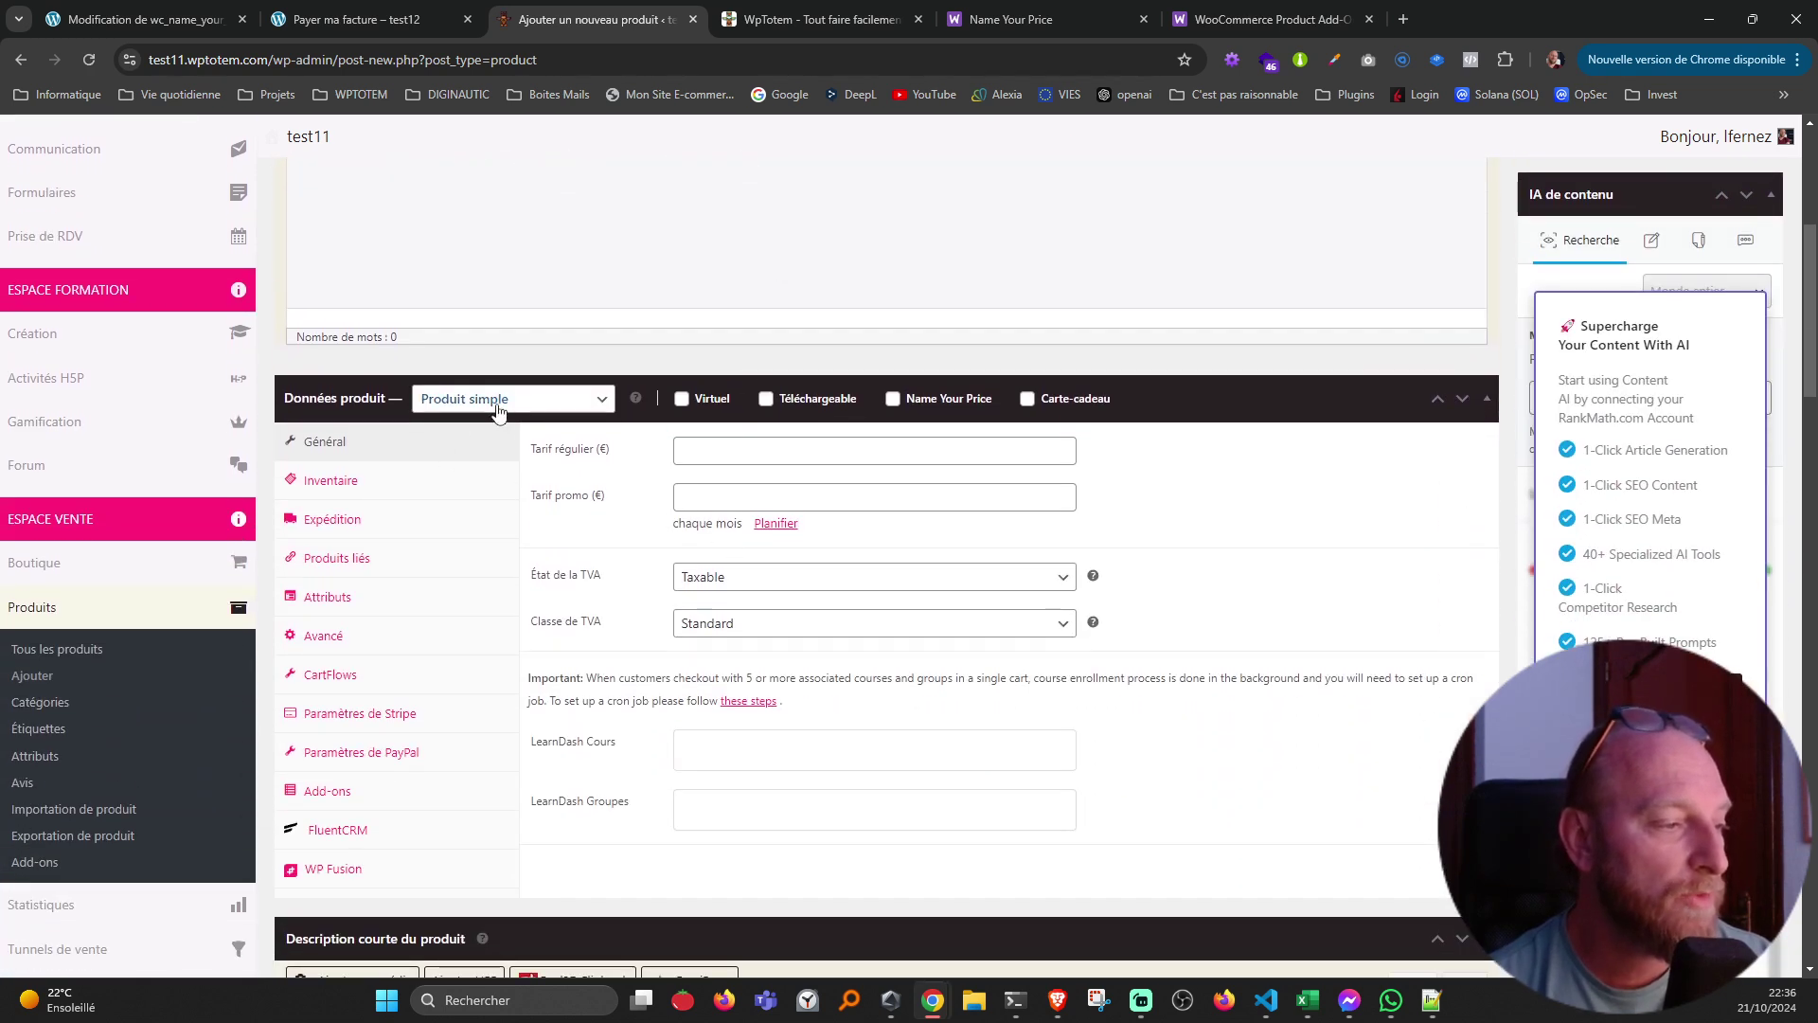
click(893, 399)
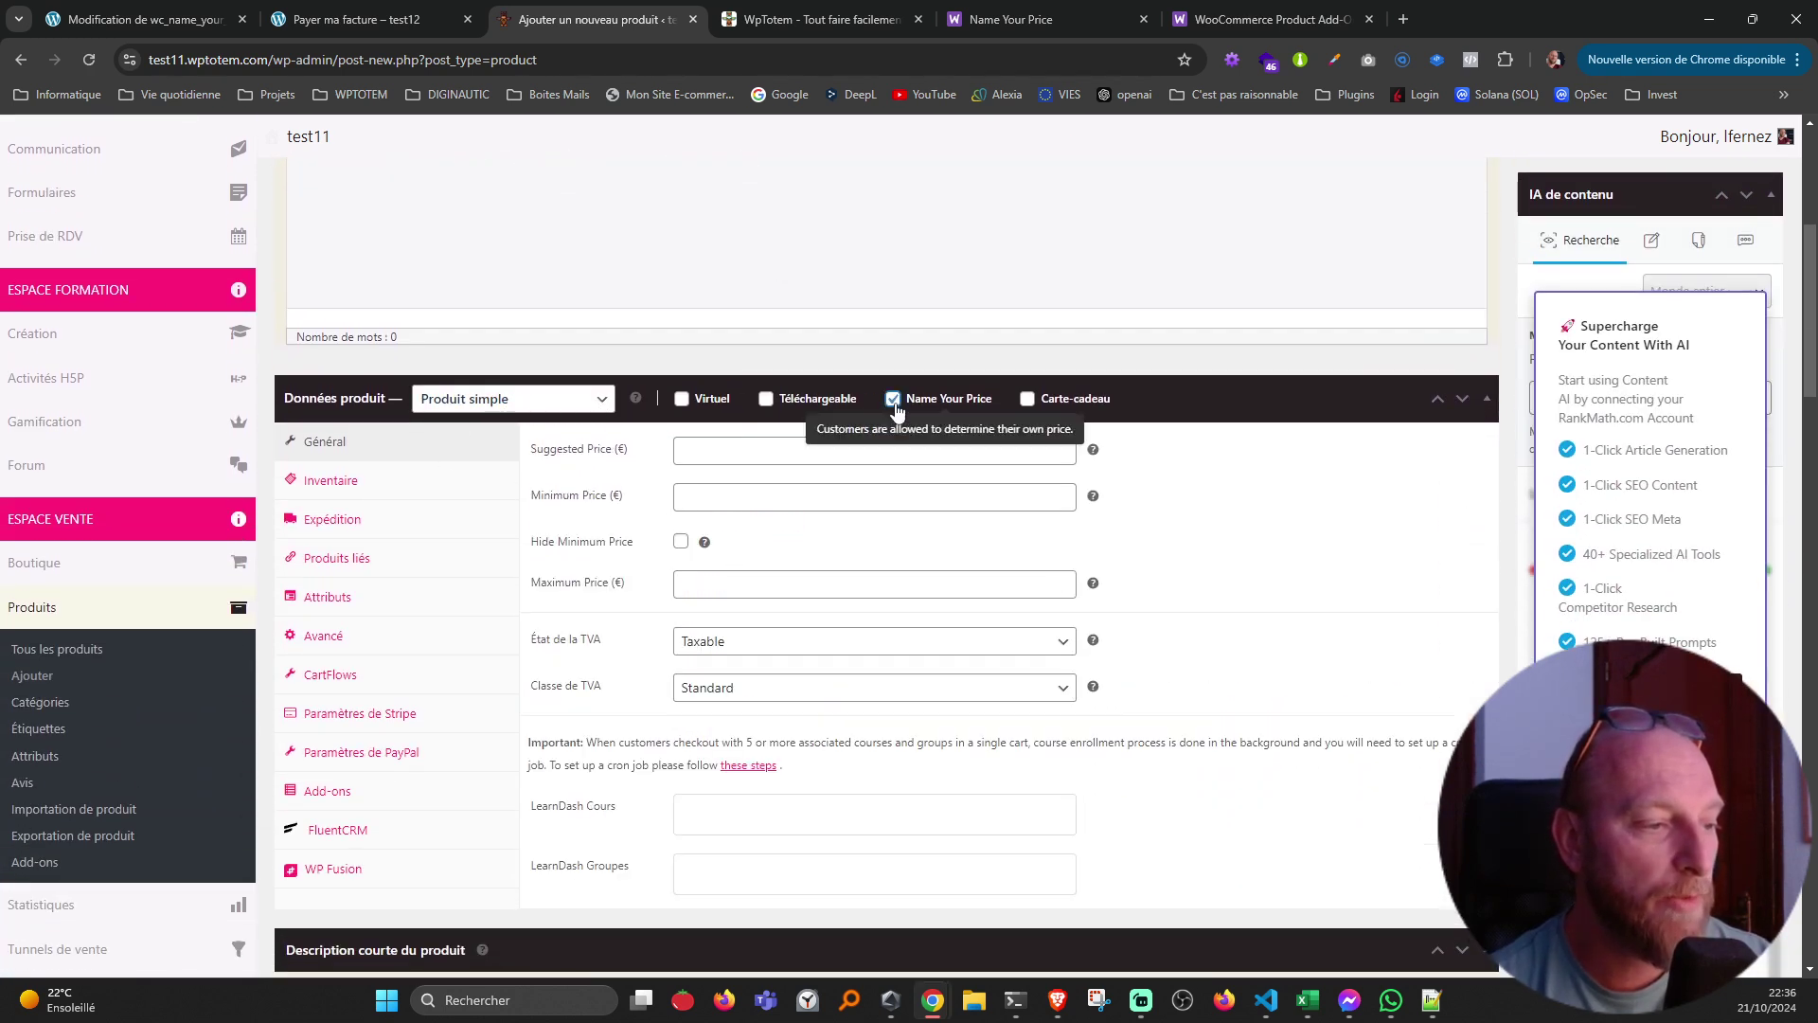
click(679, 542)
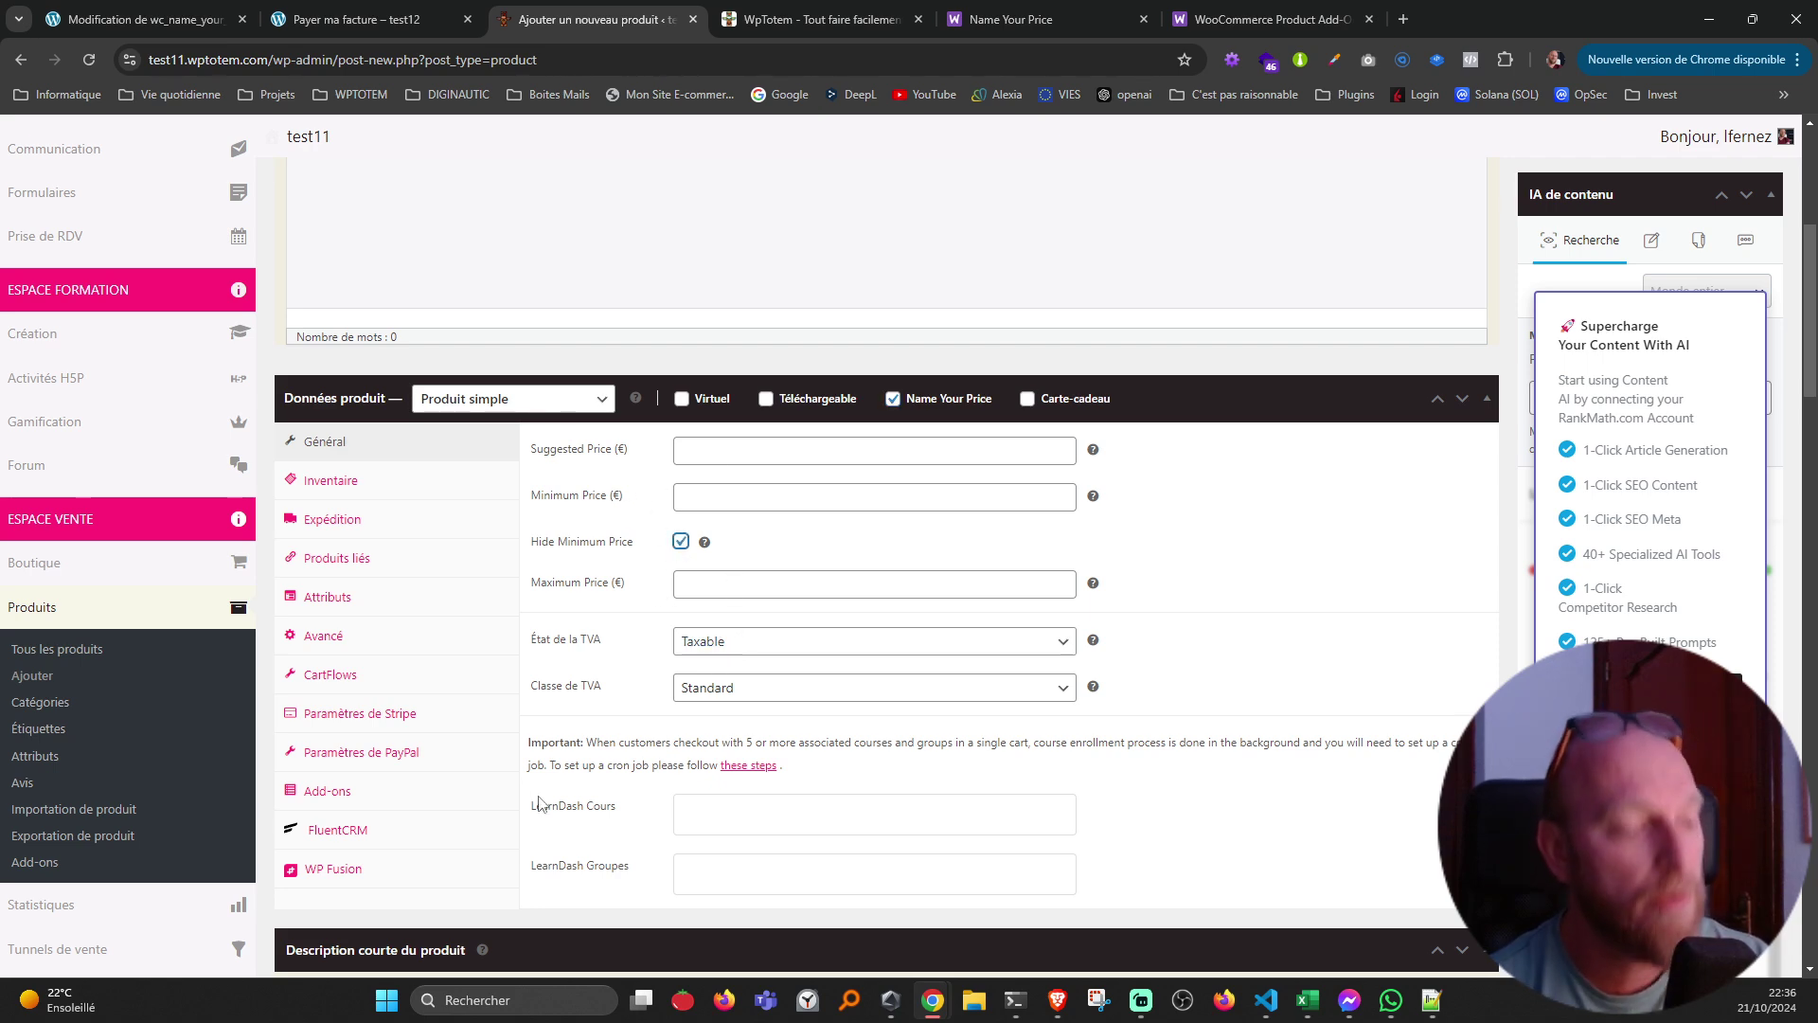
- Review the new product form, from its description and product data to the short description and SEO sections, alongside the site's admin sections
scroll(463, 763, up, 4)
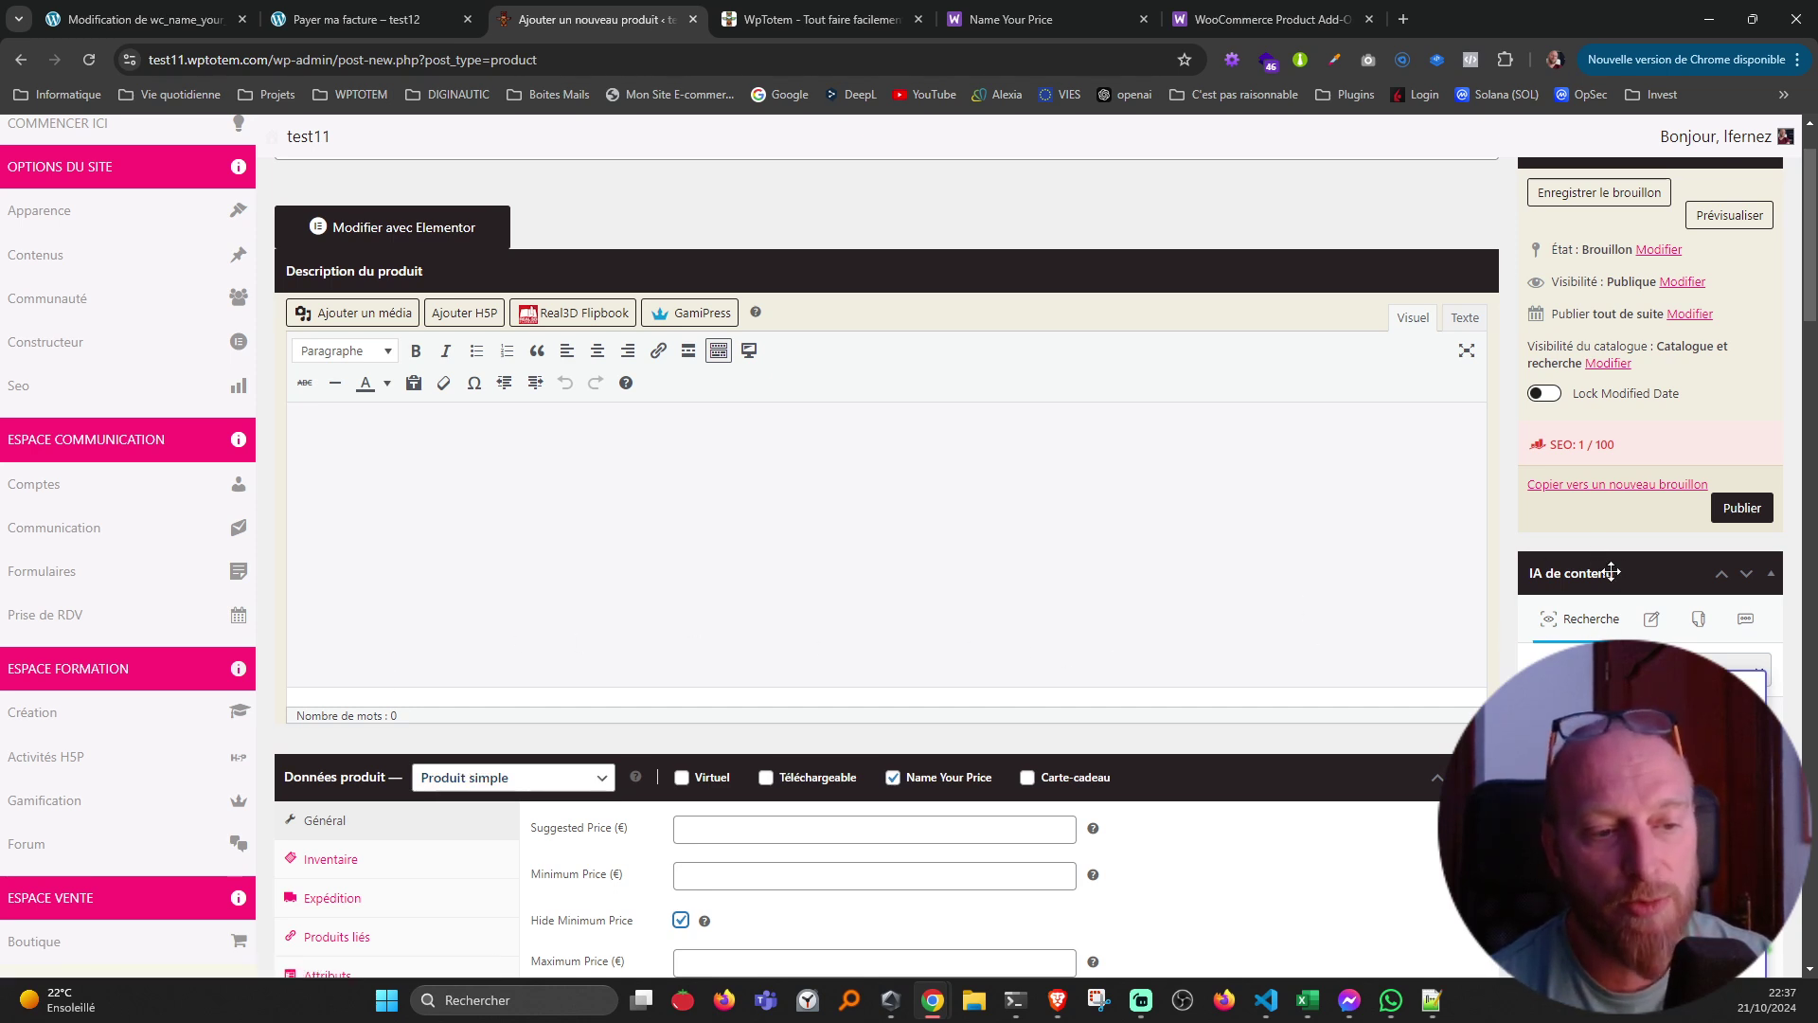
scroll(1592, 622, down, 3)
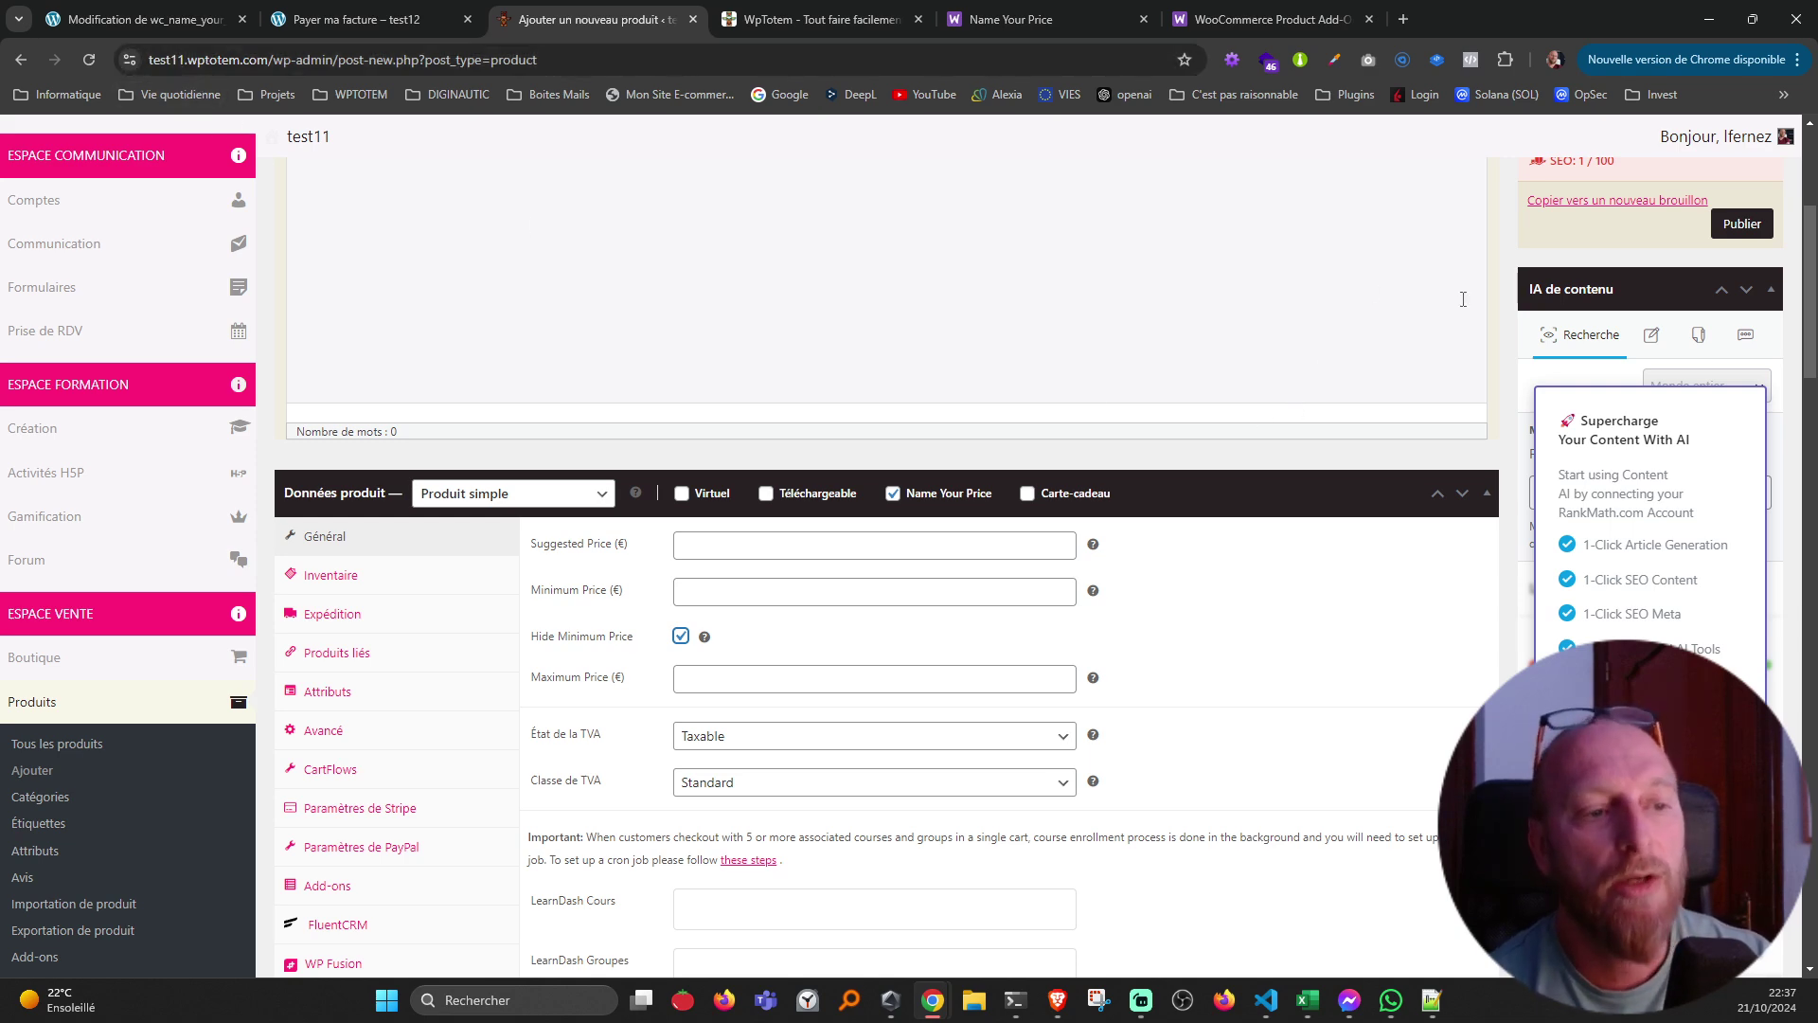
scroll(881, 550, down, 7)
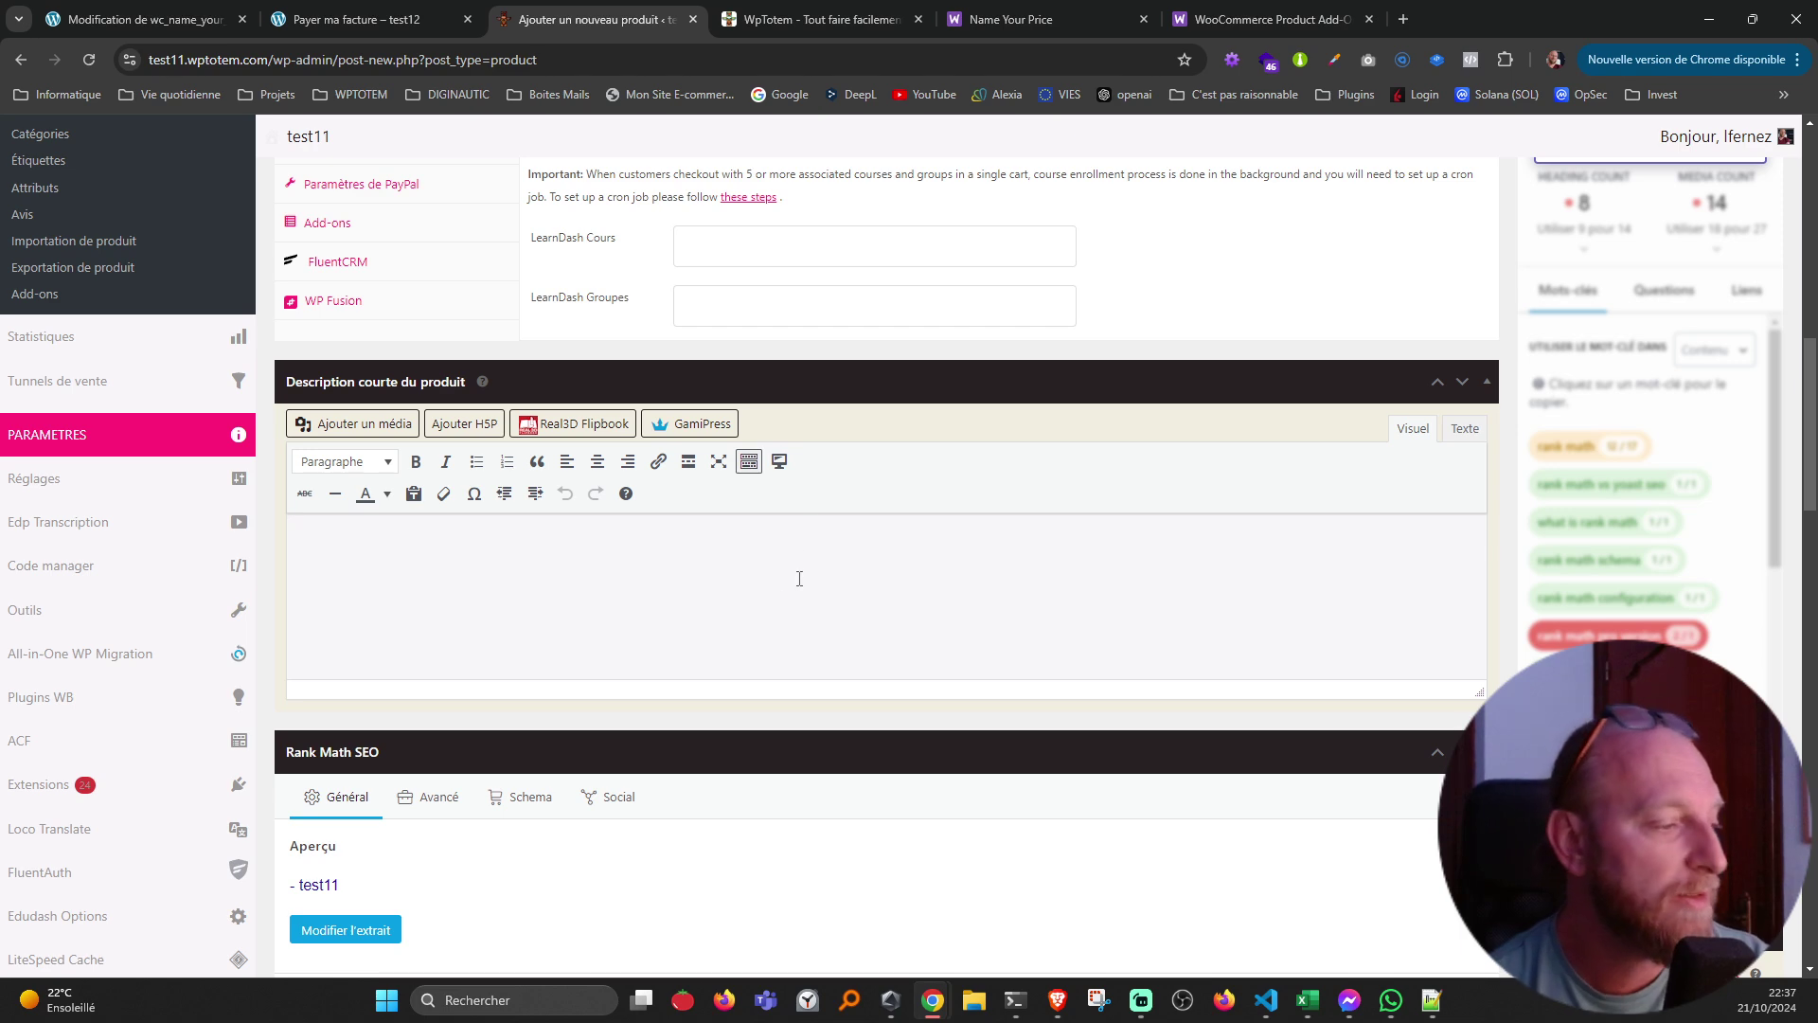
scroll(500, 625, up, 1)
scroll(500, 625, up, 7)
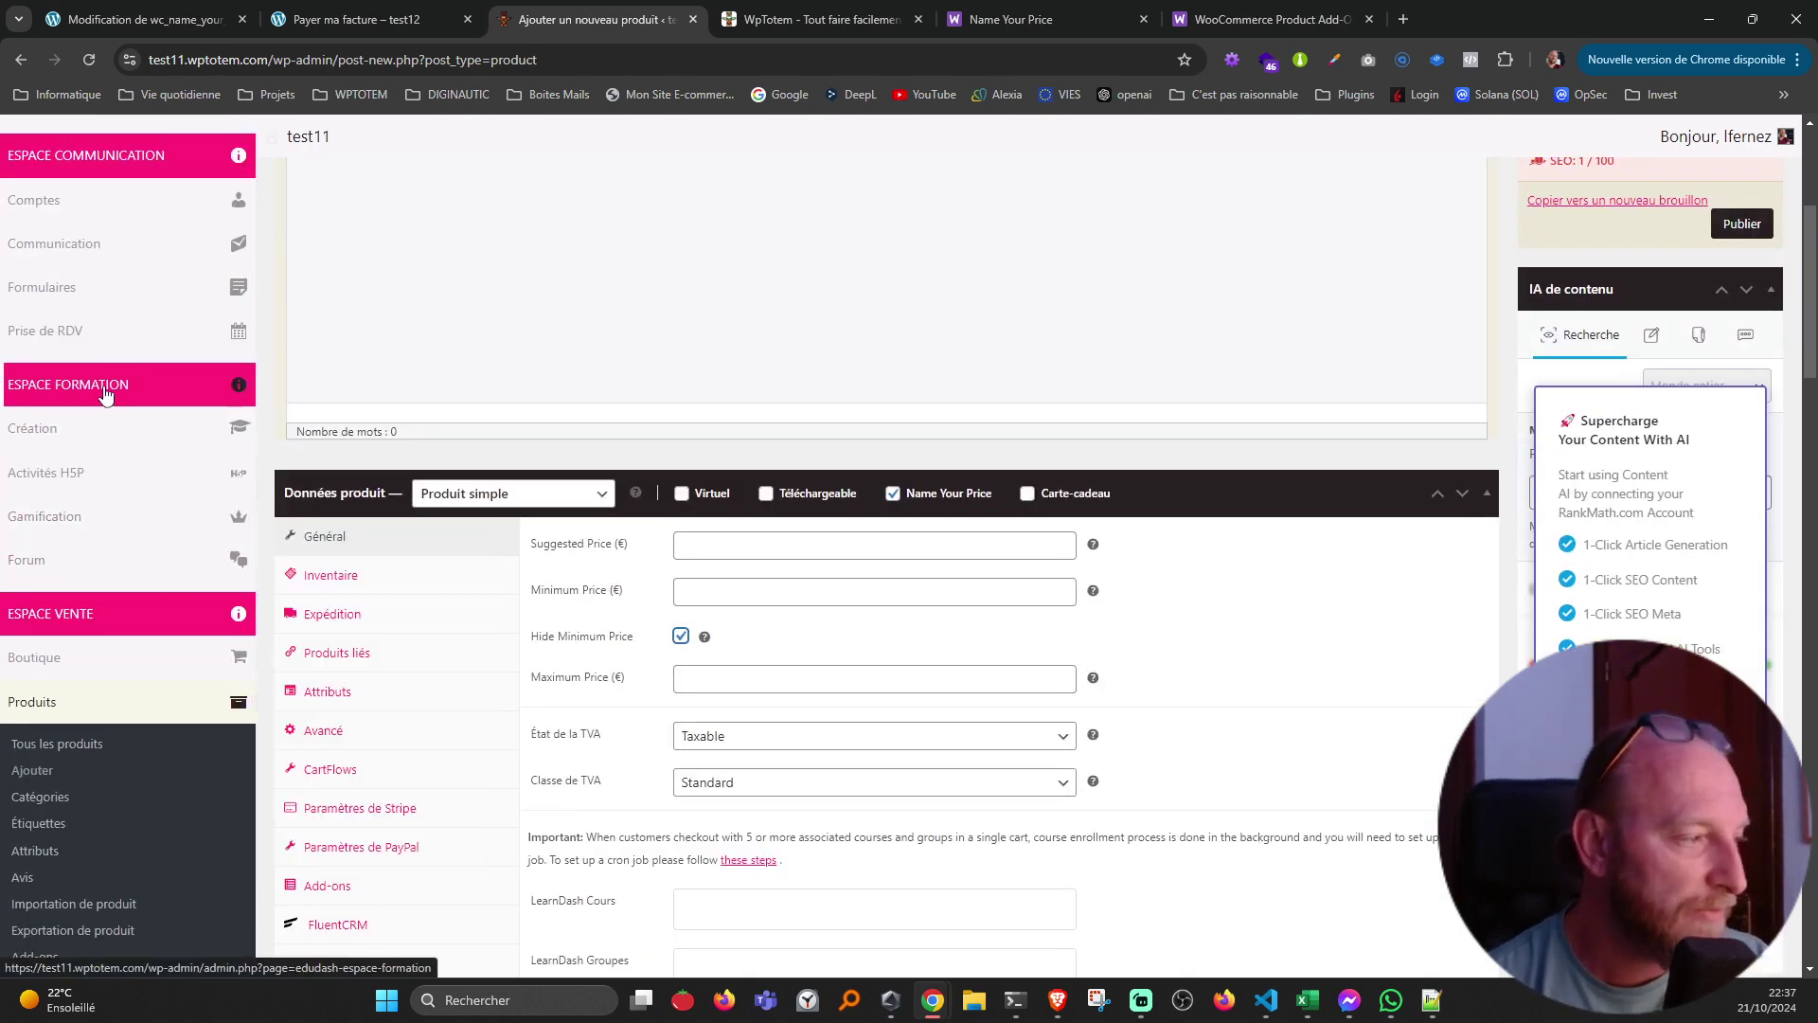
scroll(234, 413, up, 2)
scroll(234, 412, up, 1)
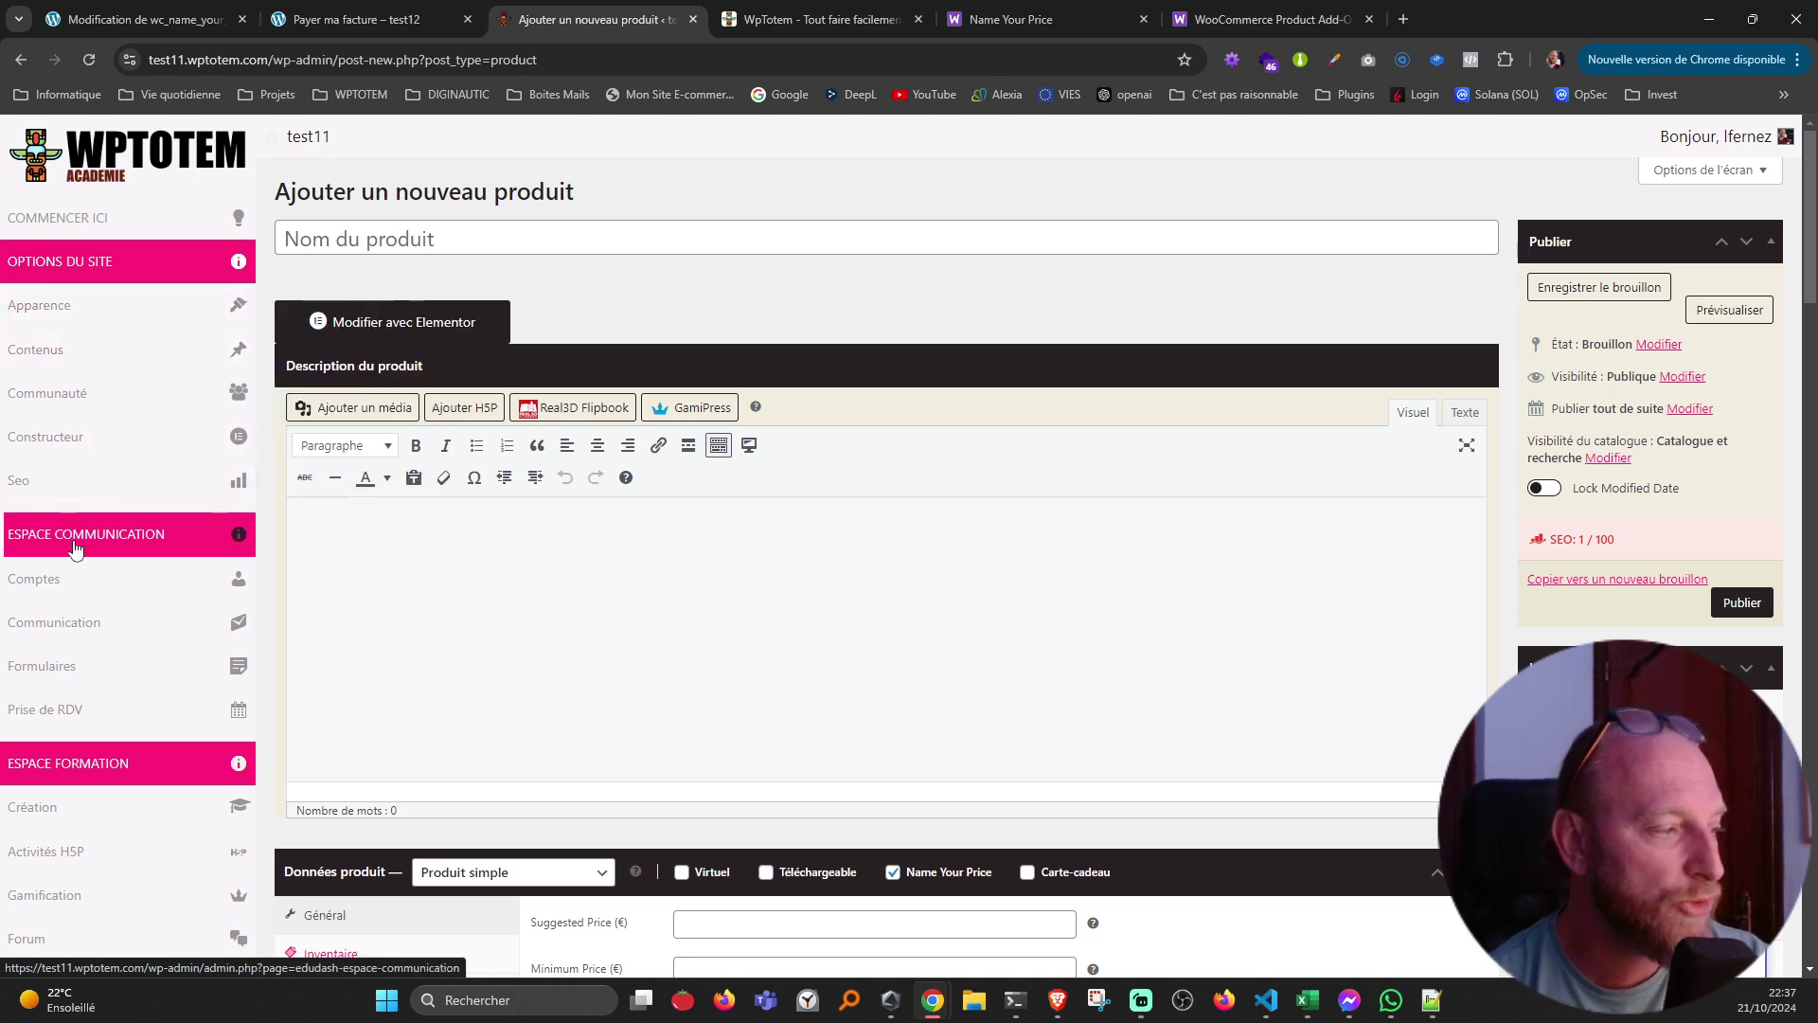
mouse_move(162, 588)
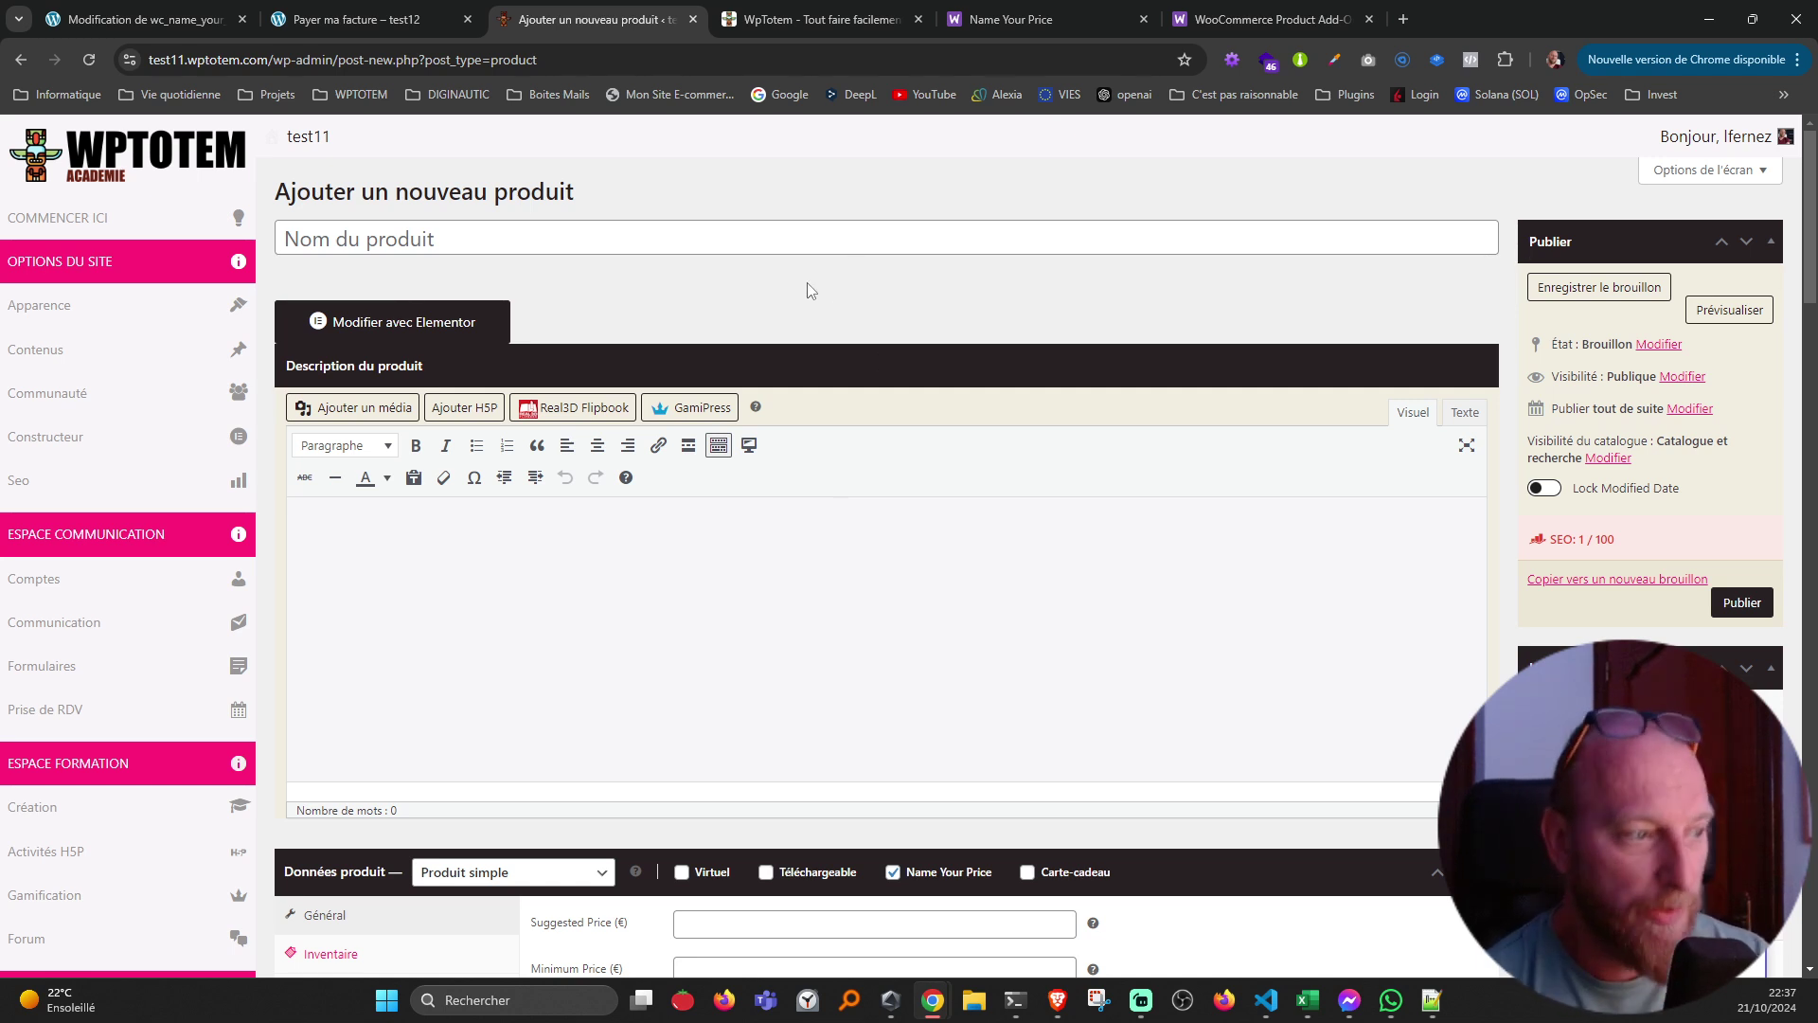
- Open the Tutos page on the WpTotem site, and revisit the Payer ma facture product page and both WooCommerce extension pages
click(826, 21)
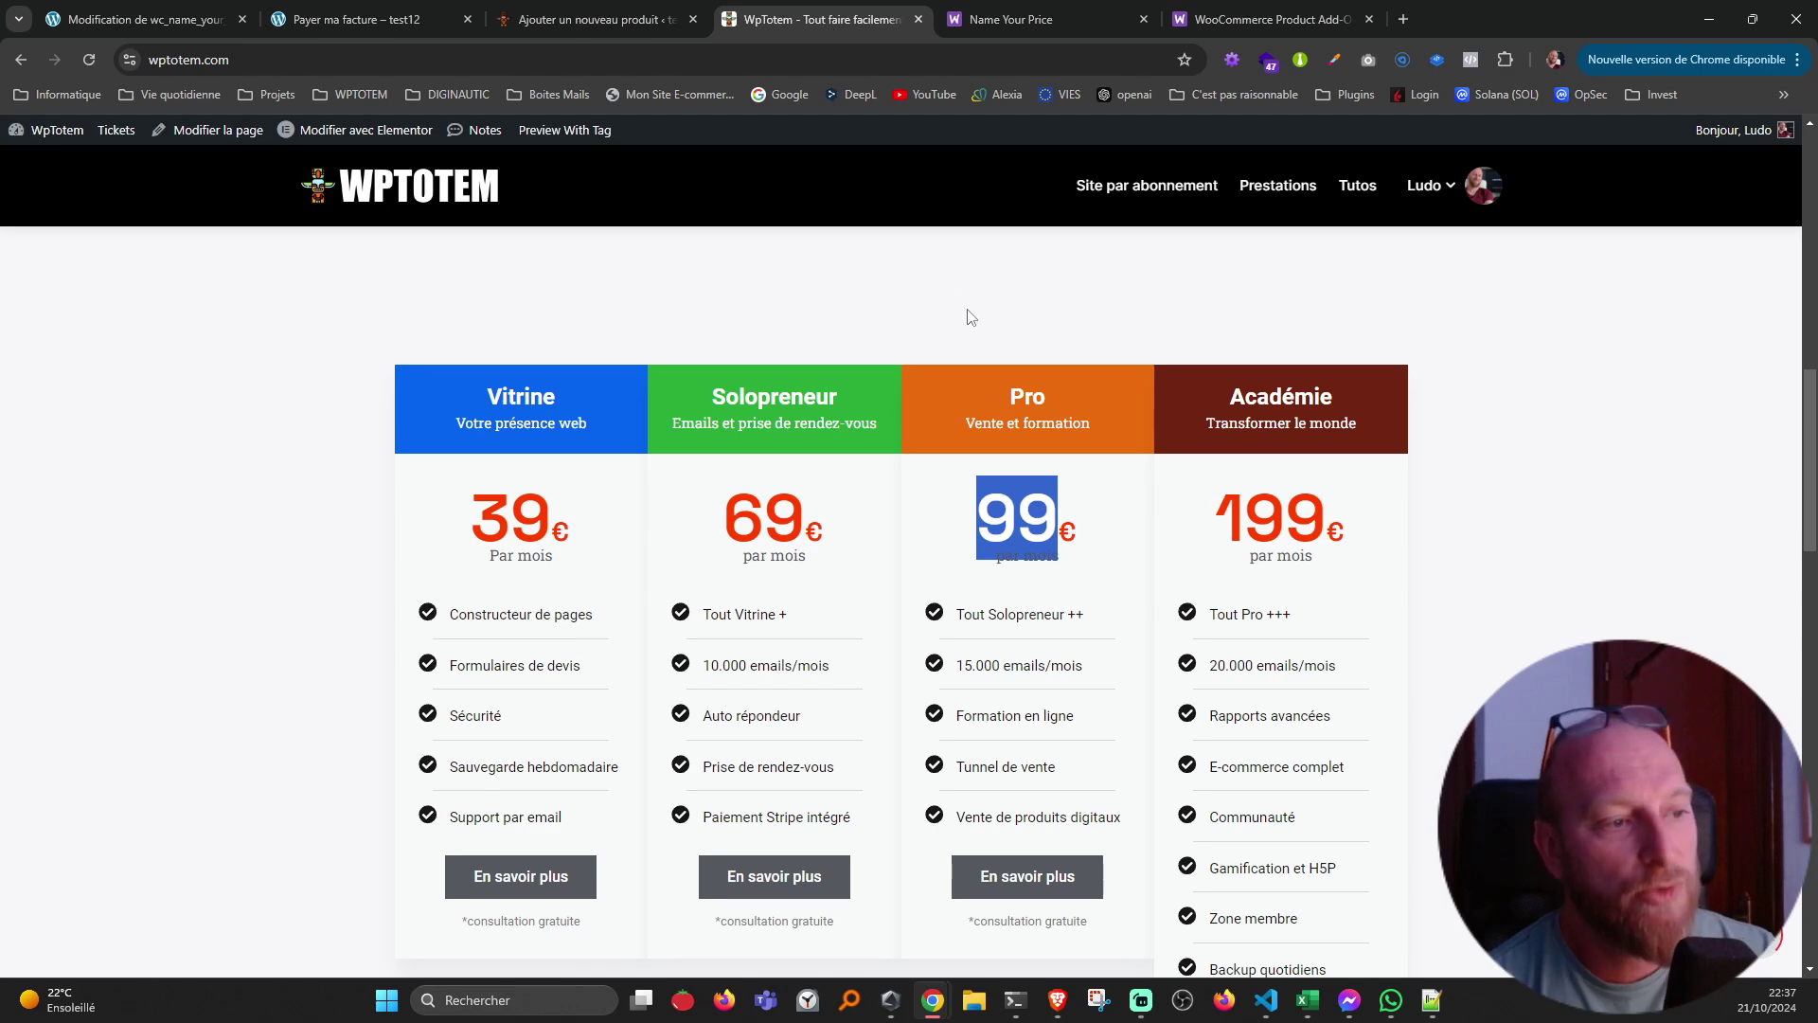
click(1358, 195)
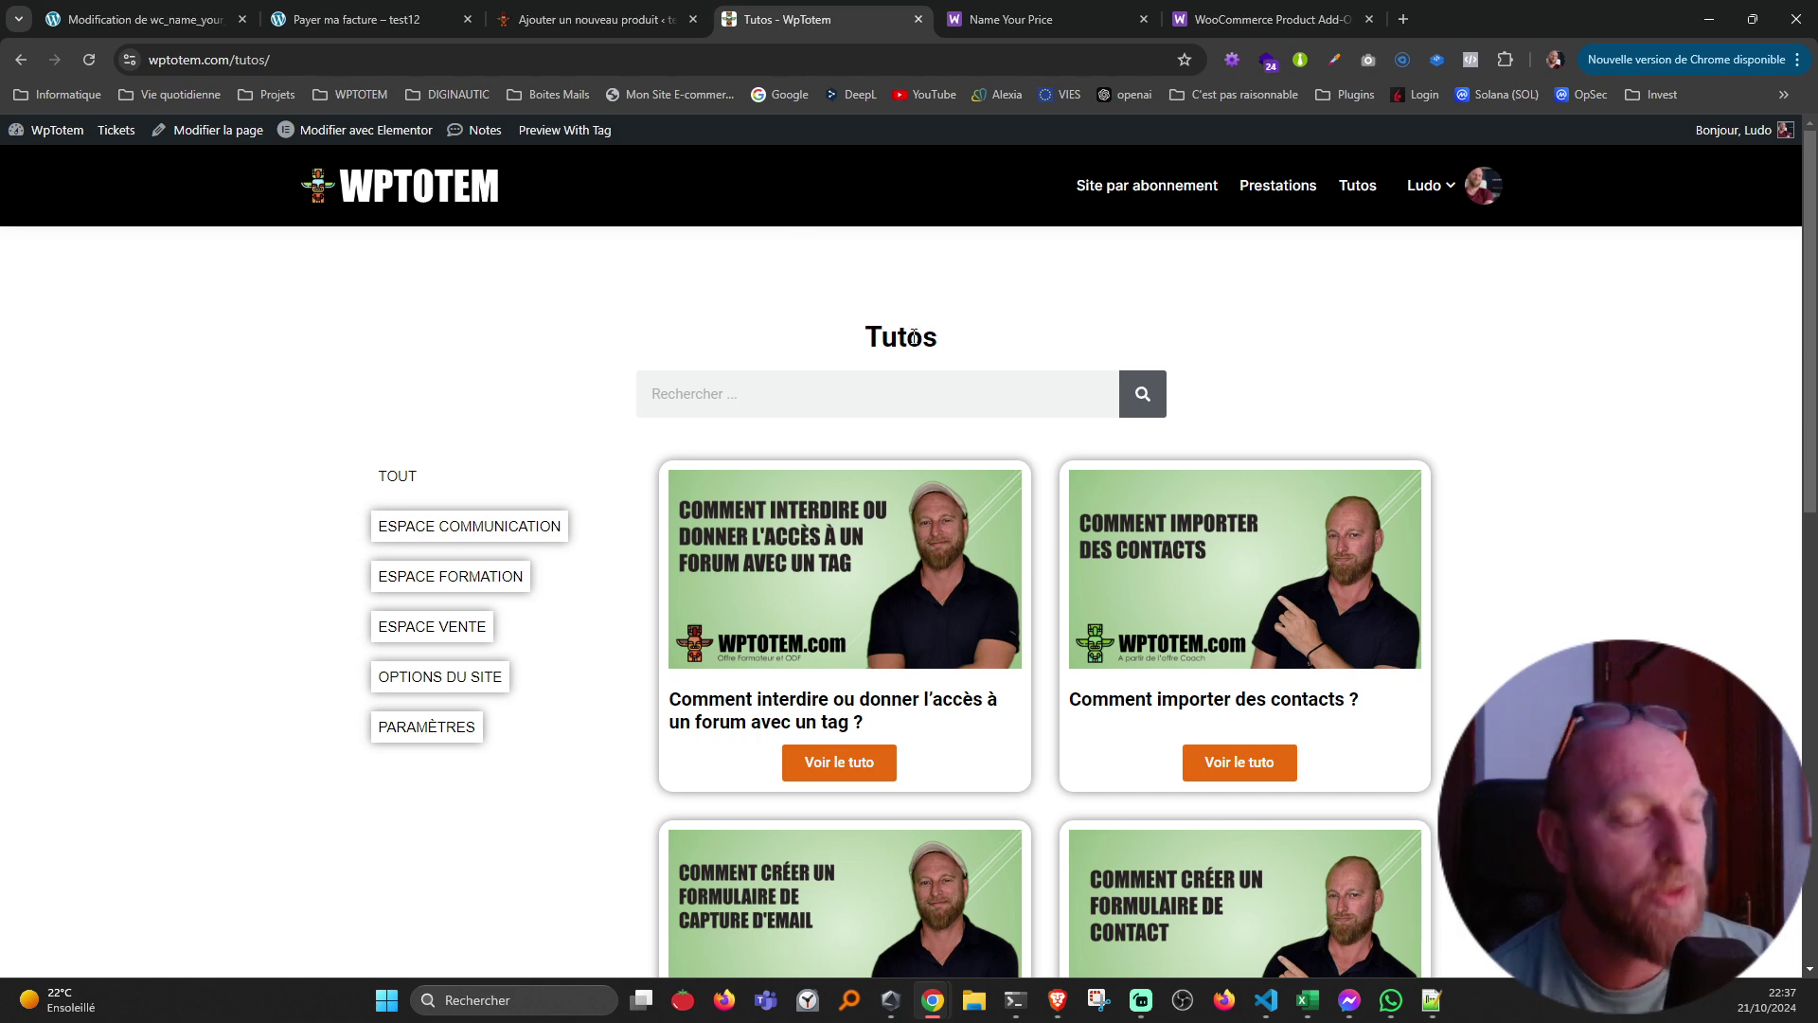
click(320, 20)
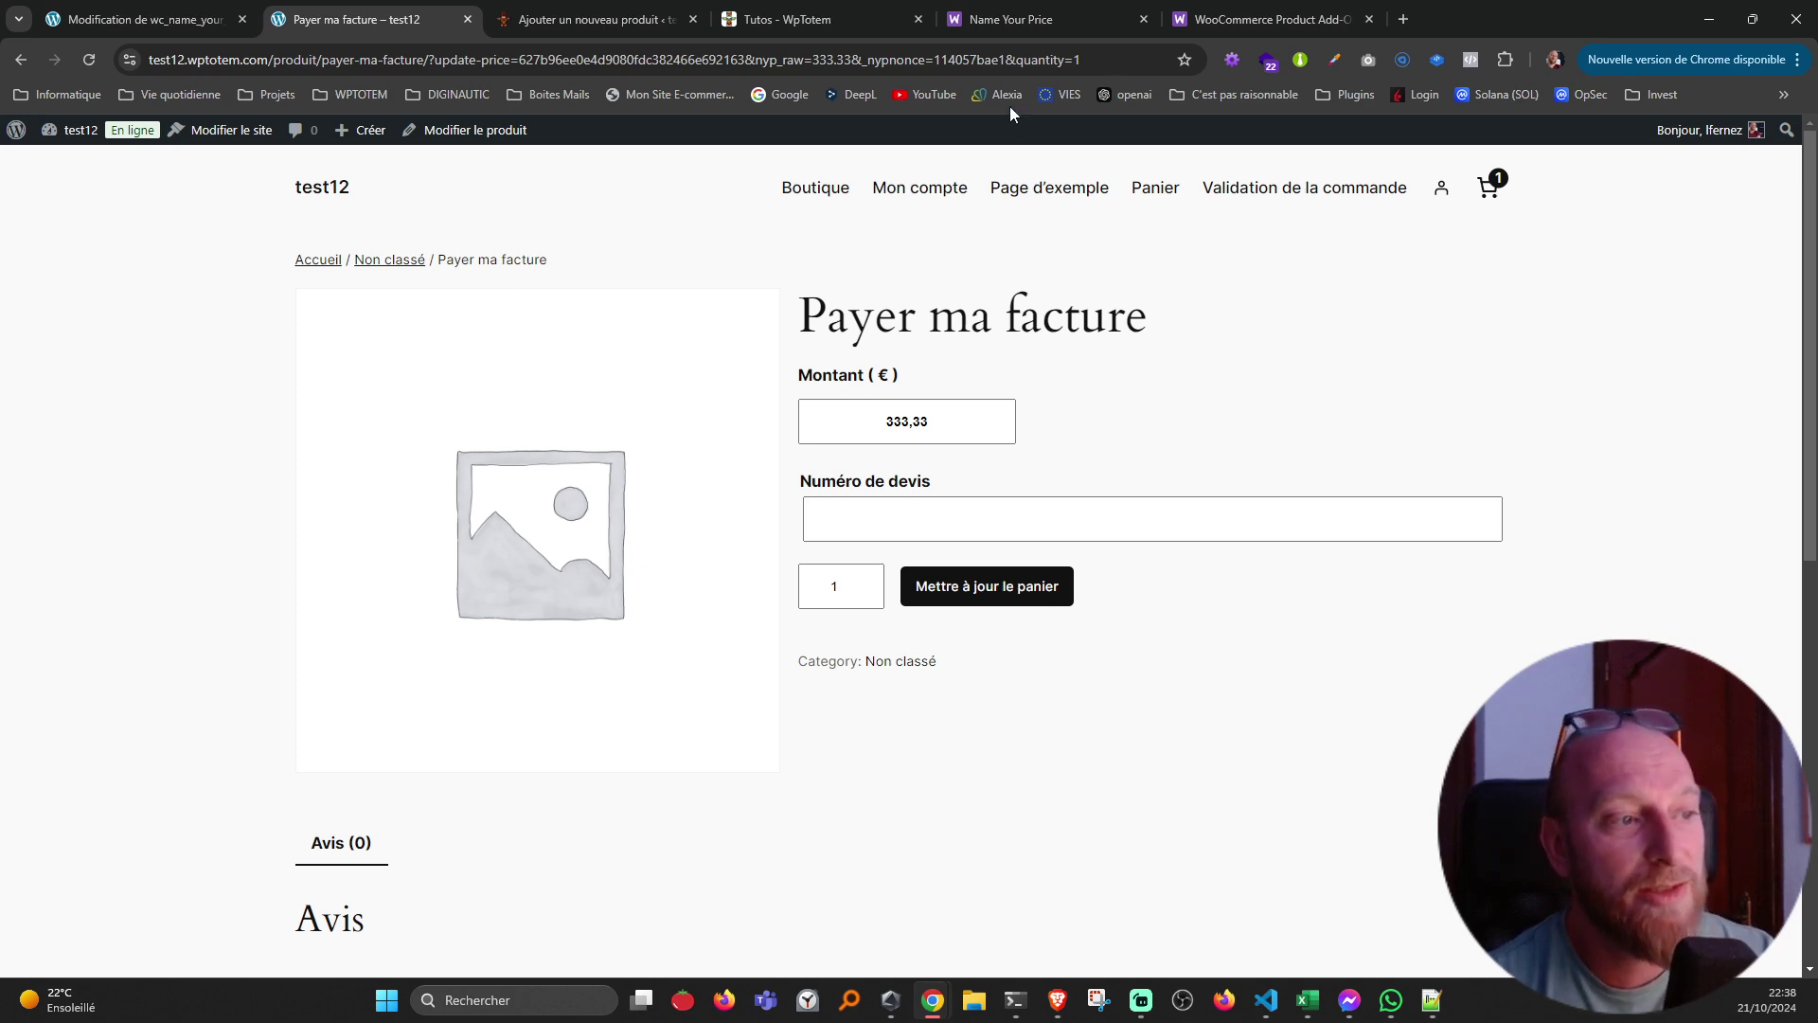
click(1006, 23)
click(1304, 19)
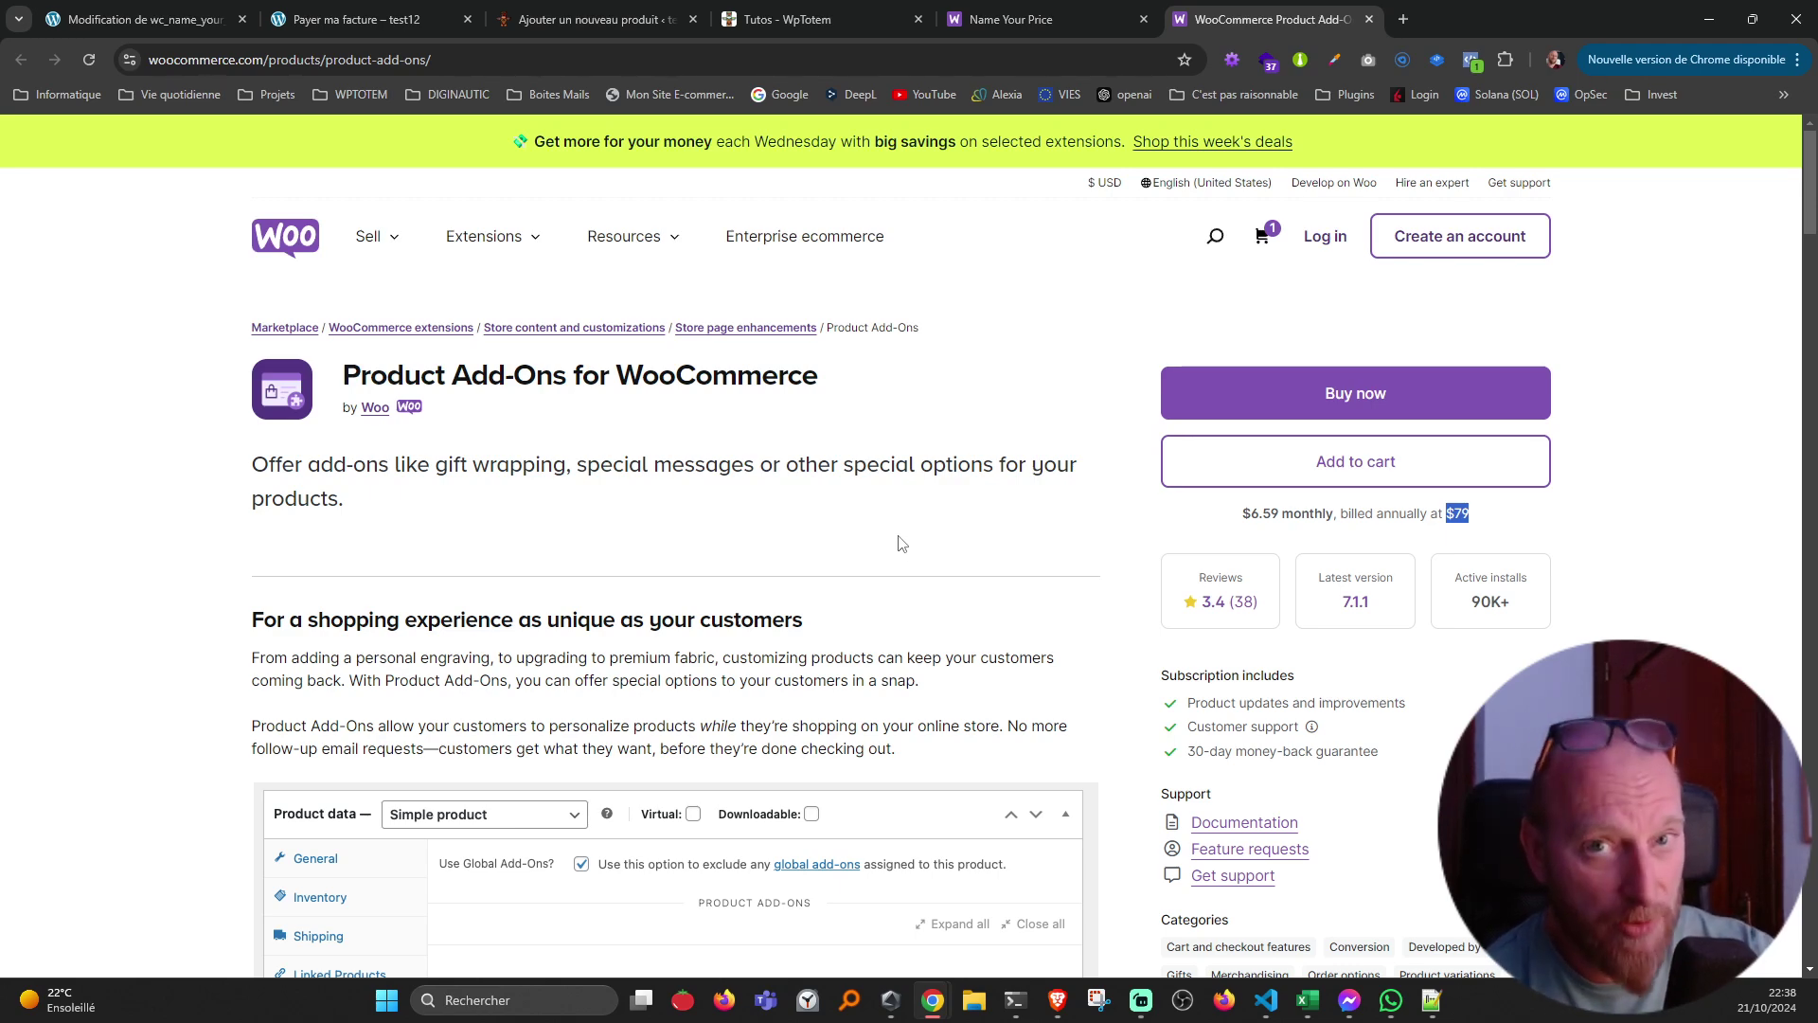
- Open the WpTotem tutorial on forbidding or granting forum access with a tag, and examine its objectives, resources, guide and transcription sections
click(805, 19)
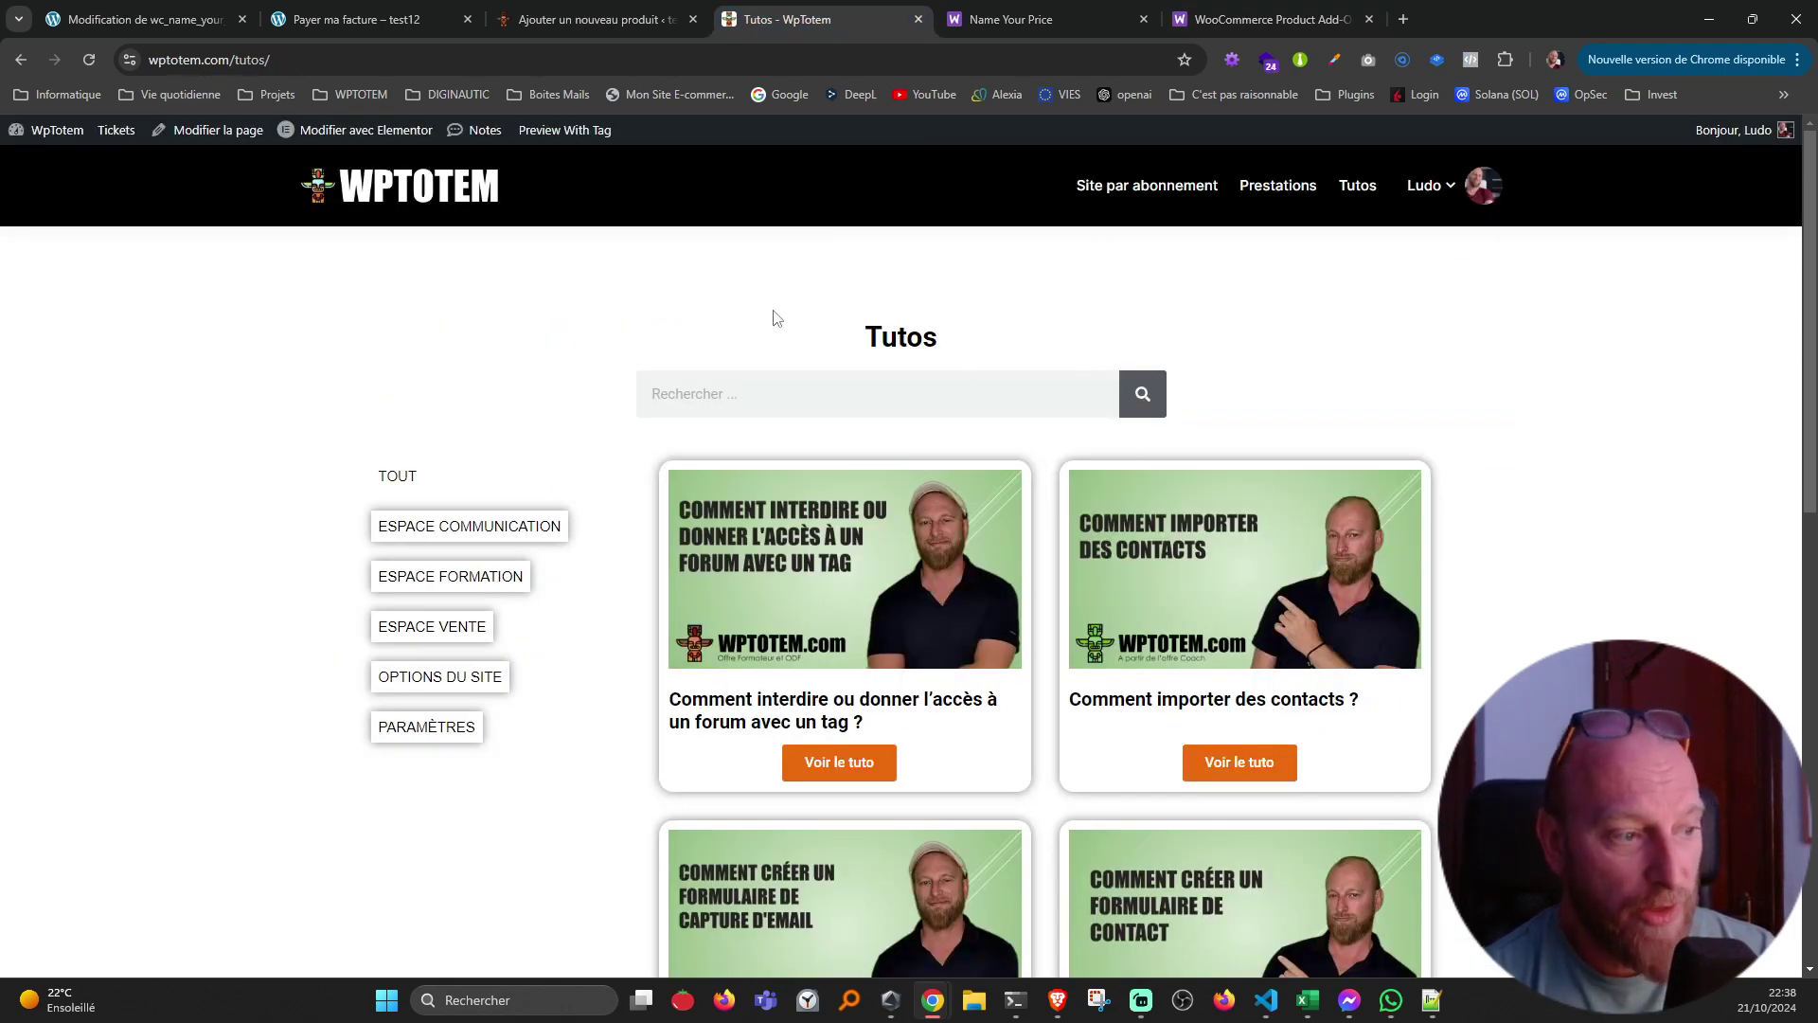
click(798, 690)
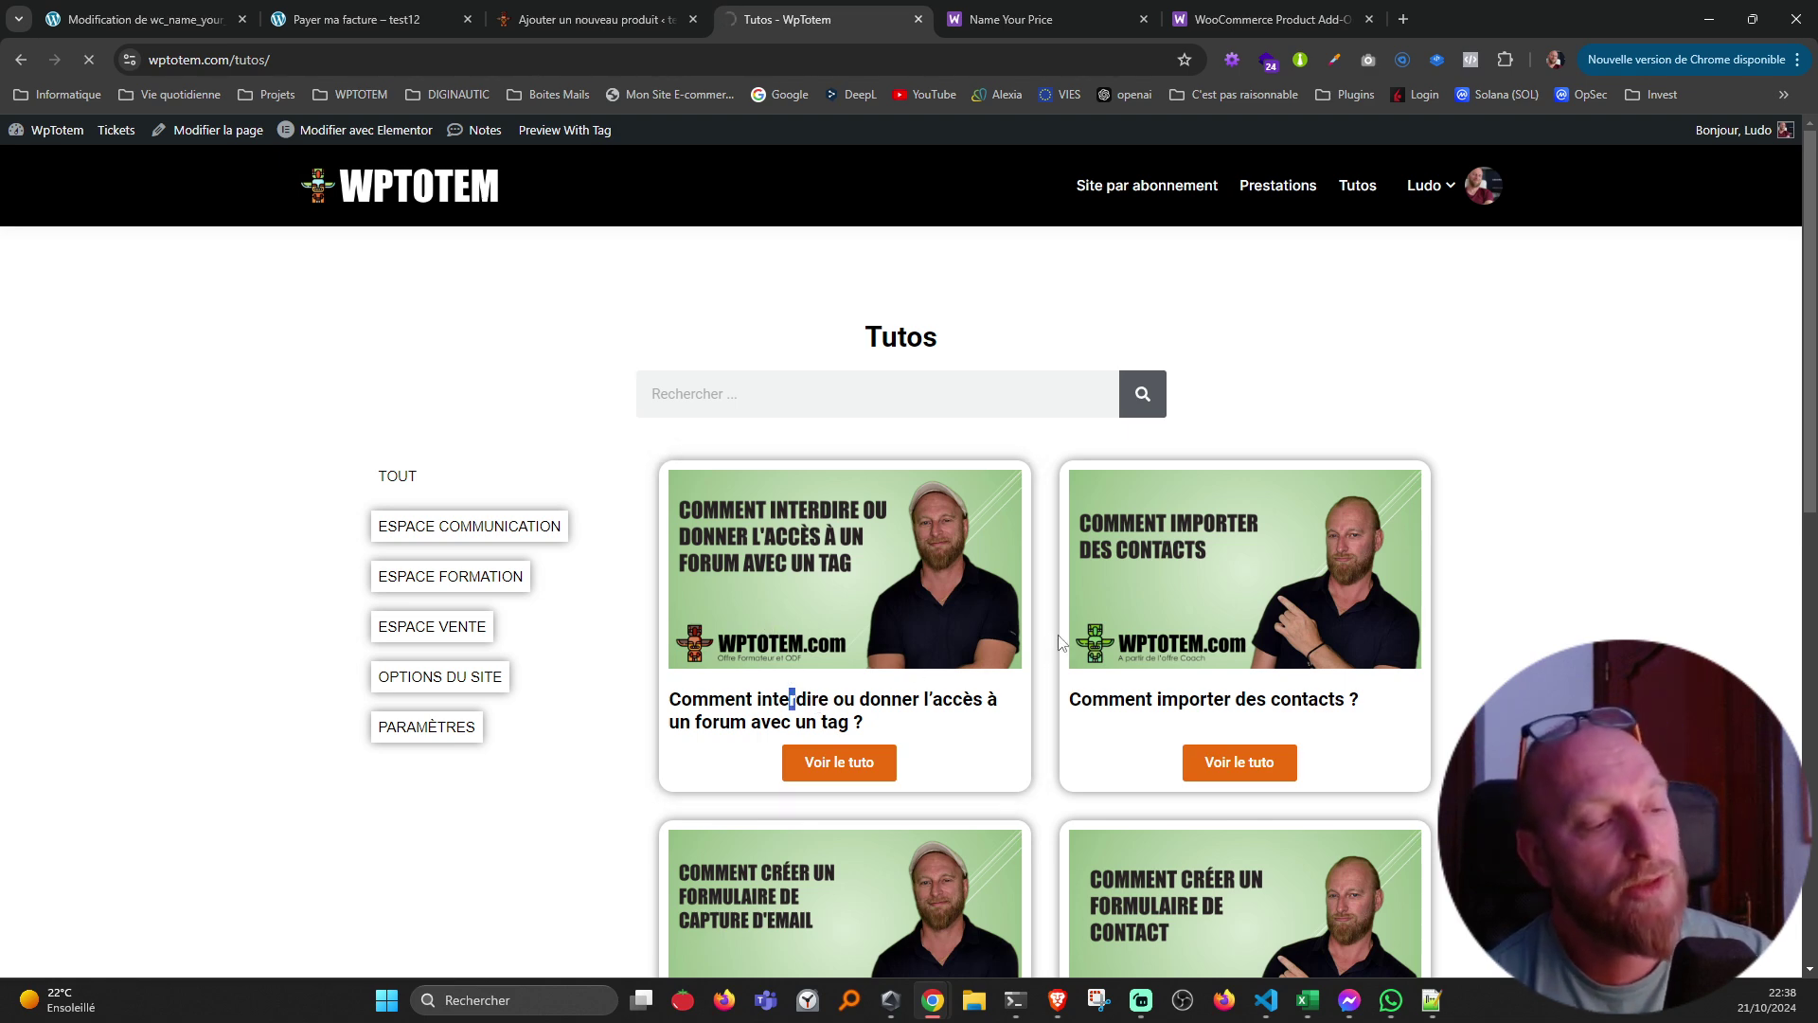
scroll(1172, 553, down, 2)
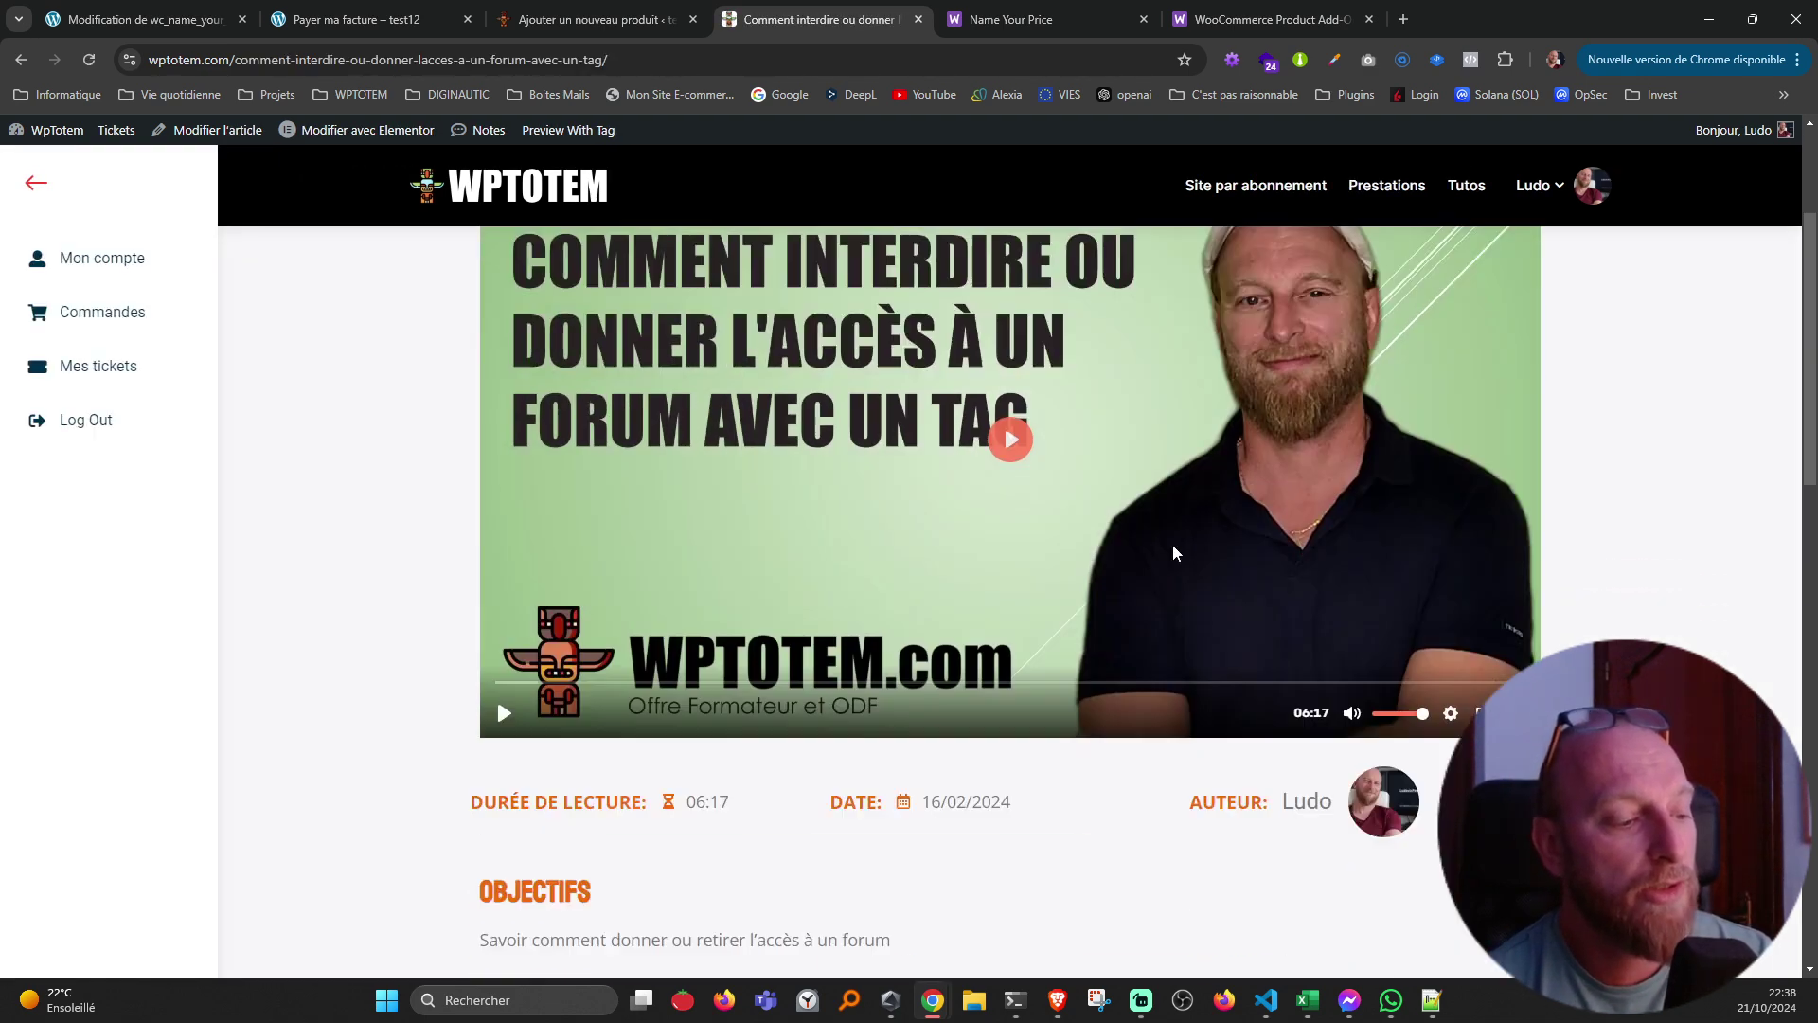
scroll(1173, 549, down, 3)
drag(497, 749, 638, 744)
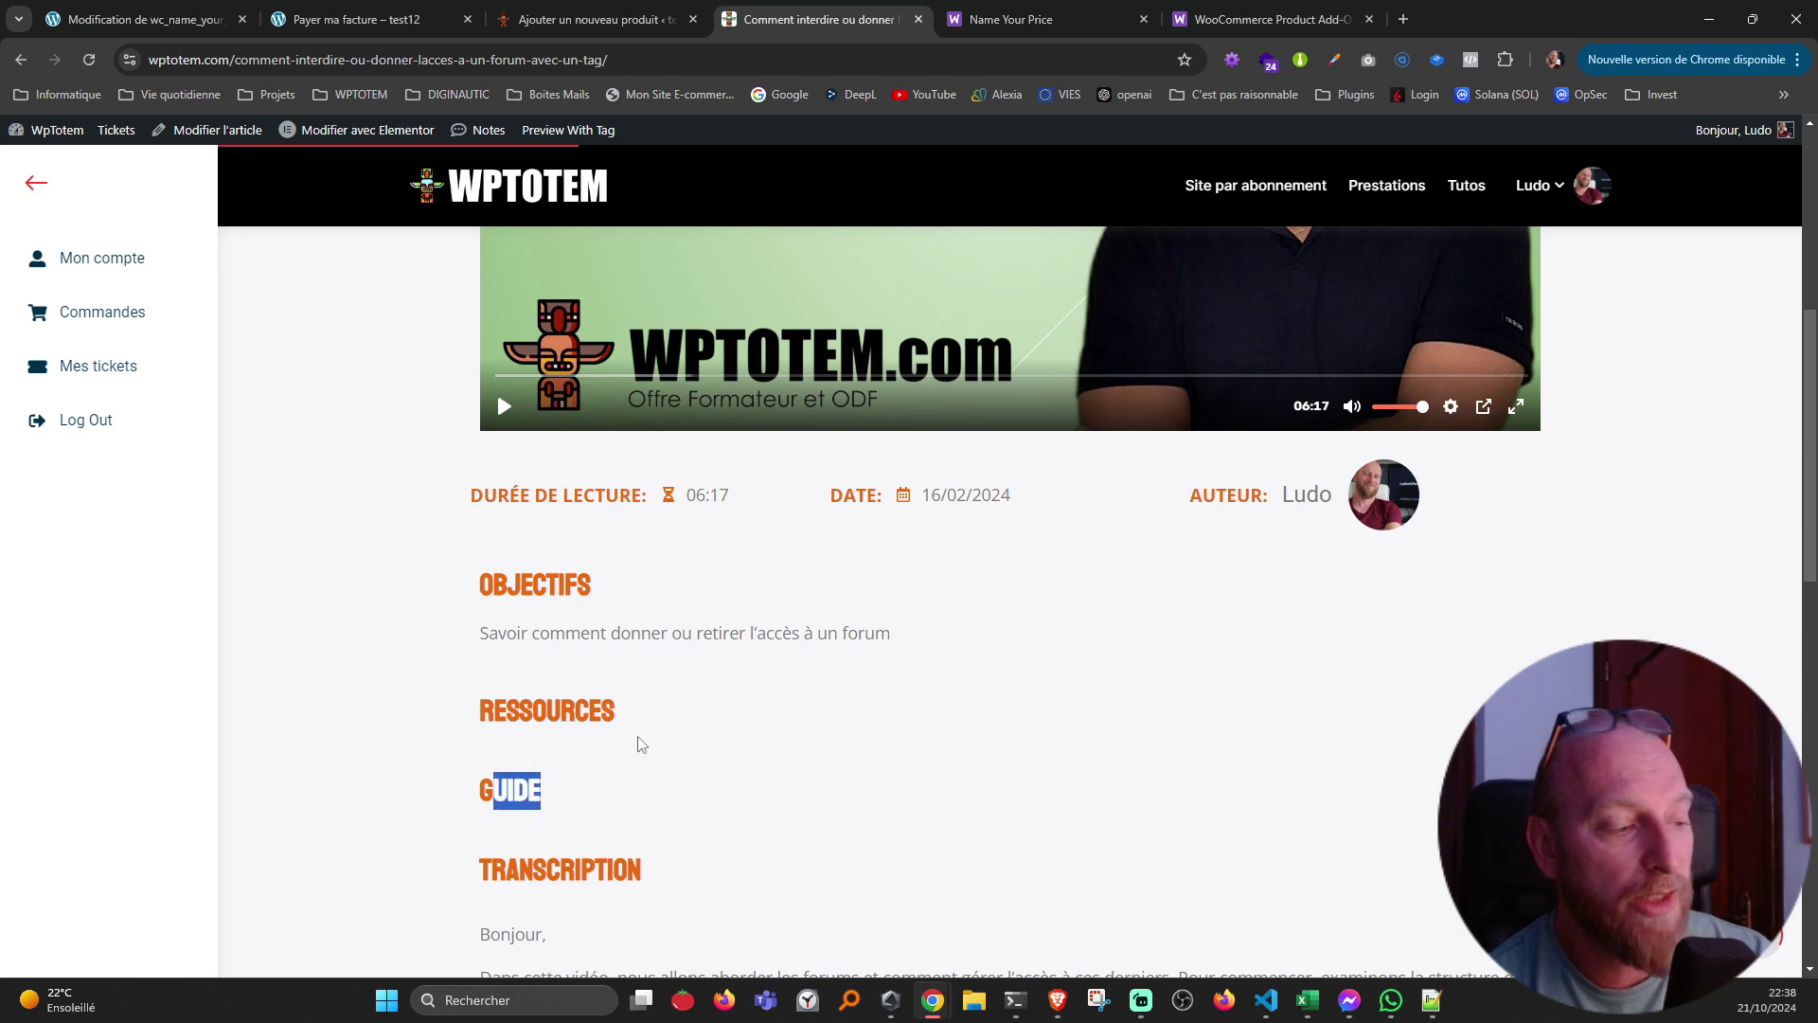
click(557, 744)
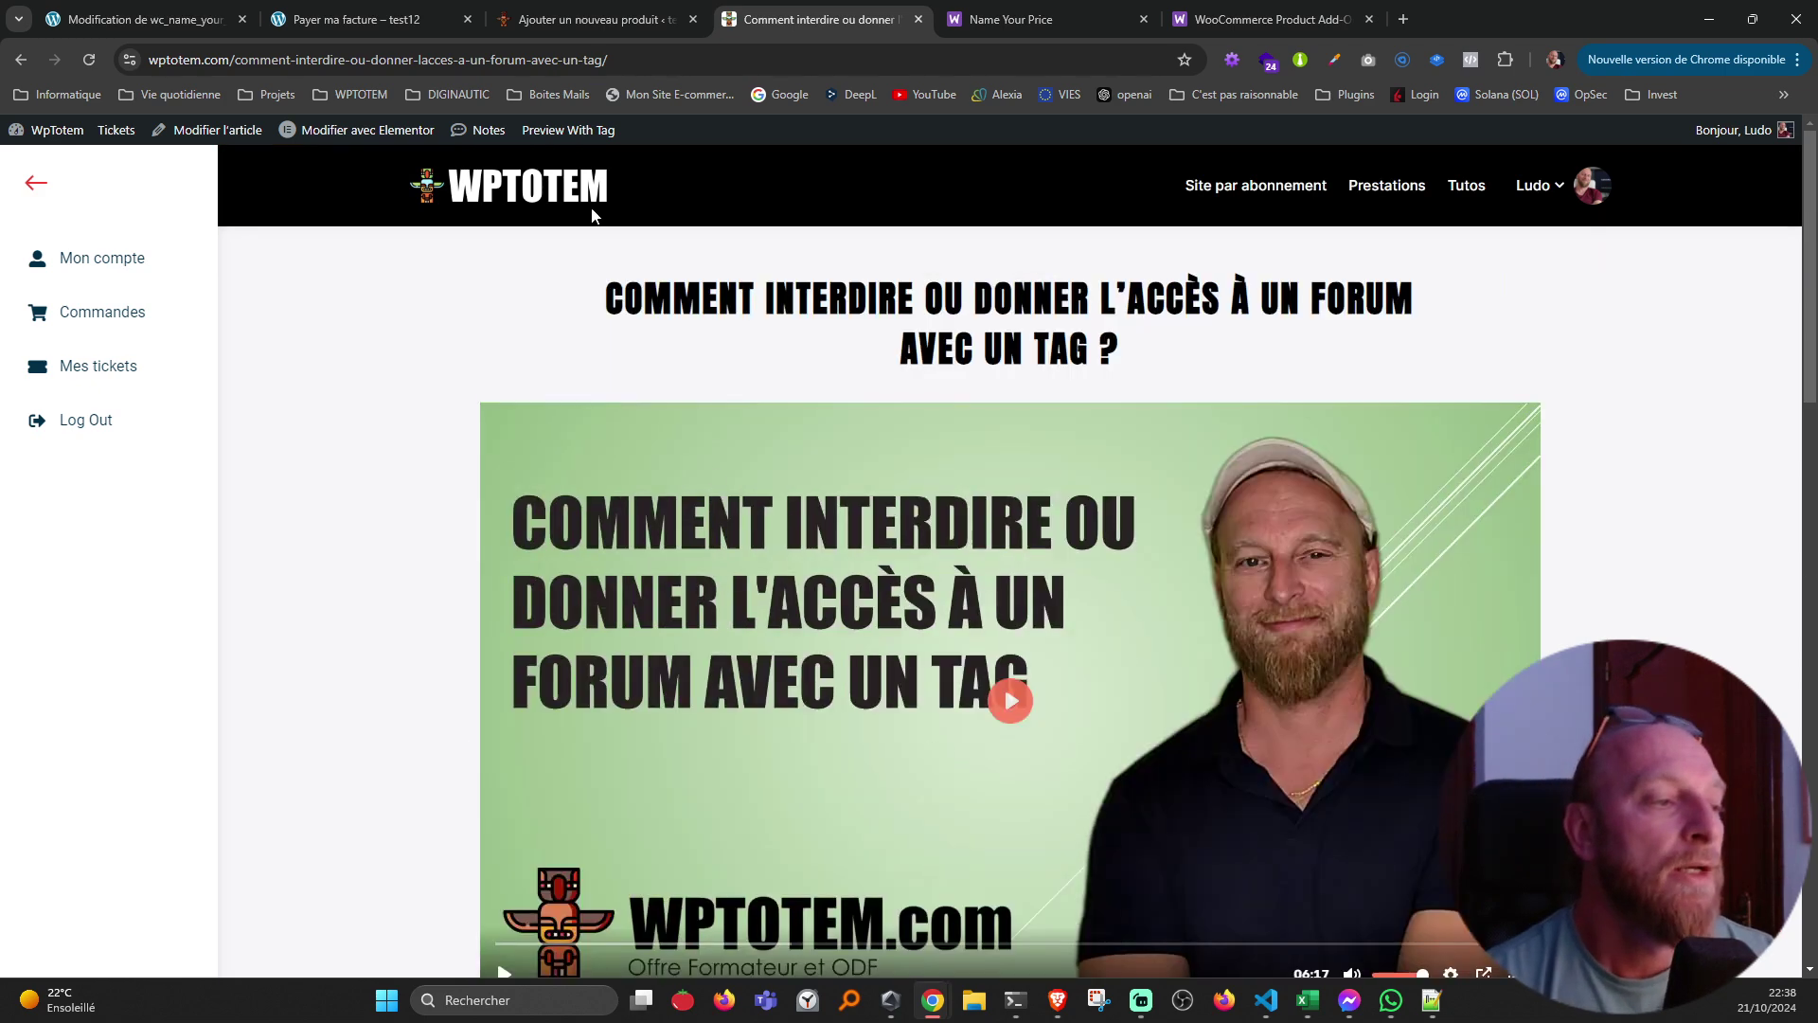